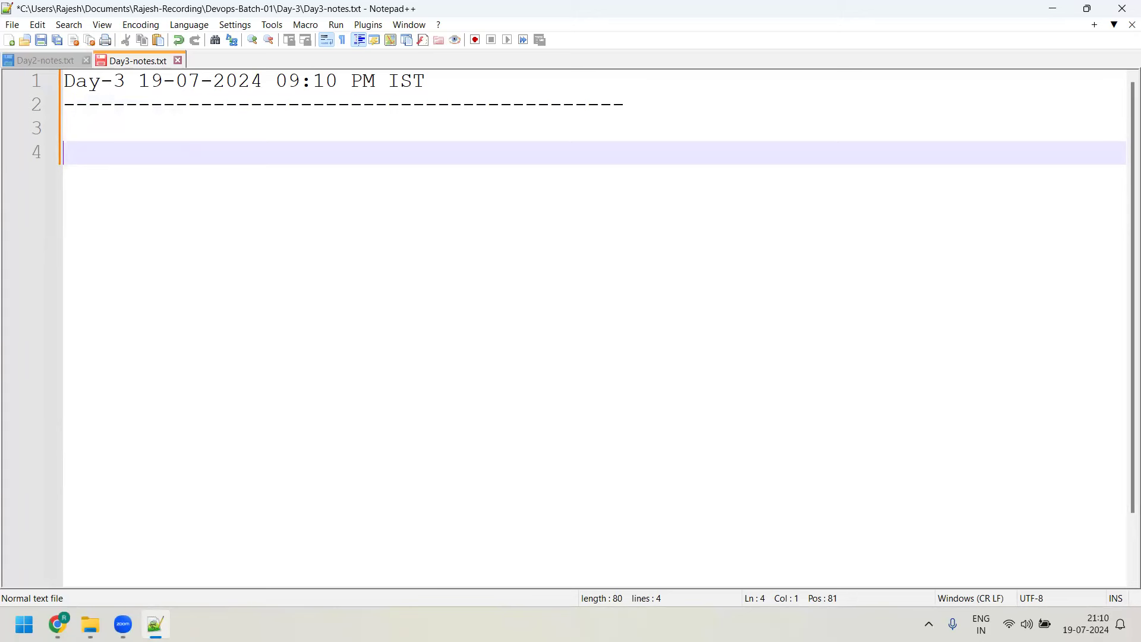
- Review the previous session's notes in Day2-notes.txt down to the tomorrow agenda, and return to Day3-notes.txt
{"action": "left_click", "coordinate": [31, 60]}
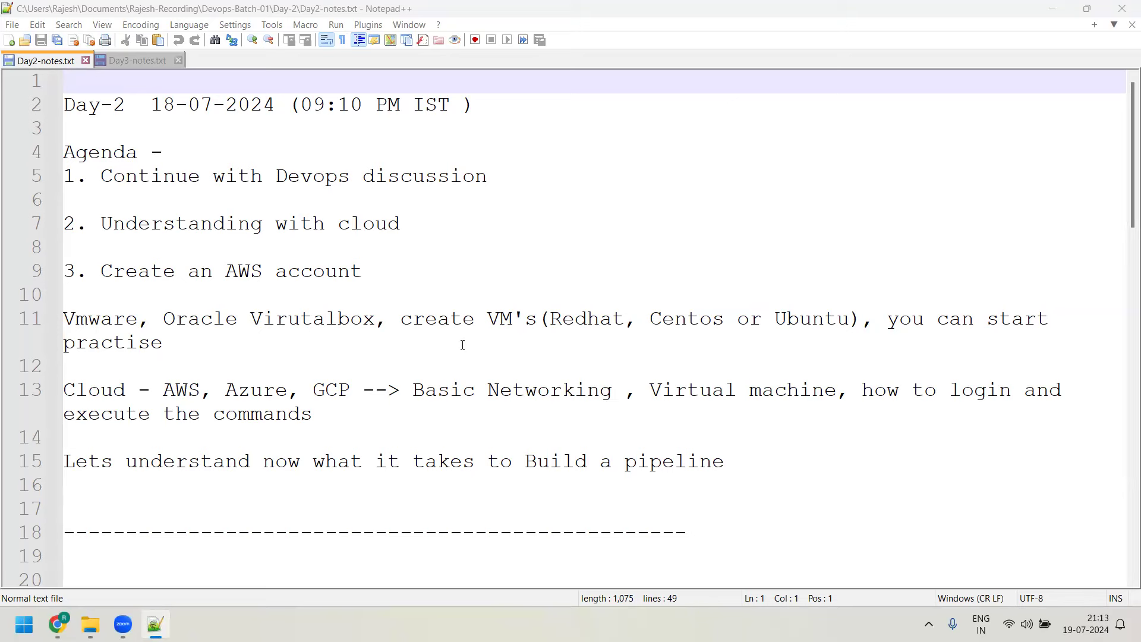
{"action": "scroll", "coordinate": [527, 463], "scroll_direction": "down", "scroll_amount": 5}
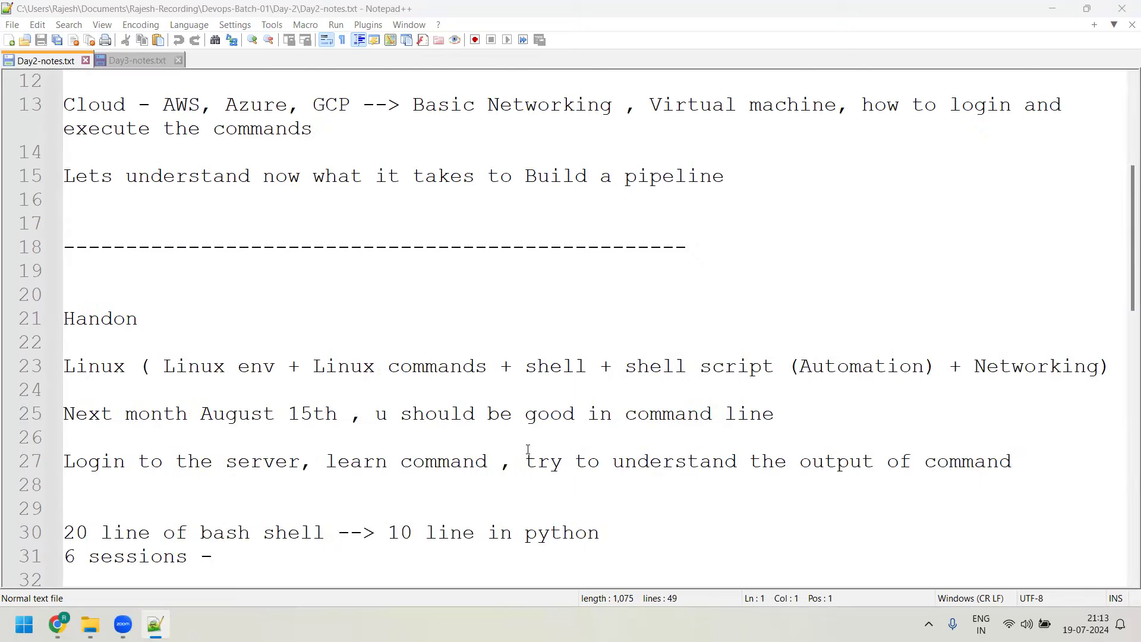
{"action": "scroll", "coordinate": [529, 465], "scroll_direction": "down", "scroll_amount": 7}
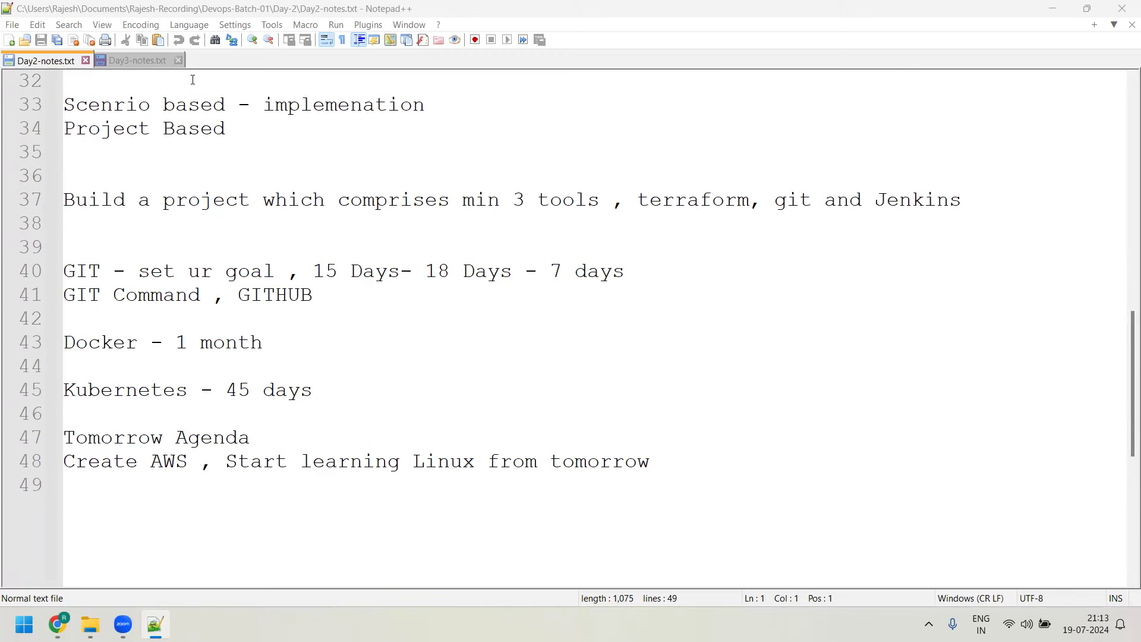
{"action": "left_click", "coordinate": [120, 59]}
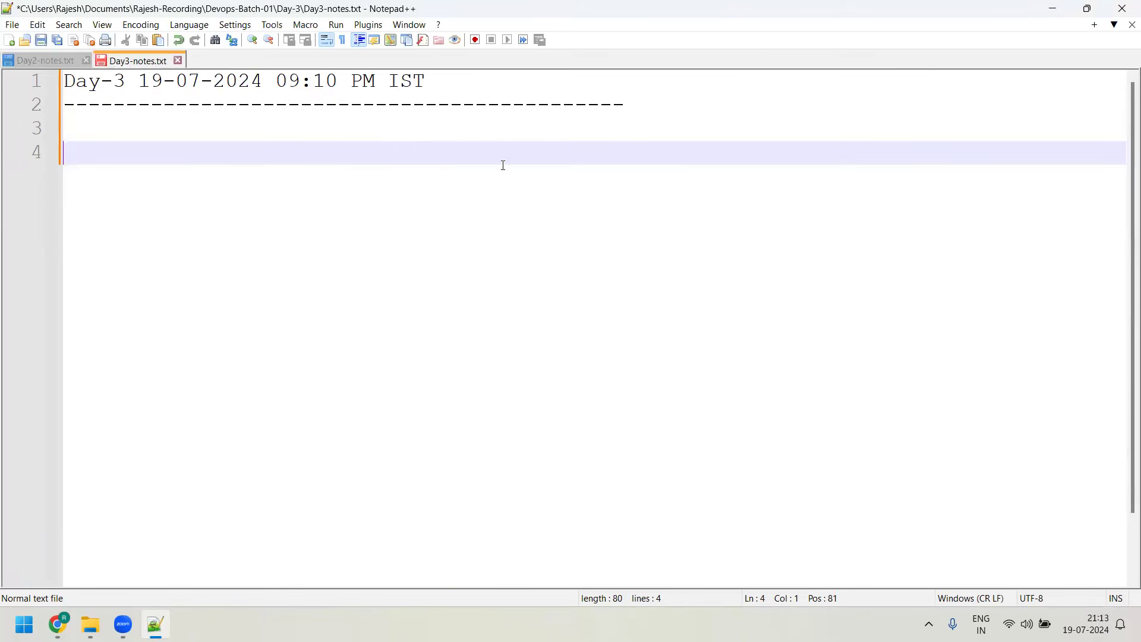
- Write "Create AWS account" on line 4 of the Day-3 notes and add the heading "Agenda" on the line above
{"action": "type", "text": "Create AWS account"}
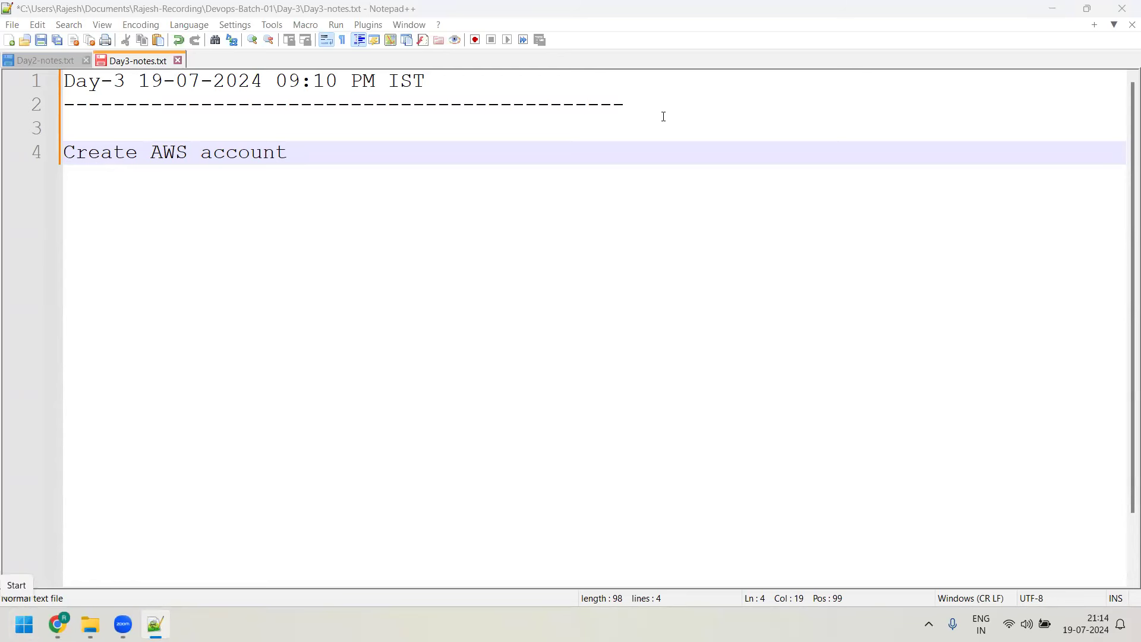
{"action": "left_click", "coordinate": [99, 135]}
{"action": "type", "text": "Agenda"}
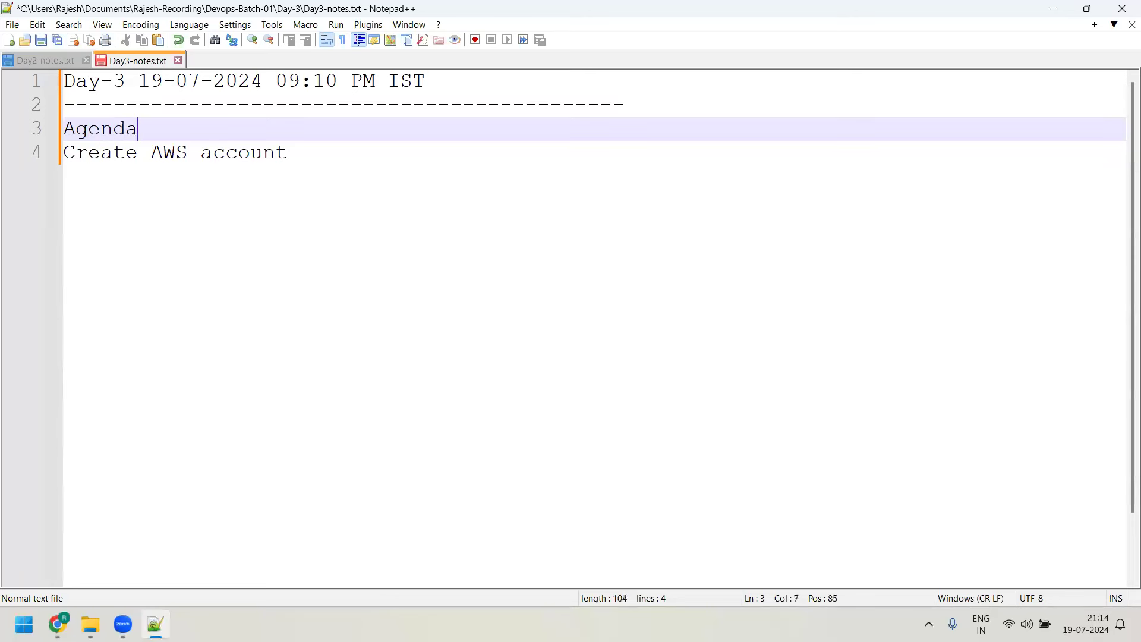
- Add the agenda line "How to create a Virtual Machine in AWS cloud account and how to login into it" below the first item
{"action": "left_click", "coordinate": [329, 152]}
{"action": "key", "text": "Return"}
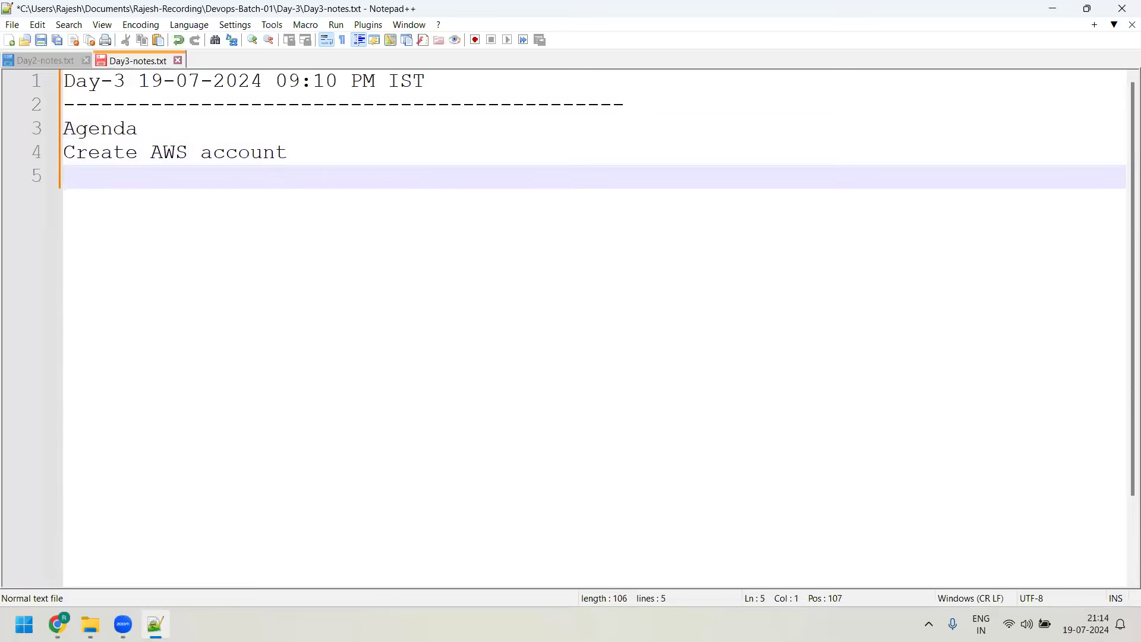
{"action": "type", "text": "How to xrea"}
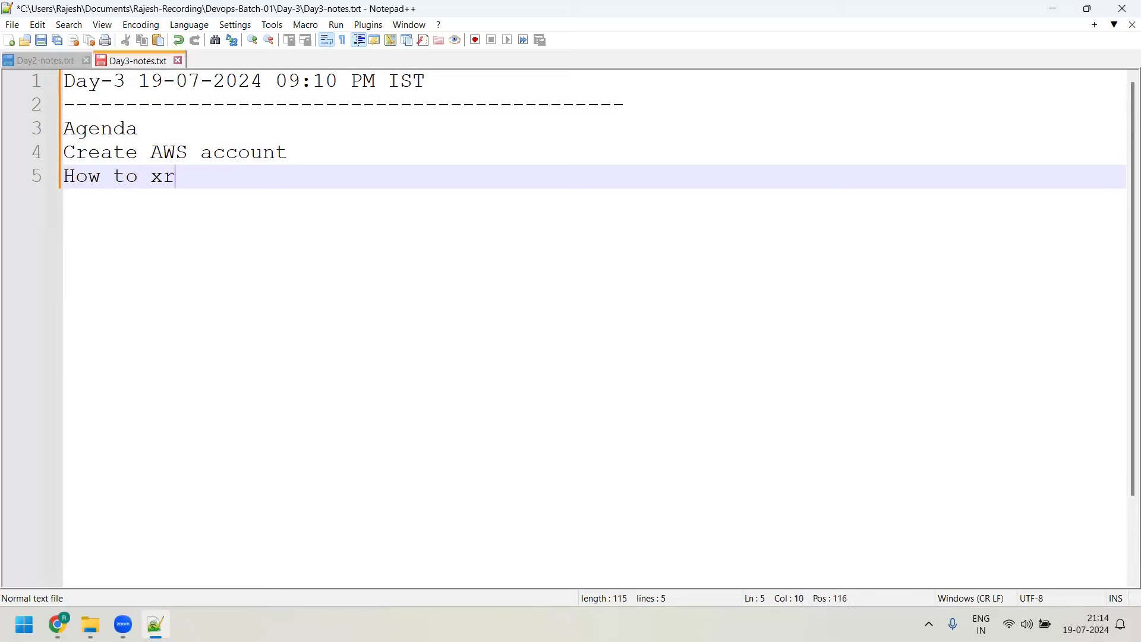
{"action": "key", "text": "BackSpace"}
{"action": "key", "text": "BackSpace"}
{"action": "key", "text": "BackSpace"}
{"action": "key", "text": "BackSpace"}
{"action": "type", "text": "create a Virtual Machin"}
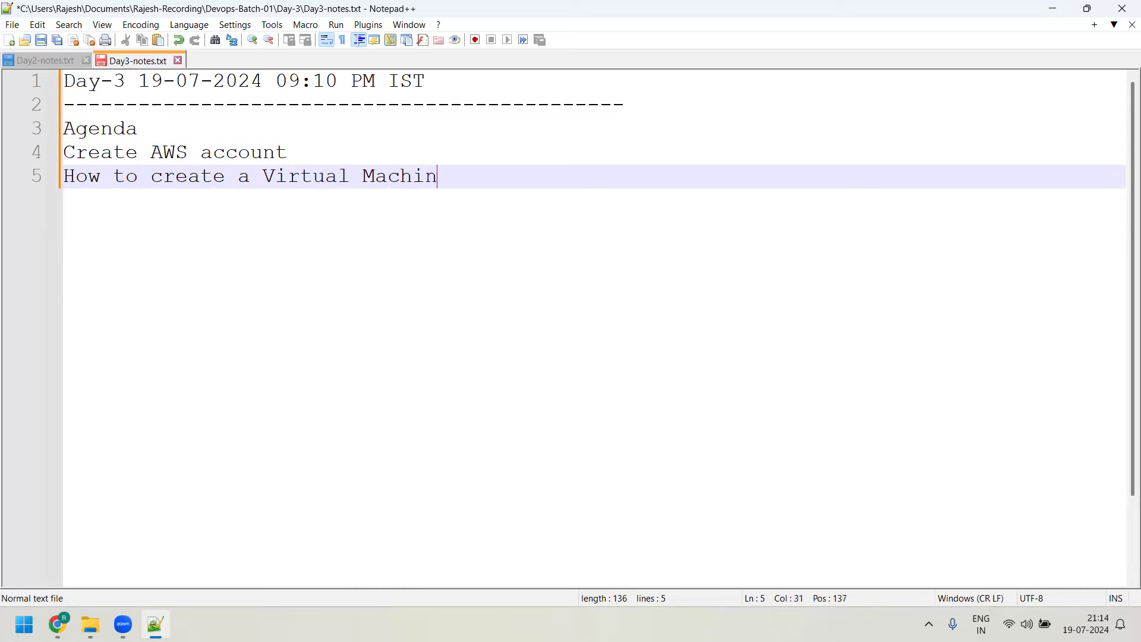
{"action": "type", "text": "e in AWS cloud account and ho"}
{"action": "key", "text": "BackSpace"}
{"action": "type", "text": "w to login into it"}
- Add the agenda line "Introduction to Linux Operating system" and start a new line after one blank line
{"action": "key", "text": "Return"}
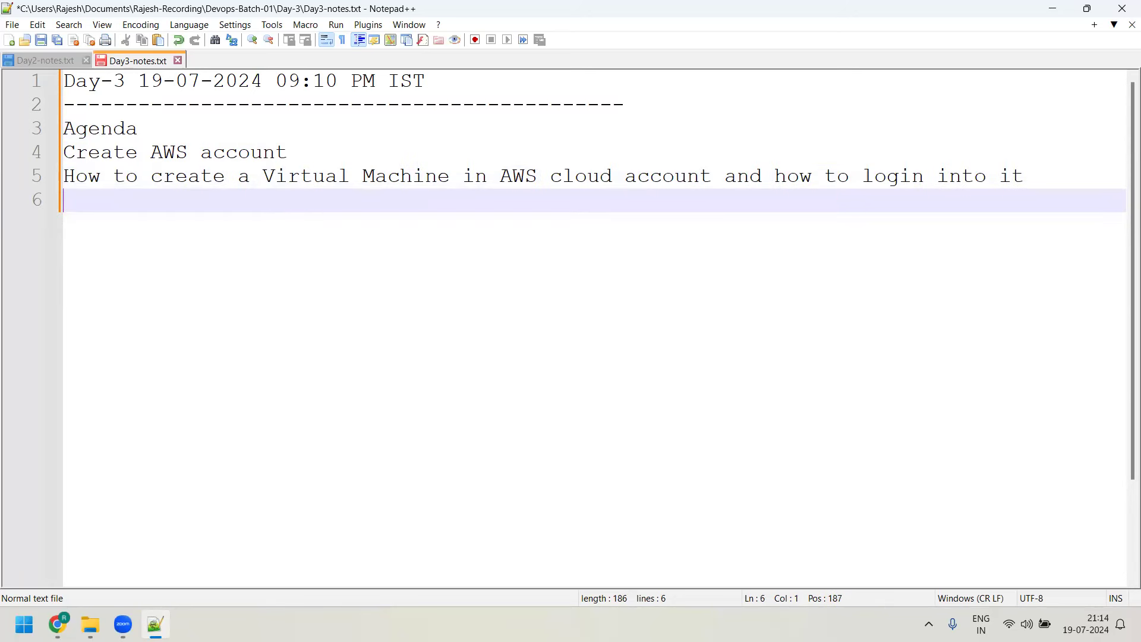
{"action": "type", "text": "Introduction to Linux Operating system"}
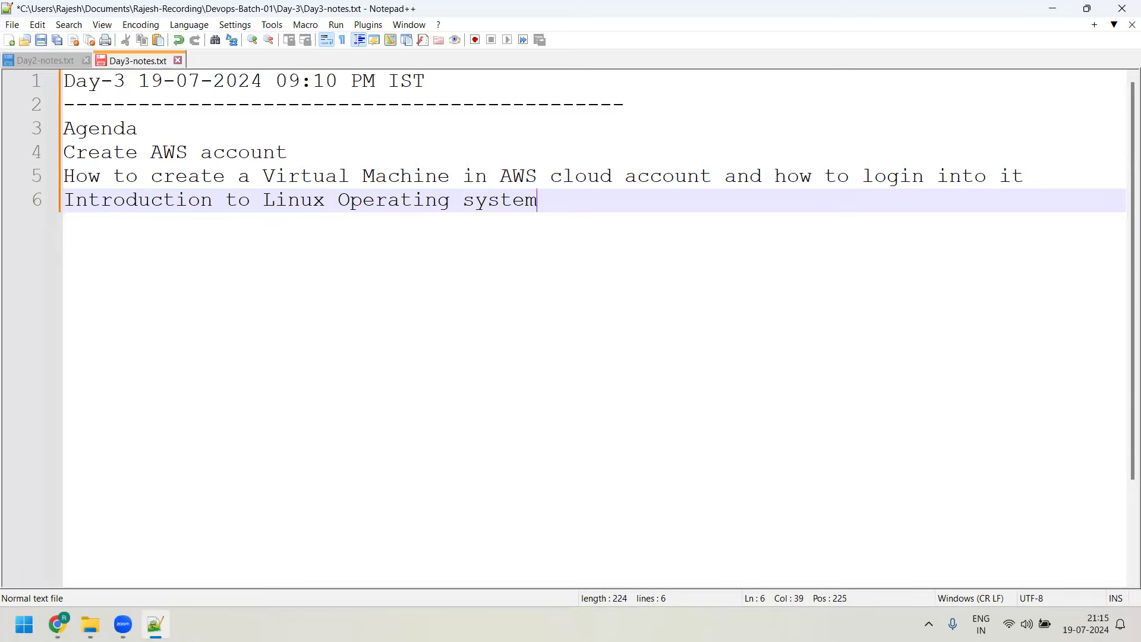
{"action": "key", "text": "Return"}
{"action": "key", "text": "Return"}
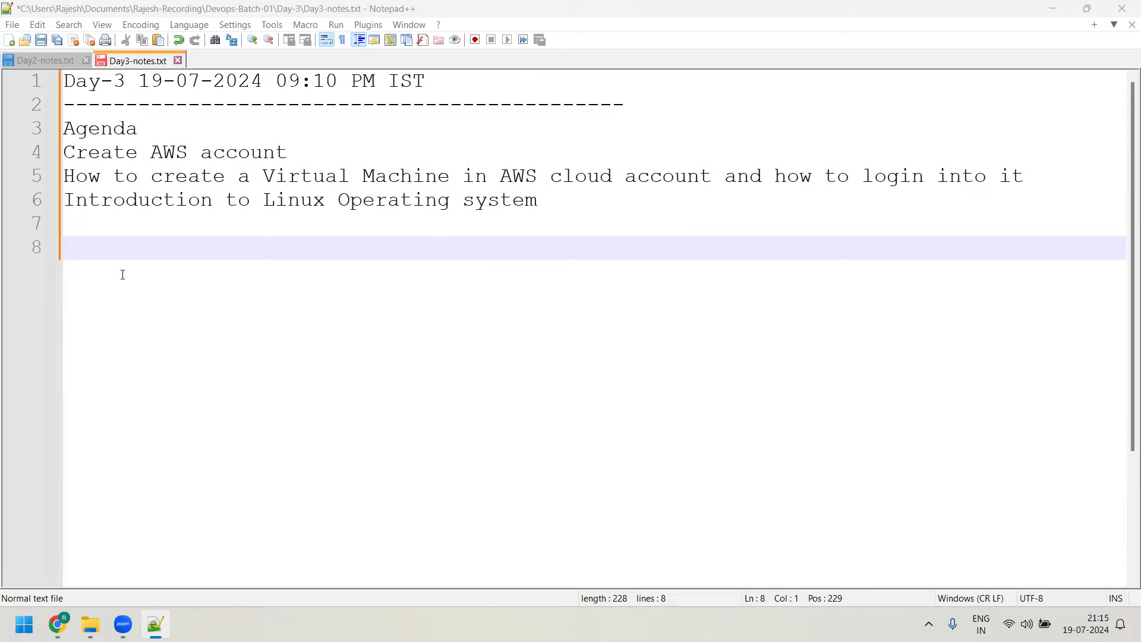
{"action": "left_click", "coordinate": [113, 252]}
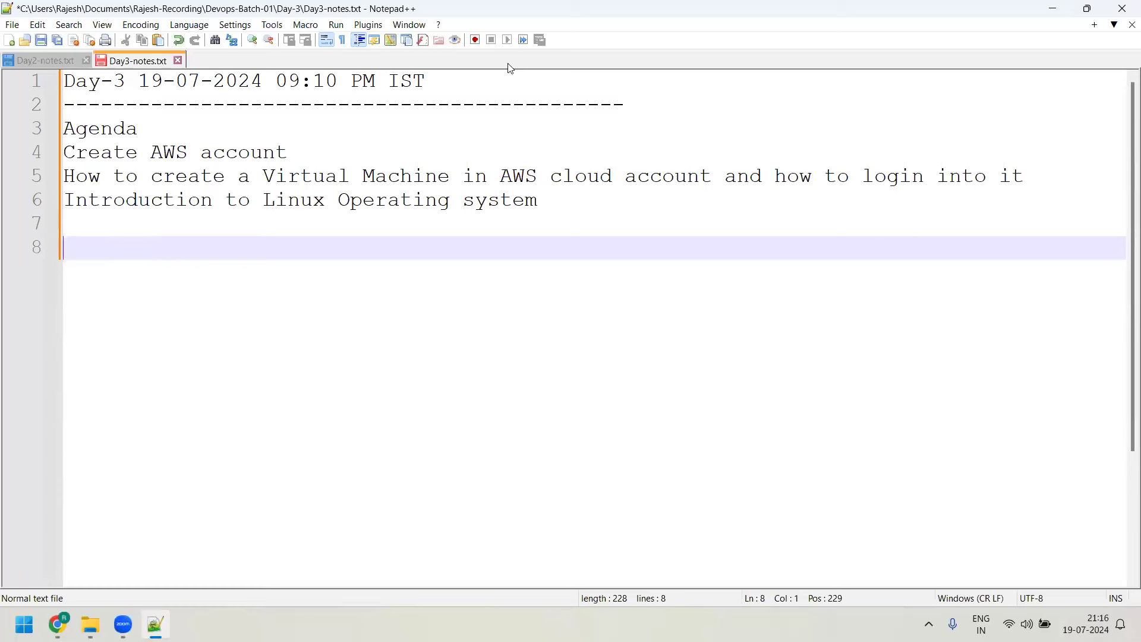
- Switch to Chrome, search the web for "free tier aws account" and open the AWS Official Site result
{"action": "key", "text": "alt+Tab"}
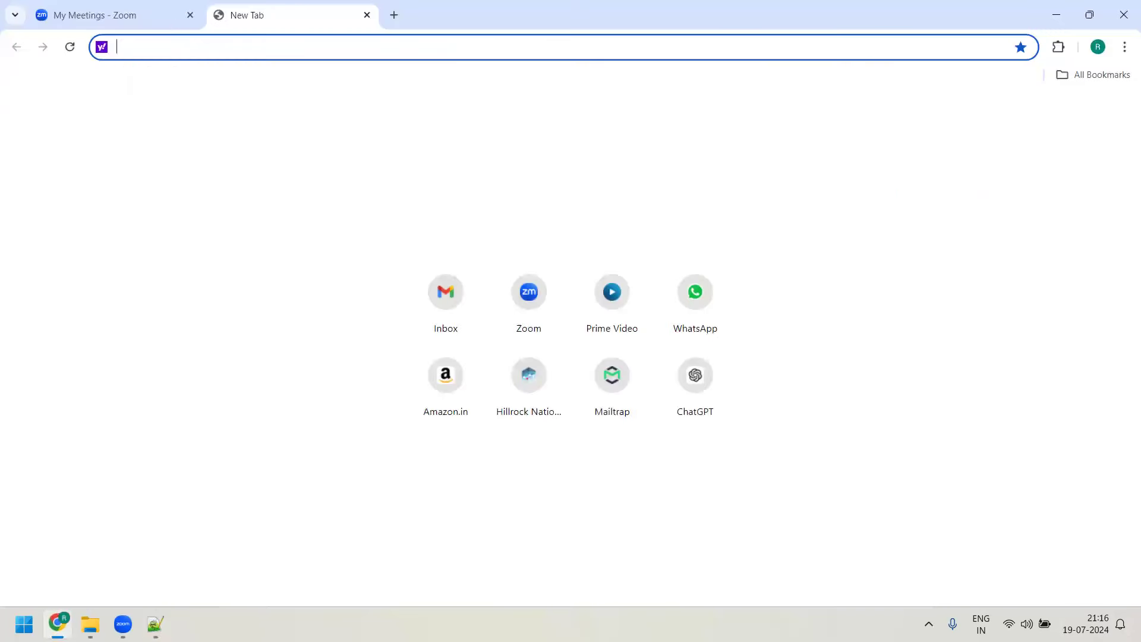
{"action": "type", "text": "free tier "}
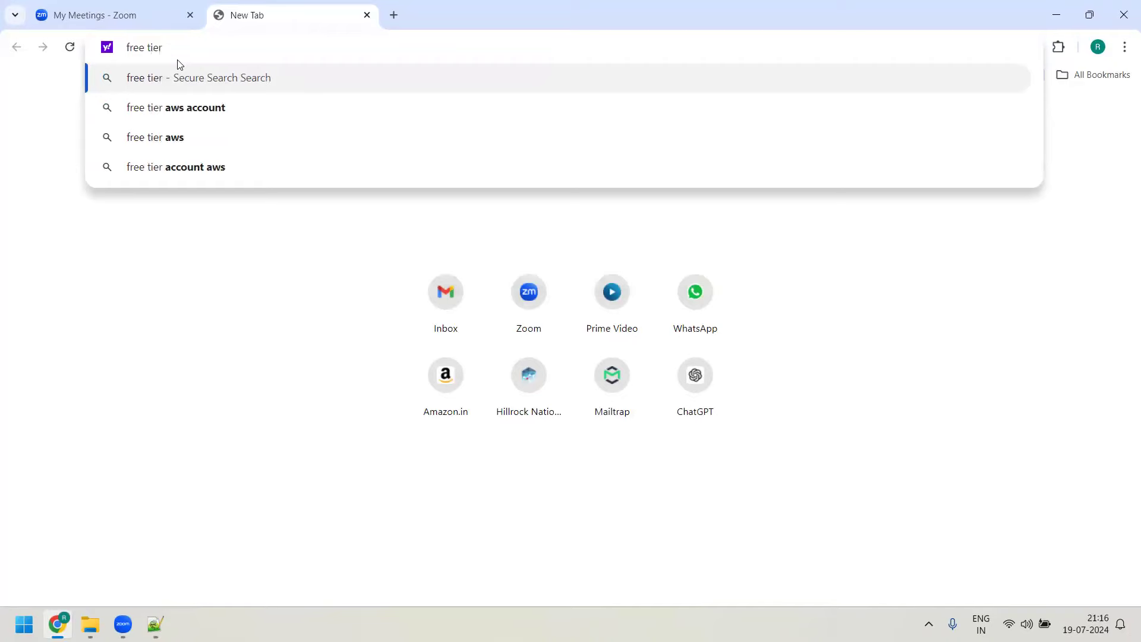
{"action": "type", "text": "aws account"}
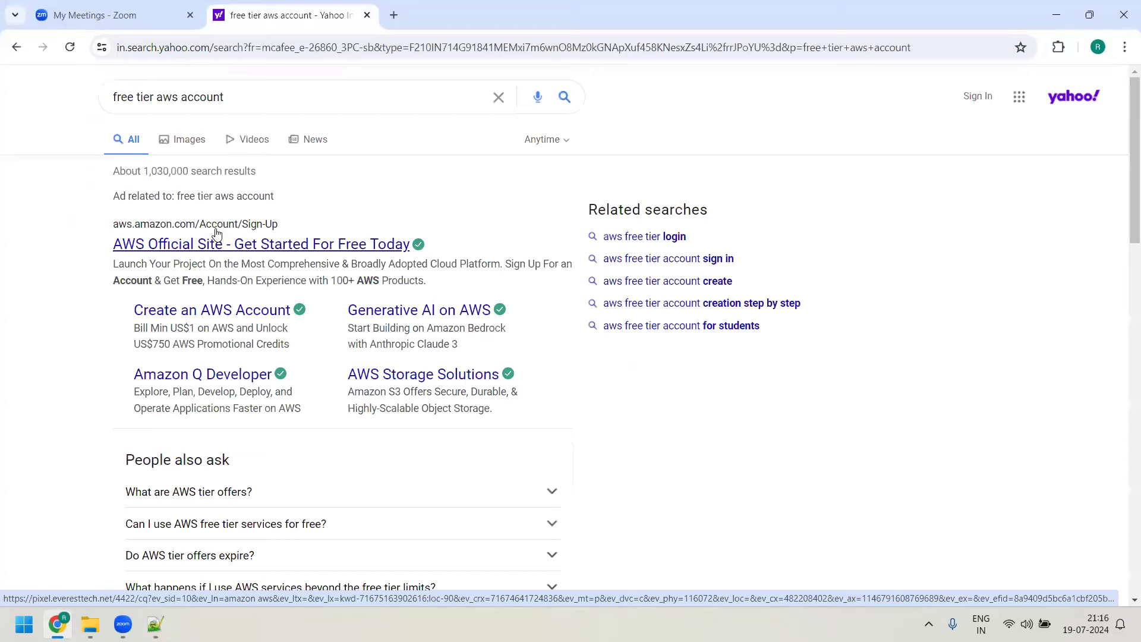
{"action": "left_click", "coordinate": [226, 248]}
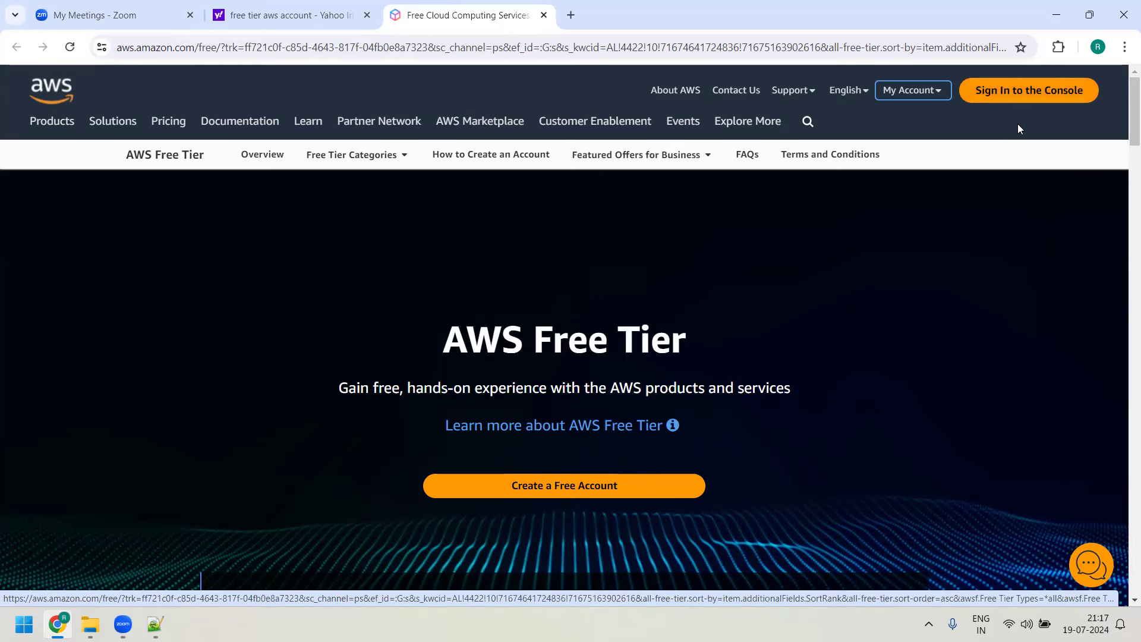
- Go from the AWS Free Tier page to the console sign-in and choose signing in with the root user email
{"action": "left_click", "coordinate": [1059, 94]}
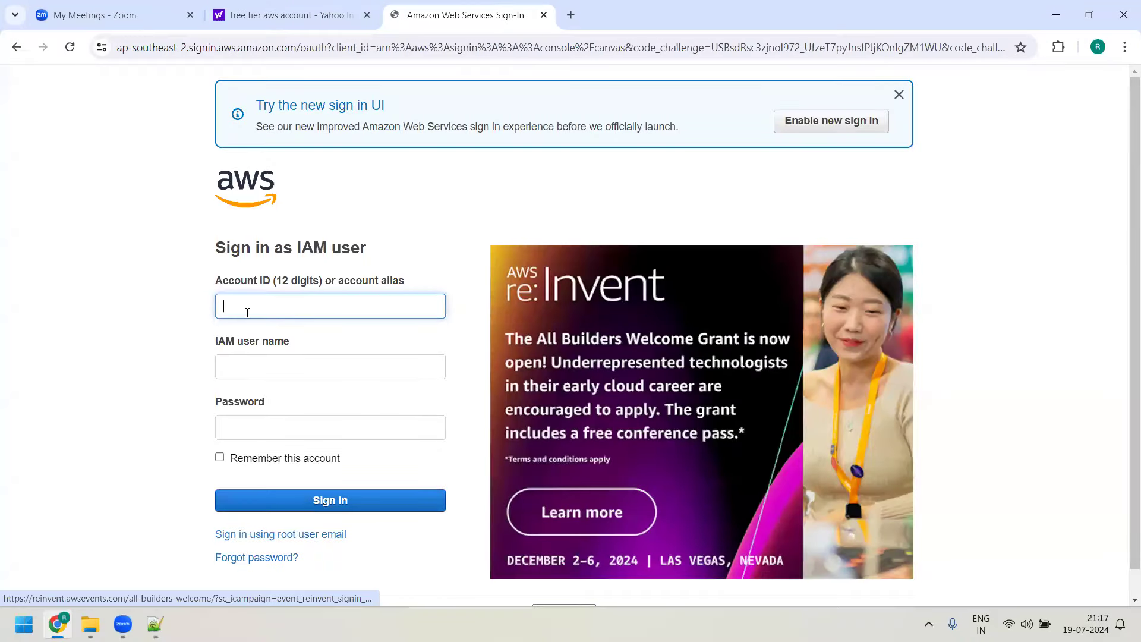
{"action": "scroll", "coordinate": [362, 354], "scroll_direction": "down", "scroll_amount": 1}
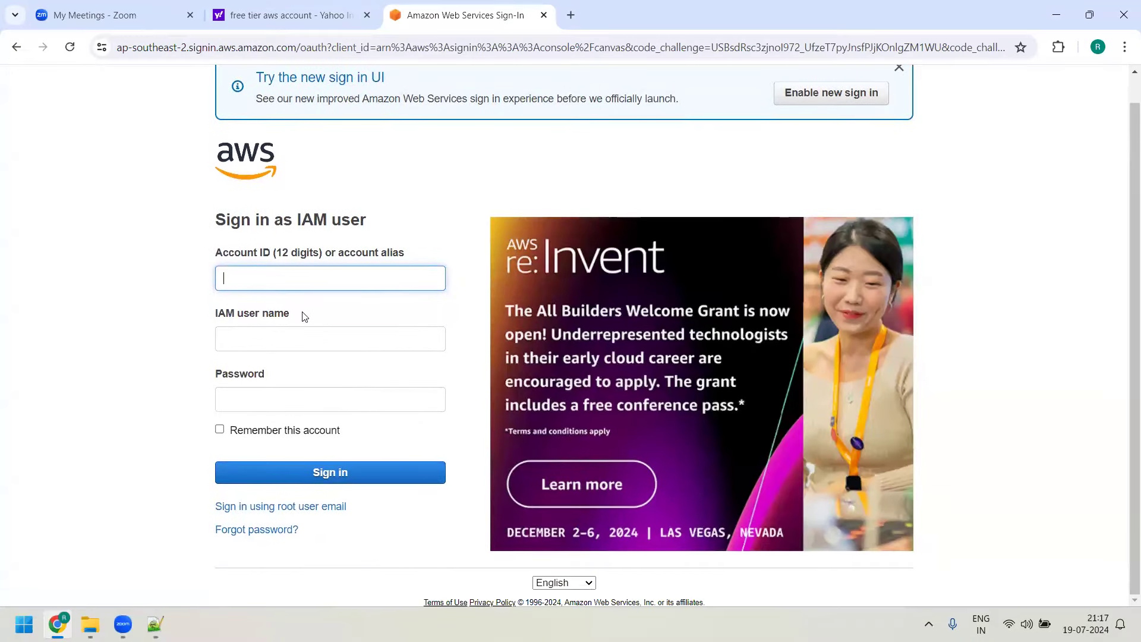
{"action": "left_click_drag", "start_coordinate": [214, 218], "coordinate": [383, 226]}
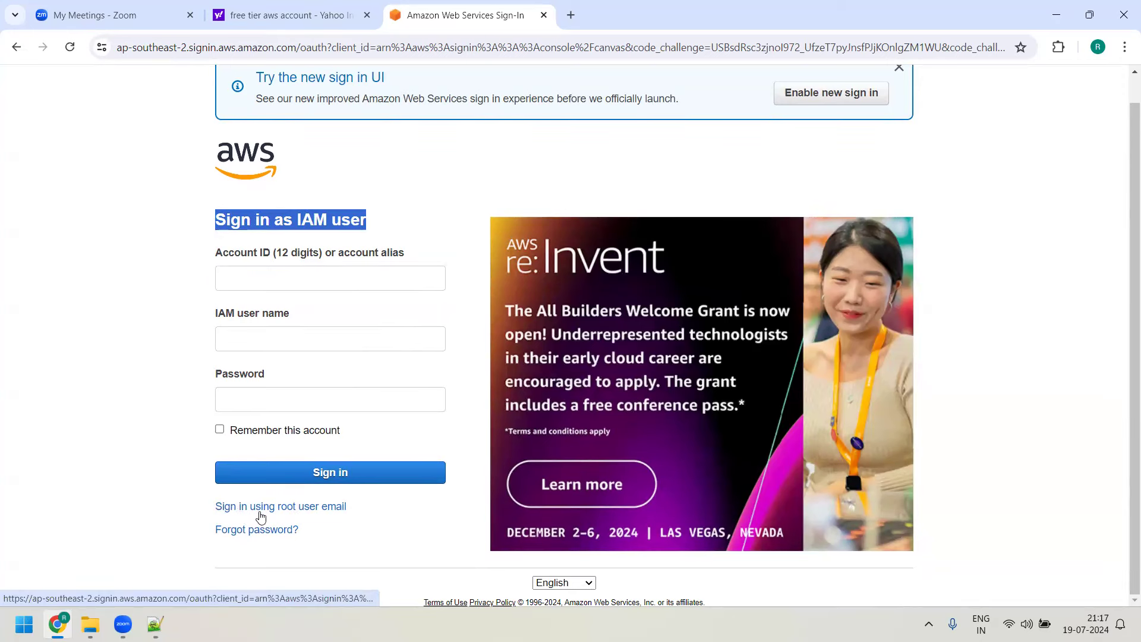
{"action": "left_click", "coordinate": [317, 507]}
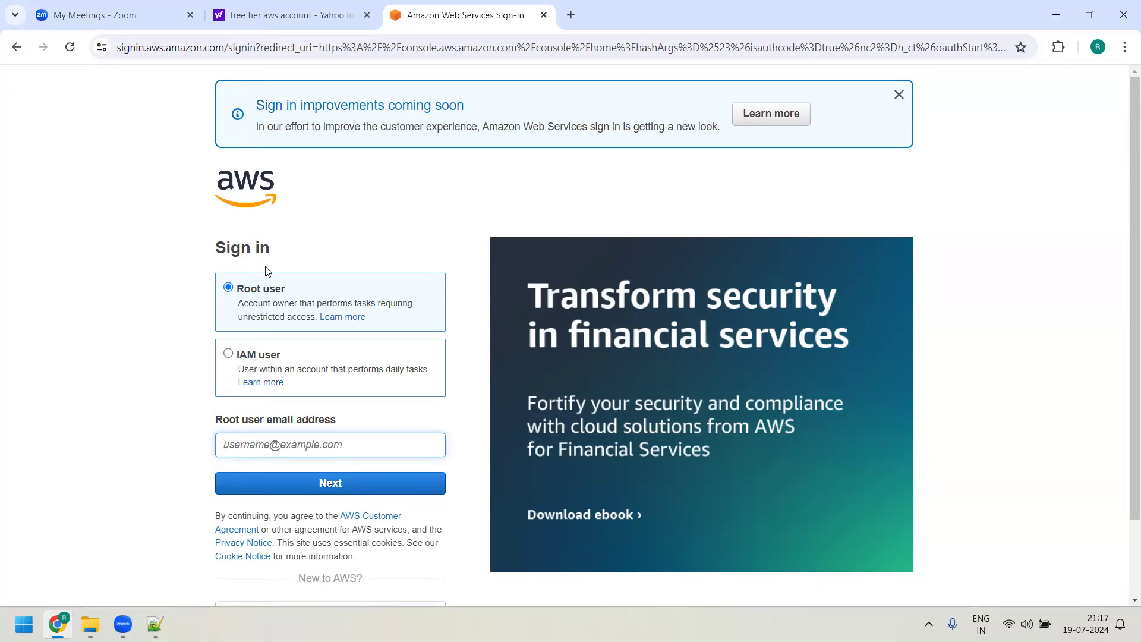
- Sign in to the AWS console as root user with the saved root user email address and the account password
{"action": "left_click", "coordinate": [299, 440]}
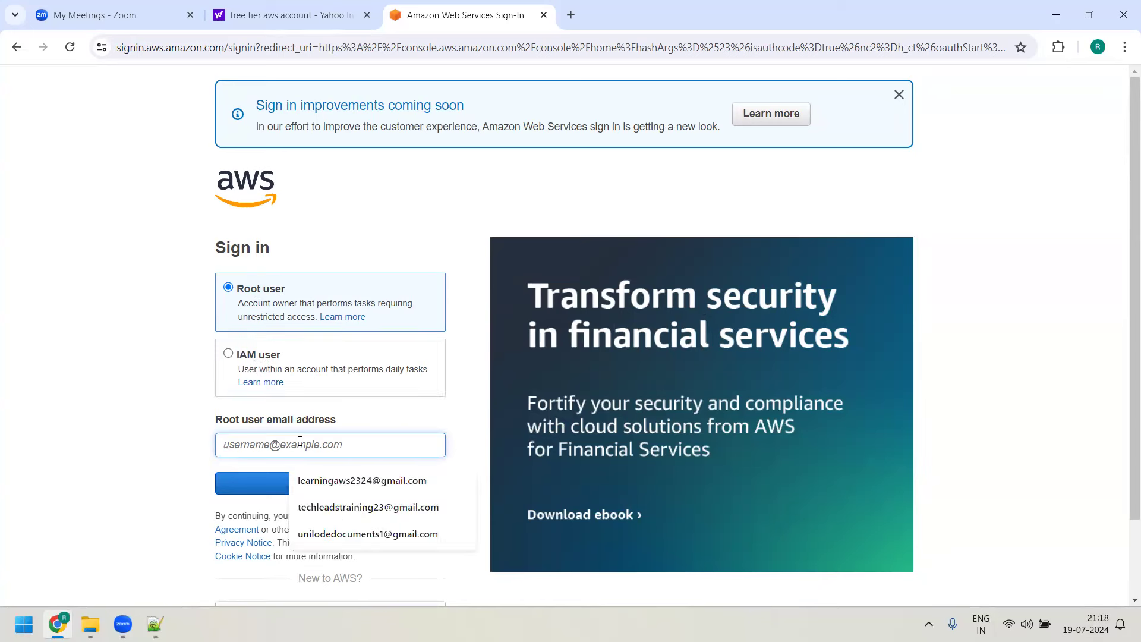
{"action": "left_click", "coordinate": [366, 537]}
{"action": "left_click", "coordinate": [345, 483]}
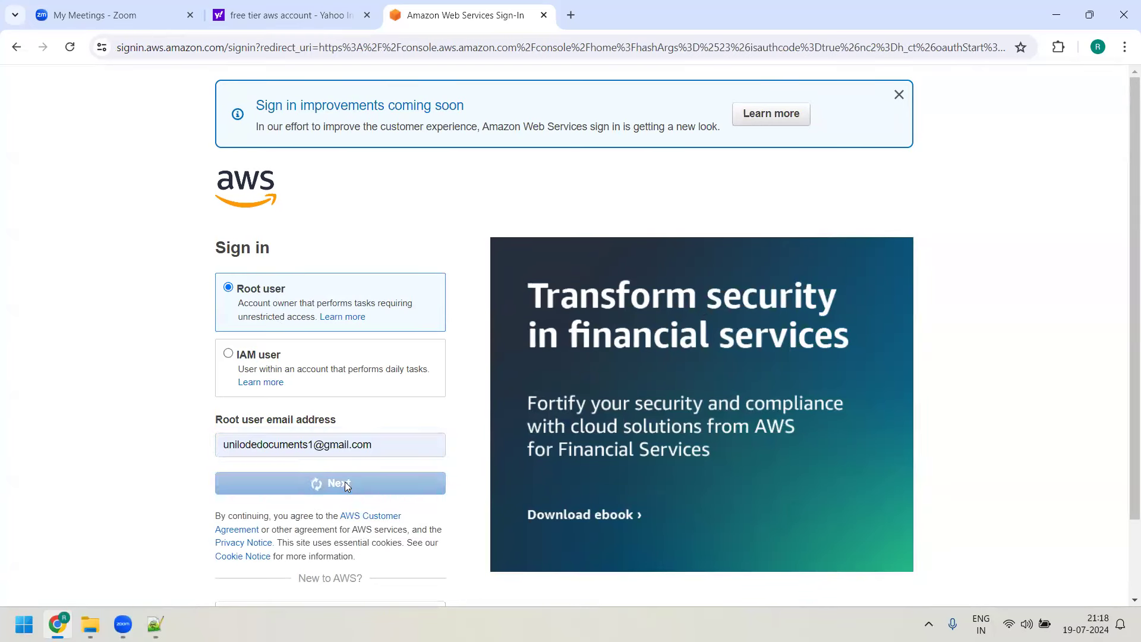
{"action": "type", "text": "••"}
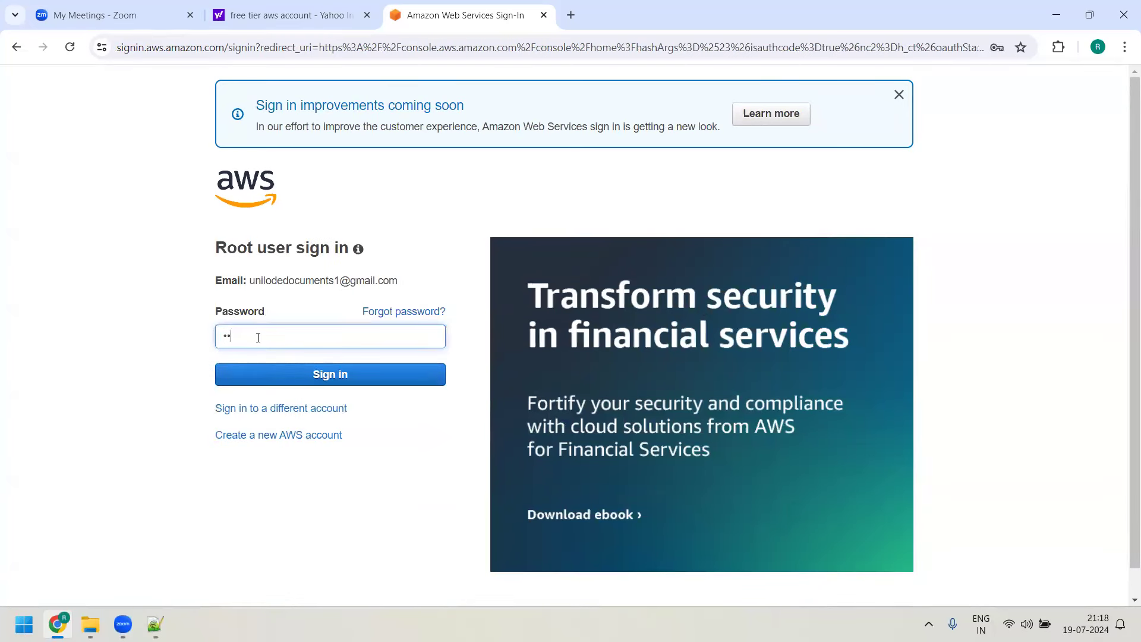
{"action": "type", "text": "••••••••••"}
{"action": "key", "text": "Return"}
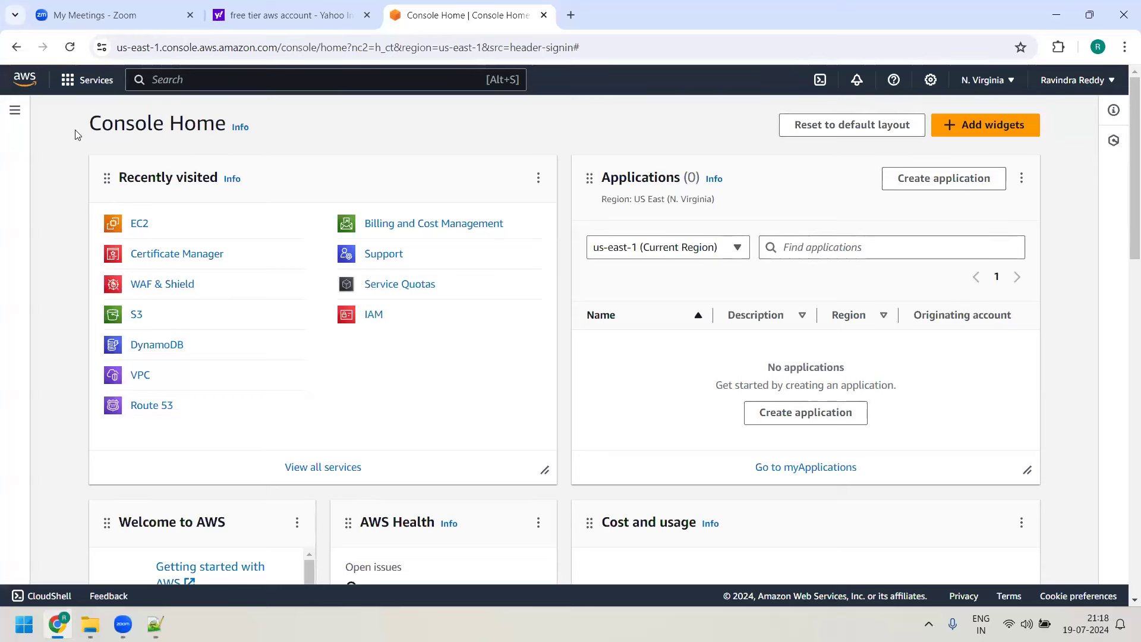
- Examine the Console Home page and the services menu with its recently visited services and service categories
{"action": "left_click_drag", "start_coordinate": [87, 128], "coordinate": [211, 127]}
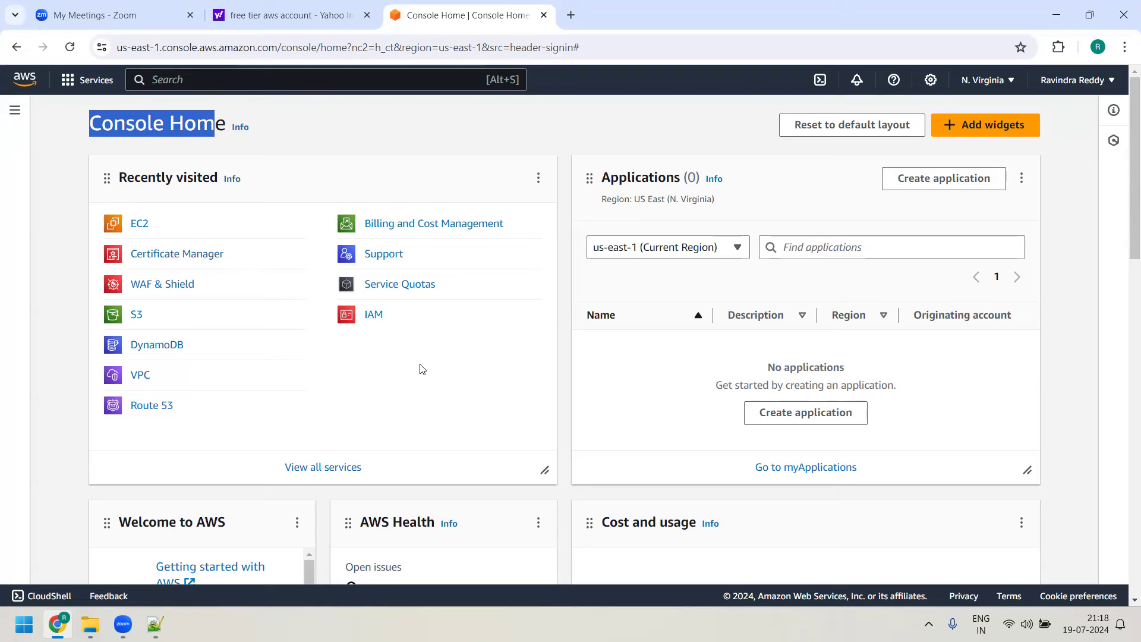
{"action": "left_click", "coordinate": [85, 83]}
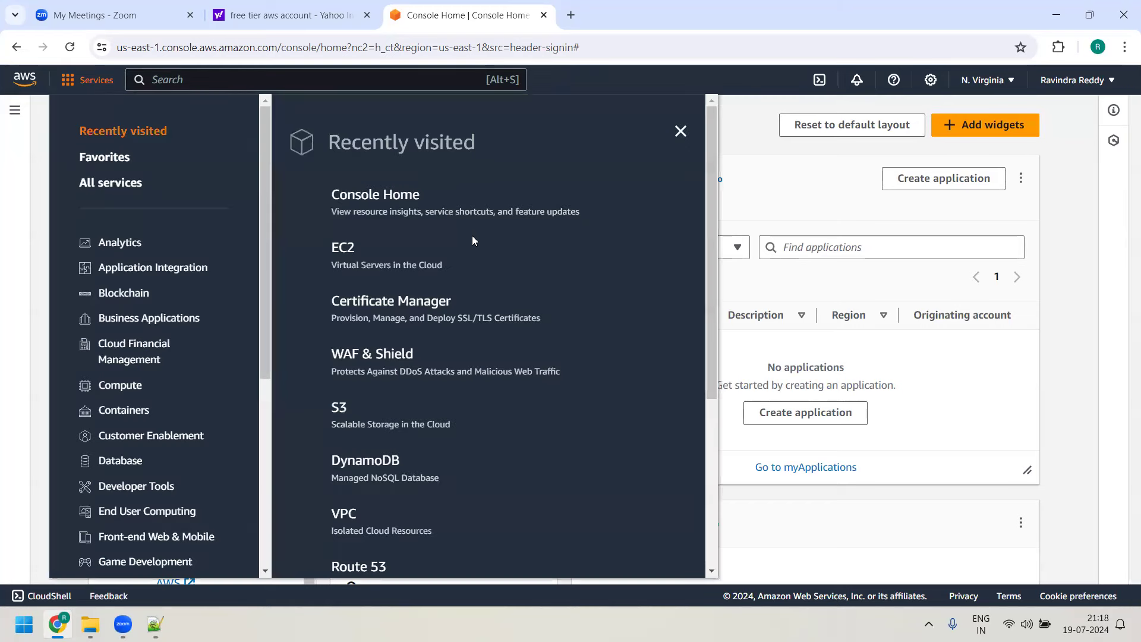
{"action": "scroll", "coordinate": [473, 235], "scroll_direction": "down", "scroll_amount": 5}
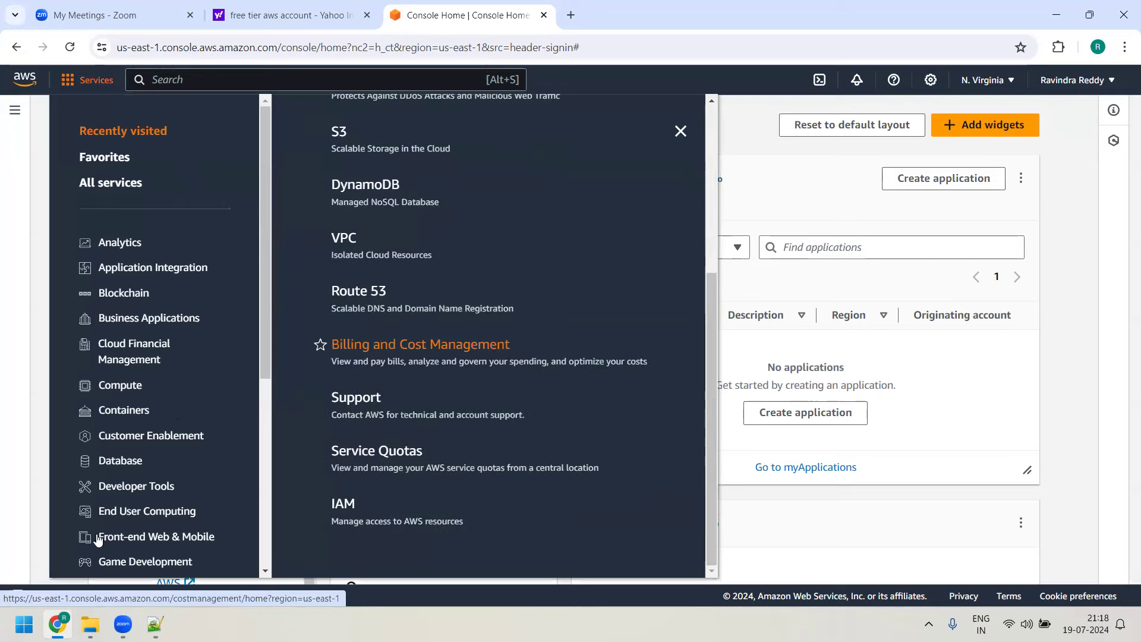
{"action": "scroll", "coordinate": [179, 416], "scroll_direction": "down", "scroll_amount": 4}
{"action": "scroll", "coordinate": [243, 435], "scroll_direction": "down", "scroll_amount": 1}
{"action": "scroll", "coordinate": [386, 407], "scroll_direction": "up", "scroll_amount": 5}
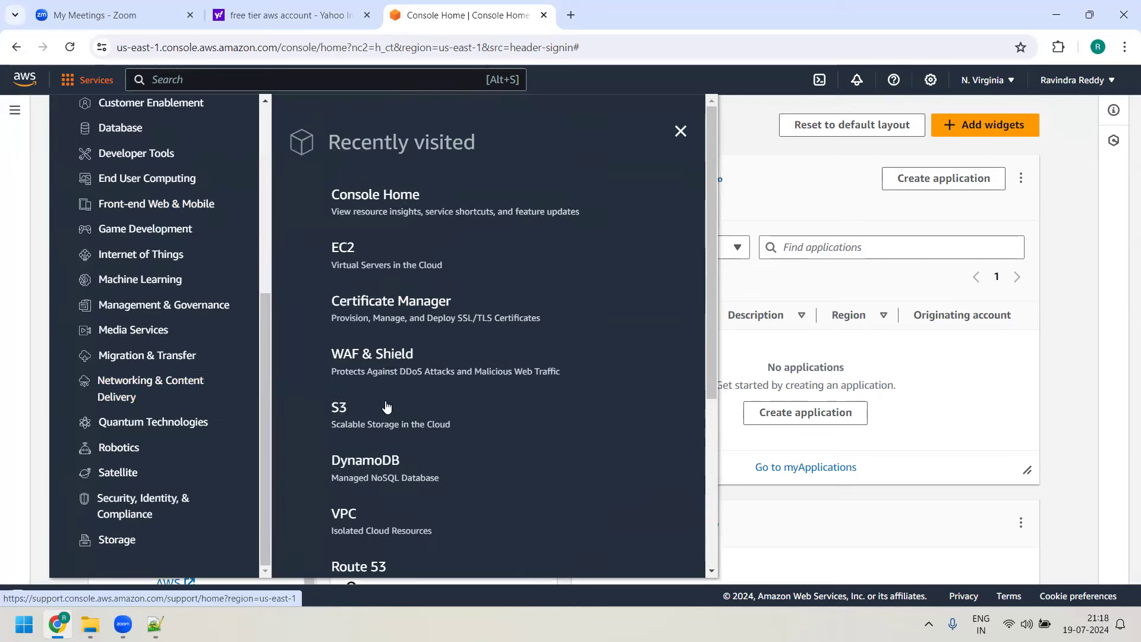
{"action": "scroll", "coordinate": [261, 351], "scroll_direction": "up", "scroll_amount": 1}
{"action": "scroll", "coordinate": [262, 355], "scroll_direction": "up", "scroll_amount": 4}
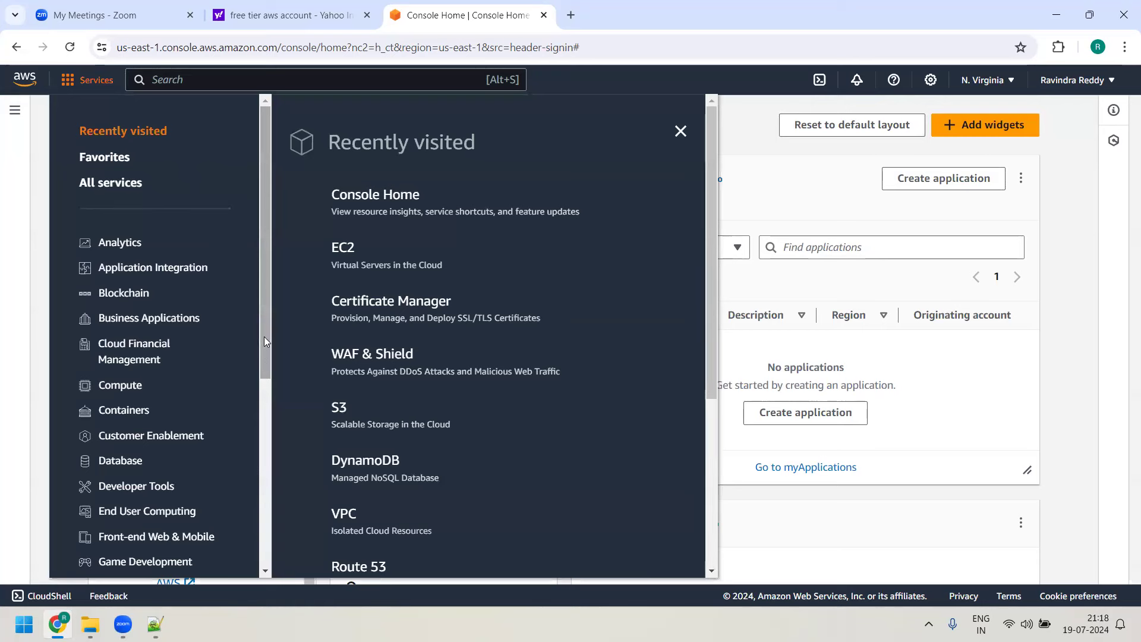
- Open the page listing all AWS services by category and look through the categories
{"action": "left_click", "coordinate": [106, 190]}
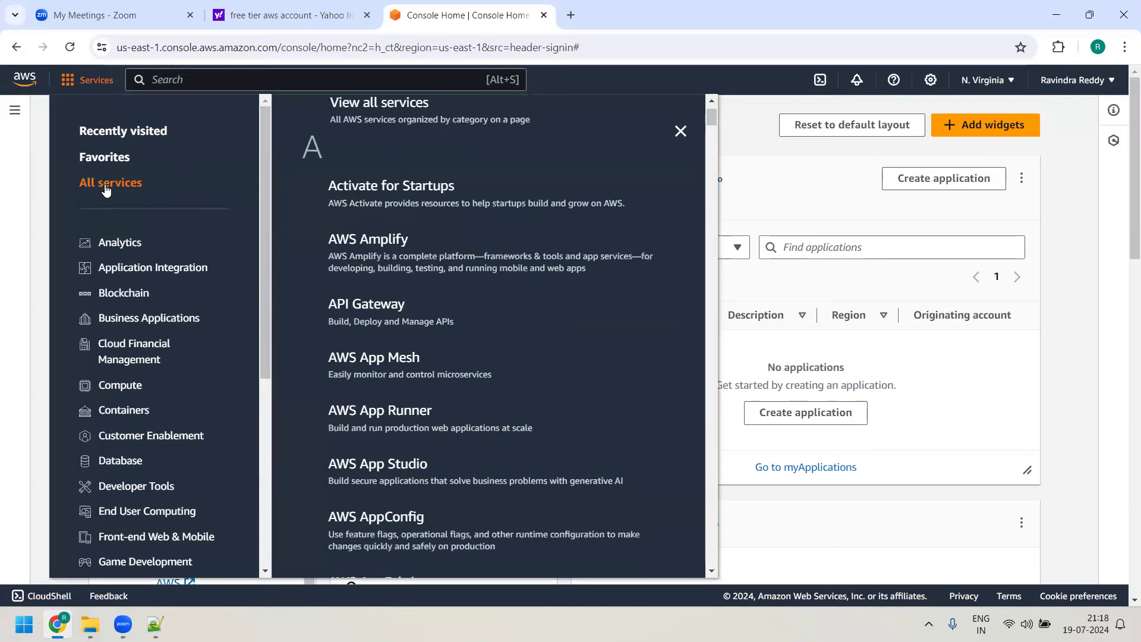
{"action": "left_click", "coordinate": [374, 104]}
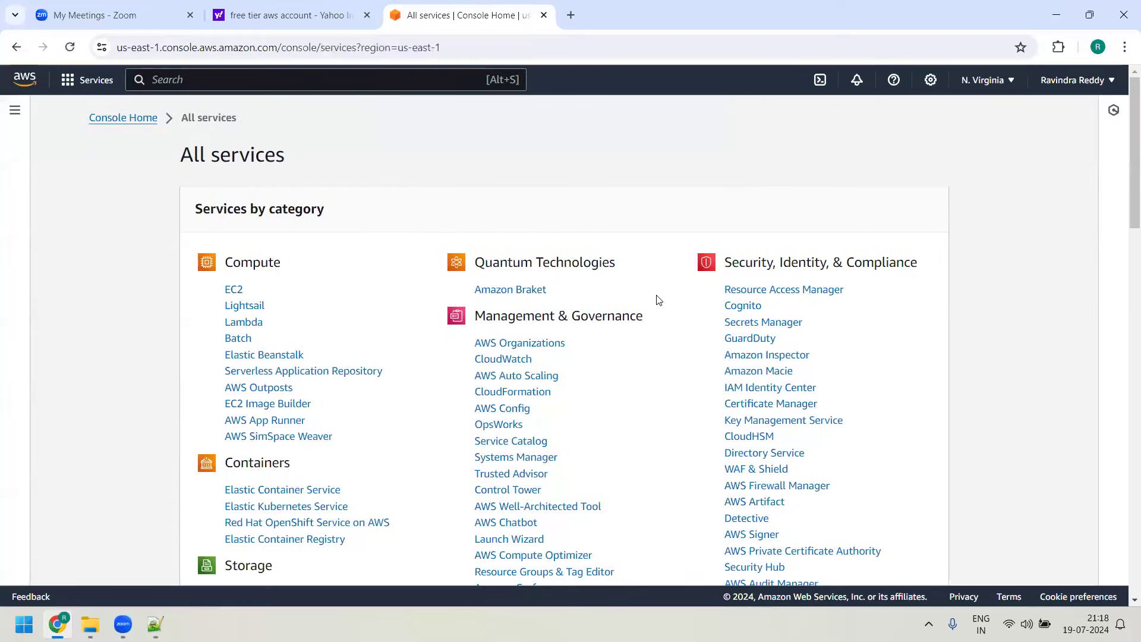
{"action": "scroll", "coordinate": [657, 301], "scroll_direction": "down", "scroll_amount": 4}
{"action": "scroll", "coordinate": [657, 302], "scroll_direction": "down", "scroll_amount": 15}
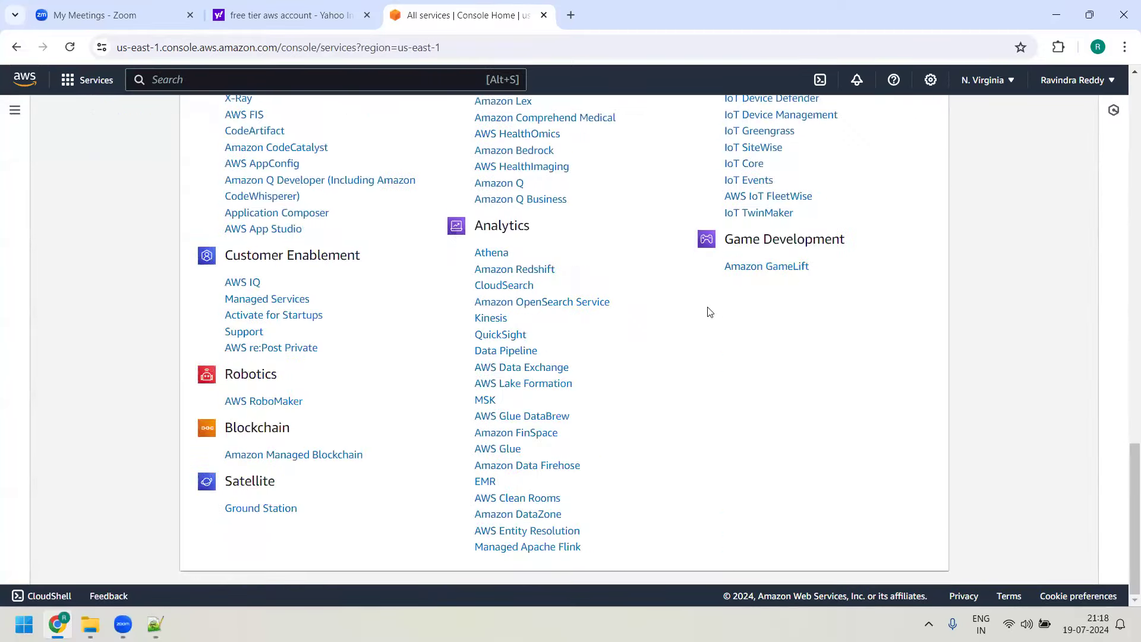
{"action": "scroll", "coordinate": [724, 326], "scroll_direction": "up", "scroll_amount": 15}
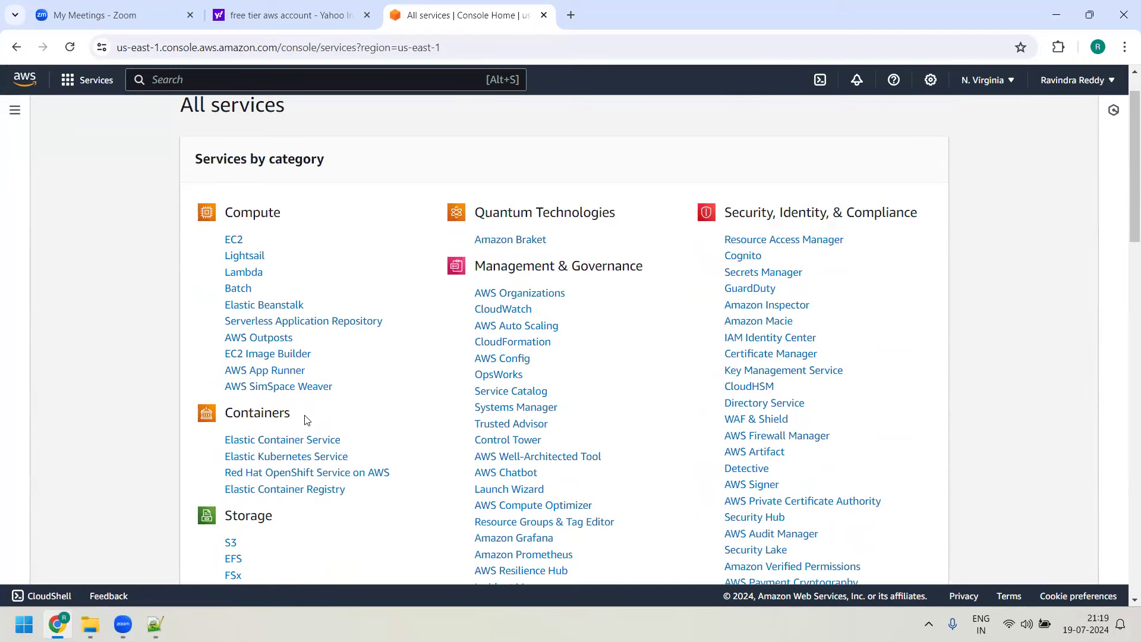
{"action": "scroll", "coordinate": [285, 410], "scroll_direction": "down", "scroll_amount": 4}
{"action": "scroll", "coordinate": [397, 448], "scroll_direction": "down", "scroll_amount": 9}
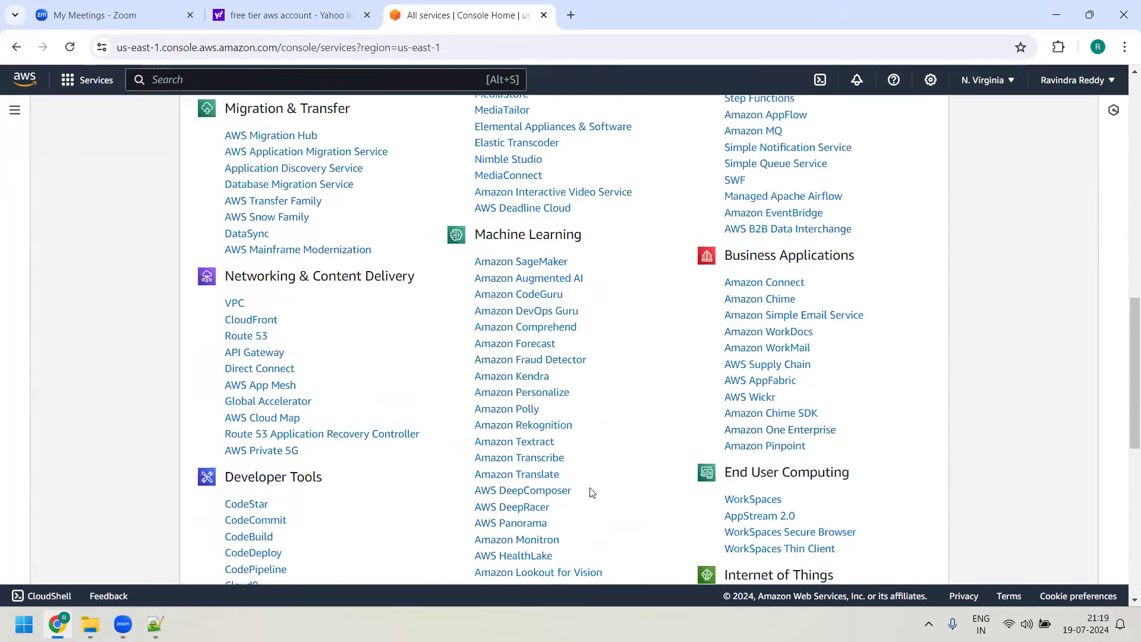
- Look through the remaining service categories on the All services page, from Compute and Storage to Analytics and Game Development
{"action": "scroll", "coordinate": [626, 461], "scroll_direction": "down", "scroll_amount": 9}
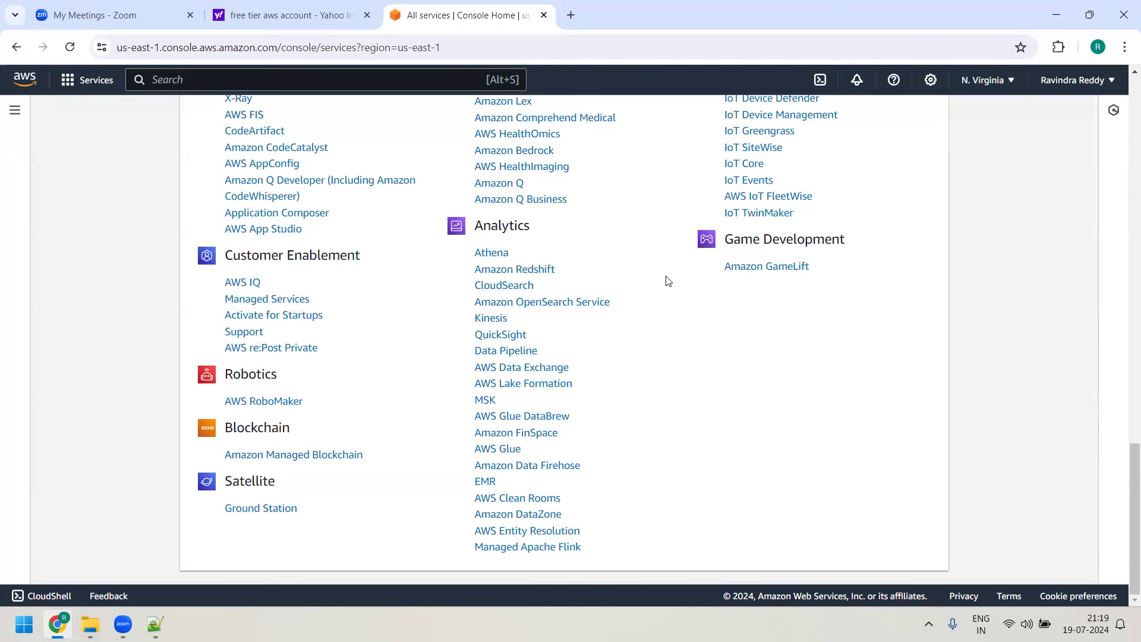
{"action": "scroll", "coordinate": [792, 374], "scroll_direction": "up", "scroll_amount": 8}
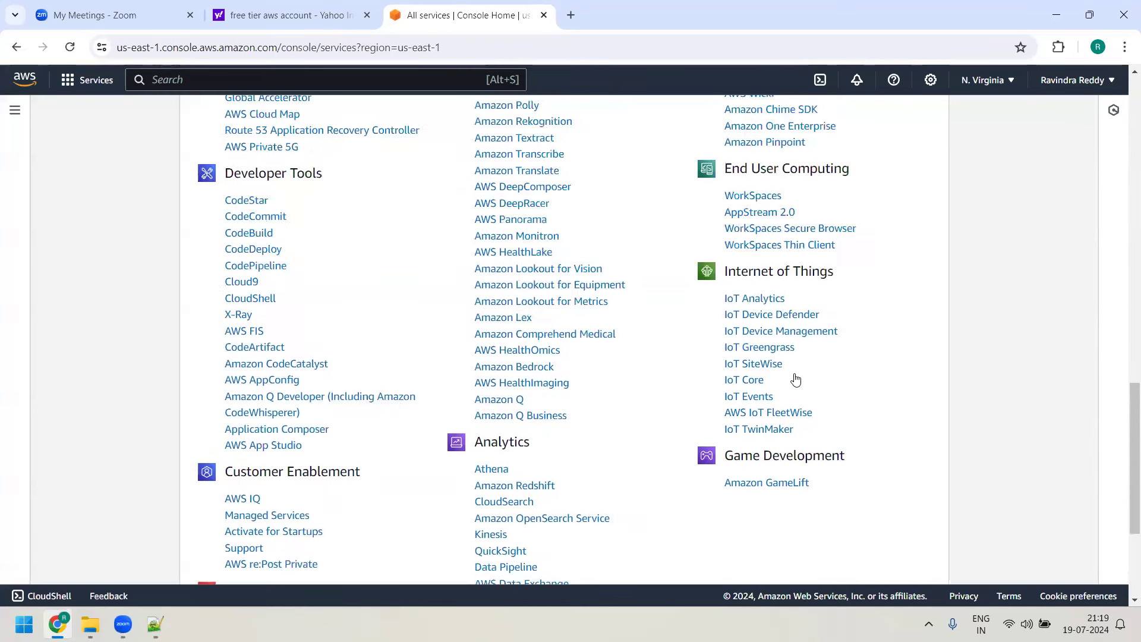
{"action": "scroll", "coordinate": [651, 324], "scroll_direction": "up", "scroll_amount": 5}
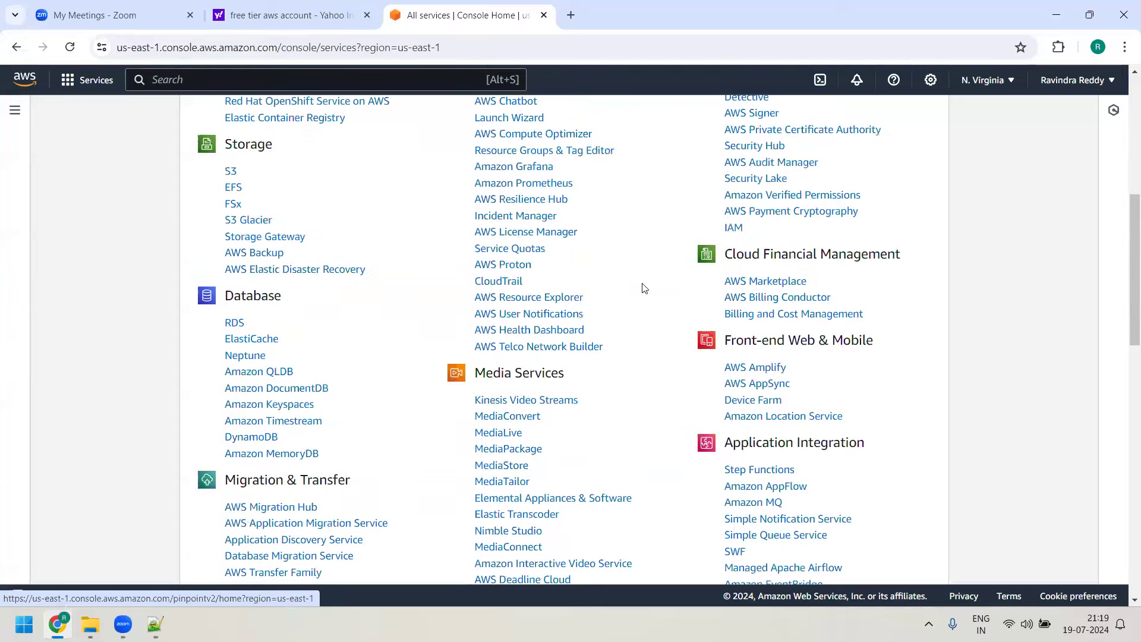
{"action": "scroll", "coordinate": [645, 291], "scroll_direction": "up", "scroll_amount": 5}
{"action": "scroll", "coordinate": [644, 292], "scroll_direction": "down", "scroll_amount": 1}
{"action": "scroll", "coordinate": [644, 291], "scroll_direction": "down", "scroll_amount": 10}
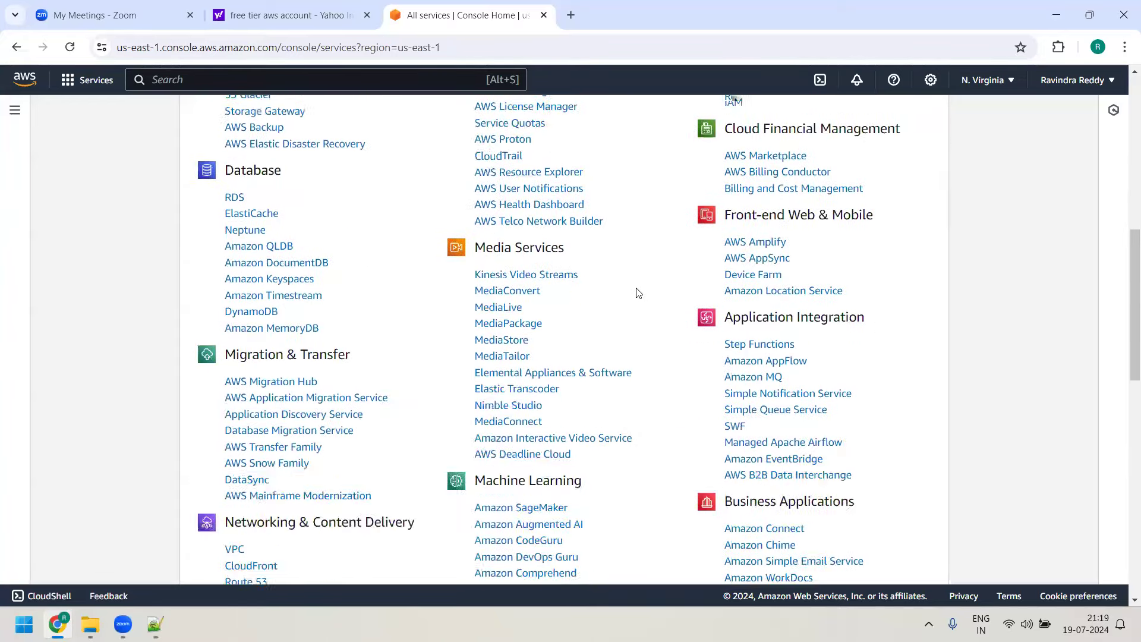
{"action": "scroll", "coordinate": [637, 295], "scroll_direction": "down", "scroll_amount": 8}
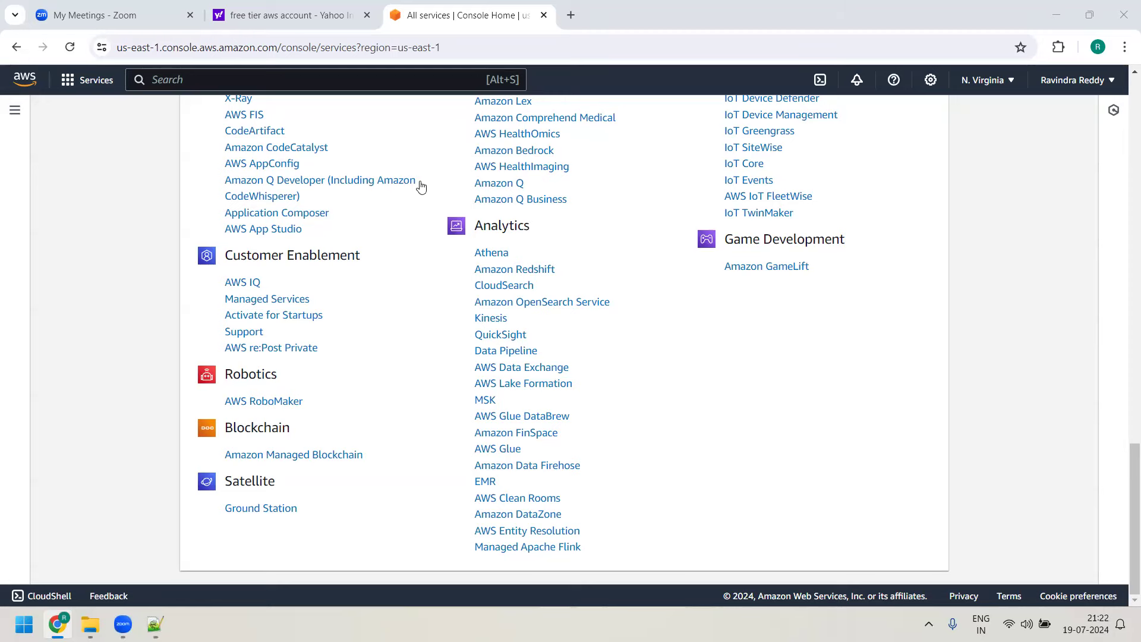
{"action": "scroll", "coordinate": [949, 319], "scroll_direction": "up", "scroll_amount": 8}
{"action": "scroll", "coordinate": [950, 318], "scroll_direction": "up", "scroll_amount": 15}
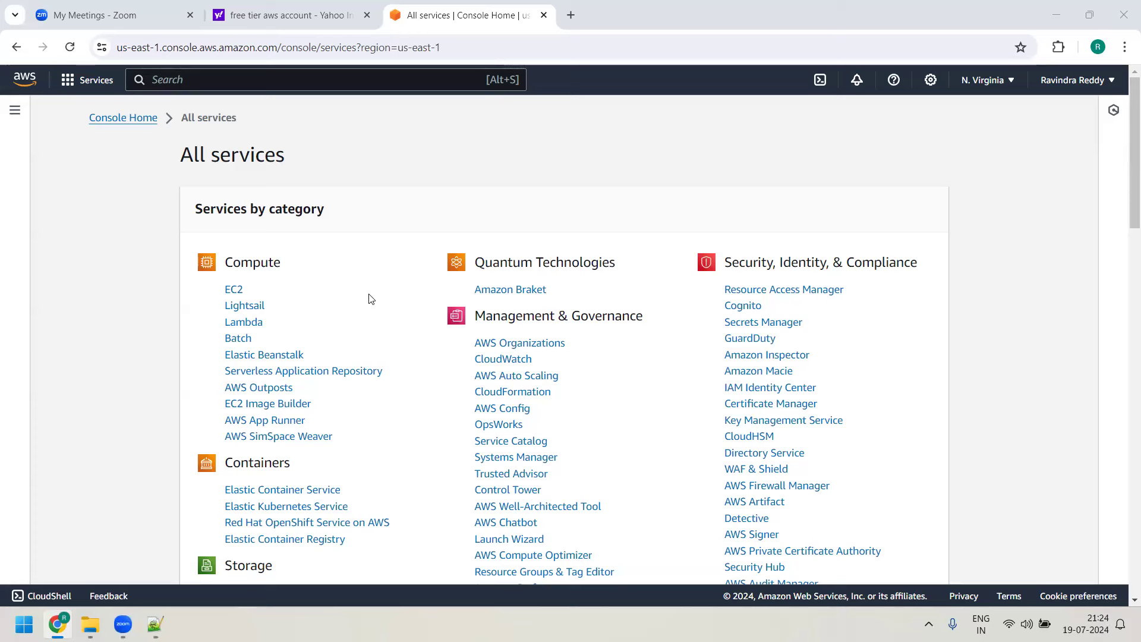
- Sign out of the AWS console and close its page, returning to the free tier AWS account search results
{"action": "left_click", "coordinate": [1091, 83]}
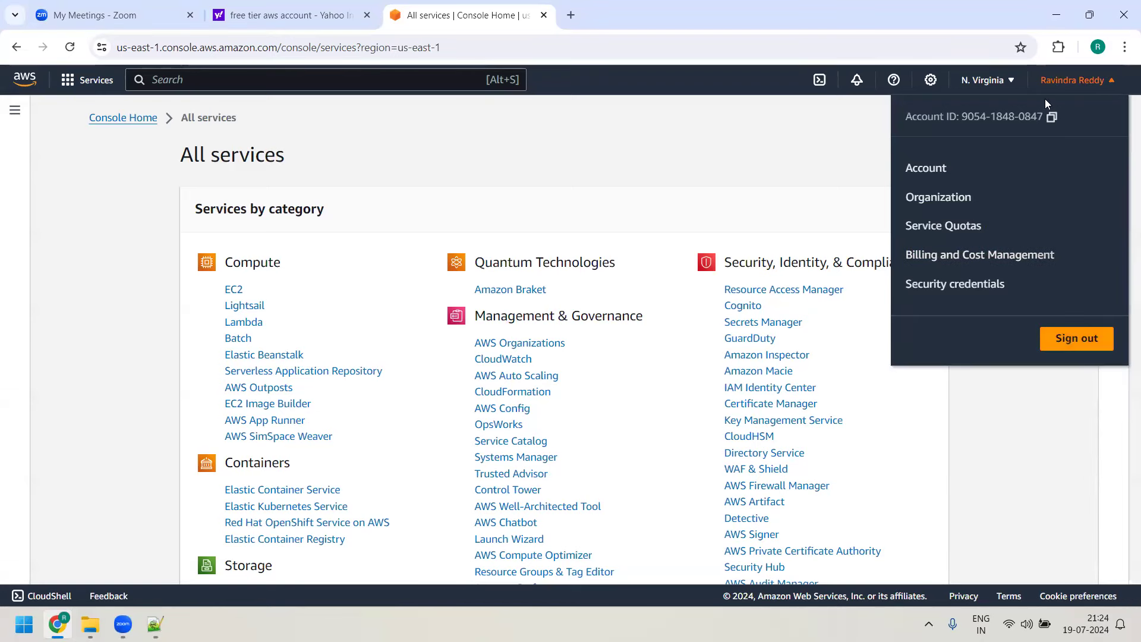
{"action": "left_click", "coordinate": [1078, 338]}
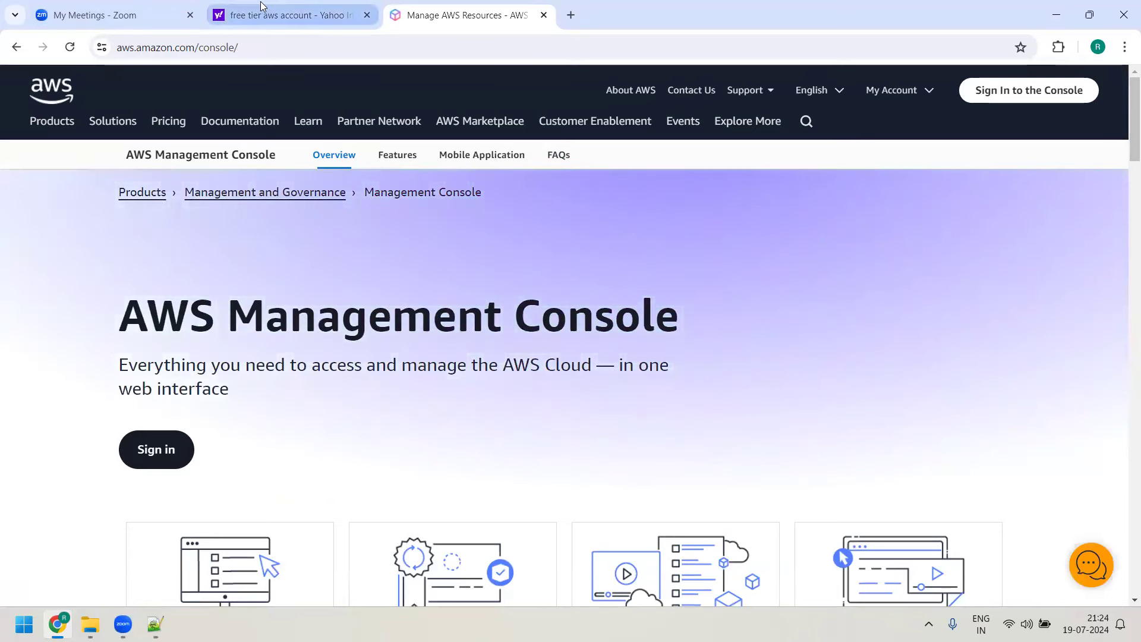
{"action": "left_click", "coordinate": [279, 13]}
{"action": "left_click", "coordinate": [543, 15]}
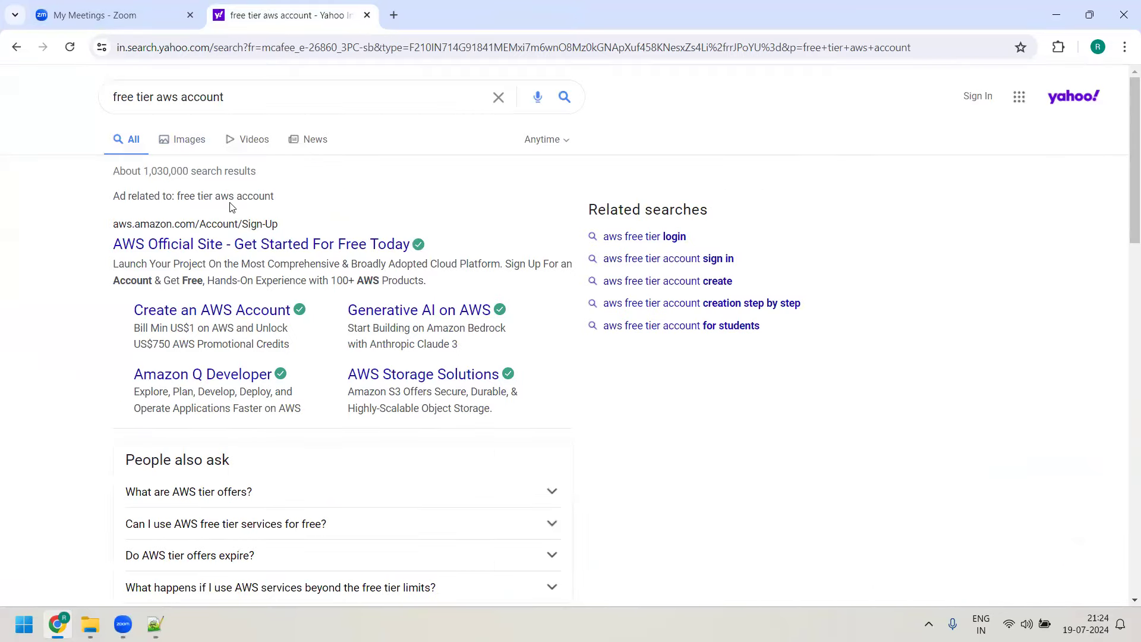
- Open the AWS Official Site result in a new tab and start creating a free account
{"action": "right_click", "coordinate": [295, 247]}
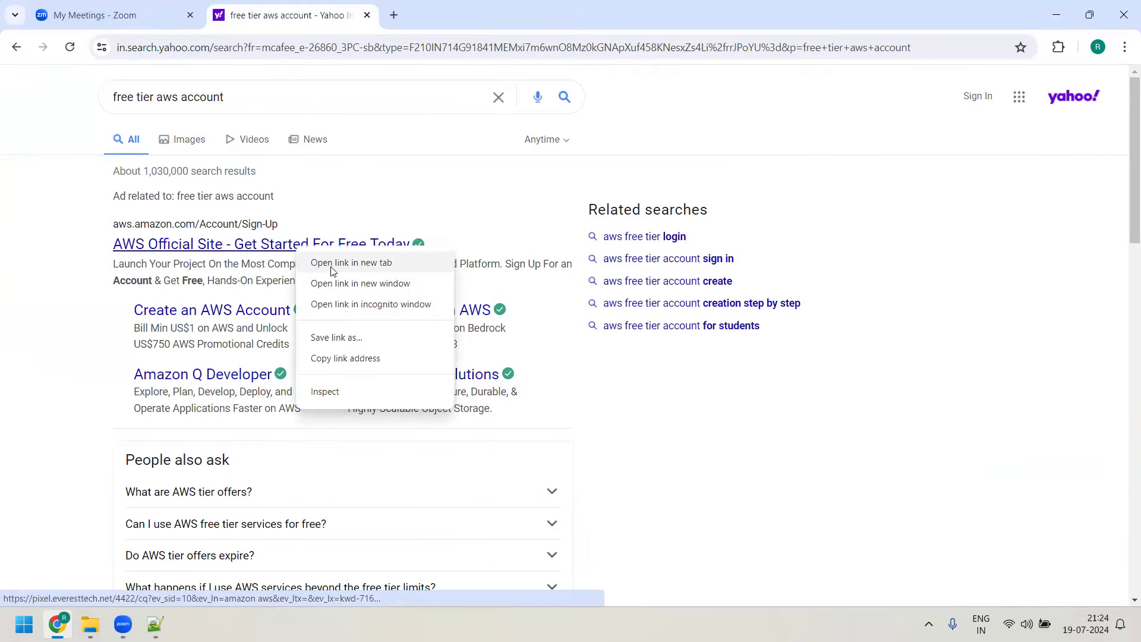
{"action": "left_click", "coordinate": [330, 264]}
{"action": "left_click", "coordinate": [418, 12]}
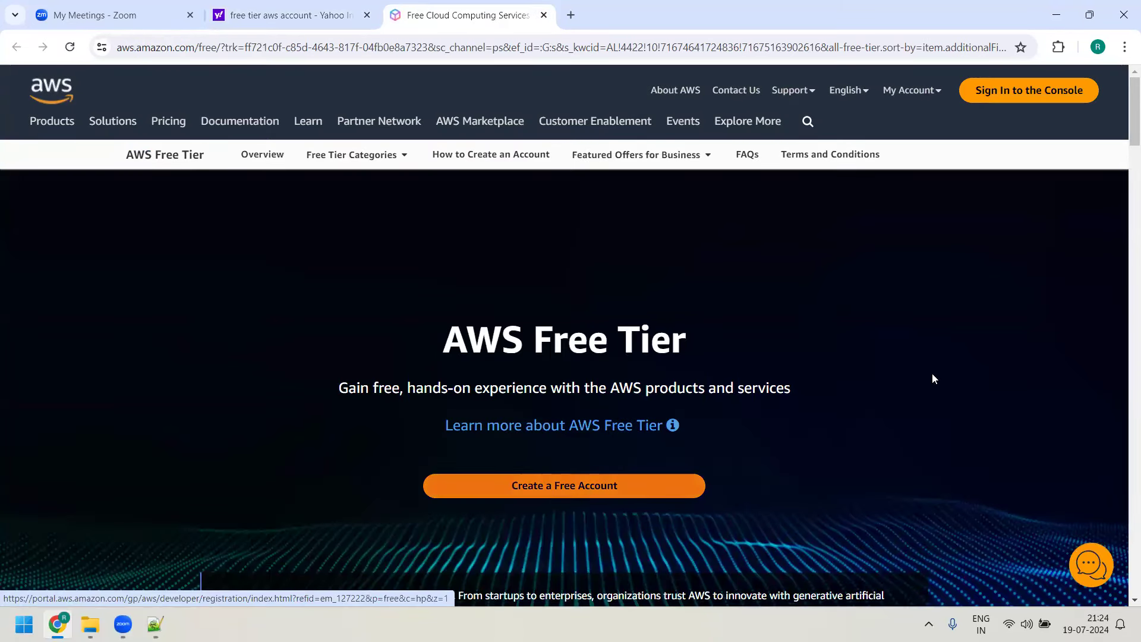
{"action": "scroll", "coordinate": [565, 339], "scroll_direction": "down", "scroll_amount": 3}
{"action": "left_click", "coordinate": [550, 342]}
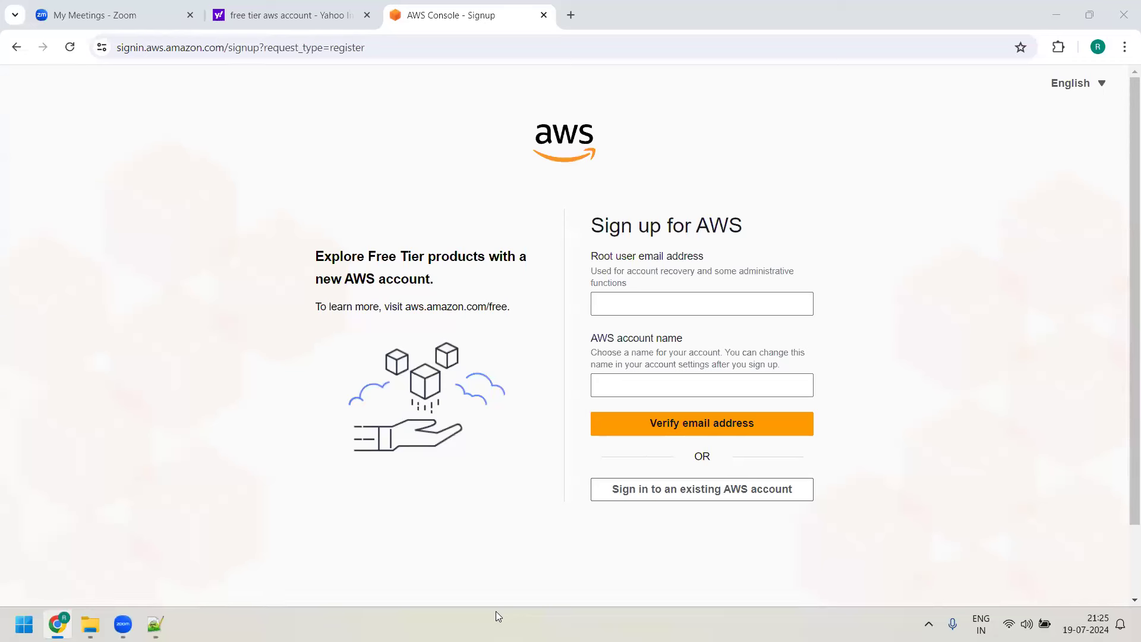
- Enter the new account's root user email address in the AWS sign-up form
{"action": "left_click", "coordinate": [678, 298]}
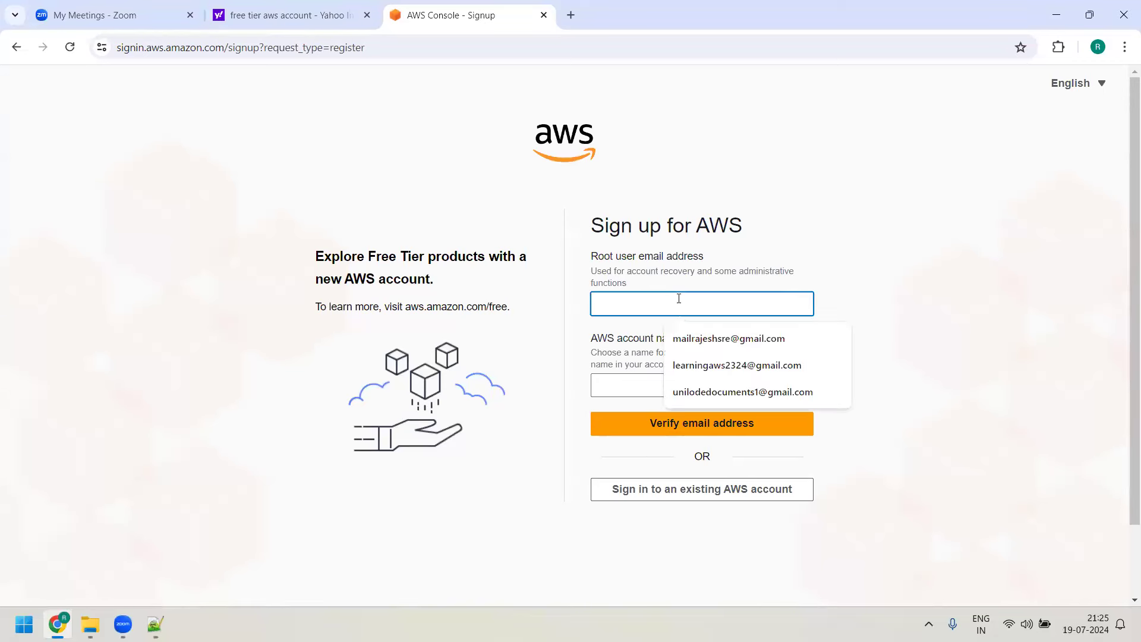
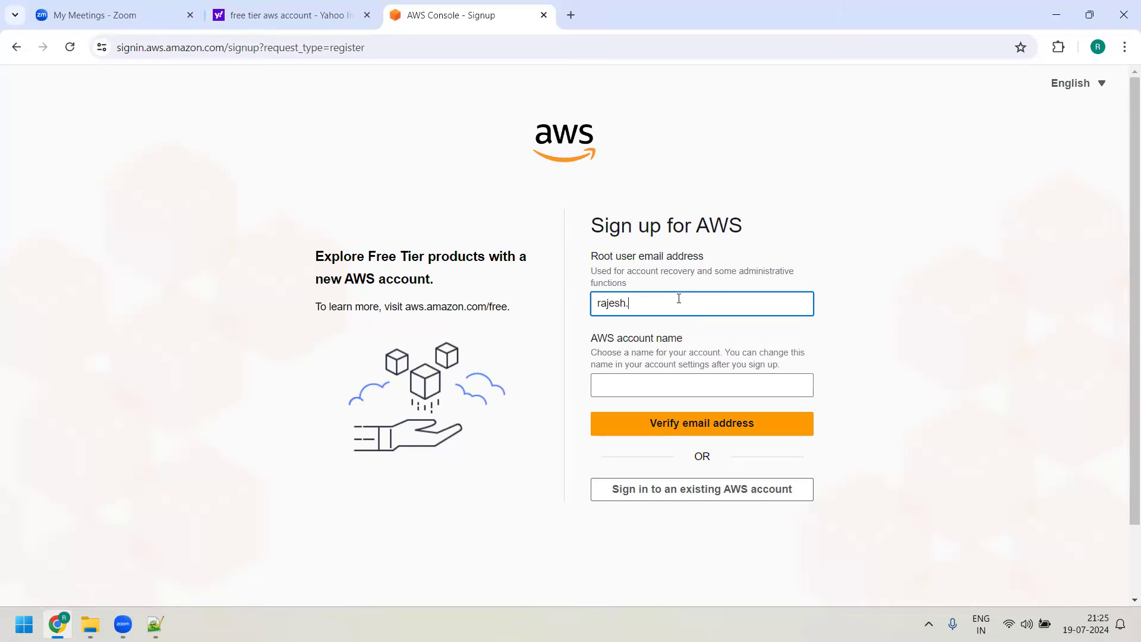
- Enter the owner's first name as the AWS account name and request verification of the email address
{"action": "left_click", "coordinate": [679, 383]}
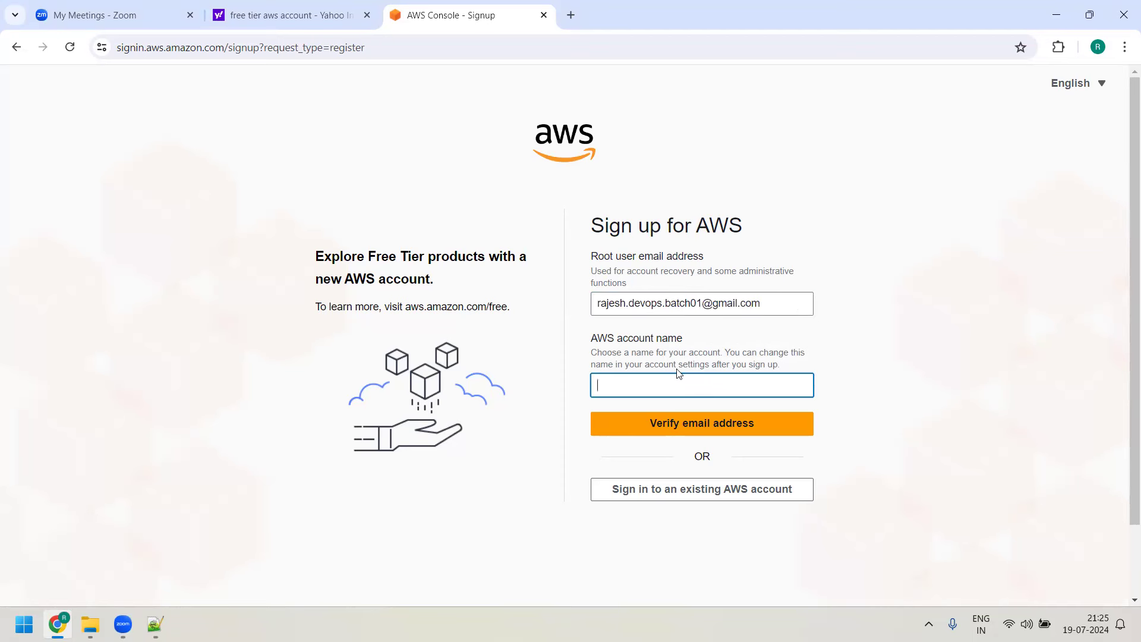
{"action": "type", "text": "Rajesh"}
{"action": "scroll", "coordinate": [677, 386], "scroll_direction": "down", "scroll_amount": 2}
{"action": "left_click", "coordinate": [753, 339]}
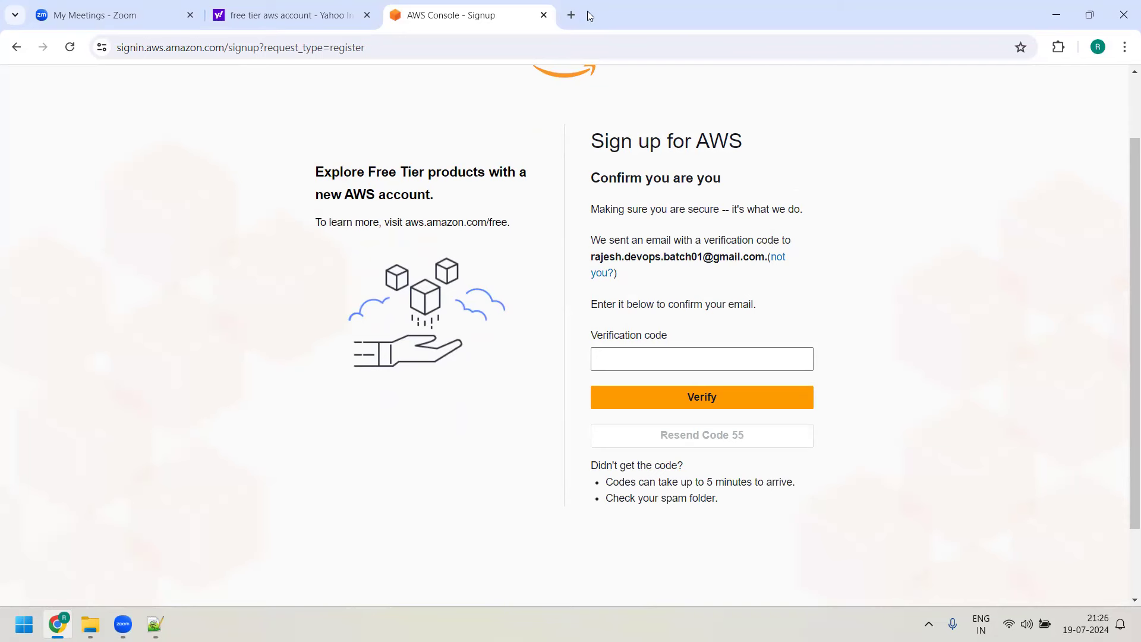
- Open gmail.com in a new tab and open the "Verify your email address" message from AWS
{"action": "left_click", "coordinate": [571, 15]}
{"action": "type", "text": "gmail."}
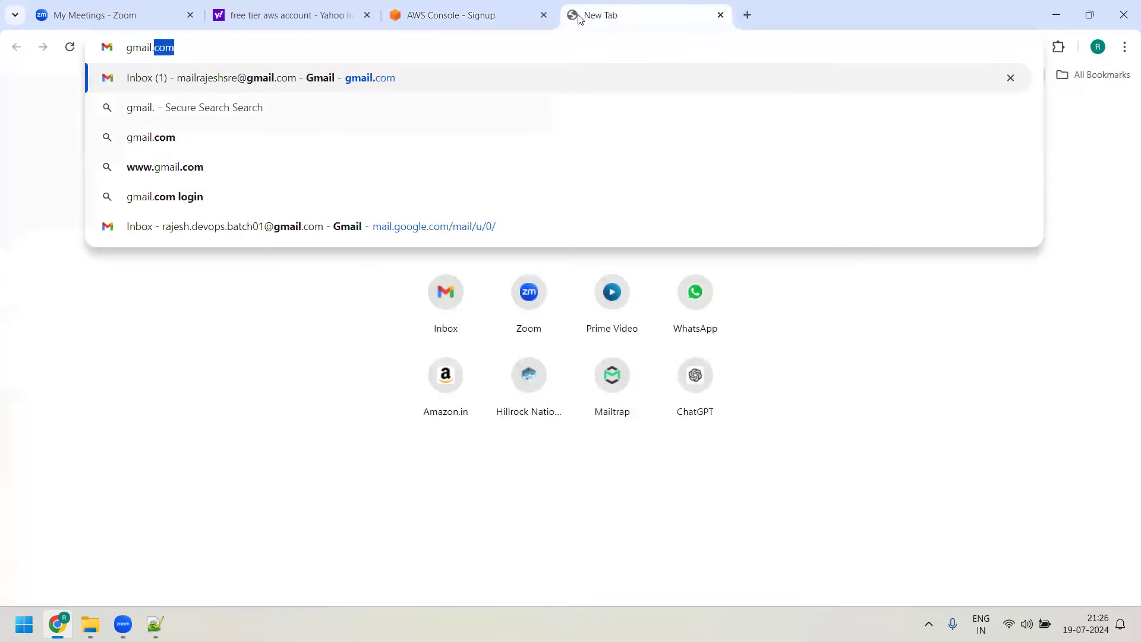
{"action": "type", "text": "com"}
{"action": "key", "text": "Return"}
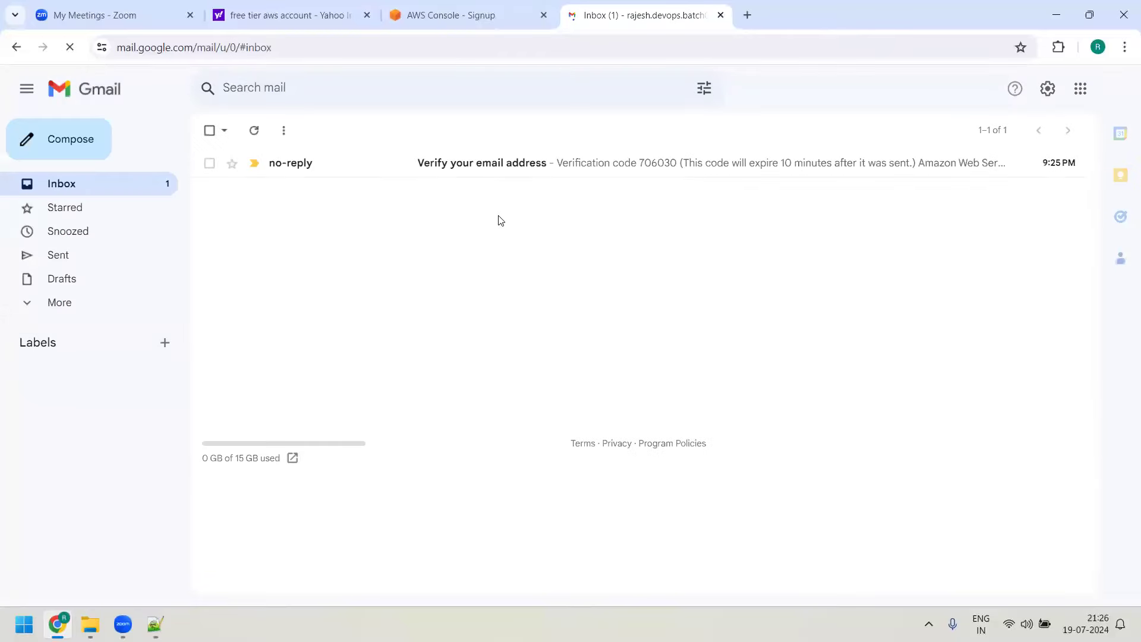
{"action": "left_click", "coordinate": [498, 169]}
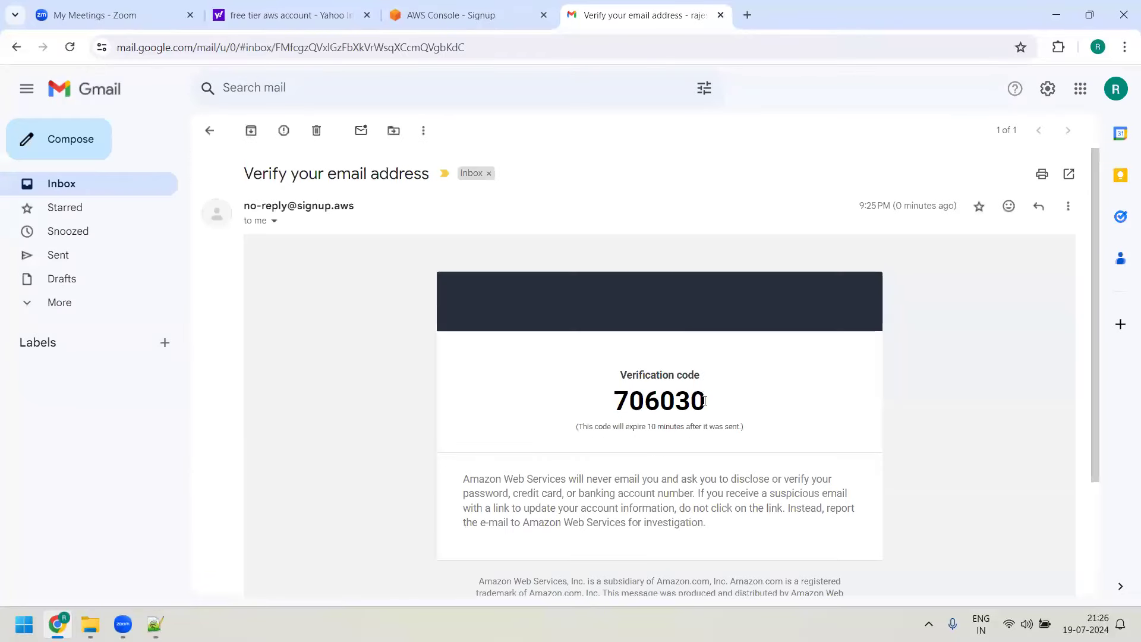
- Try to copy the verification code from the email into the sign-up form's Verification code field, then clear the field
{"action": "left_click_drag", "start_coordinate": [704, 400], "coordinate": [604, 402]}
{"action": "right_click", "coordinate": [631, 405]}
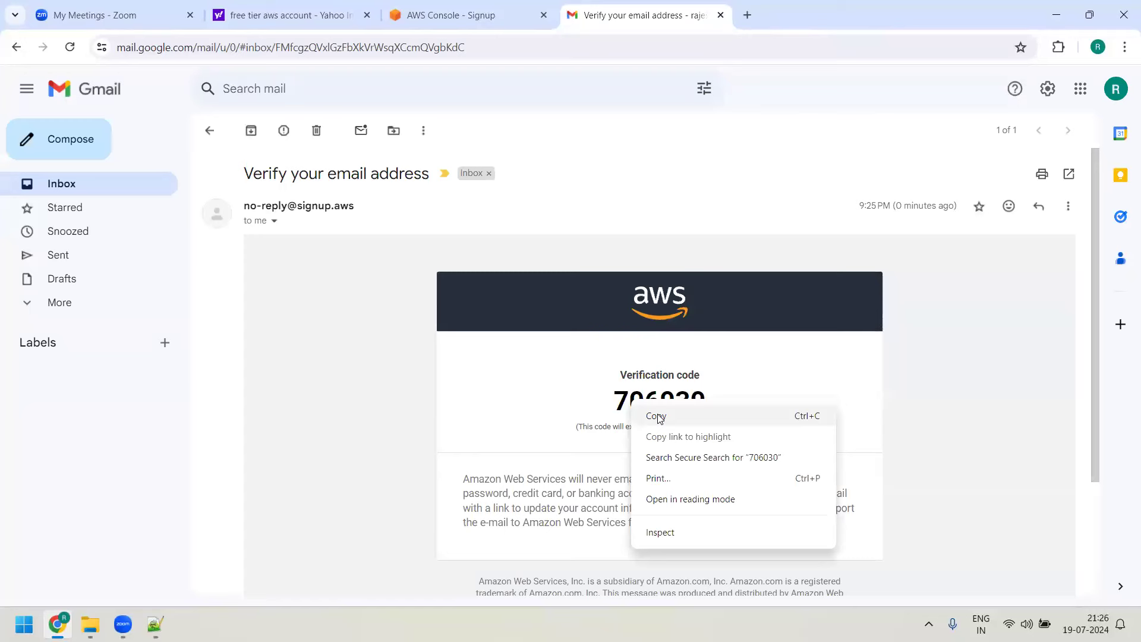
{"action": "left_click", "coordinate": [657, 416]}
{"action": "left_click", "coordinate": [451, 15]}
{"action": "left_click", "coordinate": [685, 365]}
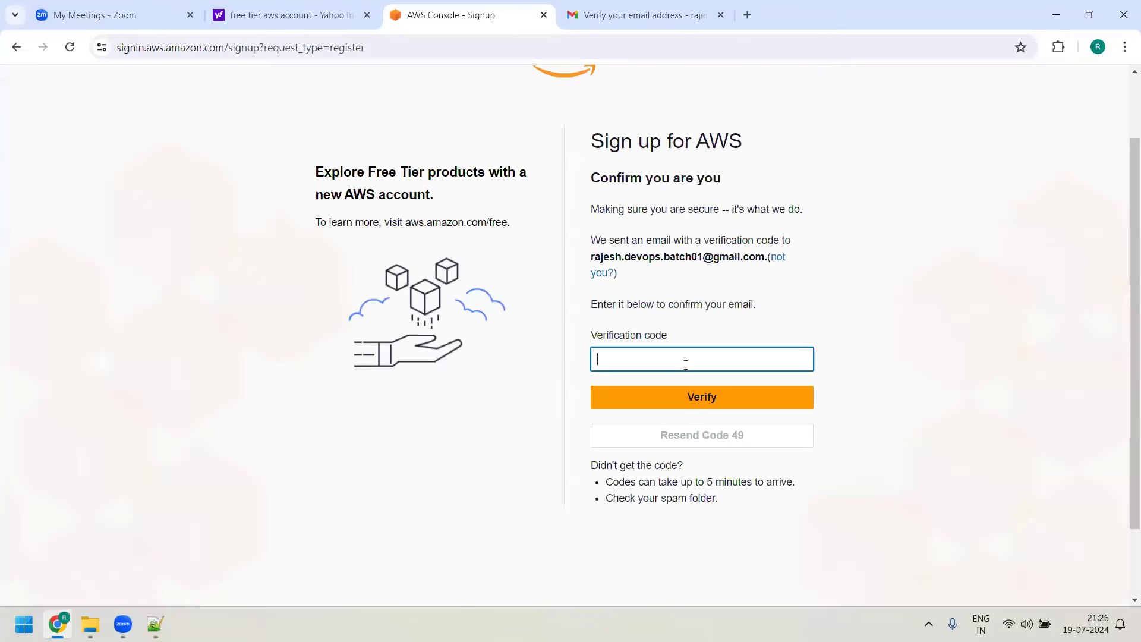
{"action": "key", "text": "ctrl+v"}
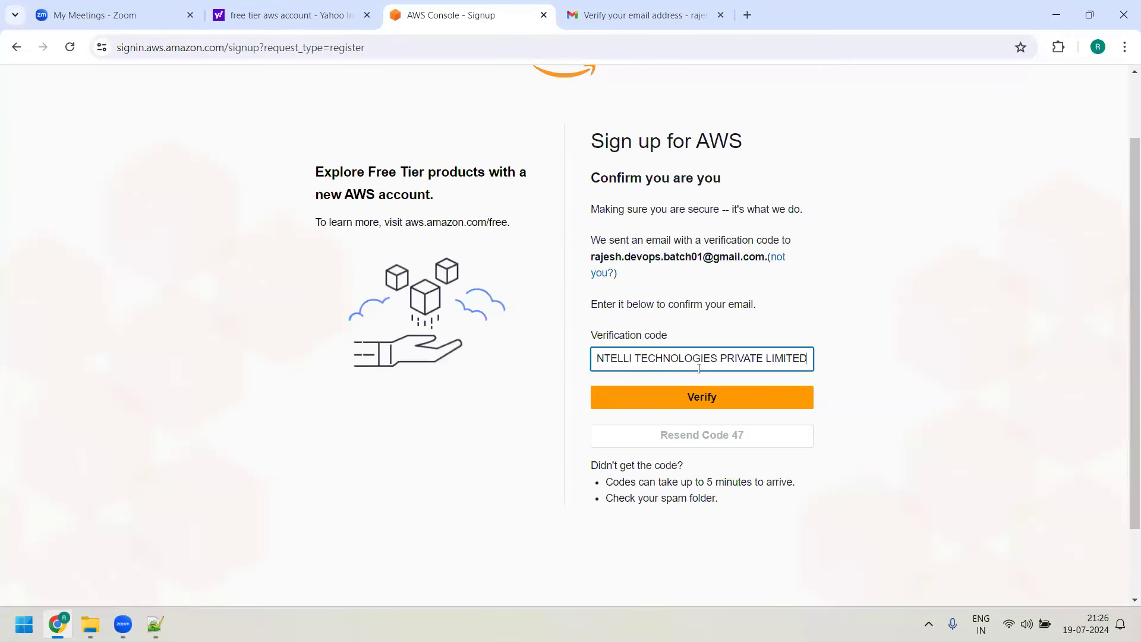
{"action": "key", "text": "ctrl+a"}
{"action": "key", "text": "BackSpace"}
- Check the code in the email, enter it in the Verification code field and verify the email address
{"action": "left_click", "coordinate": [659, 13]}
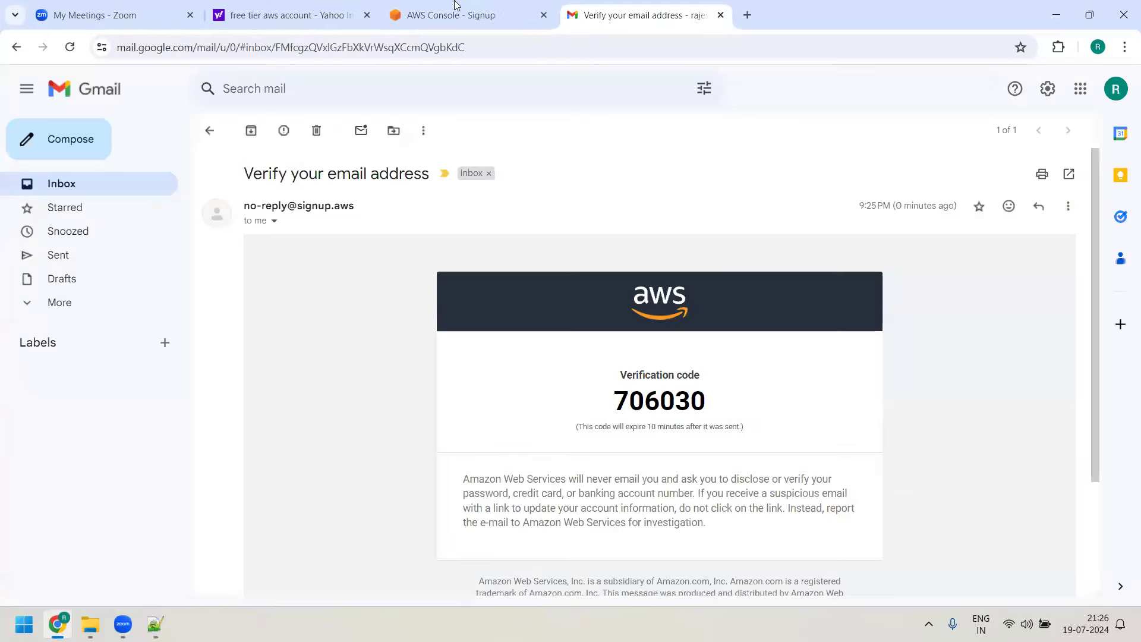
{"action": "left_click", "coordinate": [469, 13]}
{"action": "key", "text": "BackSpace"}
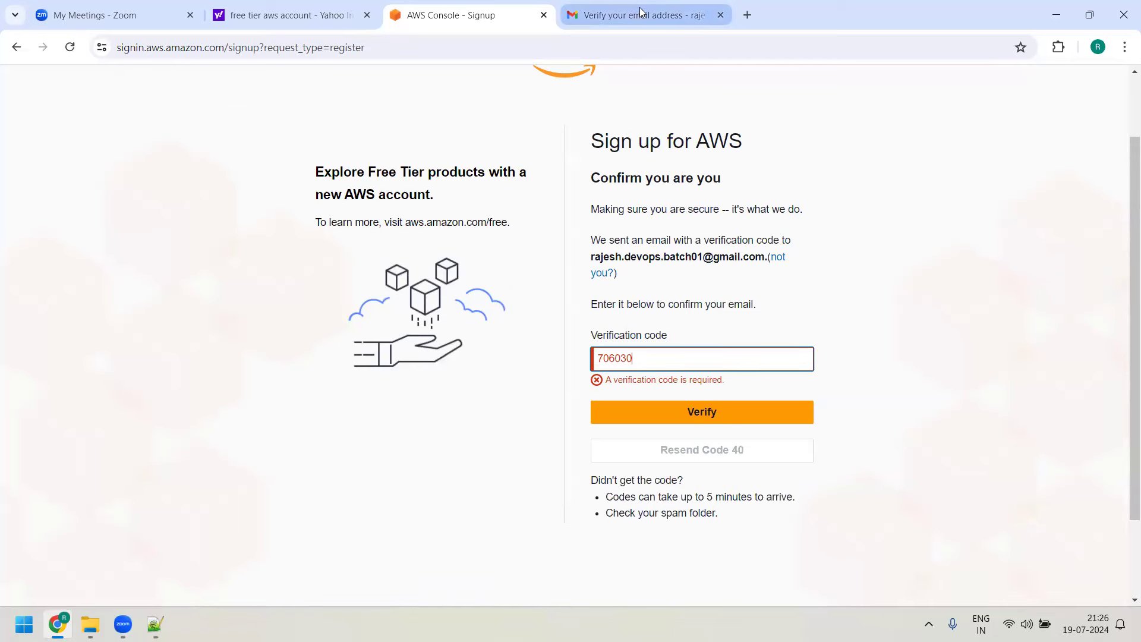
{"action": "left_click", "coordinate": [640, 11]}
{"action": "left_click", "coordinate": [452, 15]}
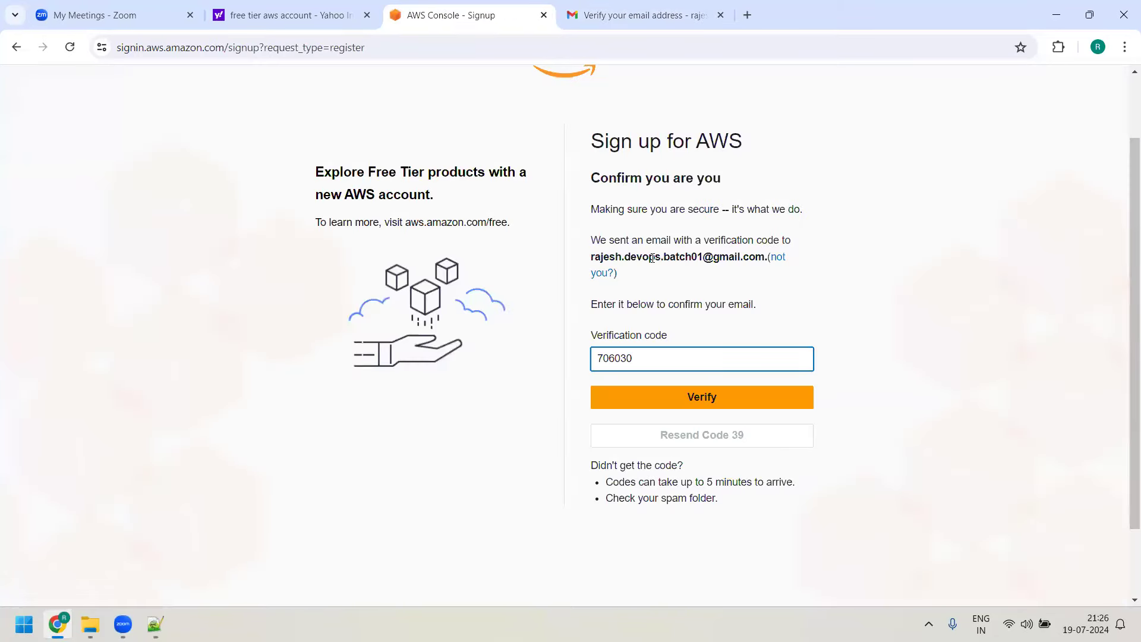
{"action": "left_click", "coordinate": [698, 400]}
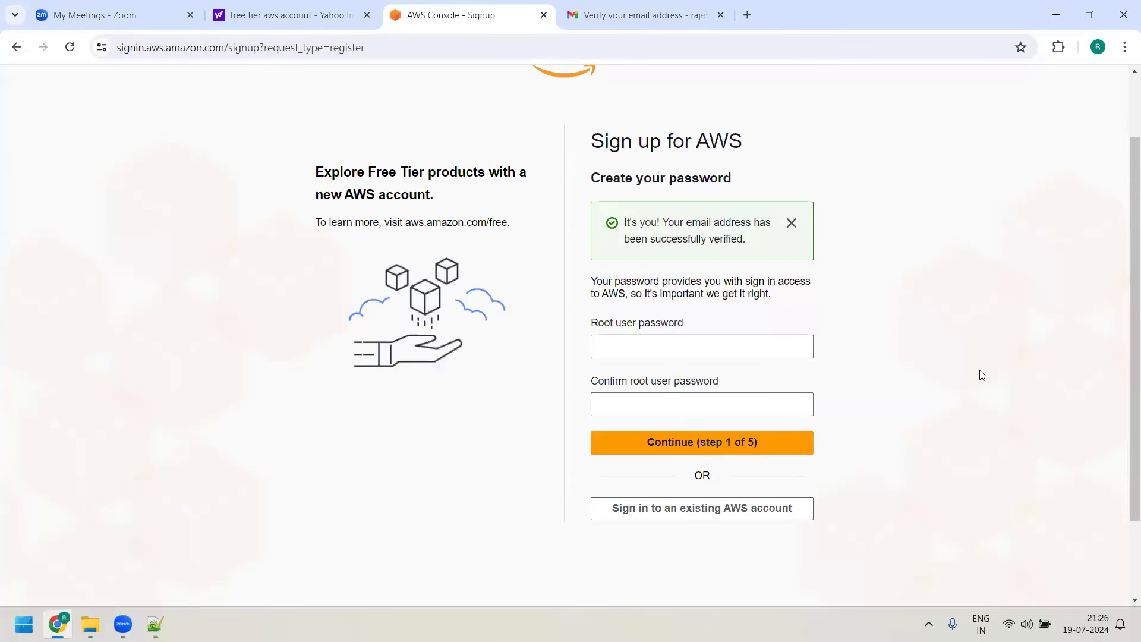
- Try to enter and confirm a root user password for the new account and continue to the following sign-up step
{"action": "left_click", "coordinate": [707, 346]}
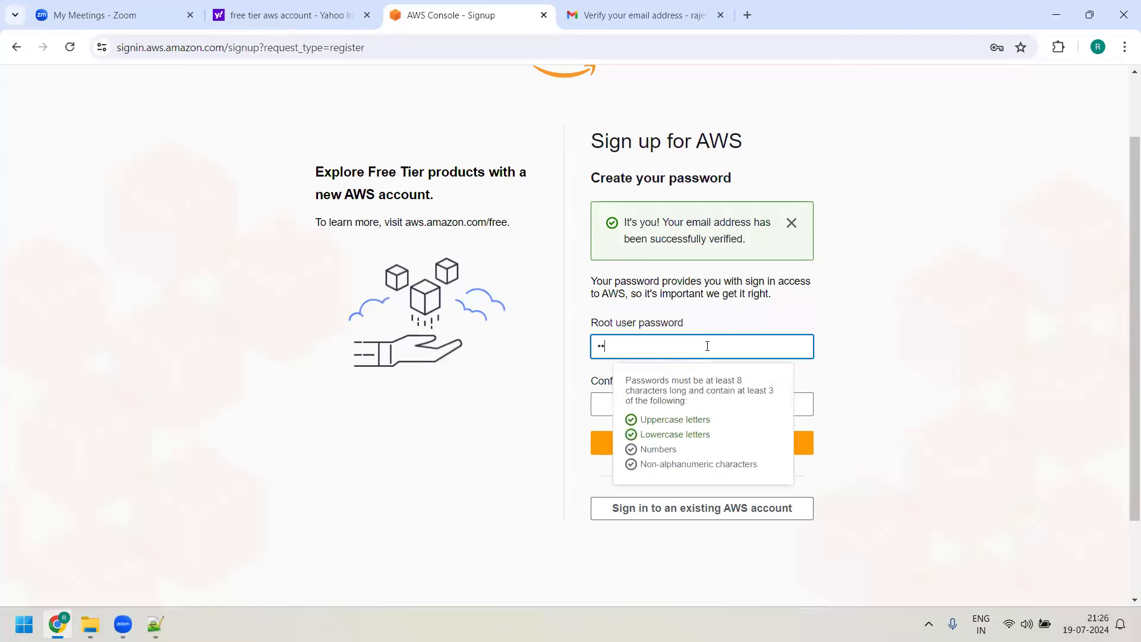
{"action": "left_click", "coordinate": [883, 326]}
{"action": "left_click", "coordinate": [691, 401]}
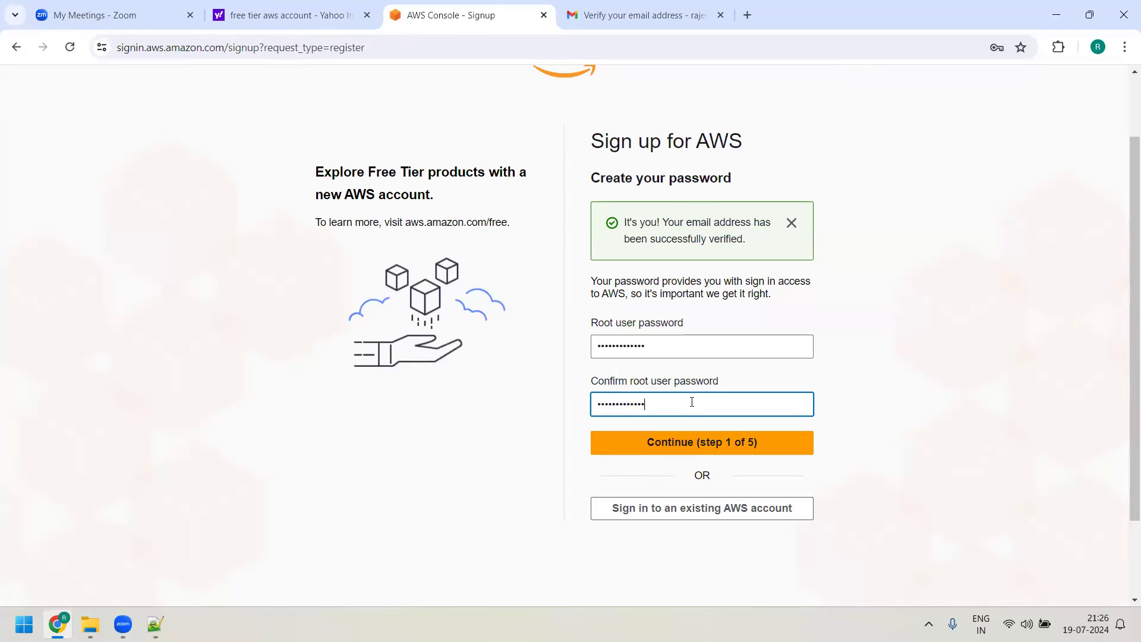
{"action": "scroll", "coordinate": [786, 321], "scroll_direction": "down", "scroll_amount": 2}
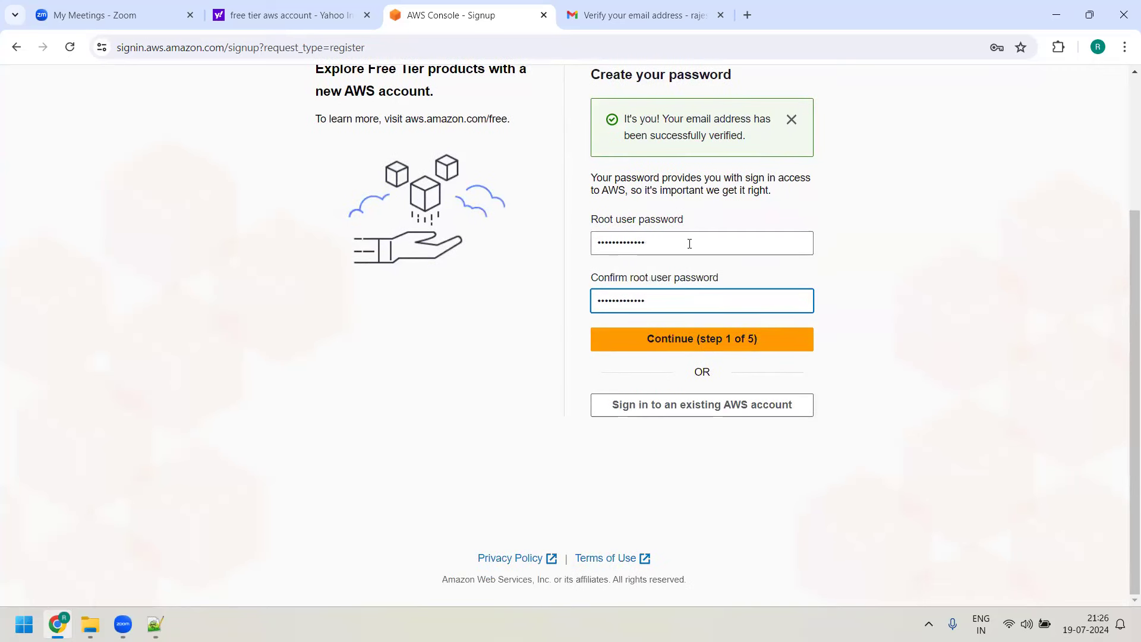
{"action": "left_click", "coordinate": [713, 346]}
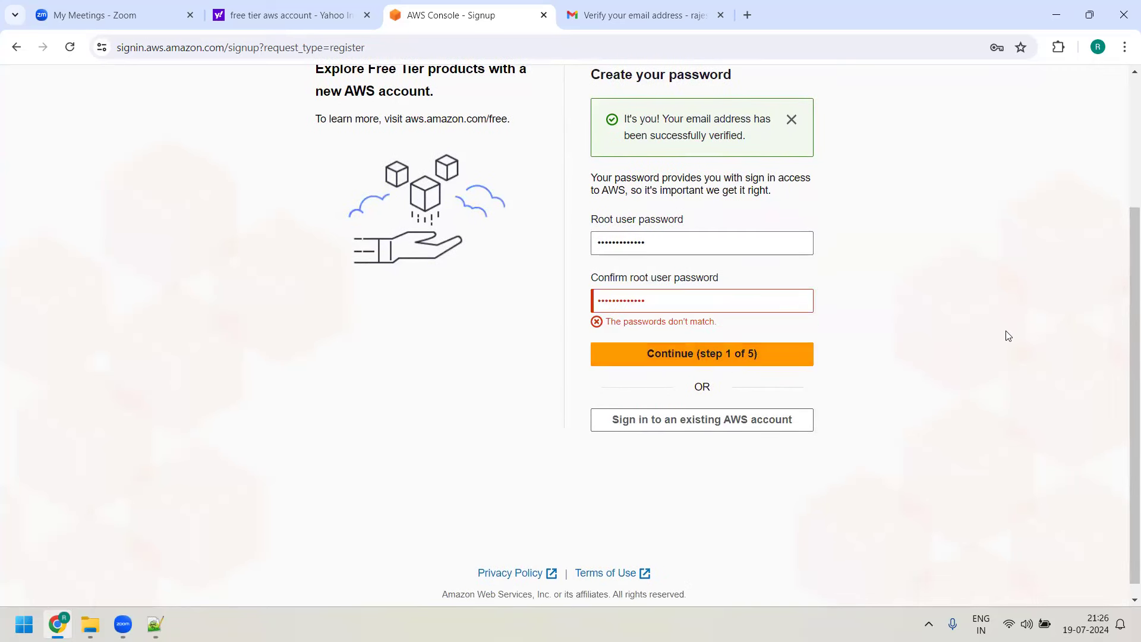
- Replace the entry in the Confirm root user password field by retyping the root user password
{"action": "triple_click", "coordinate": [729, 298]}
{"action": "key", "text": "BackSpace"}
{"action": "type", "text": "••"}
{"action": "type", "text": "••••••"}
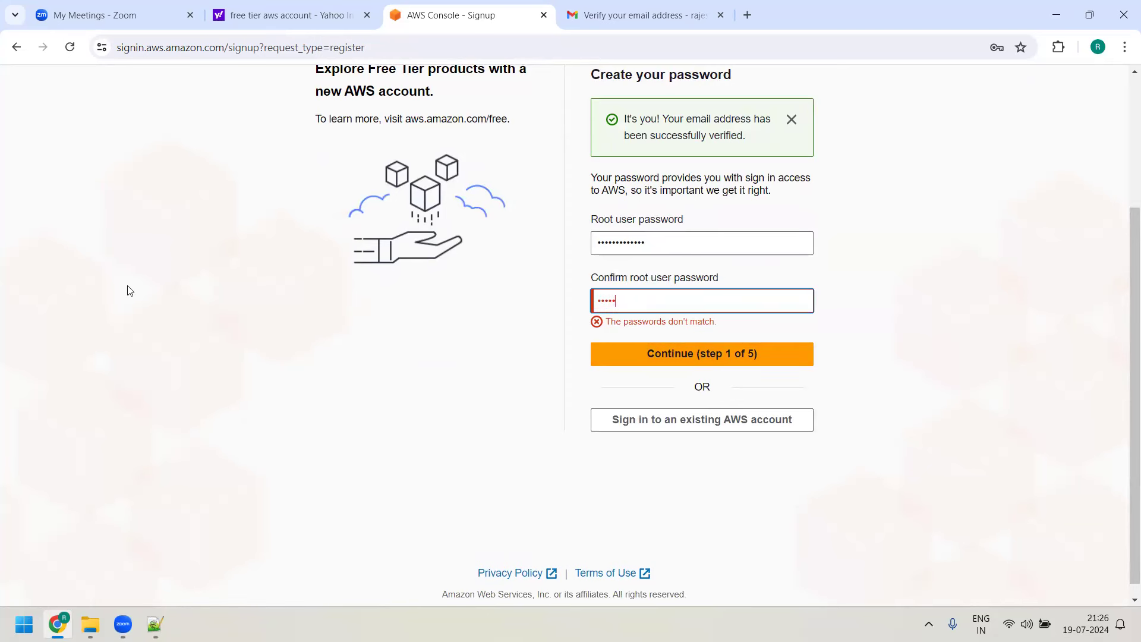
{"action": "type", "text": "•••"}
{"action": "left_click", "coordinate": [1007, 273]}
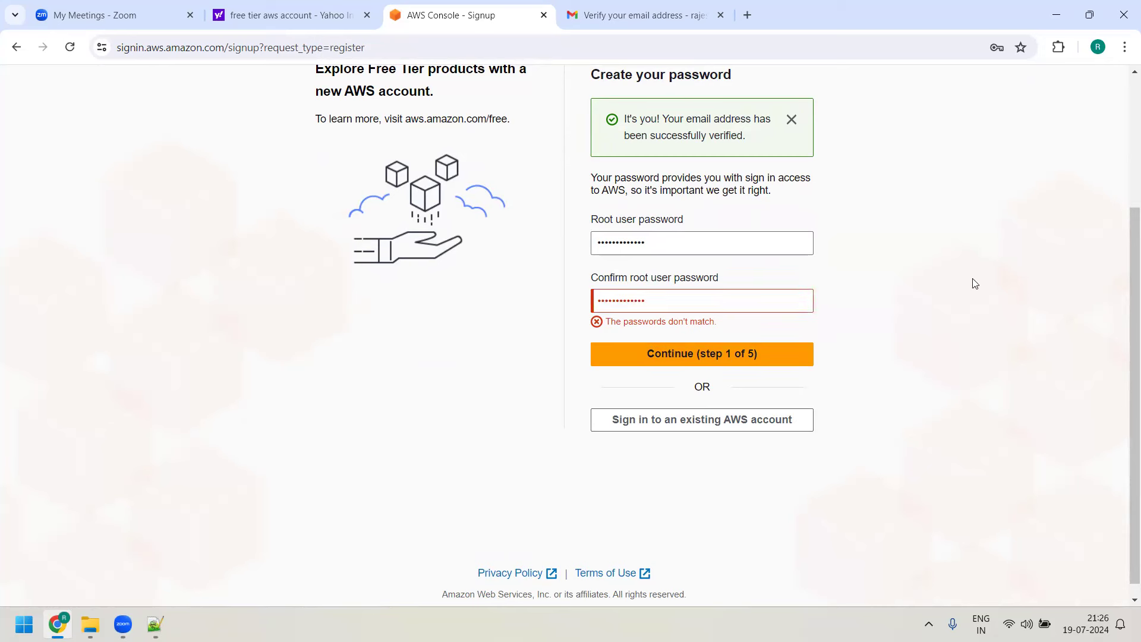
- Replace the entry in the Root user password field by retyping the chosen account password
{"action": "double_click", "coordinate": [672, 242]}
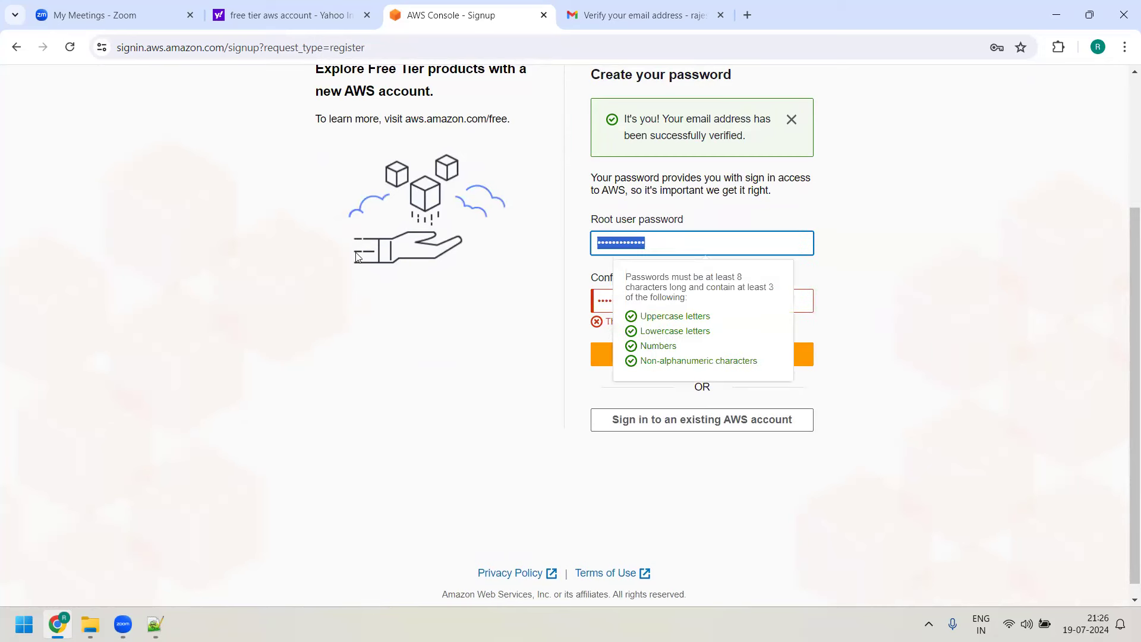
{"action": "type", "text": "••••••••••"}
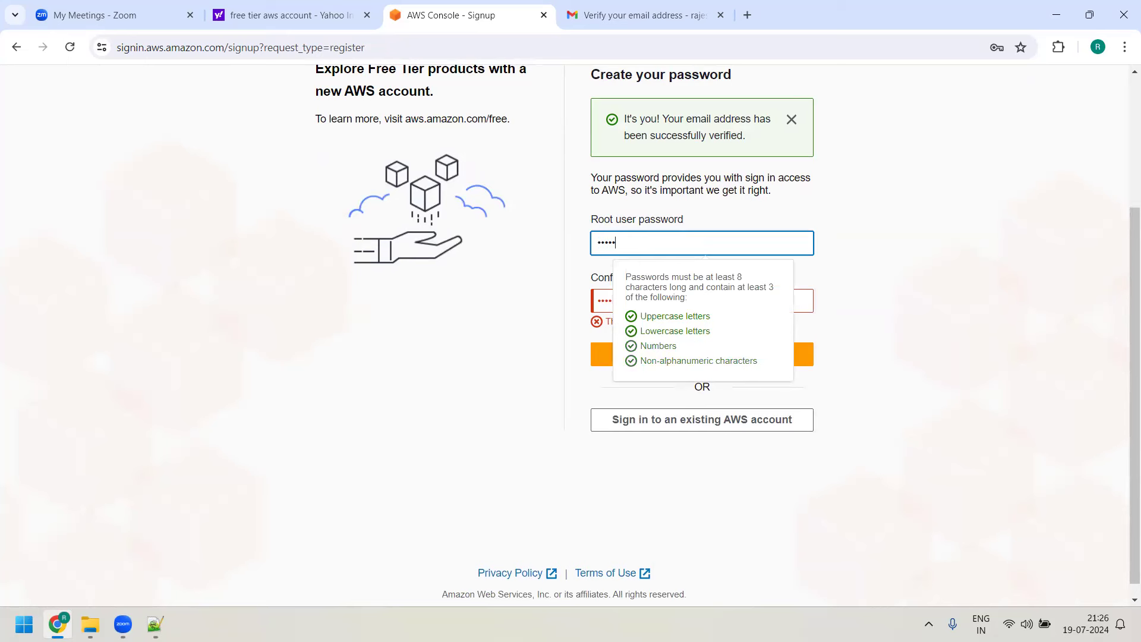
{"action": "type", "text": "•••"}
{"action": "key", "text": "Tab"}
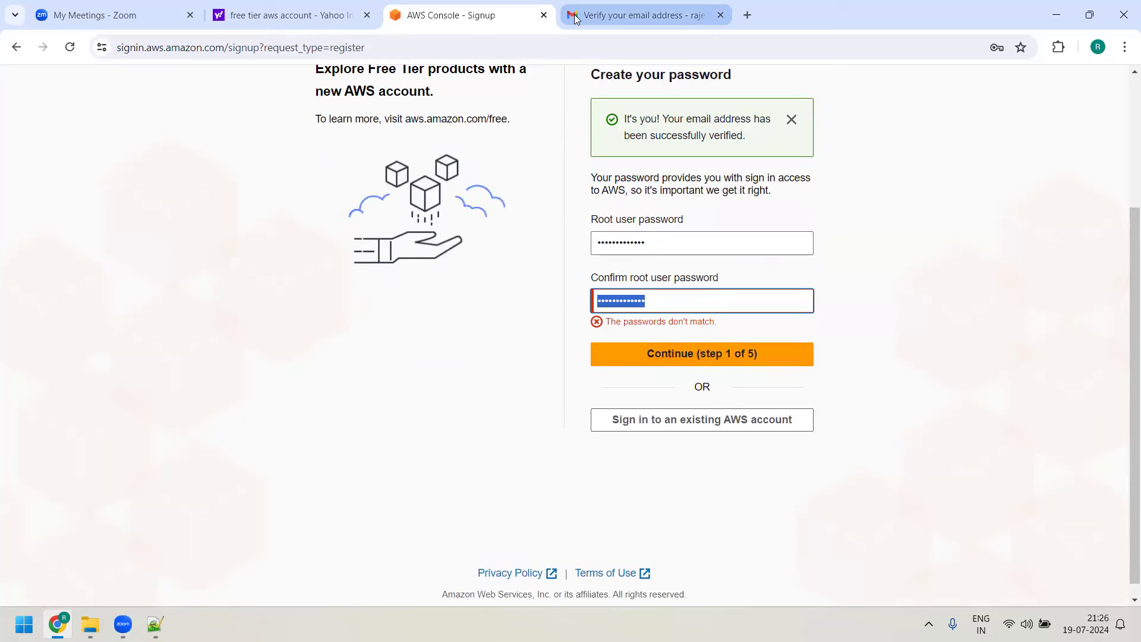
- Re-enter the matching password in the Confirm root user password field and continue to the contact information step
{"action": "key", "text": "BackSpace"}
{"action": "type", "text": "••"}
{"action": "key", "text": "BackSpace"}
{"action": "key", "text": "BackSpace"}
{"action": "type", "text": "•••••••••••••"}
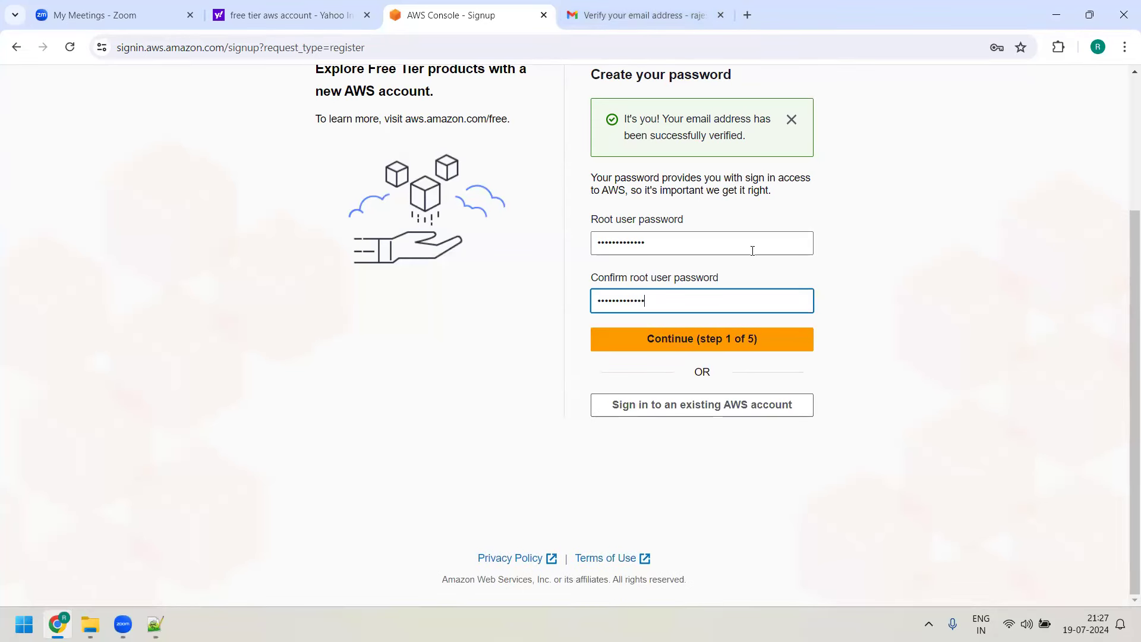
{"action": "left_click", "coordinate": [751, 349]}
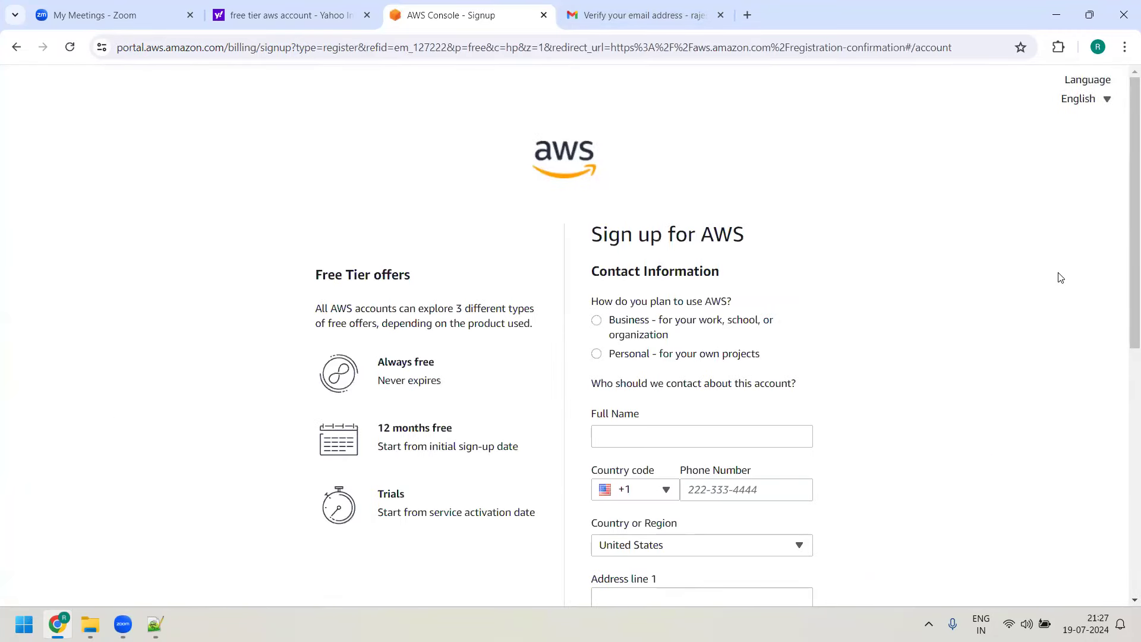
- Choose Personal as the planned AWS use and fill in the contact's full name from the saved suggestion
{"action": "scroll", "coordinate": [1061, 278], "scroll_direction": "down", "scroll_amount": 2}
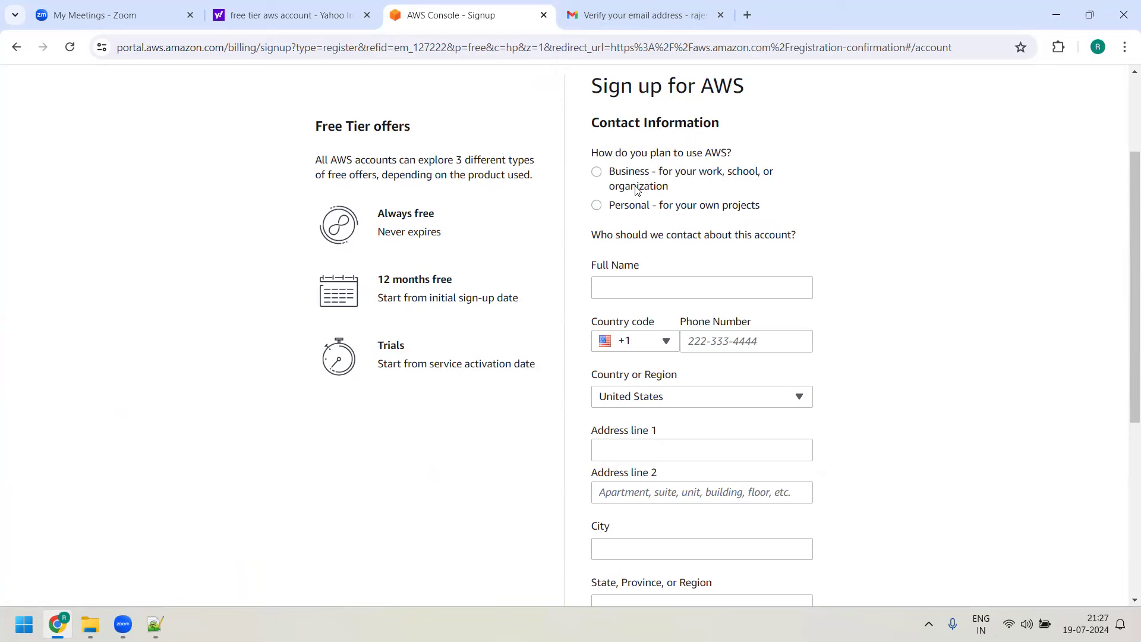
{"action": "left_click", "coordinate": [597, 205]}
{"action": "left_click", "coordinate": [703, 284]}
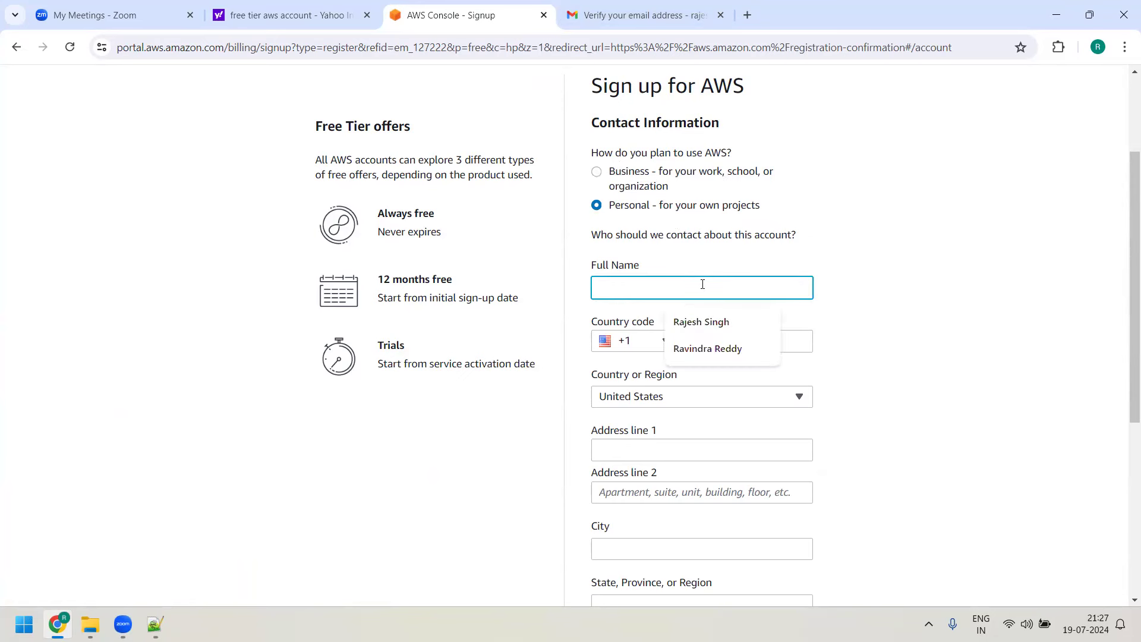
{"action": "left_click", "coordinate": [740, 323]}
- Set the phone country code to India (+91) and enter the contact's phone number
{"action": "left_click", "coordinate": [629, 340]}
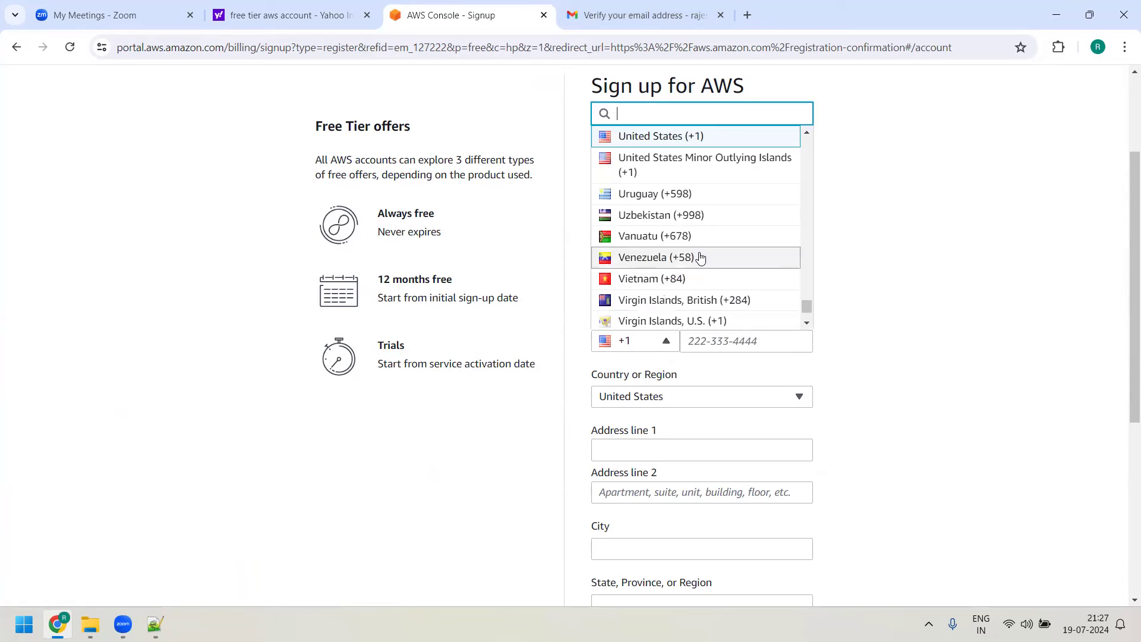
{"action": "type", "text": "91"}
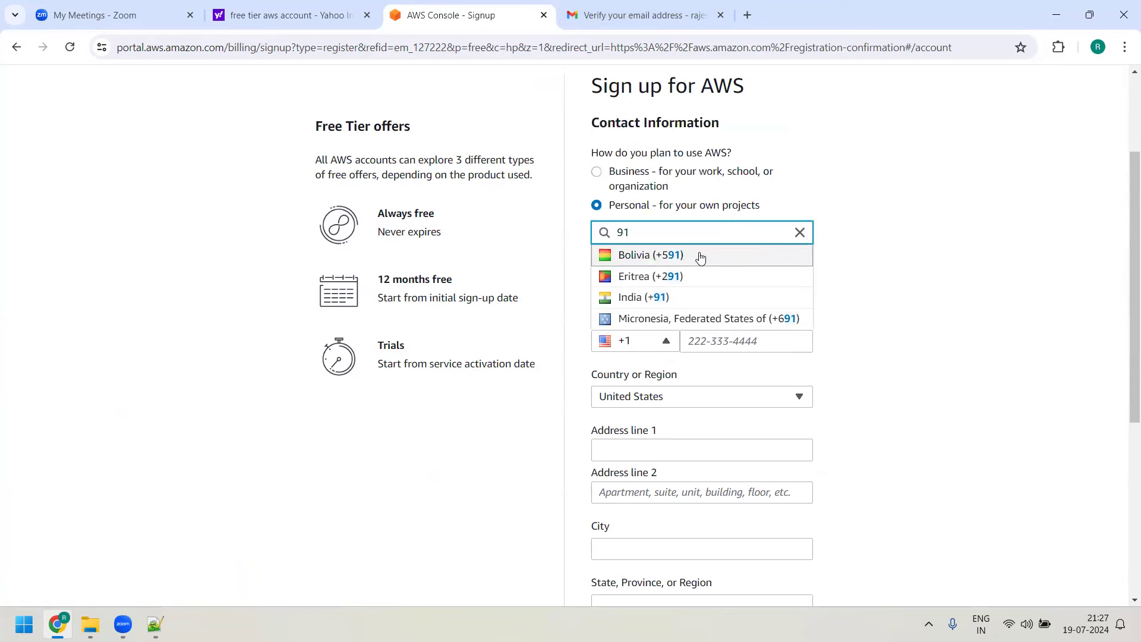
{"action": "left_click", "coordinate": [657, 297]}
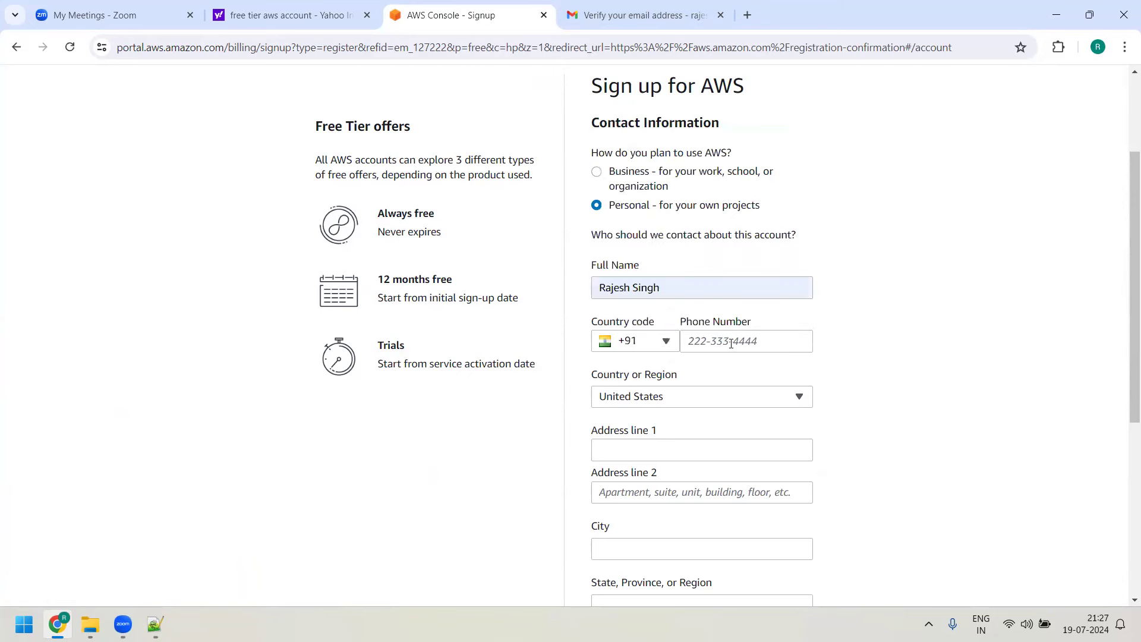
{"action": "left_click", "coordinate": [731, 344]}
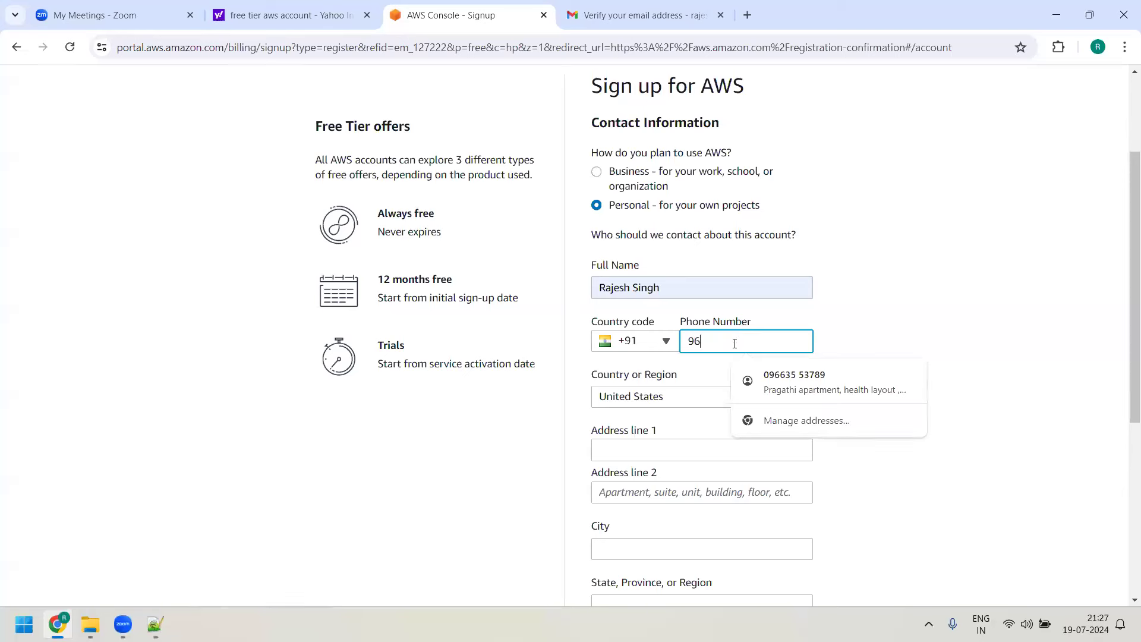
{"action": "left_click", "coordinate": [956, 303]}
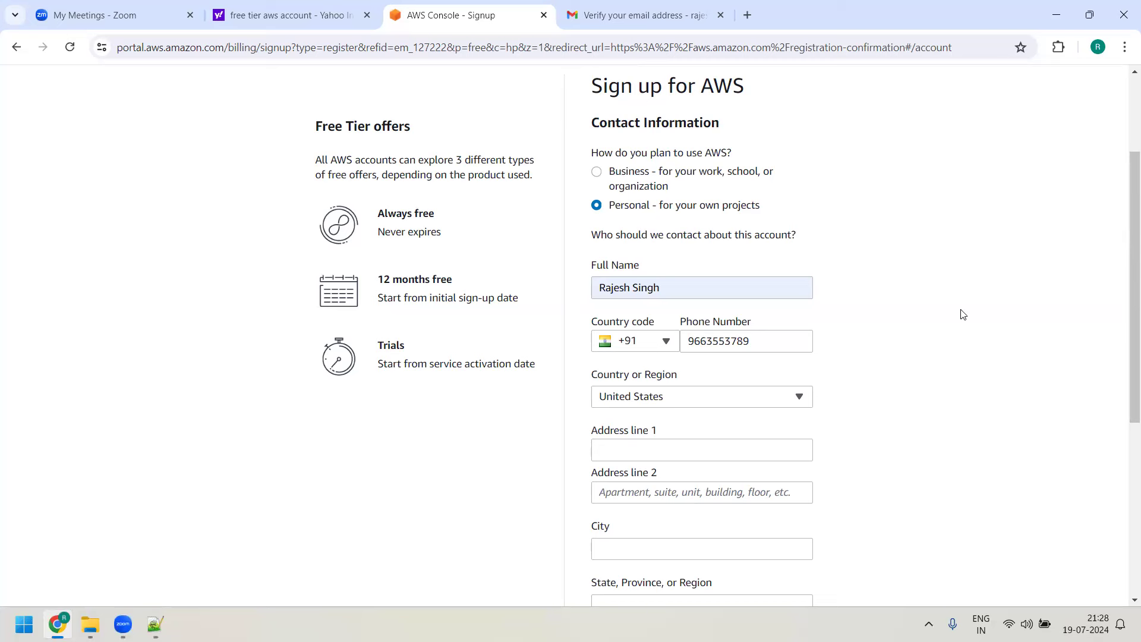
- Set Country or Region to India and fill the address, city, state and postal code fields from the saved address
{"action": "left_click", "coordinate": [792, 404]}
{"action": "type", "text": "Ind"}
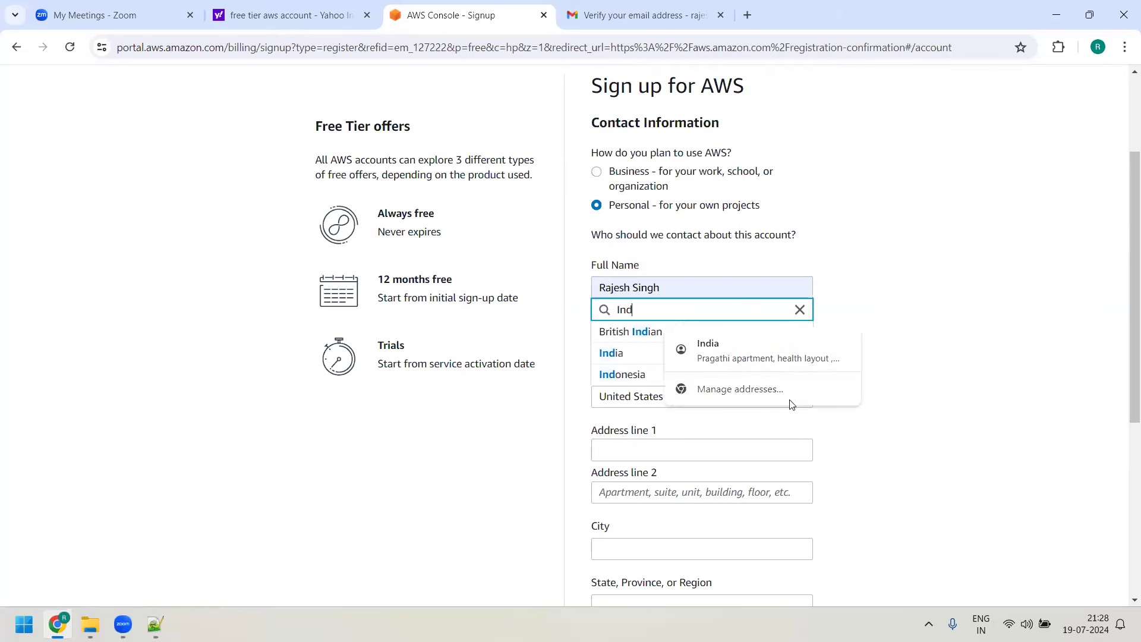
{"action": "left_click", "coordinate": [731, 357]}
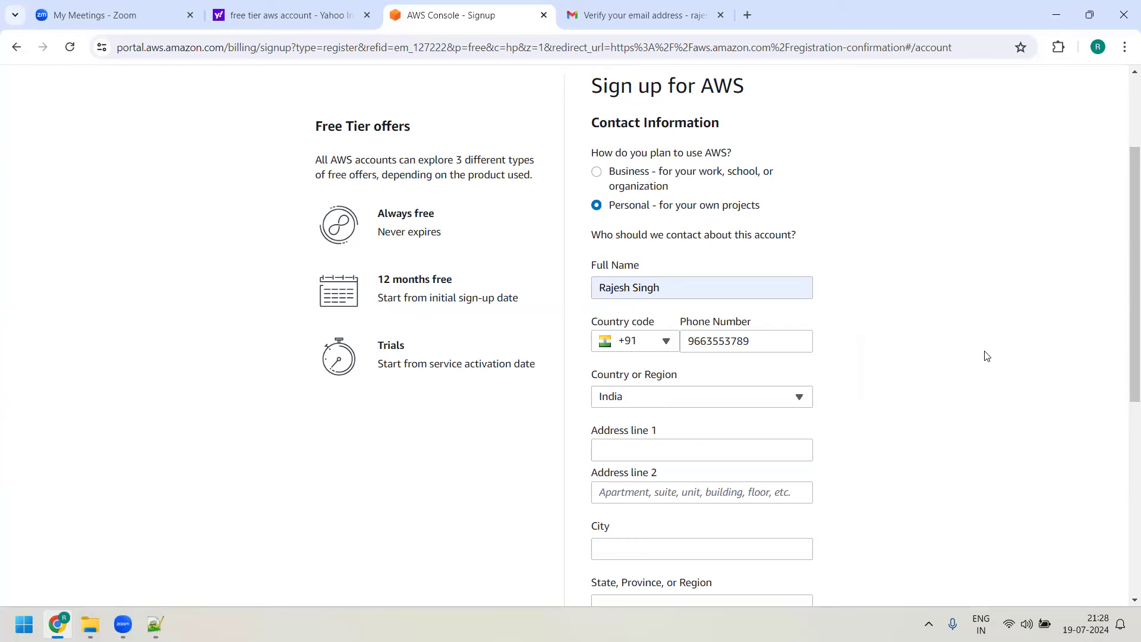
{"action": "scroll", "coordinate": [986, 355], "scroll_direction": "down", "scroll_amount": 1}
{"action": "scroll", "coordinate": [986, 355], "scroll_direction": "down", "scroll_amount": 2}
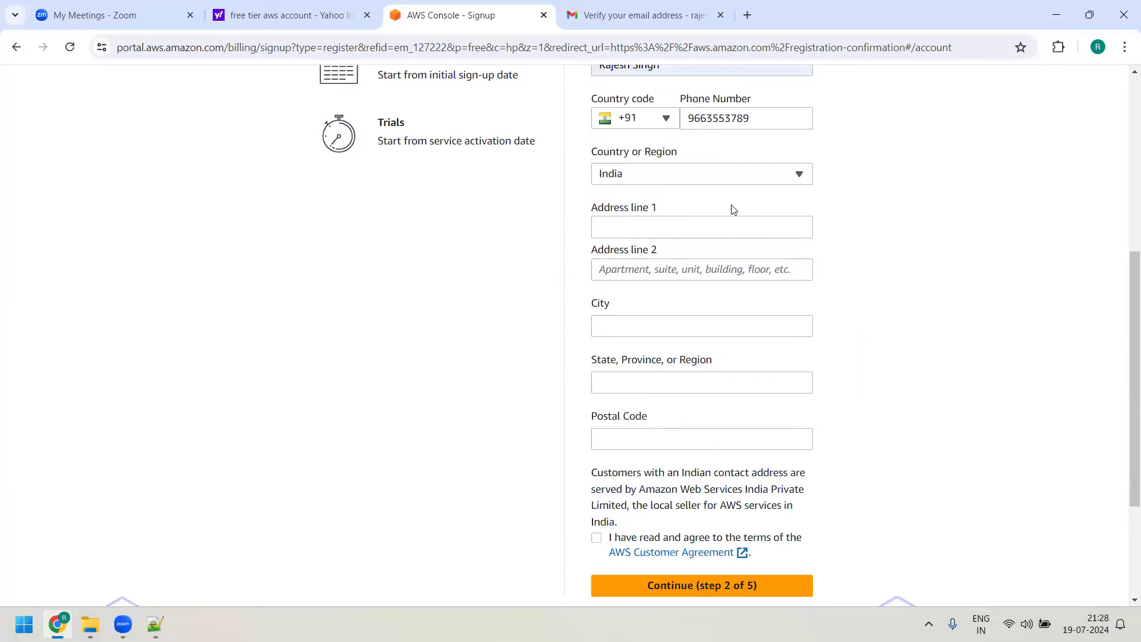
{"action": "left_click", "coordinate": [718, 225]}
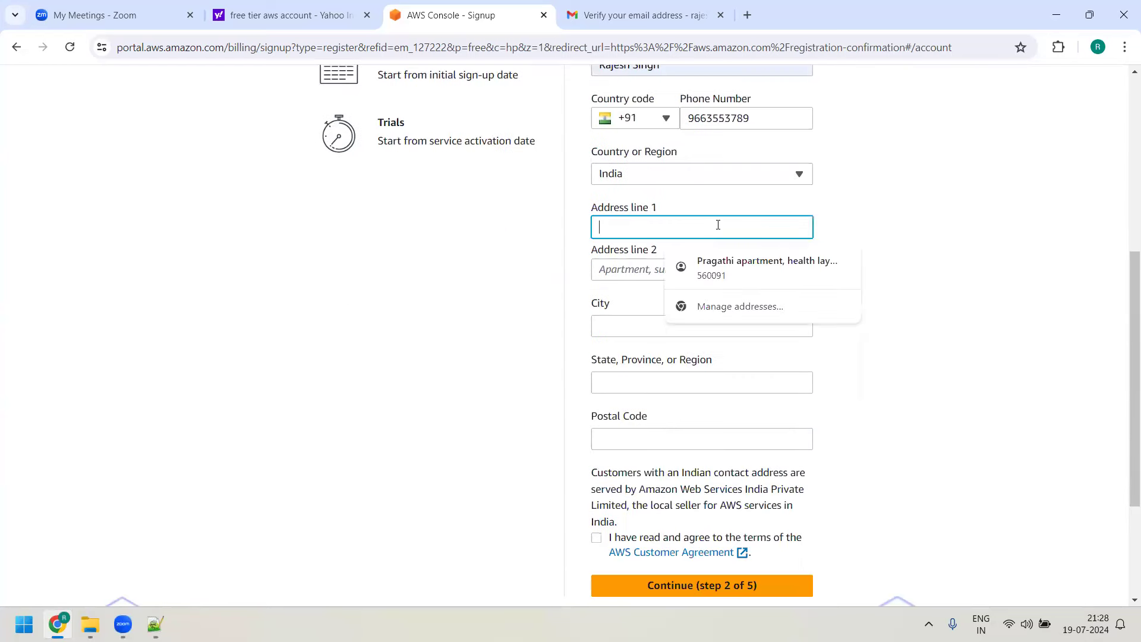
{"action": "left_click", "coordinate": [748, 268]}
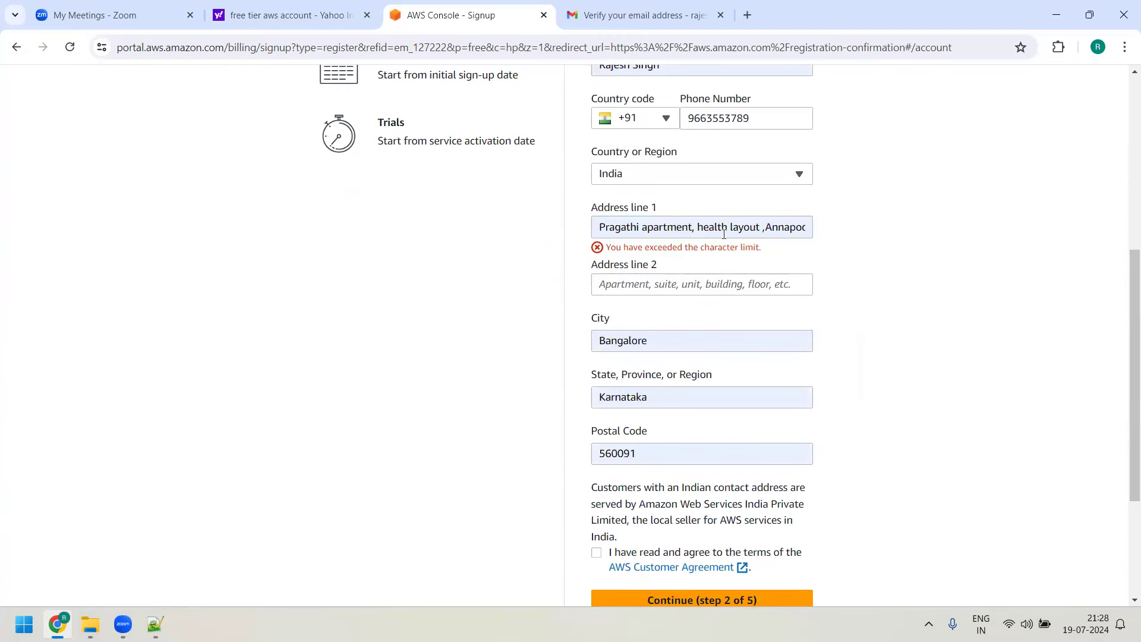
- Cut the later part of the street address from Address line 1 and paste it into Address line 2
{"action": "left_click_drag", "start_coordinate": [699, 226], "coordinate": [855, 241]}
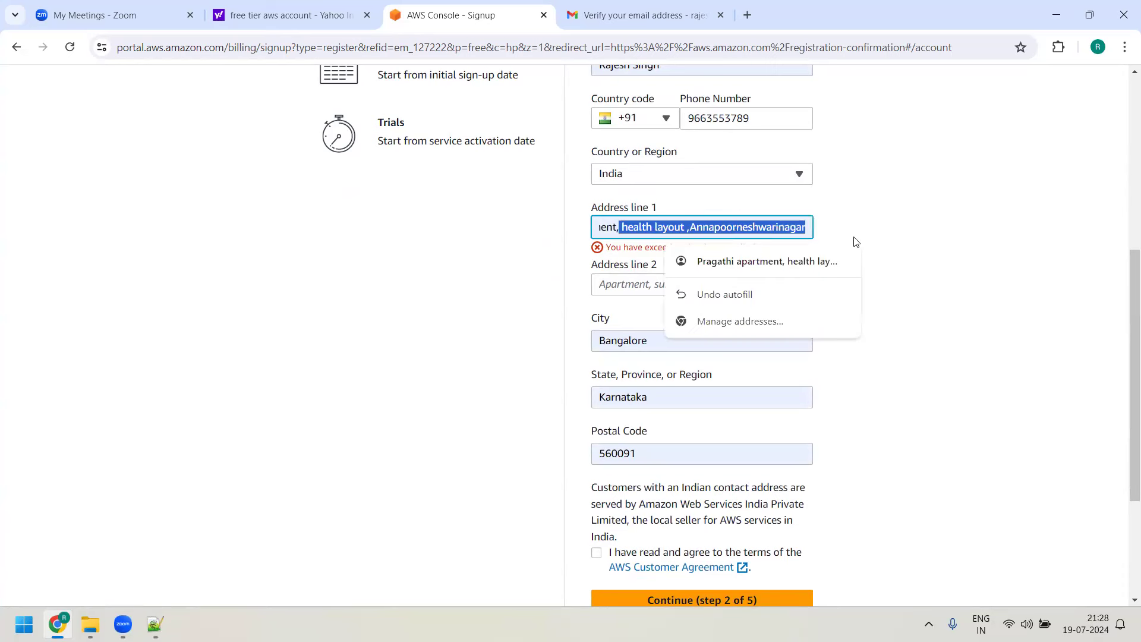
{"action": "right_click", "coordinate": [749, 226]}
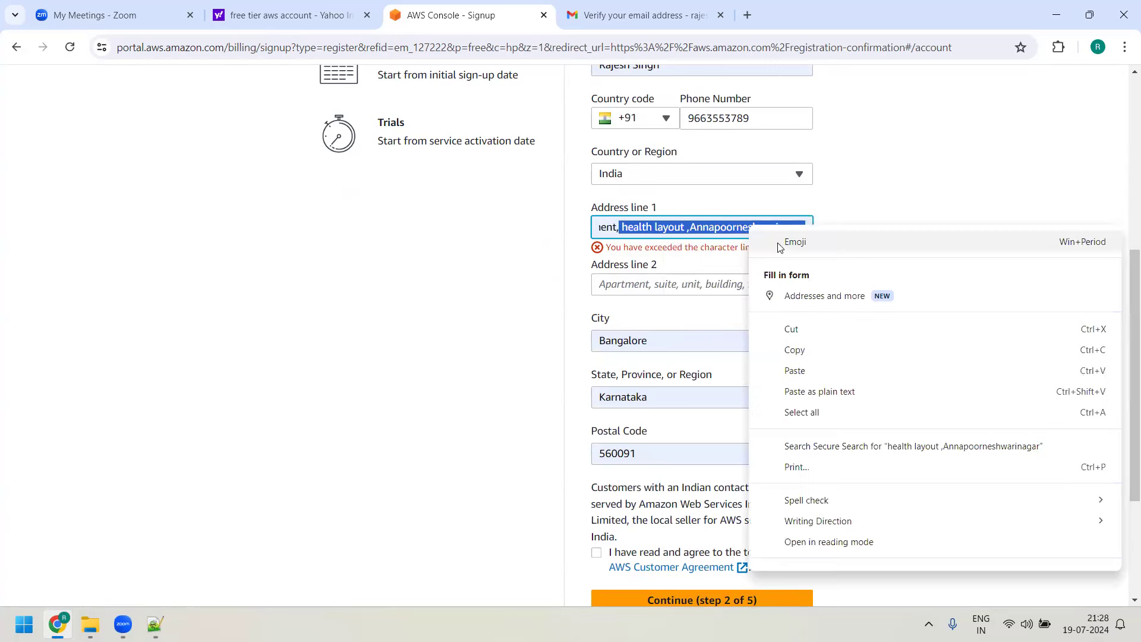
{"action": "left_click", "coordinate": [802, 327]}
{"action": "left_click", "coordinate": [690, 268]}
{"action": "key", "text": "ctrl+v"}
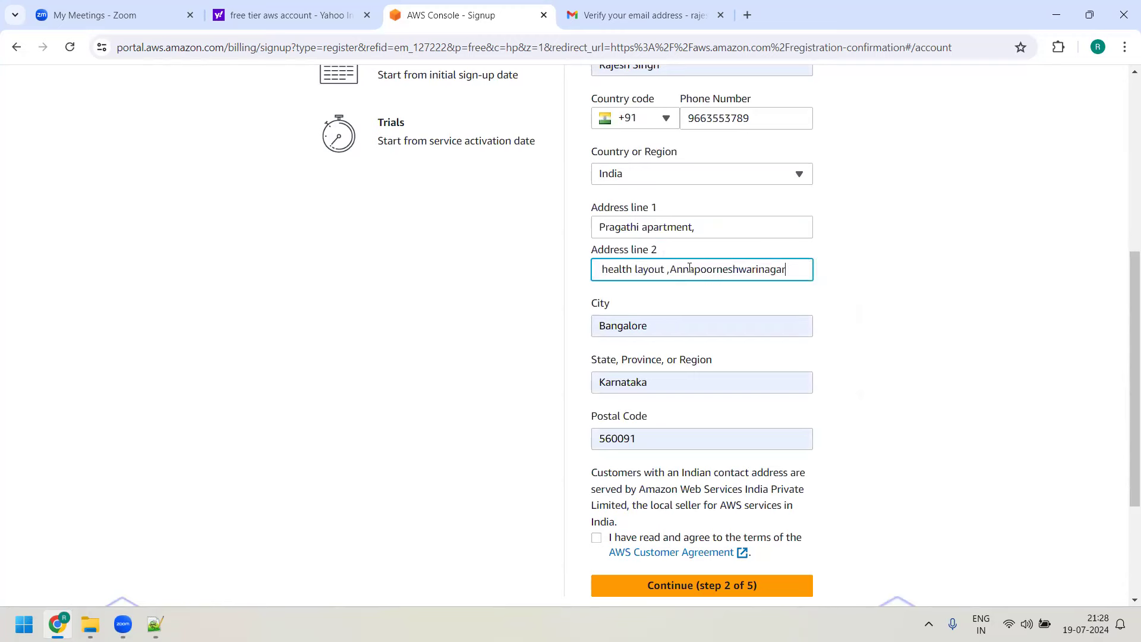
{"action": "left_click", "coordinate": [908, 295]}
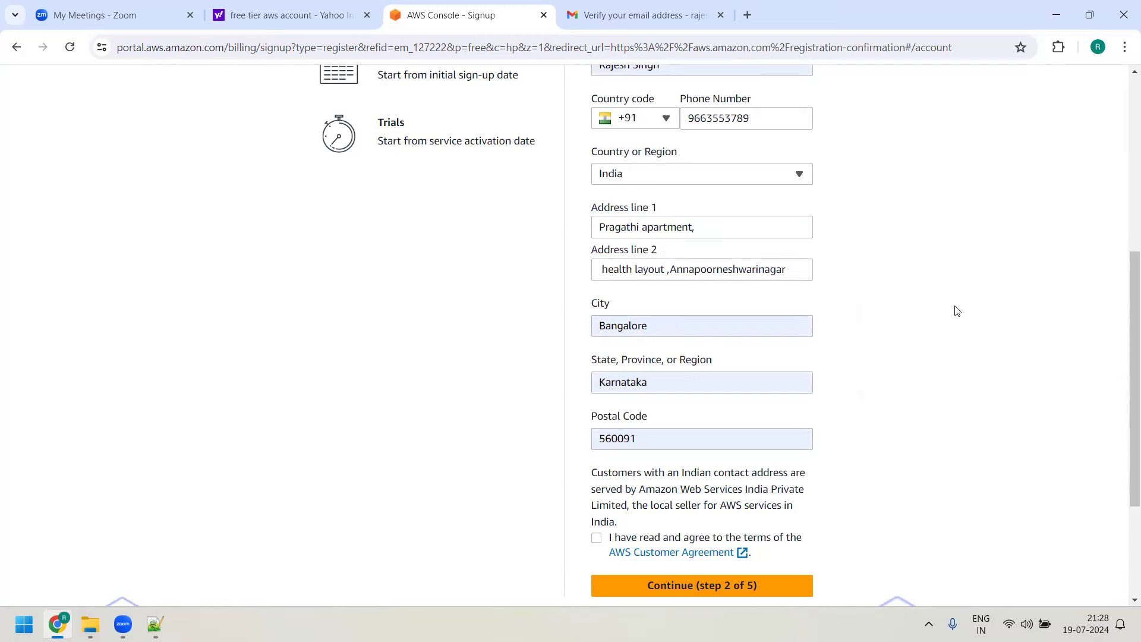
- Review the contact details, agree to the AWS Customer Agreement terms and continue to the billing information step
{"action": "scroll", "coordinate": [957, 310], "scroll_direction": "down", "scroll_amount": 3}
{"action": "scroll", "coordinate": [956, 310], "scroll_direction": "up", "scroll_amount": 7}
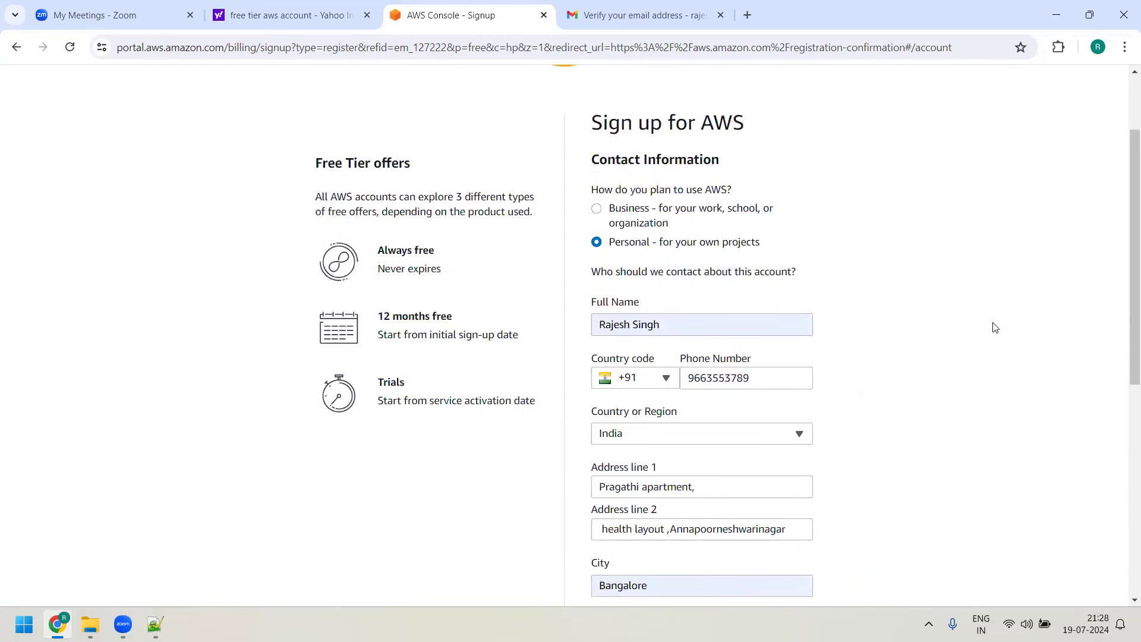
{"action": "scroll", "coordinate": [975, 315], "scroll_direction": "down", "scroll_amount": 6}
{"action": "scroll", "coordinate": [990, 242], "scroll_direction": "down", "scroll_amount": 1}
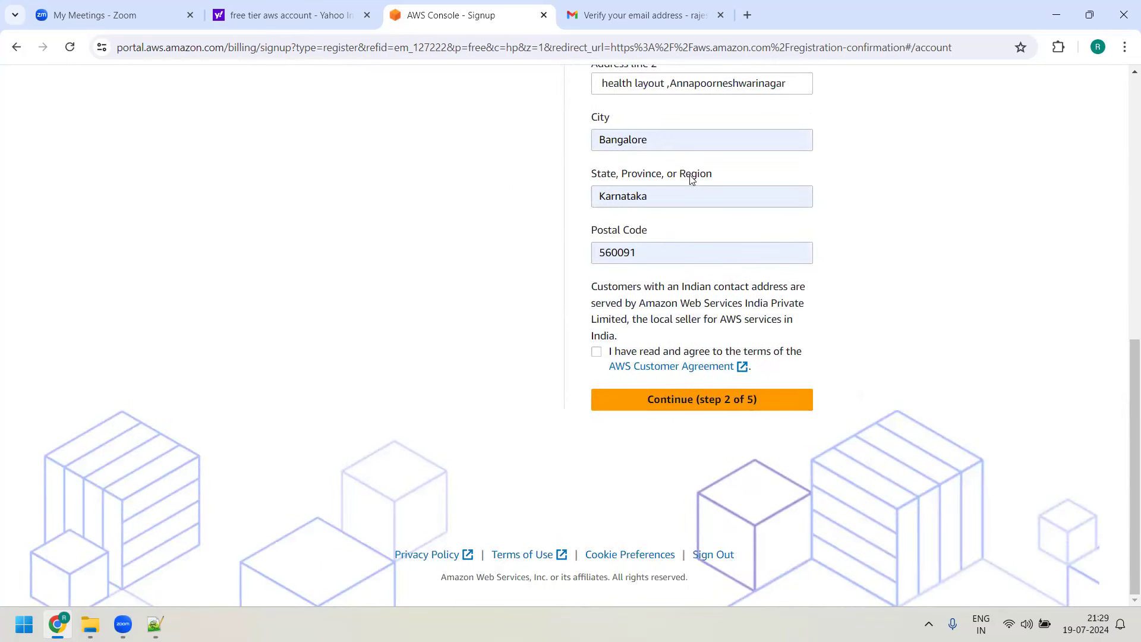
{"action": "left_click", "coordinate": [596, 353]}
{"action": "scroll", "coordinate": [852, 315], "scroll_direction": "up", "scroll_amount": 4}
{"action": "scroll", "coordinate": [852, 314], "scroll_direction": "down", "scroll_amount": 4}
{"action": "left_click", "coordinate": [712, 397]}
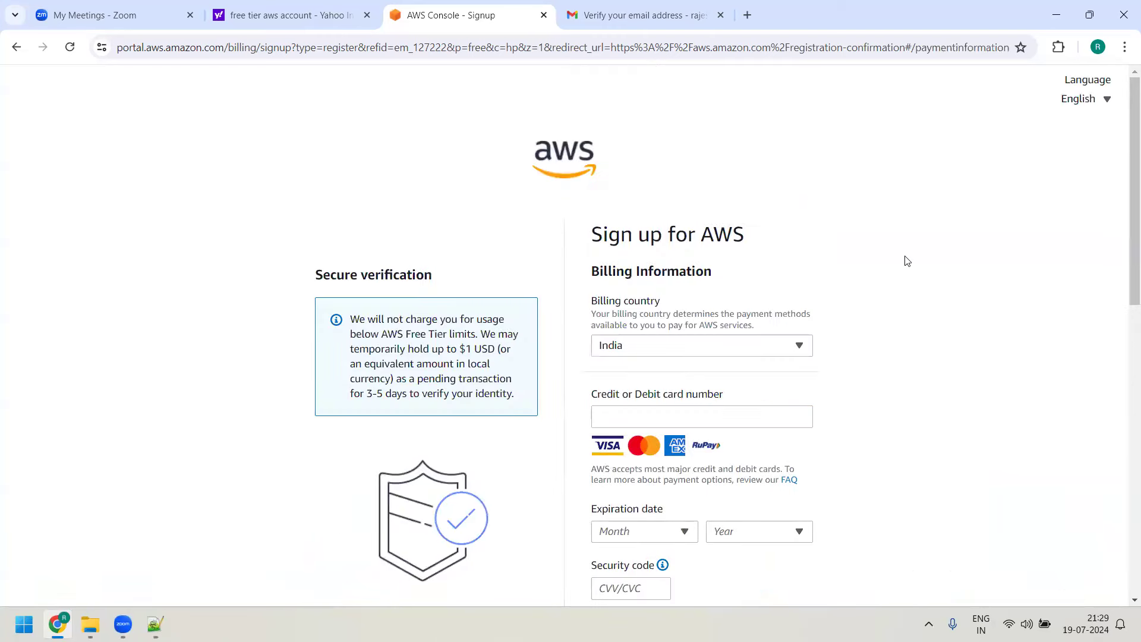
- Look through the billing form's card details, billing address and PAN sections down to the verification option
{"action": "scroll", "coordinate": [1020, 356], "scroll_direction": "down", "scroll_amount": 3}
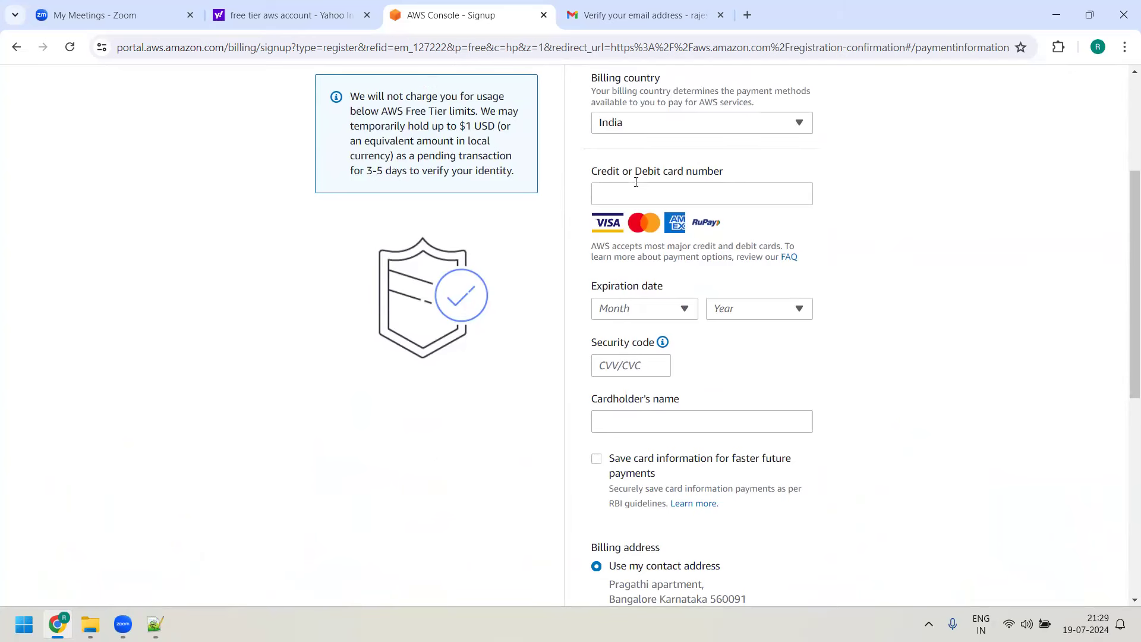
{"action": "scroll", "coordinate": [658, 457], "scroll_direction": "down", "scroll_amount": 3}
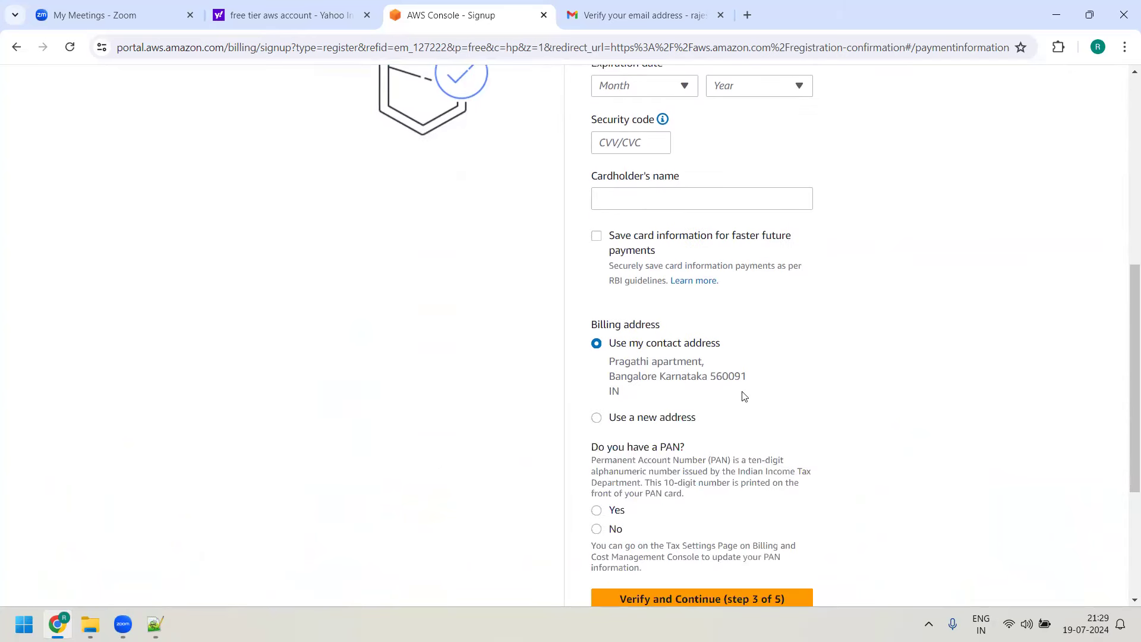
{"action": "scroll", "coordinate": [713, 404], "scroll_direction": "down", "scroll_amount": 3}
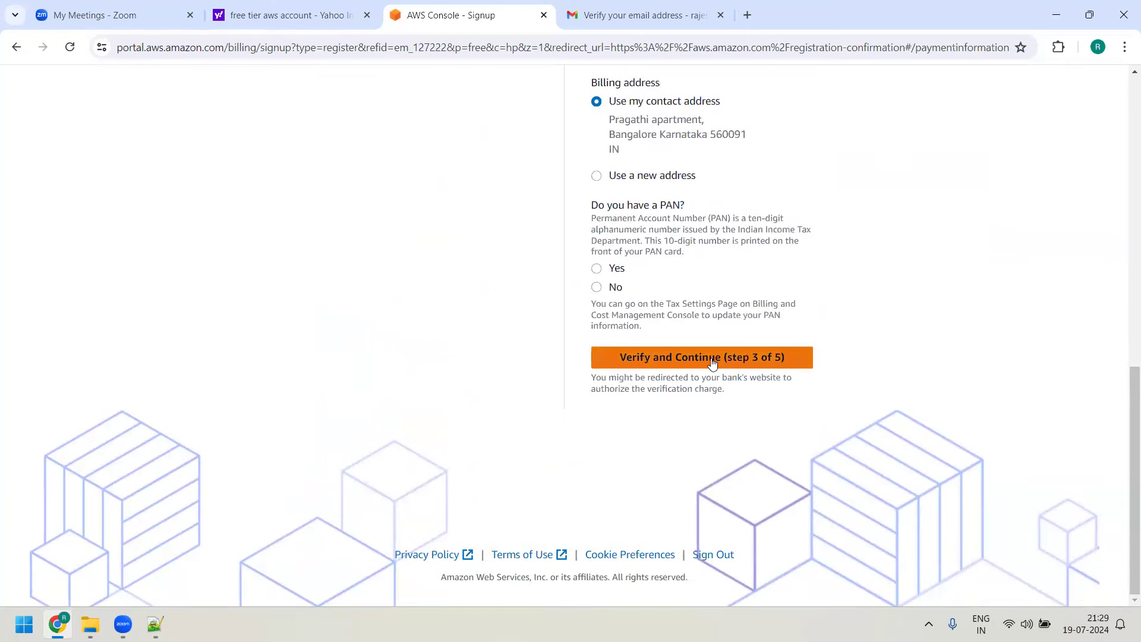
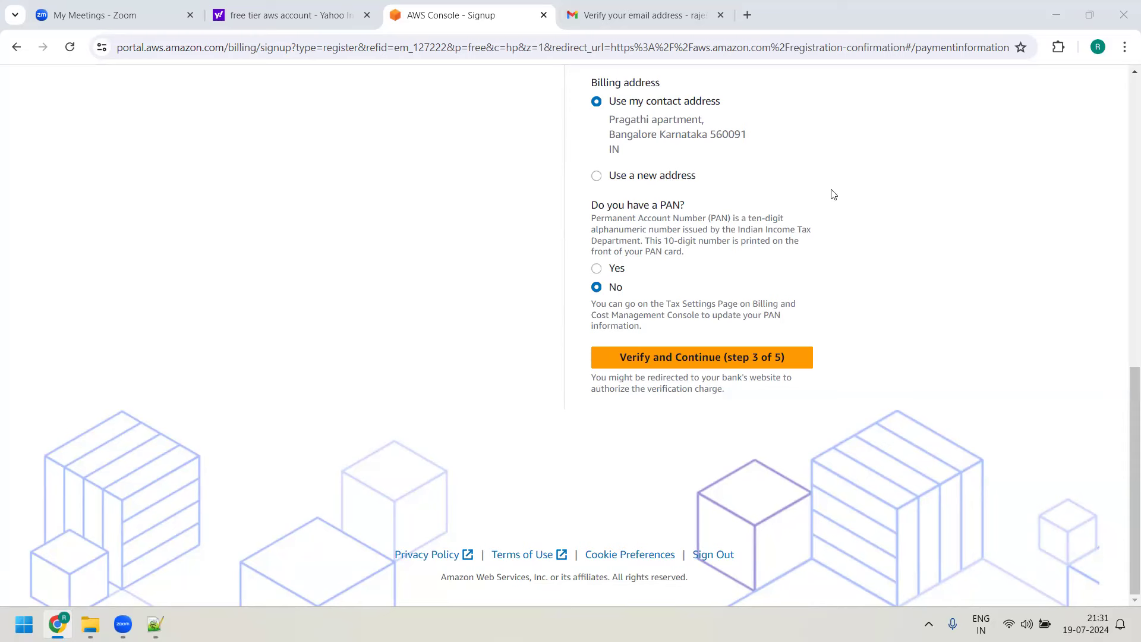
- Submit the billing details for verification, authenticate the INR 2.00 charge with the bank's one-time password and dismiss the offer to save it
{"action": "left_click", "coordinate": [745, 360]}
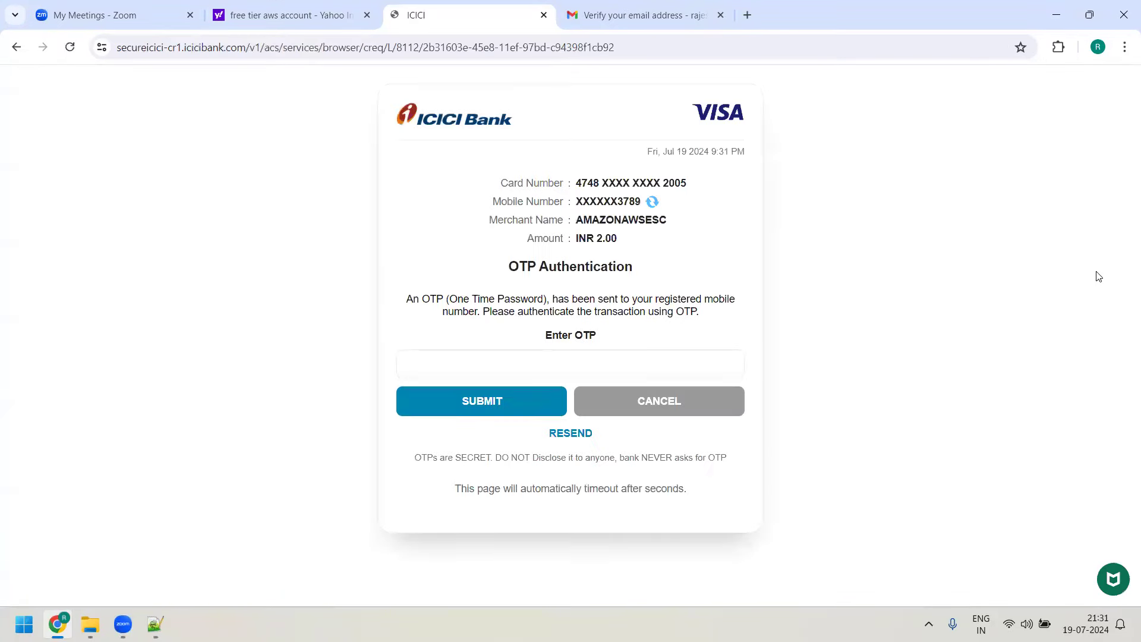
{"action": "left_click", "coordinate": [564, 365]}
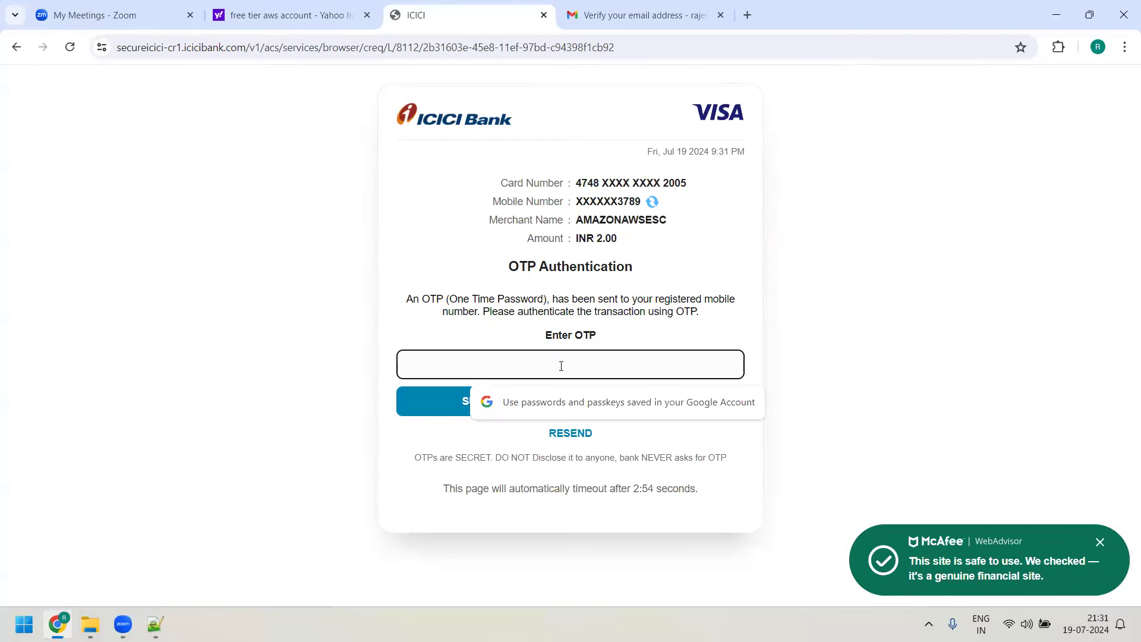
{"action": "type", "text": "1"}
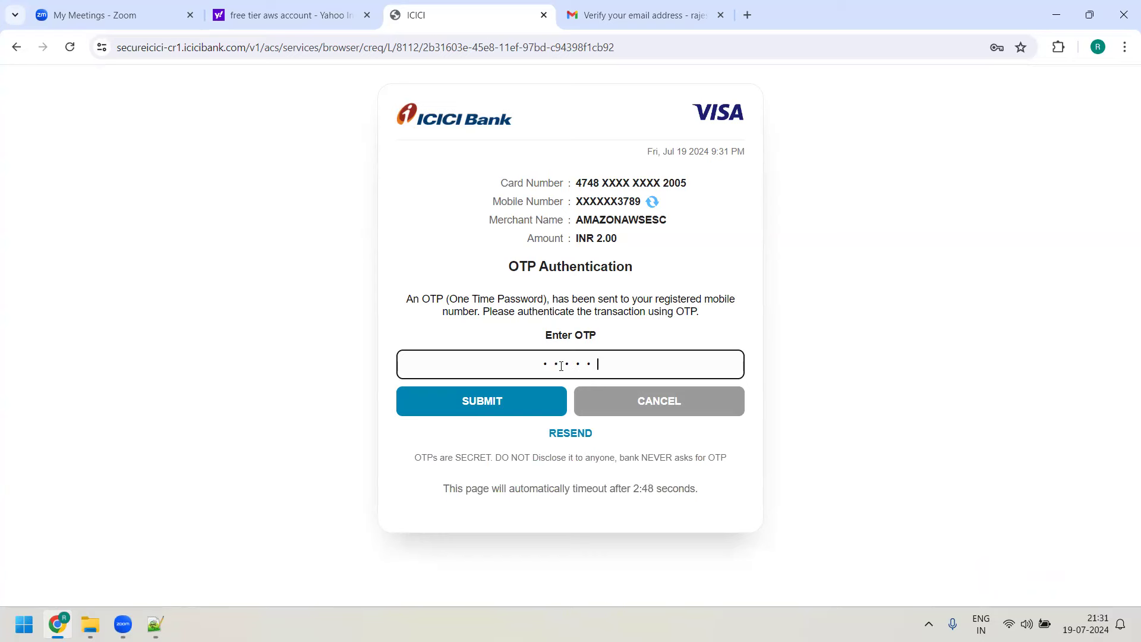
{"action": "left_click", "coordinate": [514, 402]}
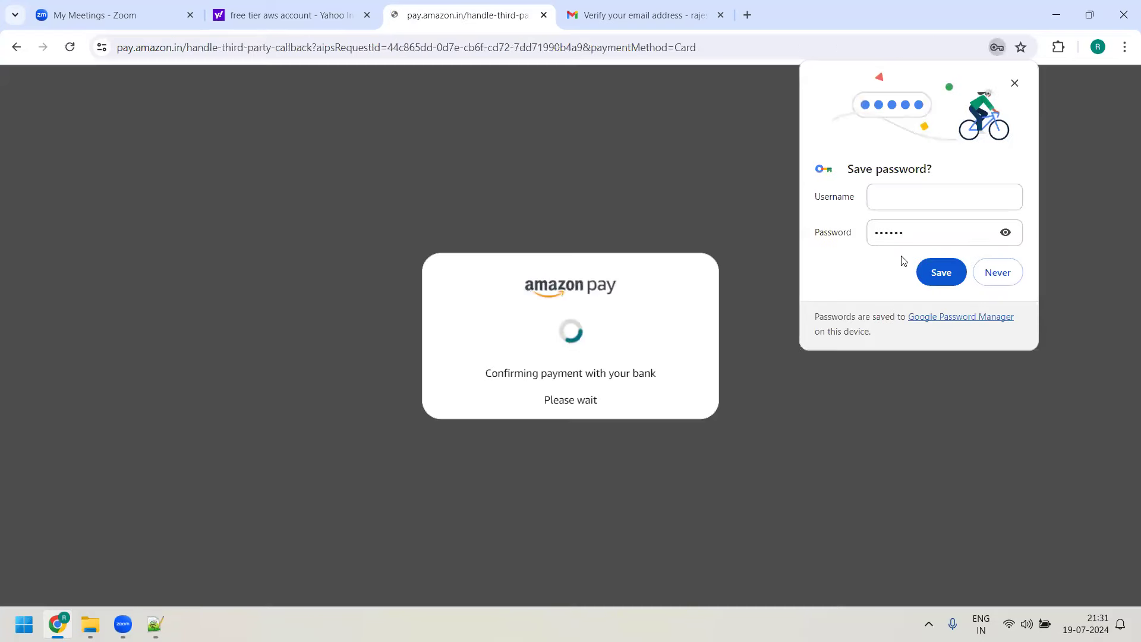
{"action": "left_click", "coordinate": [1014, 83]}
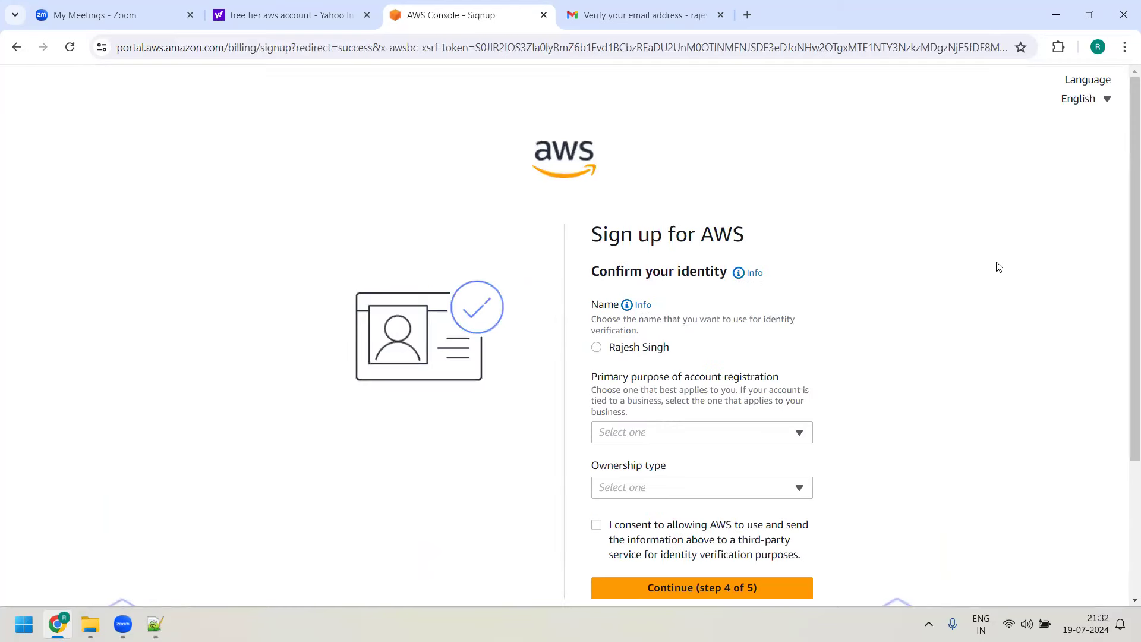
- Select the account holder's name for identity verification, with Personal use as the primary purpose and Individual as the ownership type
{"action": "left_click", "coordinate": [601, 349]}
{"action": "scroll", "coordinate": [923, 301], "scroll_direction": "down", "scroll_amount": 3}
{"action": "left_click", "coordinate": [755, 288]}
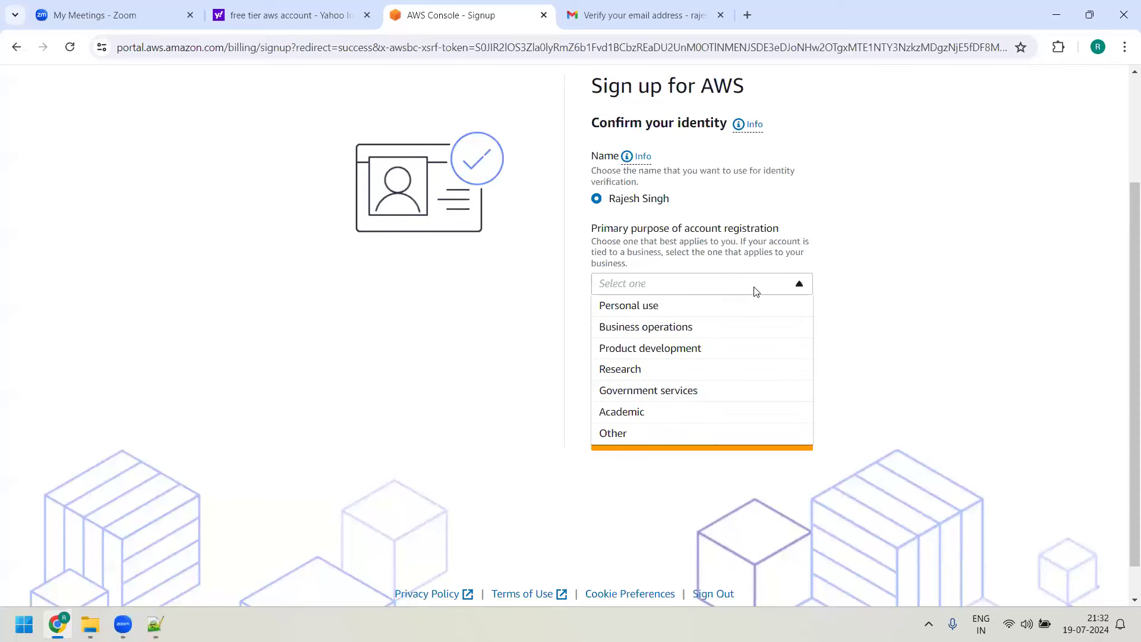
{"action": "left_click", "coordinate": [703, 309]}
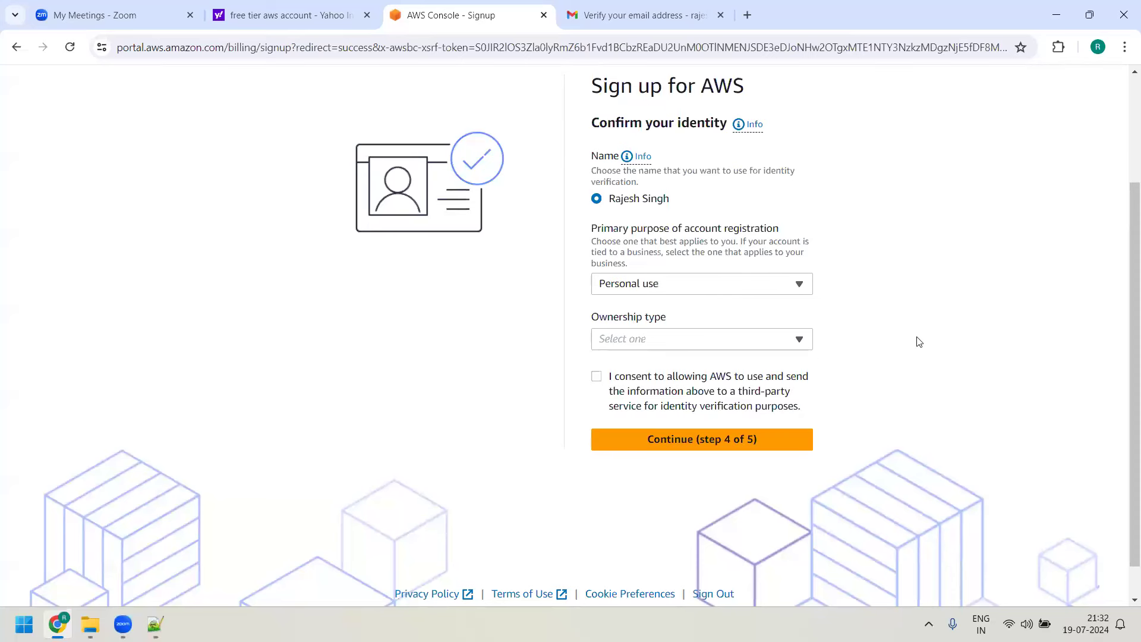
{"action": "left_click", "coordinate": [787, 346]}
{"action": "left_click", "coordinate": [689, 361]}
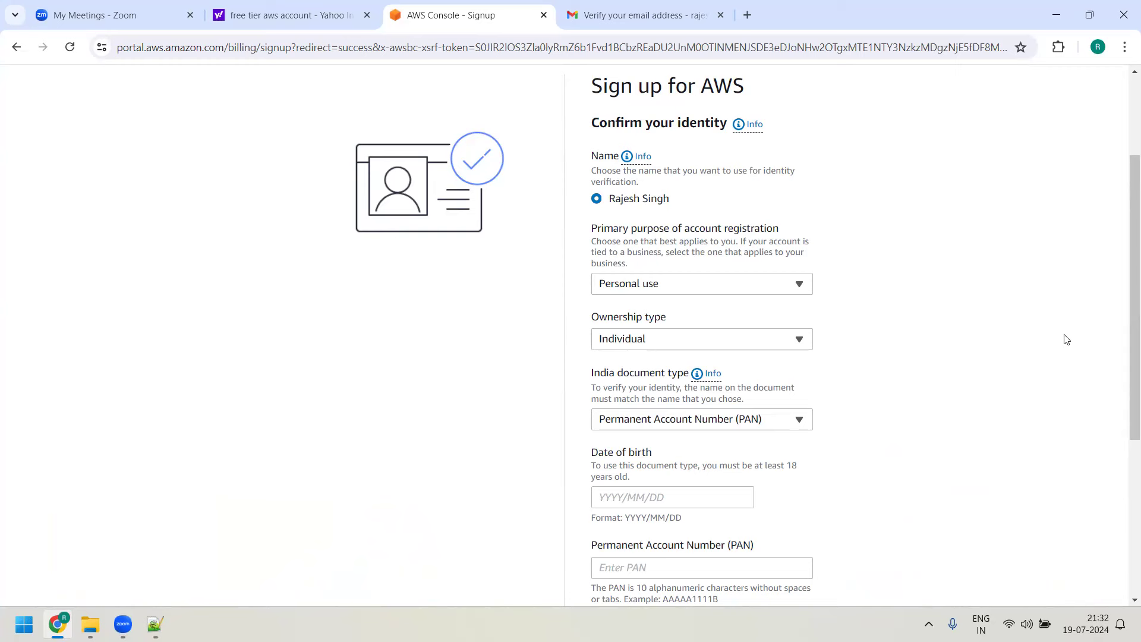
- Fill in the account holder's date of birth in YYYY/MM/DD format on the identity form
{"action": "scroll", "coordinate": [1070, 342], "scroll_direction": "down", "scroll_amount": 2}
{"action": "left_click", "coordinate": [650, 338]}
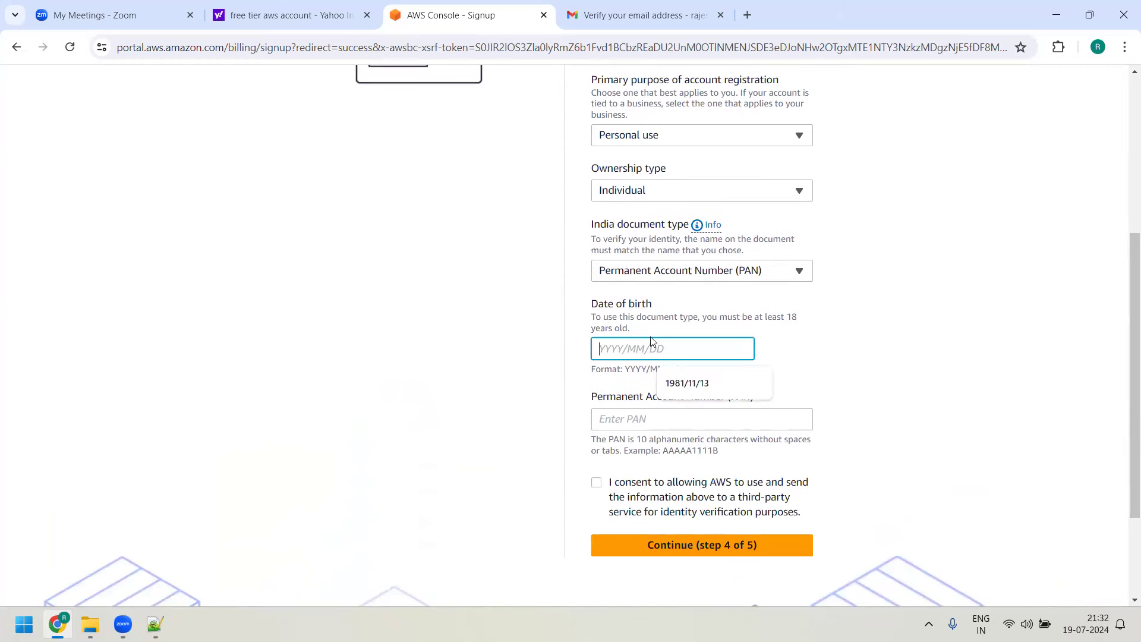
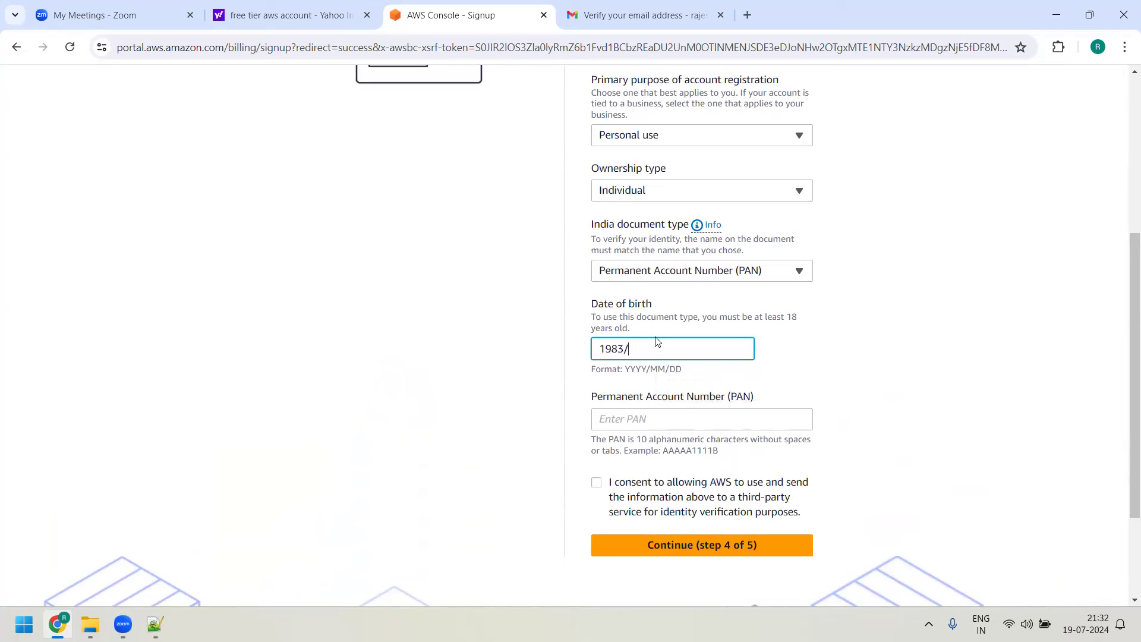
- Fill in the saved Permanent Account Number, consent to third-party identity verification and continue to phone verification
{"action": "scroll", "coordinate": [936, 303], "scroll_direction": "down", "scroll_amount": 3}
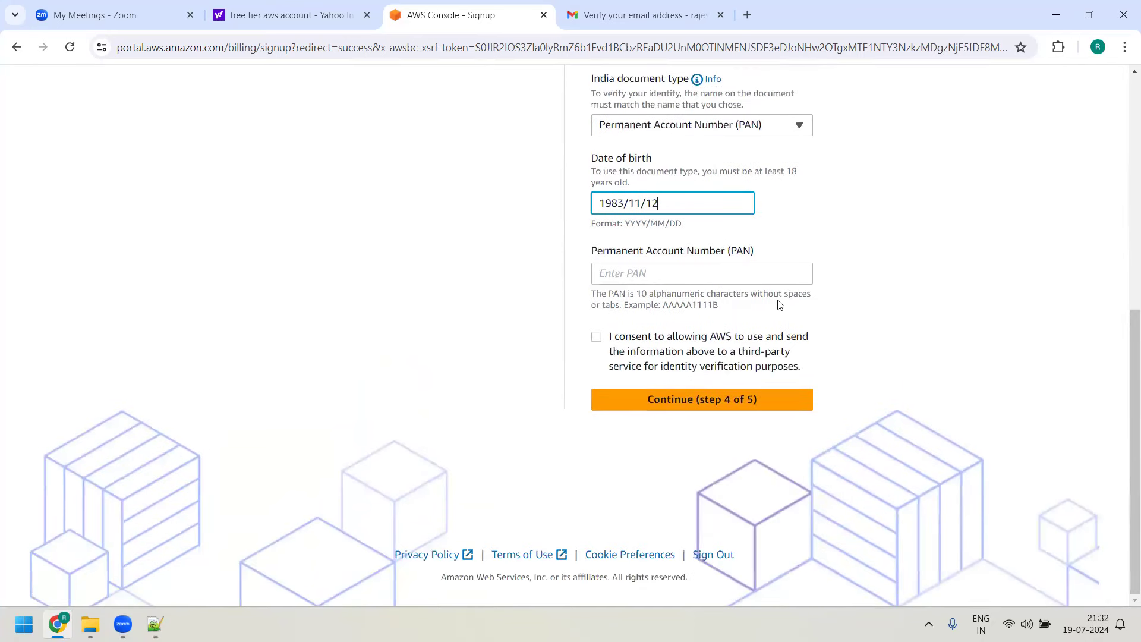
{"action": "left_click", "coordinate": [651, 280]}
{"action": "left_click", "coordinate": [707, 308]}
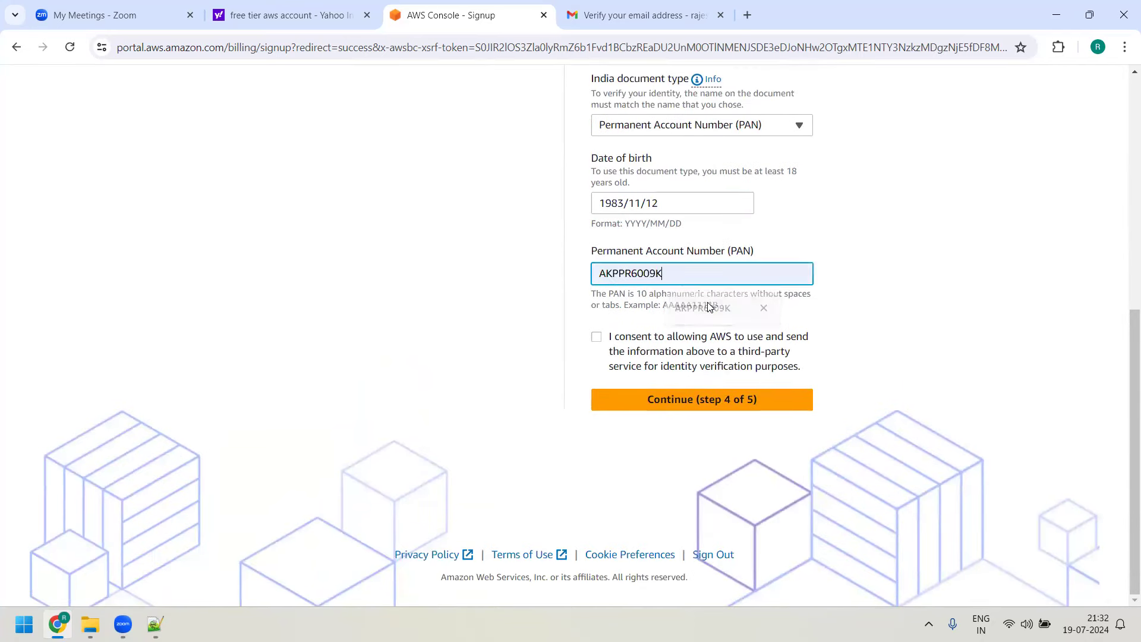
{"action": "left_click", "coordinate": [596, 337]}
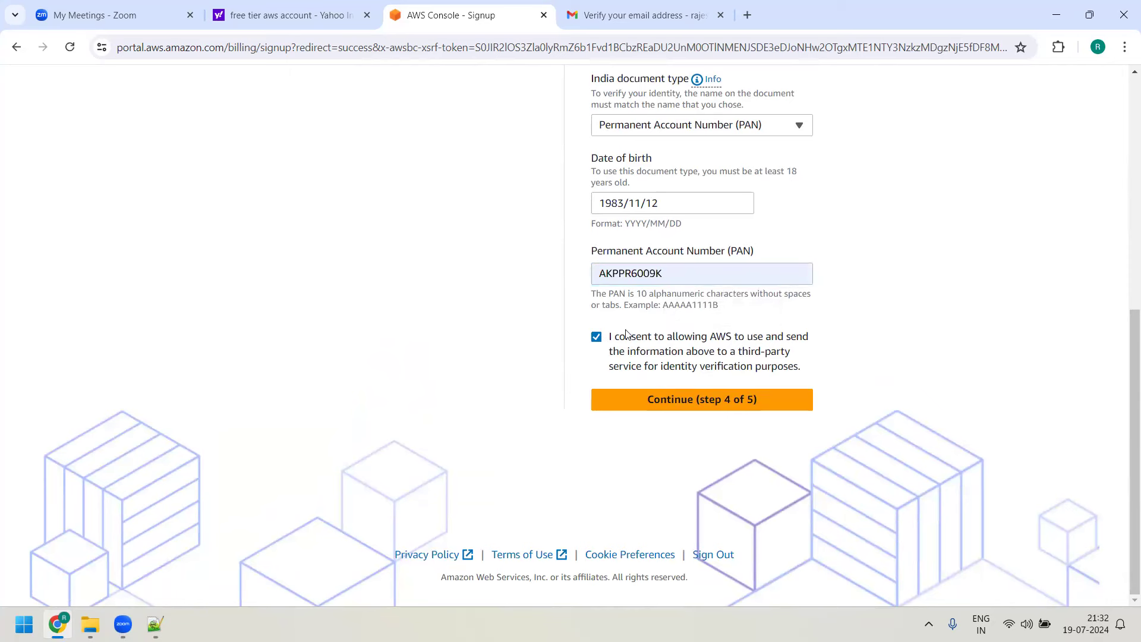
{"action": "left_click", "coordinate": [676, 399]}
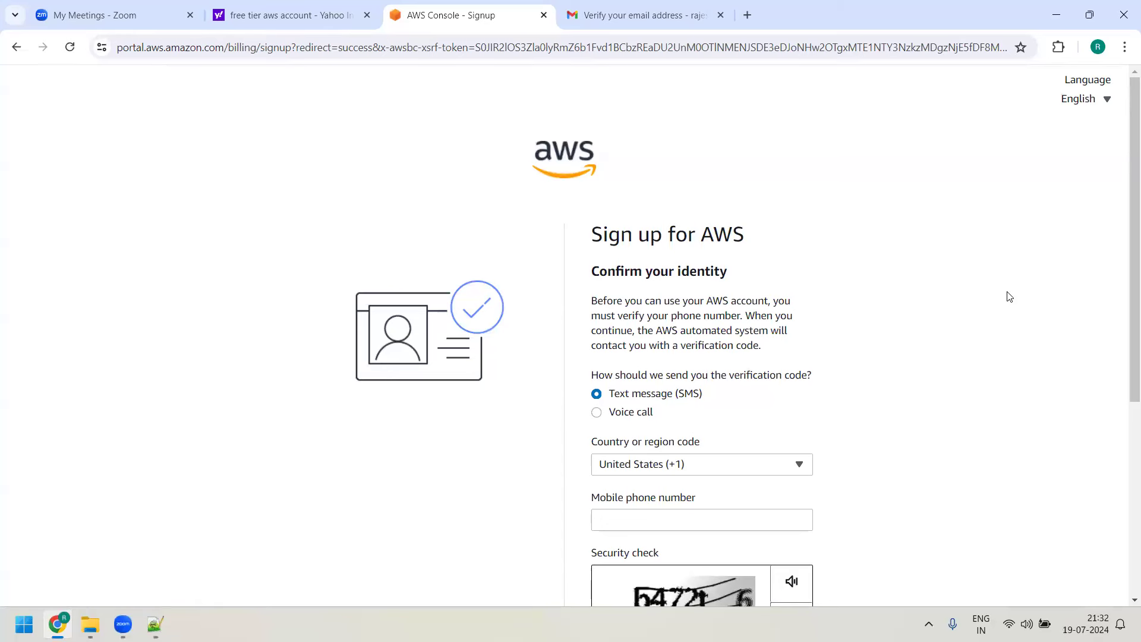
- Set the country code to India (+91) and fill in the saved mobile phone number without its leading zero
{"action": "scroll", "coordinate": [1008, 296], "scroll_direction": "down", "scroll_amount": 3}
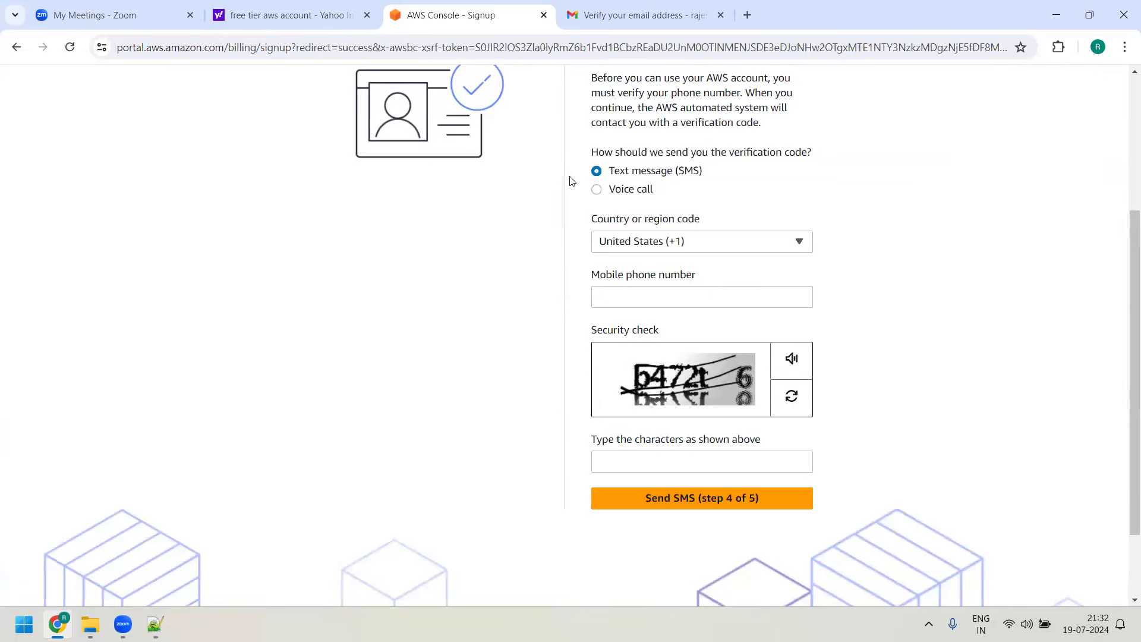
{"action": "left_click", "coordinate": [799, 242]}
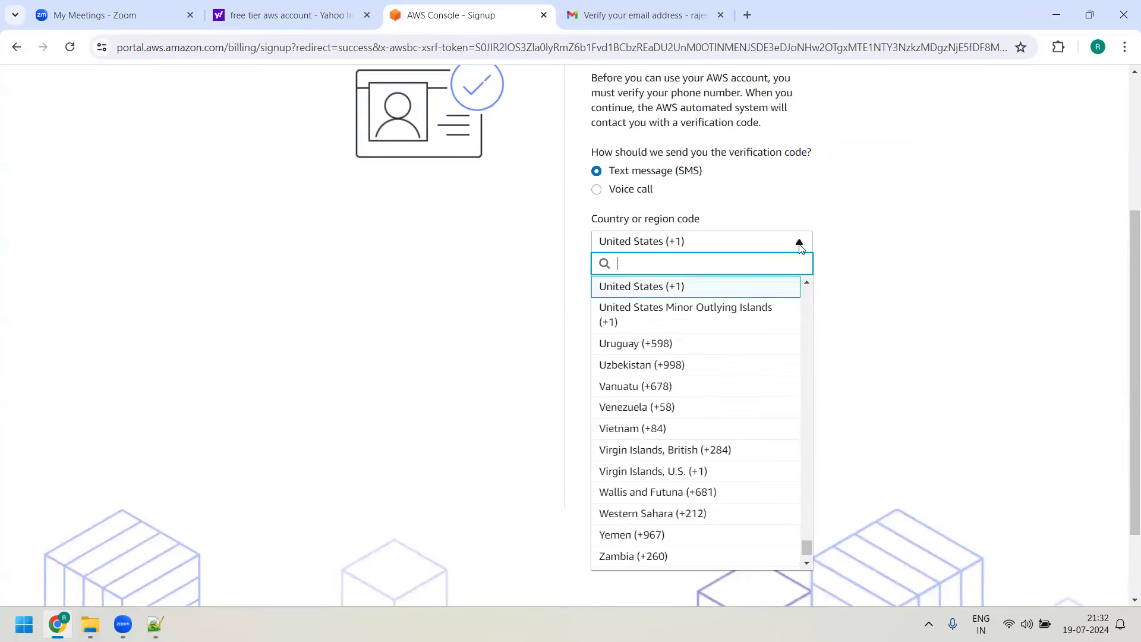
{"action": "type", "text": "91"}
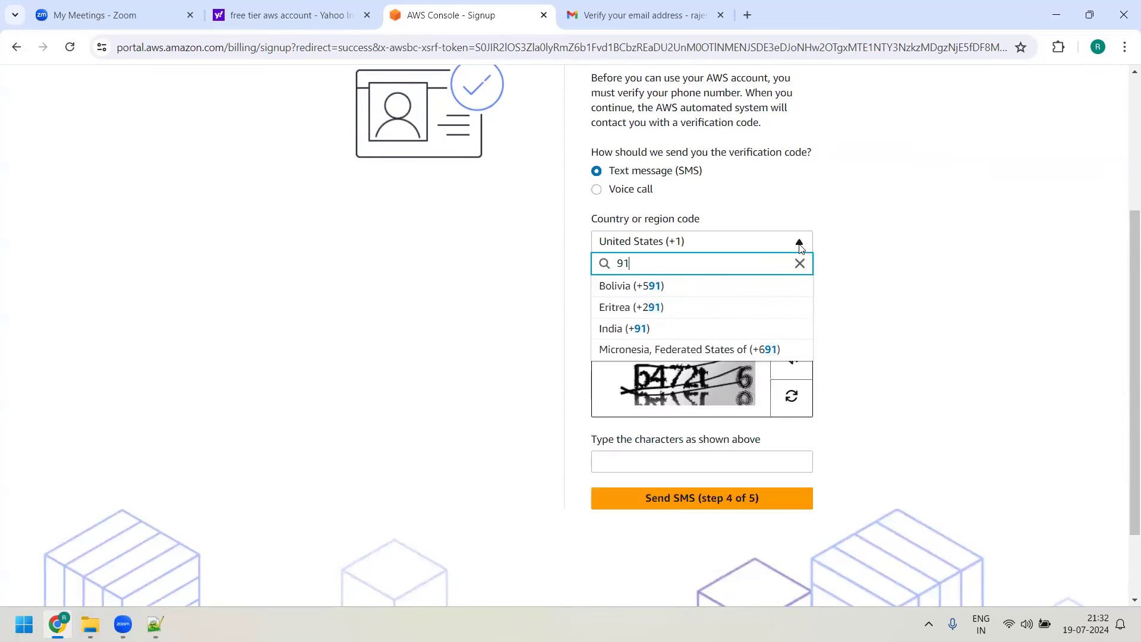
{"action": "left_click", "coordinate": [662, 327]}
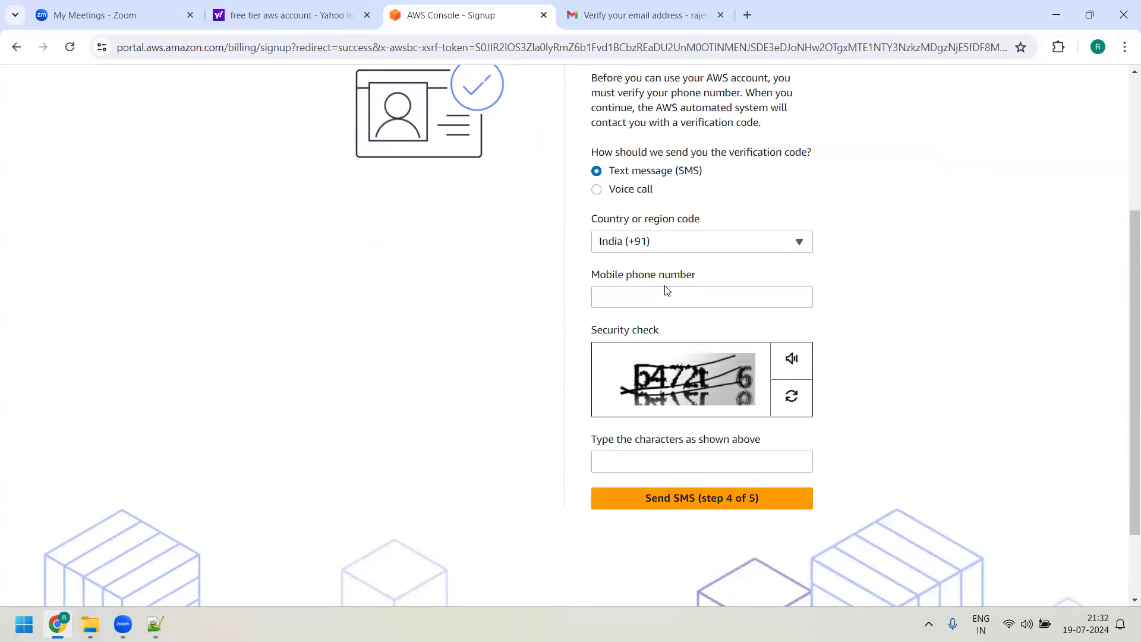
{"action": "left_click", "coordinate": [665, 292]}
{"action": "left_click", "coordinate": [696, 331]}
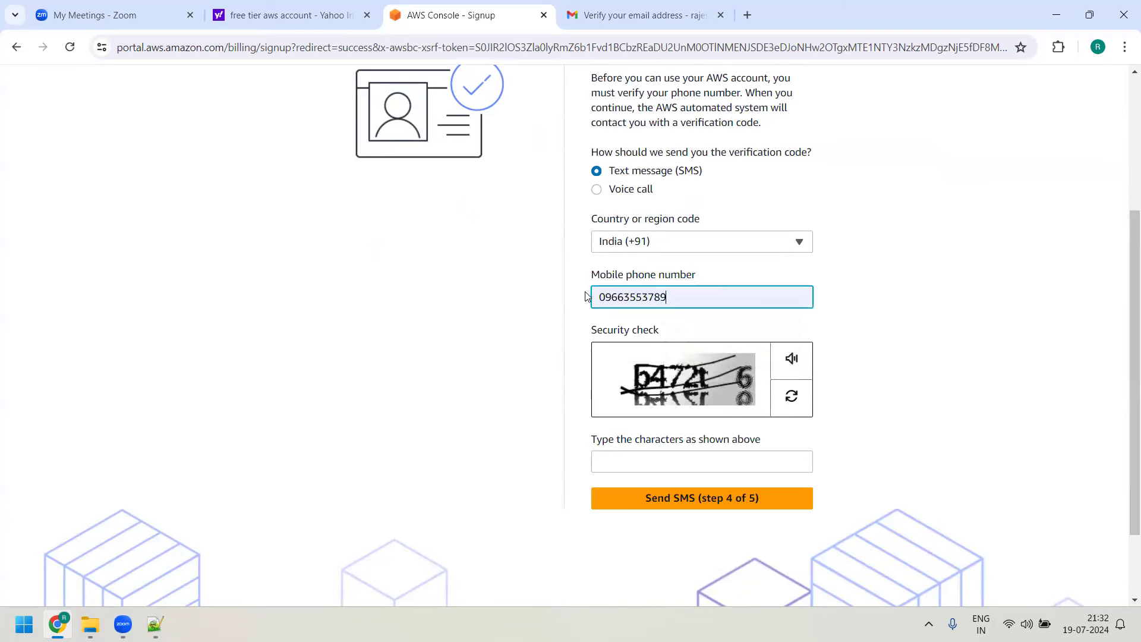
{"action": "left_click", "coordinate": [601, 299]}
{"action": "key", "text": "Delete"}
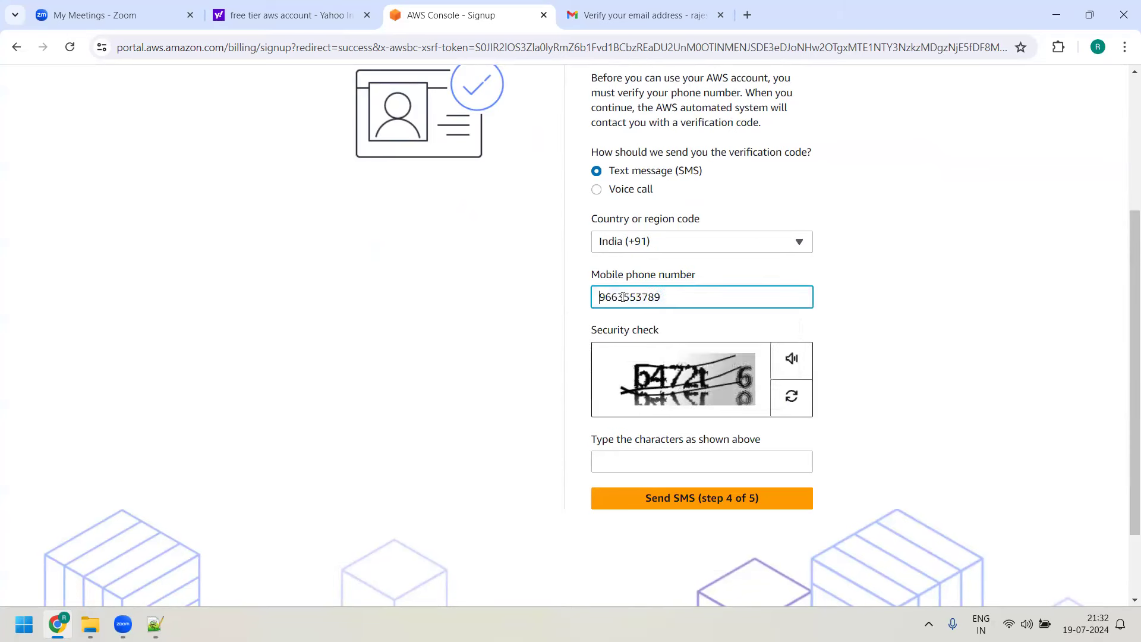
- Enter the security check characters from the image and request the verification code by SMS
{"action": "left_click", "coordinate": [659, 459]}
{"action": "type", "text": "b"}
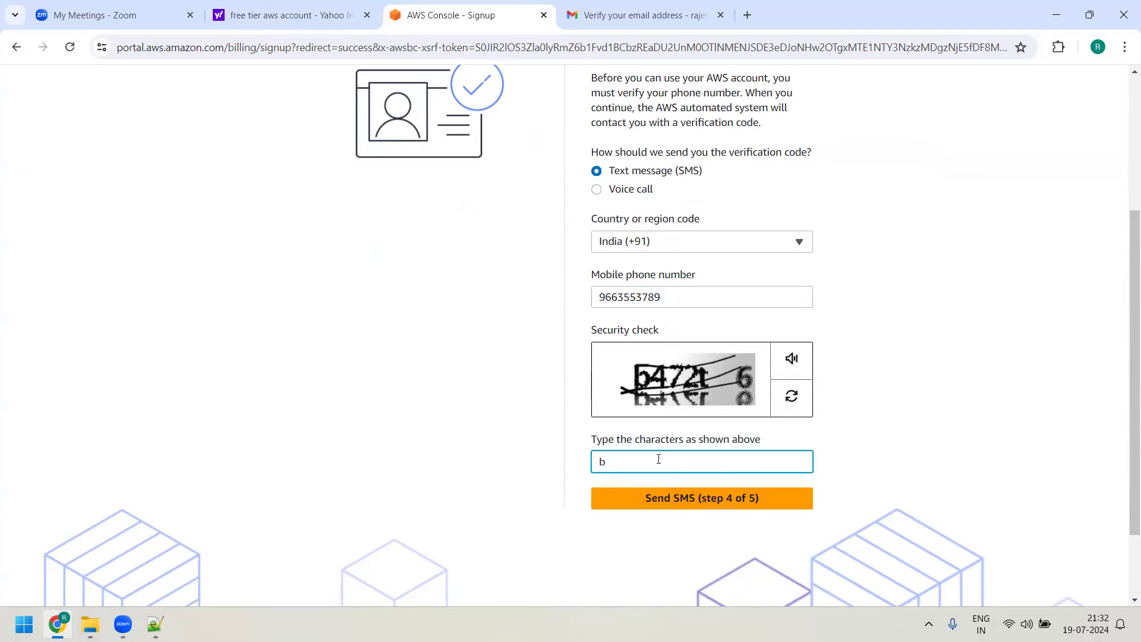
{"action": "type", "text": "4"}
{"action": "type", "text": "7"}
{"action": "type", "text": "2"}
{"action": "key", "text": "BackSpace"}
{"action": "type", "text": "2t6"}
{"action": "scroll", "coordinate": [832, 395], "scroll_direction": "down", "scroll_amount": 2}
{"action": "left_click", "coordinate": [778, 405]}
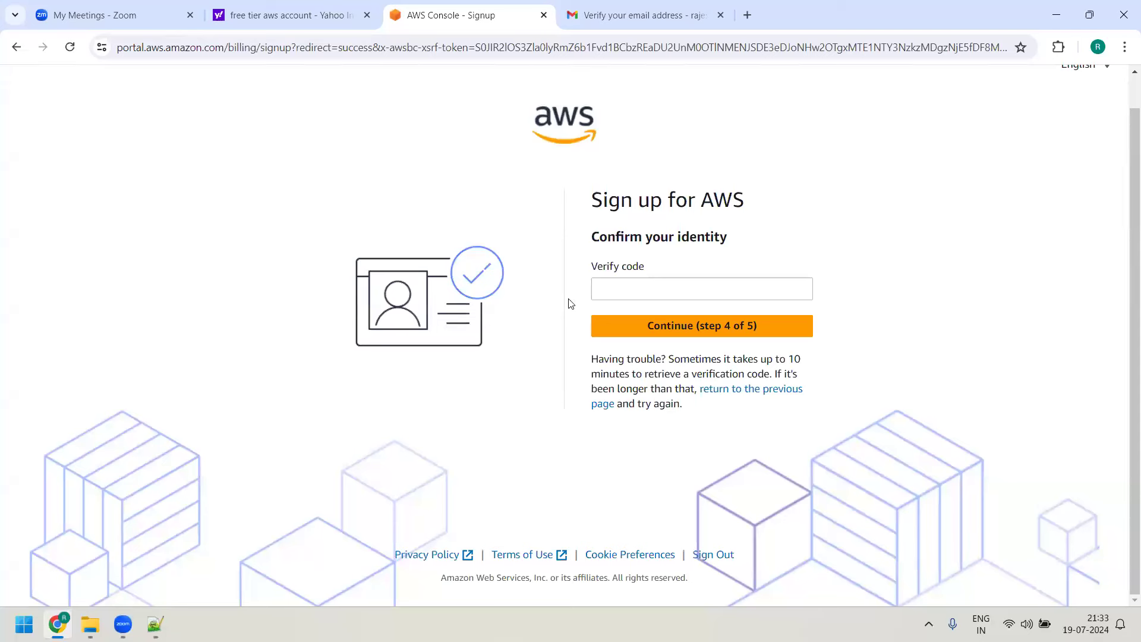
- Enter the SMS verification code and continue to the support plan selection
{"action": "left_click", "coordinate": [610, 279]}
{"action": "left_click", "coordinate": [806, 326]}
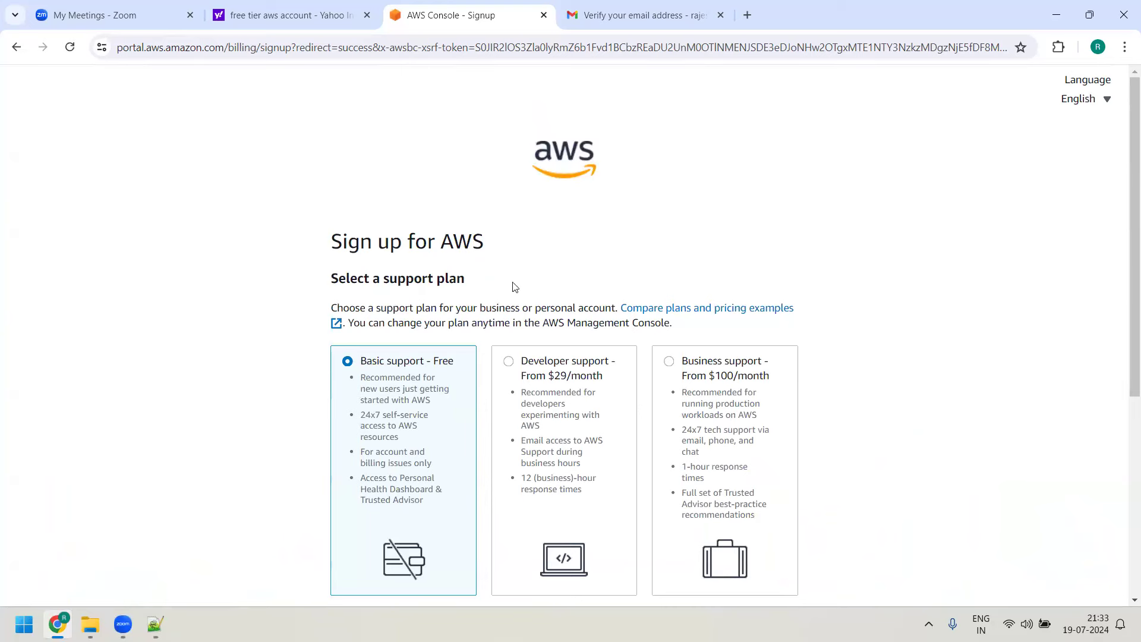
- Review the Business and Developer support prices, keep the Basic support - Free plan and complete the sign-up
{"action": "scroll", "coordinate": [738, 285], "scroll_direction": "down", "scroll_amount": 3}
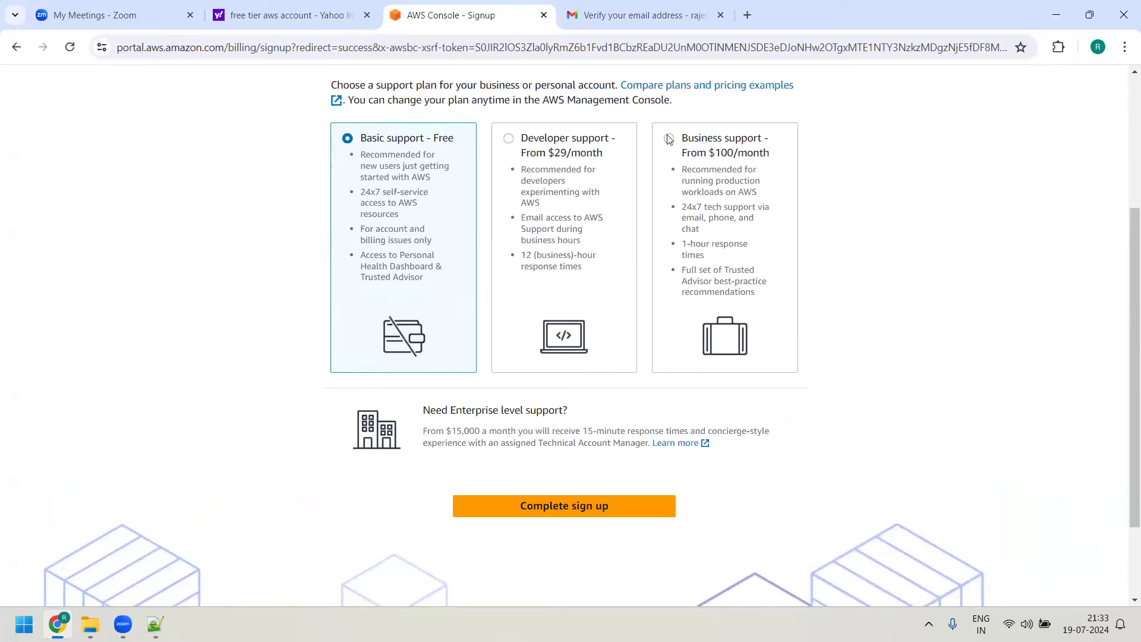
{"action": "left_click_drag", "start_coordinate": [707, 151], "coordinate": [769, 158]}
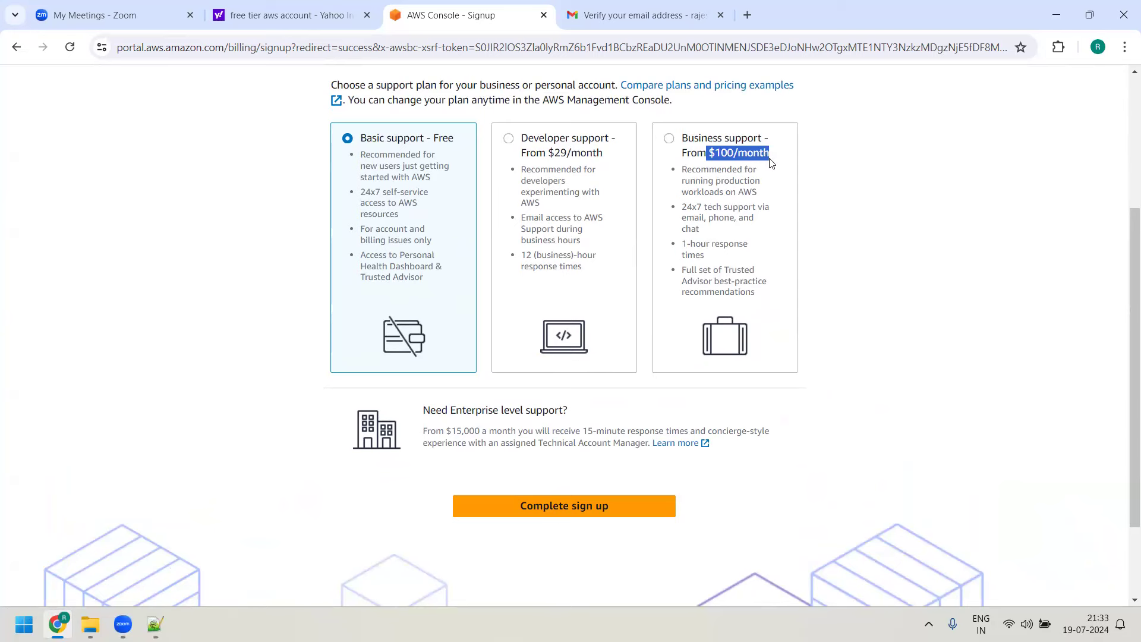
{"action": "left_click_drag", "start_coordinate": [546, 152], "coordinate": [596, 154]}
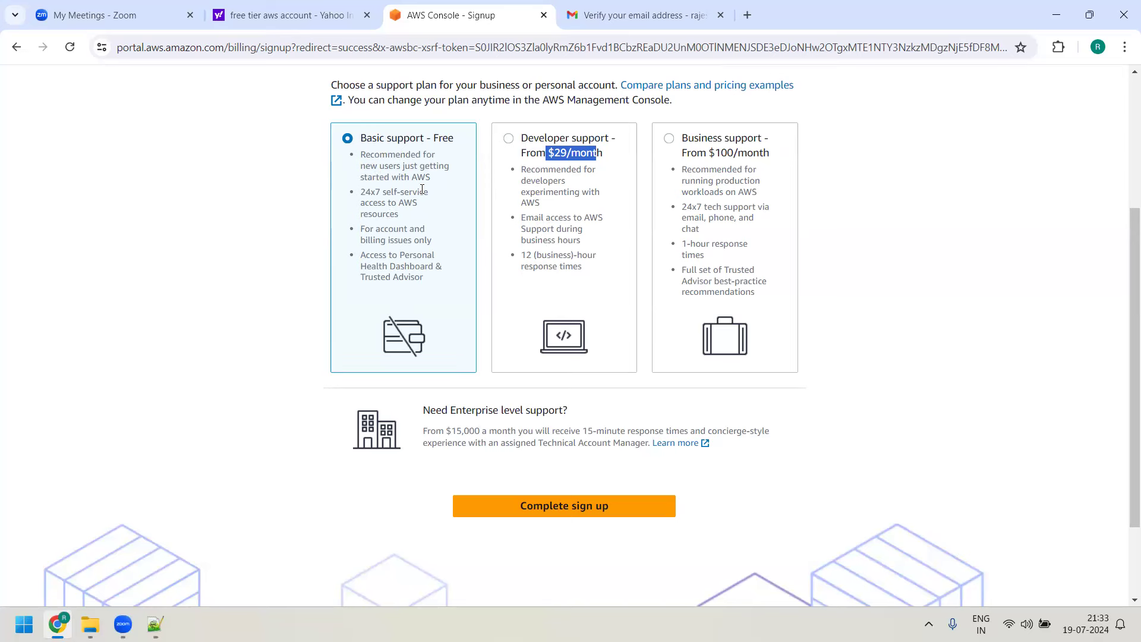
{"action": "scroll", "coordinate": [610, 352], "scroll_direction": "down", "scroll_amount": 2}
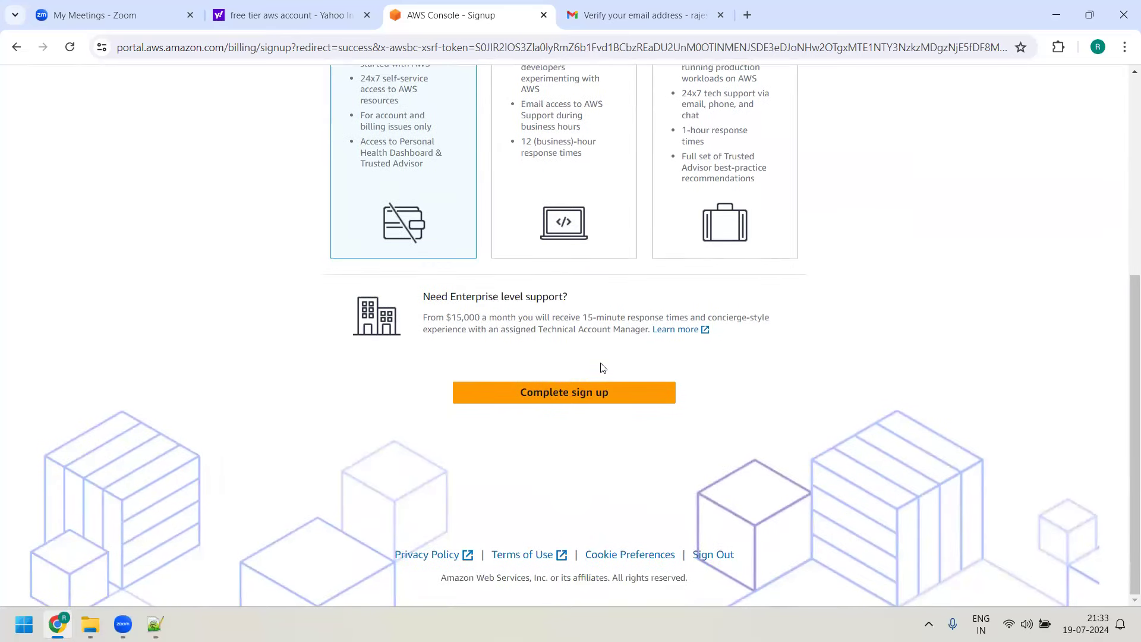
{"action": "left_click", "coordinate": [615, 397]}
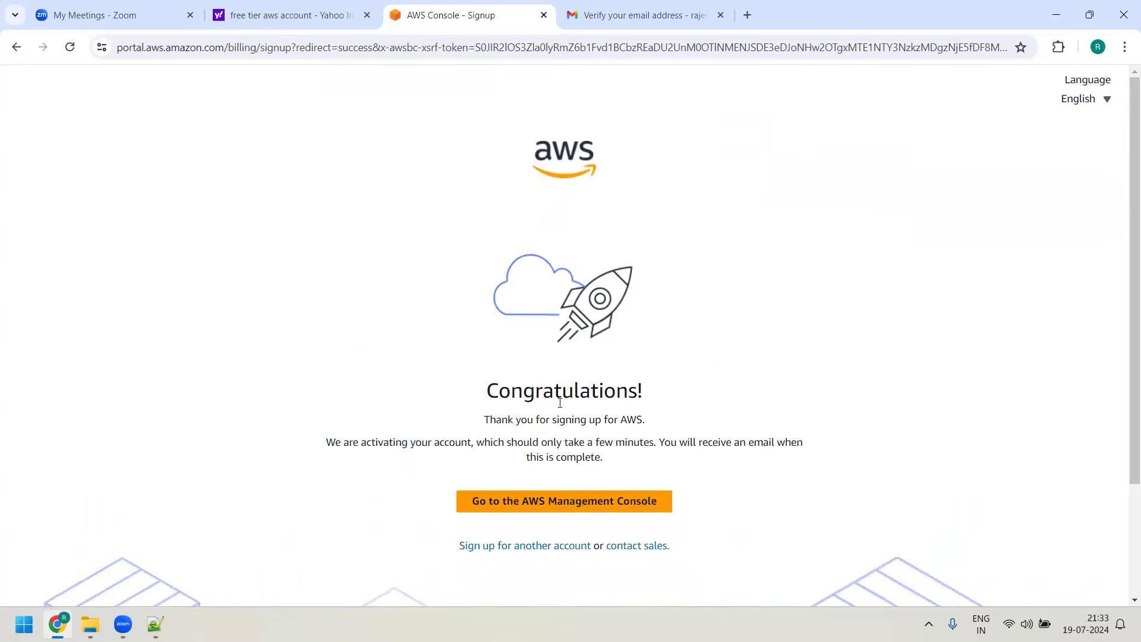
- Proceed from the sign-up confirmation to the AWS Management Console, sign in and show the new account's details menu
{"action": "scroll", "coordinate": [559, 403], "scroll_direction": "down", "scroll_amount": 3}
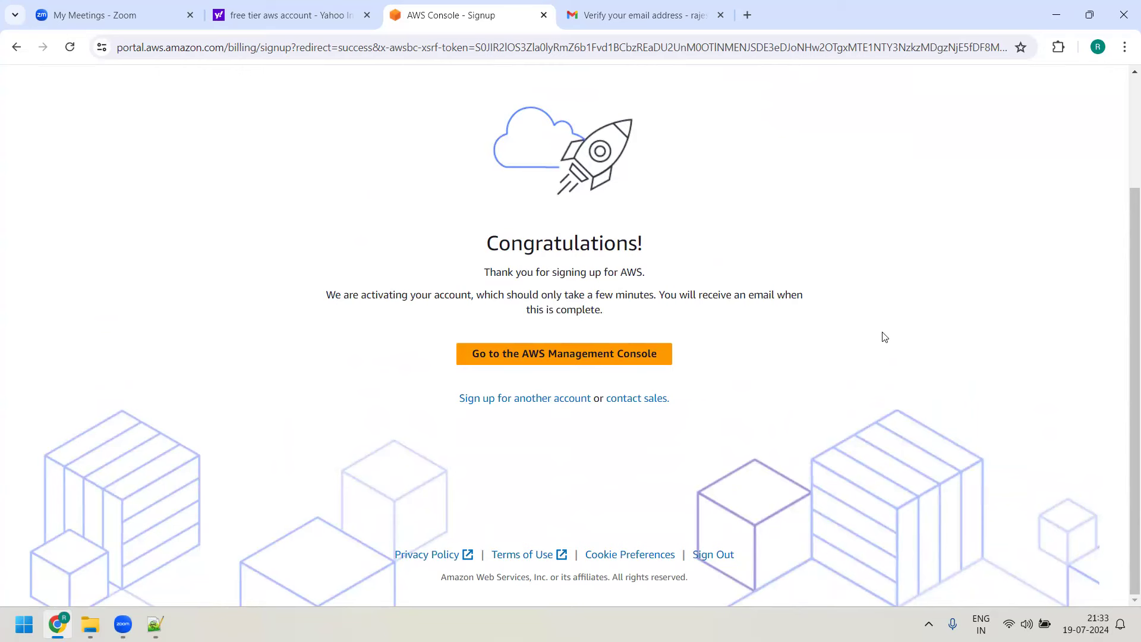
{"action": "left_click", "coordinate": [588, 355]}
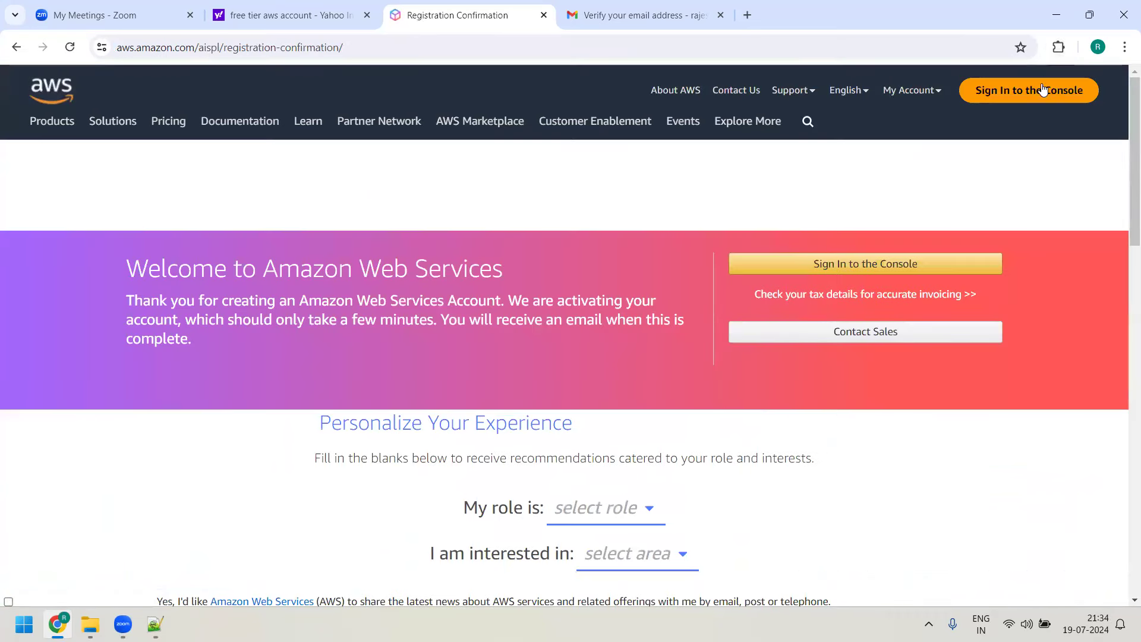
{"action": "left_click", "coordinate": [1043, 88]}
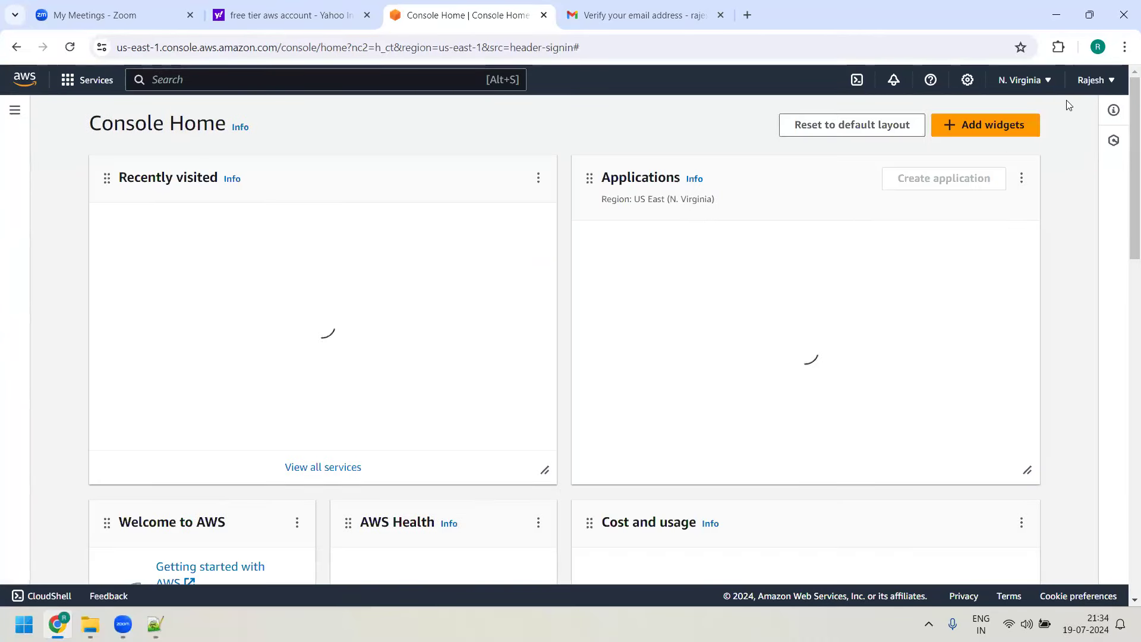
{"action": "left_click", "coordinate": [1095, 83]}
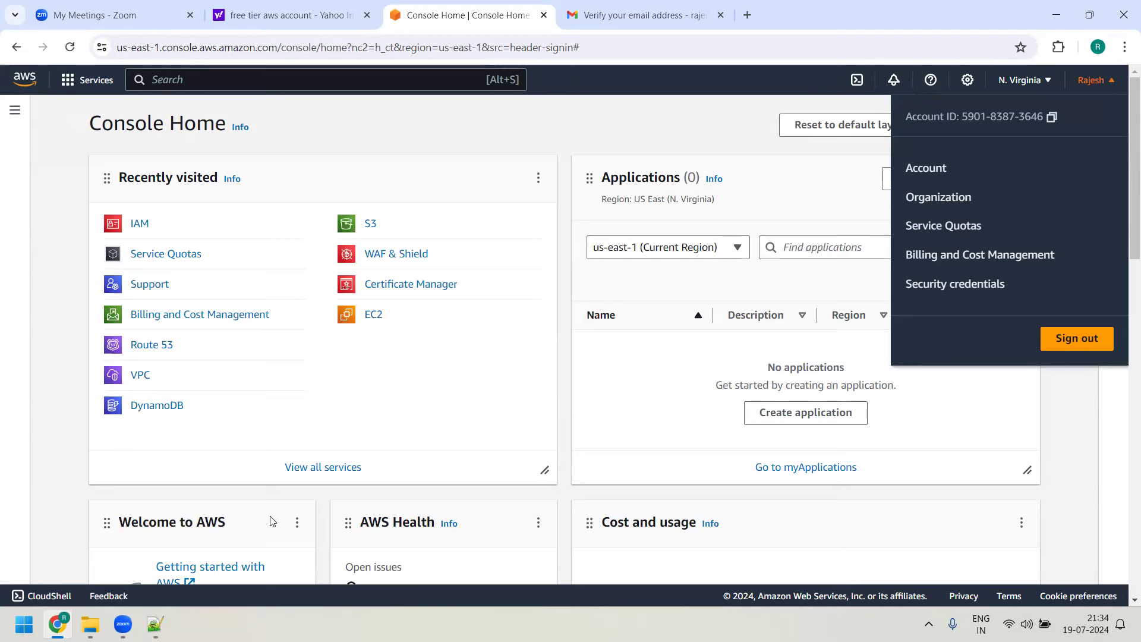
- Switch to Day3-notes.txt in Notepad++ and add a line below the agenda marking the account's e-mail address as "---> root user"
{"action": "key", "text": "alt+Tab"}
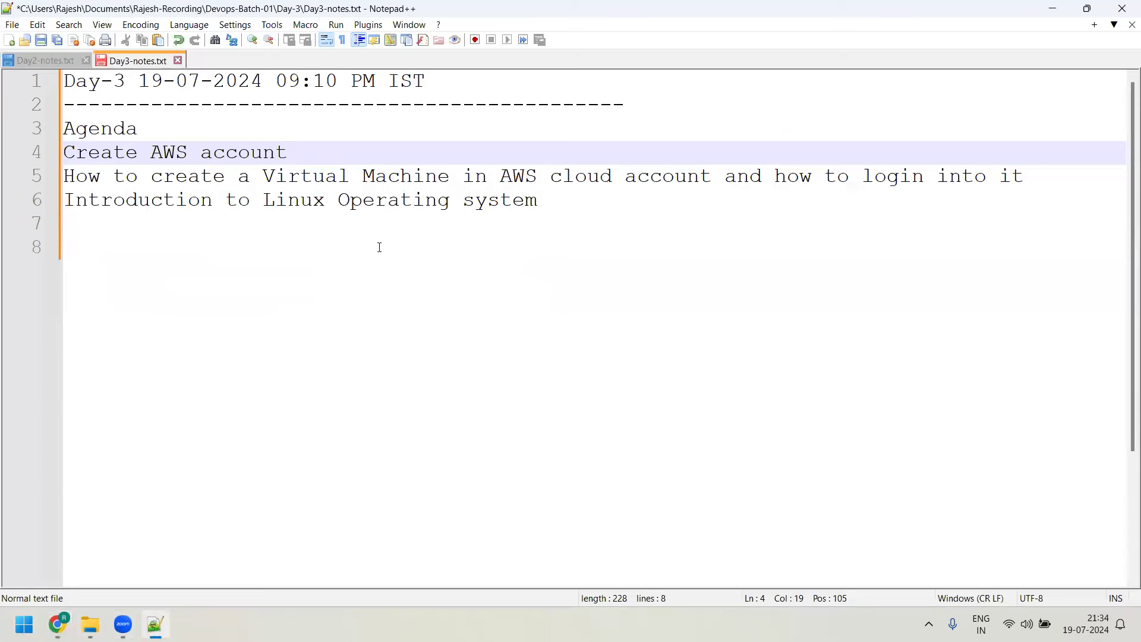
{"action": "left_click", "coordinate": [541, 200]}
{"action": "key", "text": "Return"}
{"action": "key", "text": "Return"}
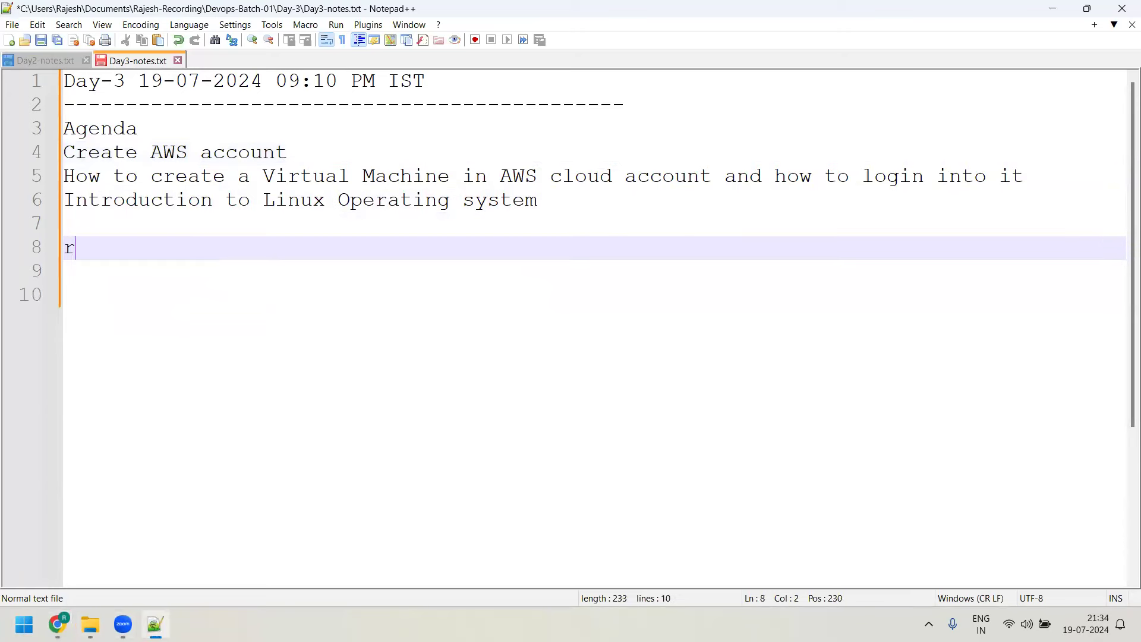
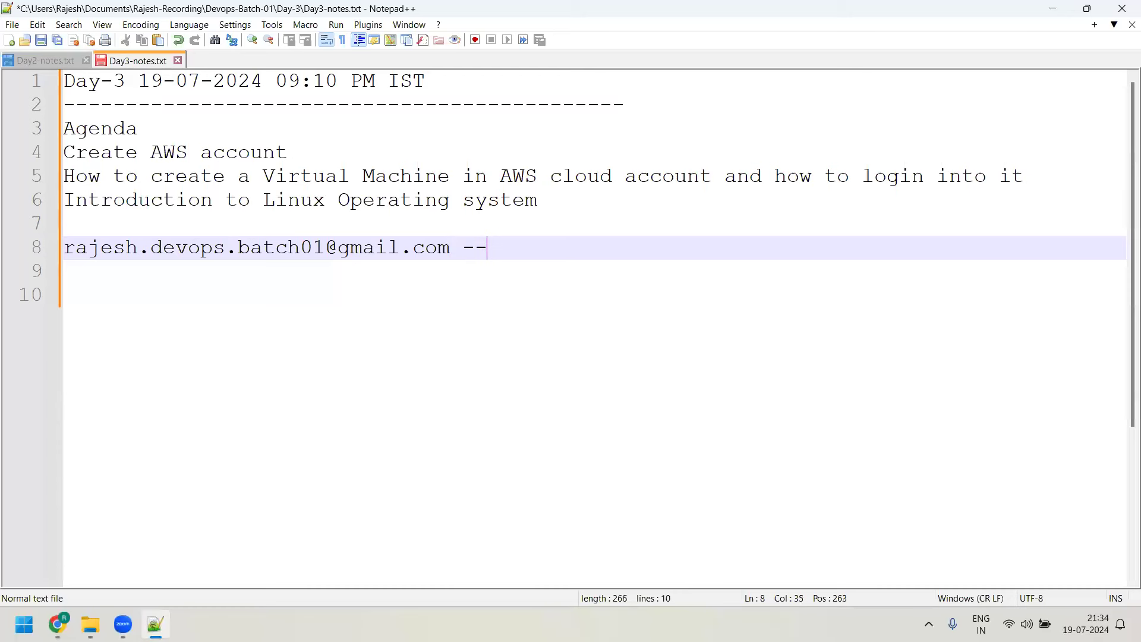
{"action": "type", "text": "-> root user"}
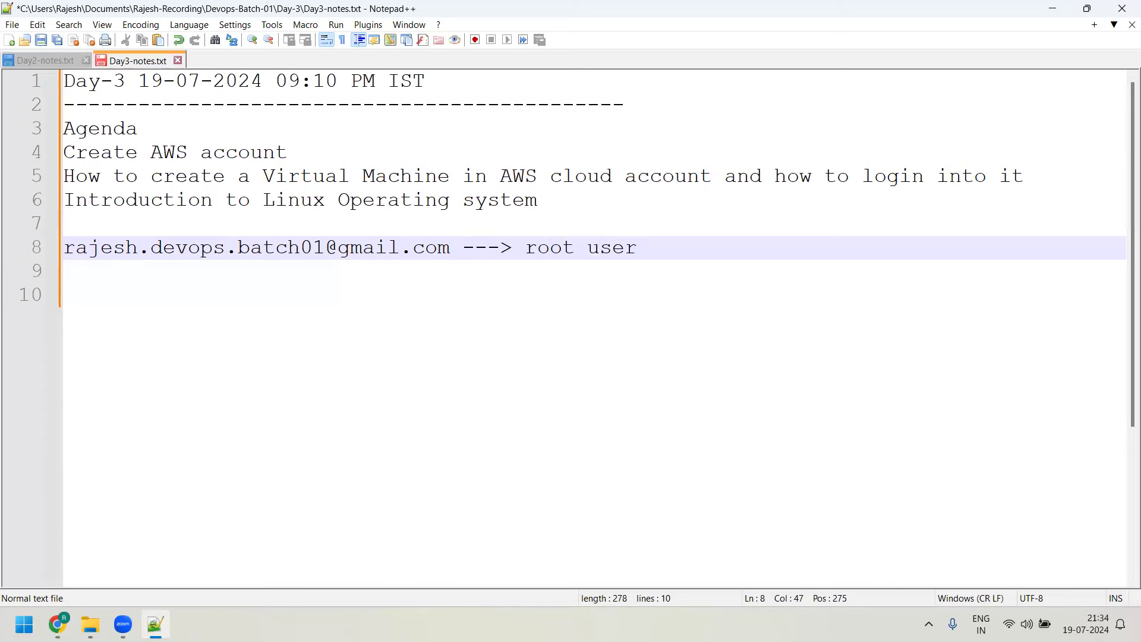
- Add the line "IAM ---> normal user" below the root user line, leaving a blank line between them
{"action": "key", "text": "Return"}
{"action": "key", "text": "Return"}
{"action": "type", "text": "IAM ---> normal user"}
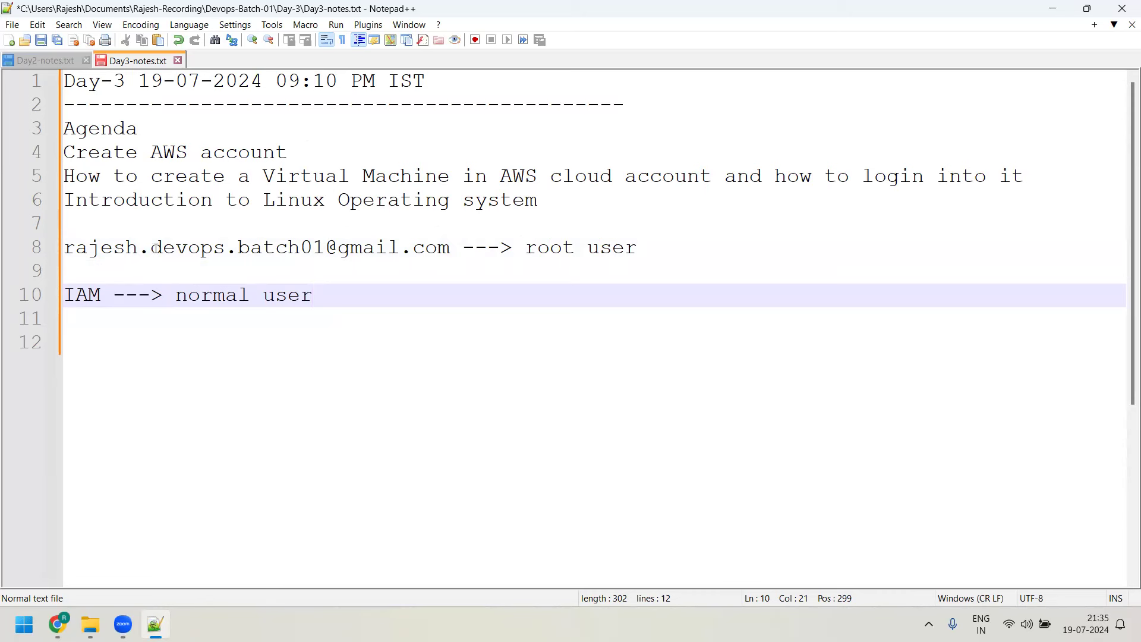
- Add the line "1 factor Authentication --> console -->" below the IAM line, separated by a blank line
{"action": "key", "text": "Return"}
{"action": "key", "text": "Return"}
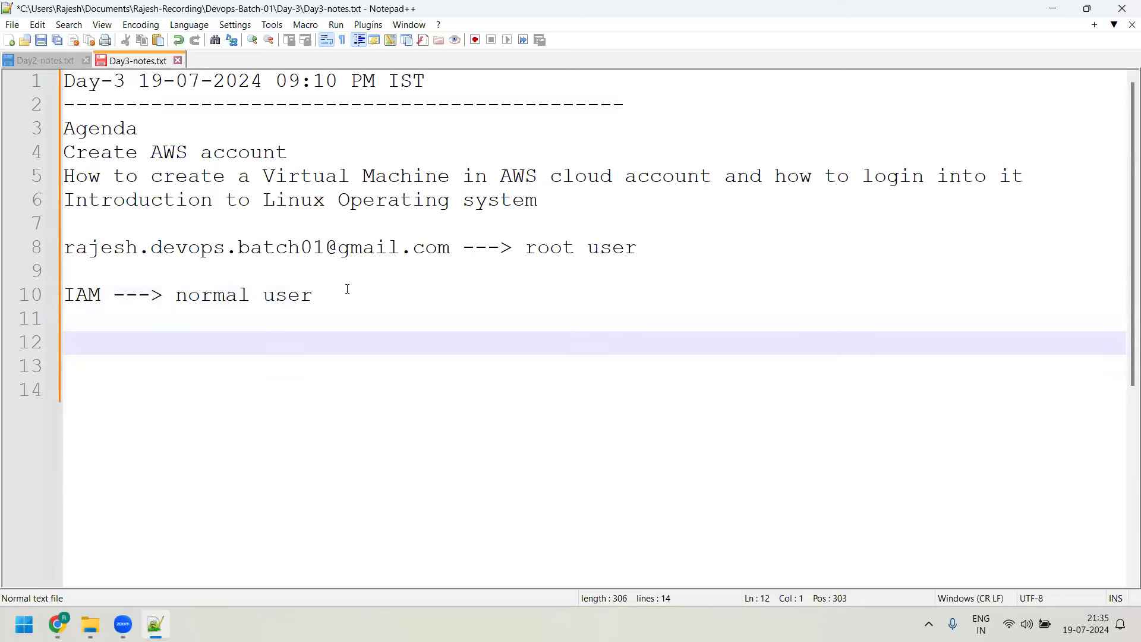
{"action": "type", "text": "1f"}
{"action": "key", "text": "BackSpace"}
{"action": "type", "text": "factor At"}
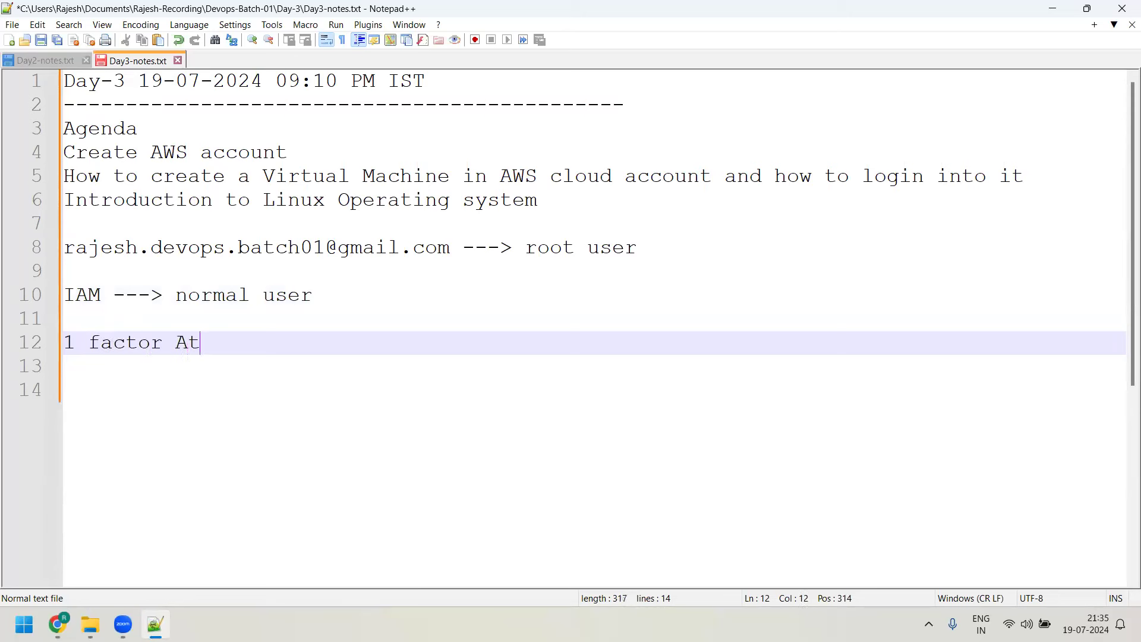
{"action": "key", "text": "BackSpace"}
{"action": "type", "text": "uthentication --"}
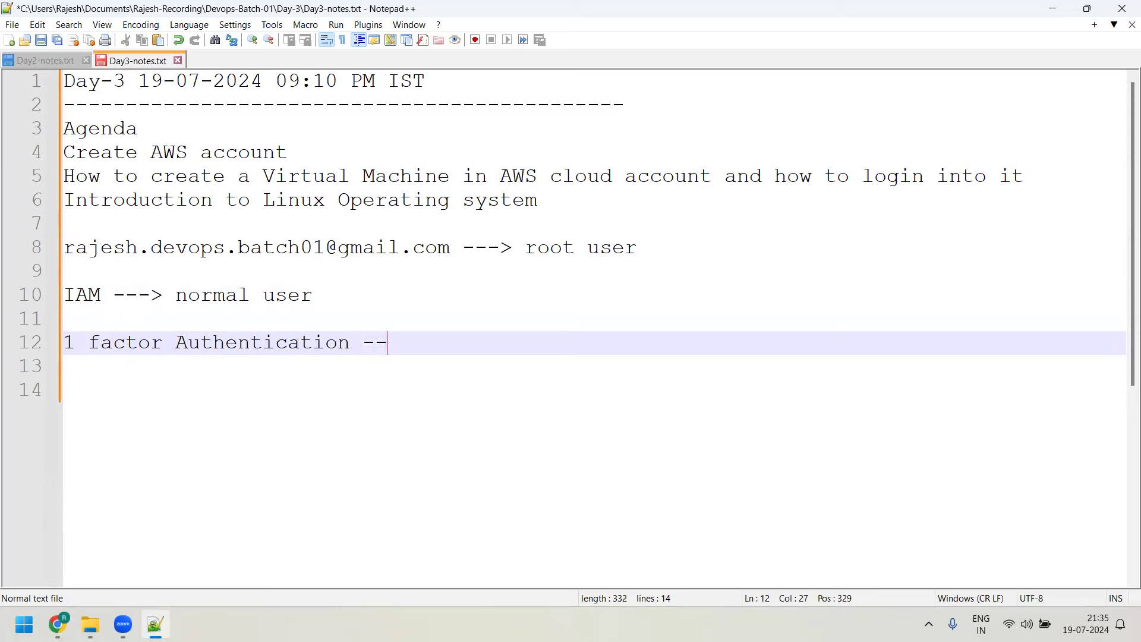
{"action": "type", "text": "> console -->"}
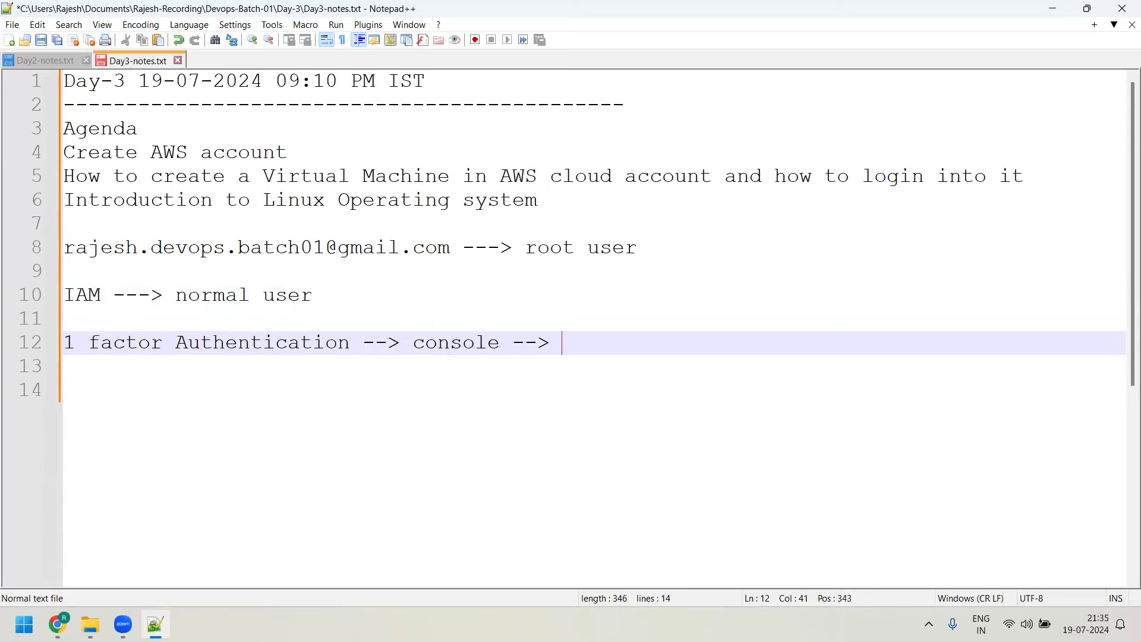
{"action": "left_click_drag", "start_coordinate": [67, 244], "coordinate": [449, 252]}
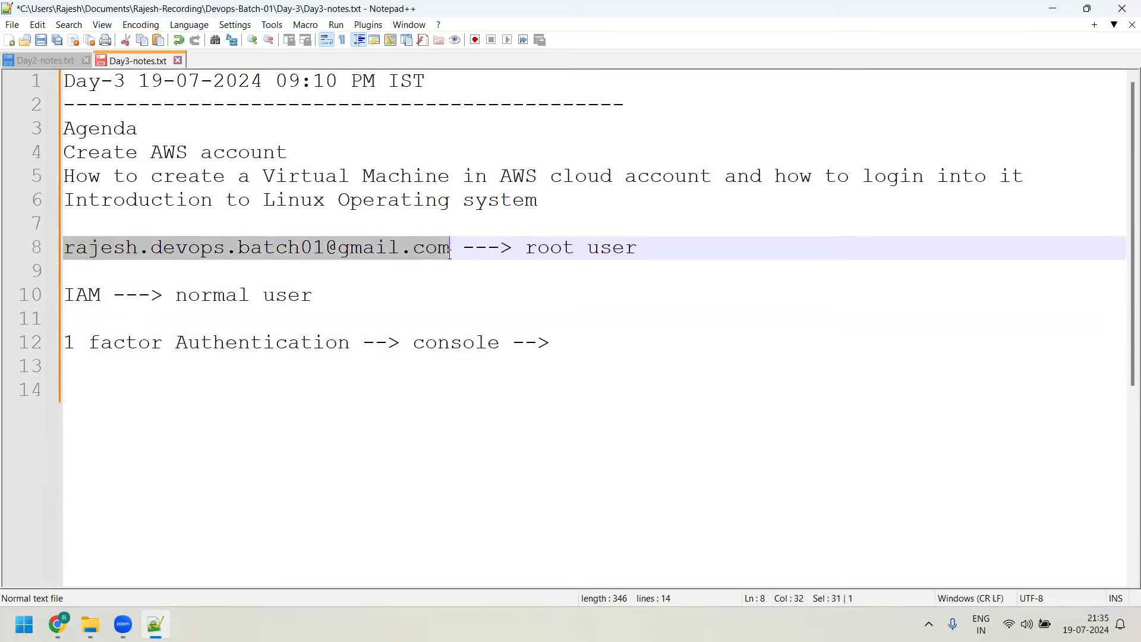
{"action": "left_click", "coordinate": [447, 253]}
{"action": "left_click", "coordinate": [612, 344]}
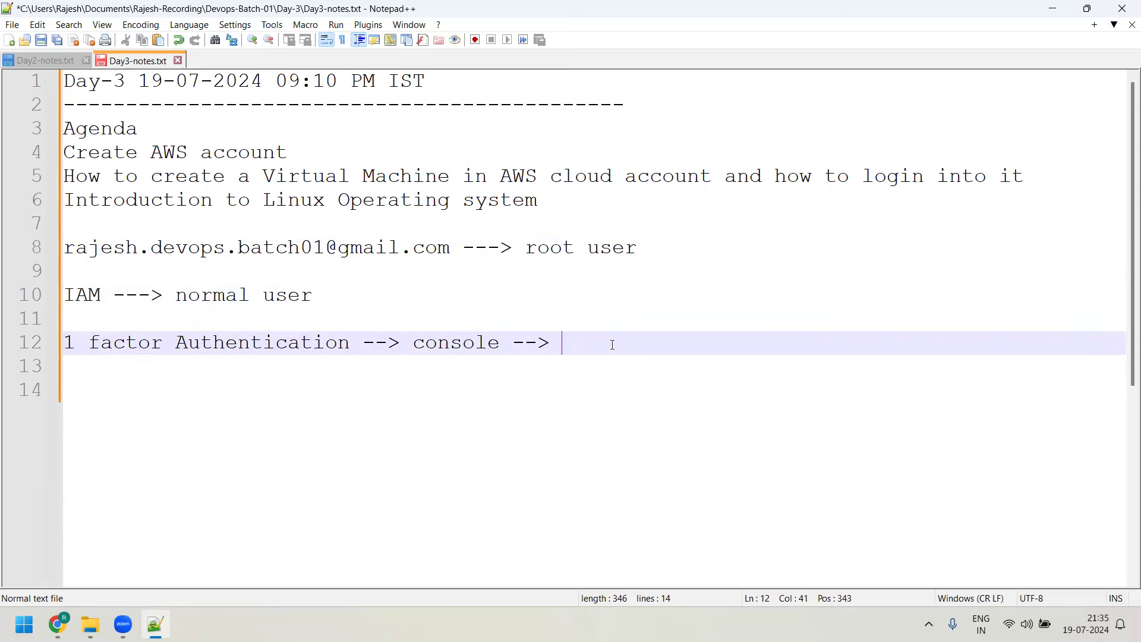
- Add the line "MFA Authenticator" below the 1 factor Authentication line, then highlight parts of the e-mail address and the MFA line
{"action": "key", "text": "Return"}
{"action": "key", "text": "Return"}
{"action": "type", "text": "MFA Authentic"}
{"action": "key", "text": "BackSpace"}
{"action": "key", "text": "BackSpace"}
{"action": "type", "text": "icator"}
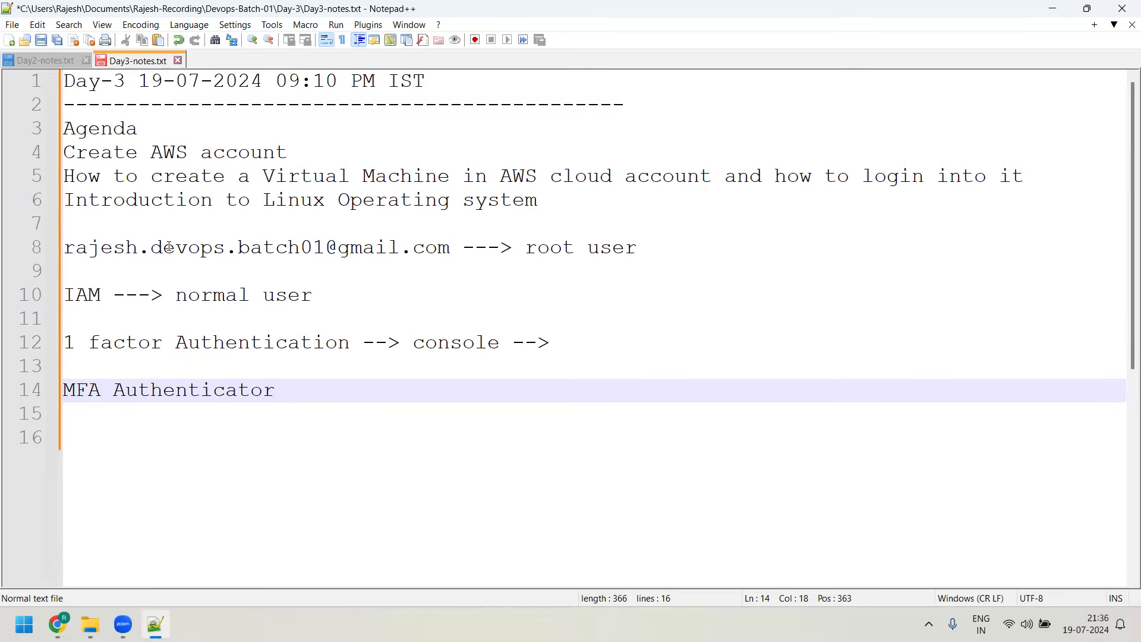
{"action": "left_click_drag", "start_coordinate": [151, 247], "coordinate": [276, 254]}
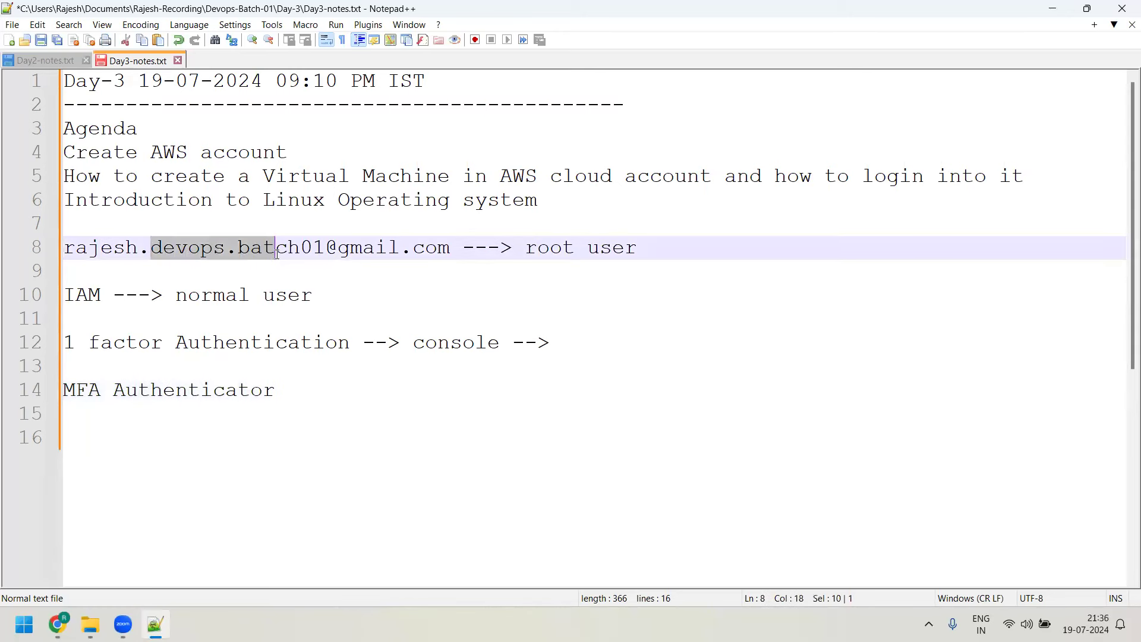
{"action": "left_click_drag", "start_coordinate": [95, 390], "coordinate": [255, 391]}
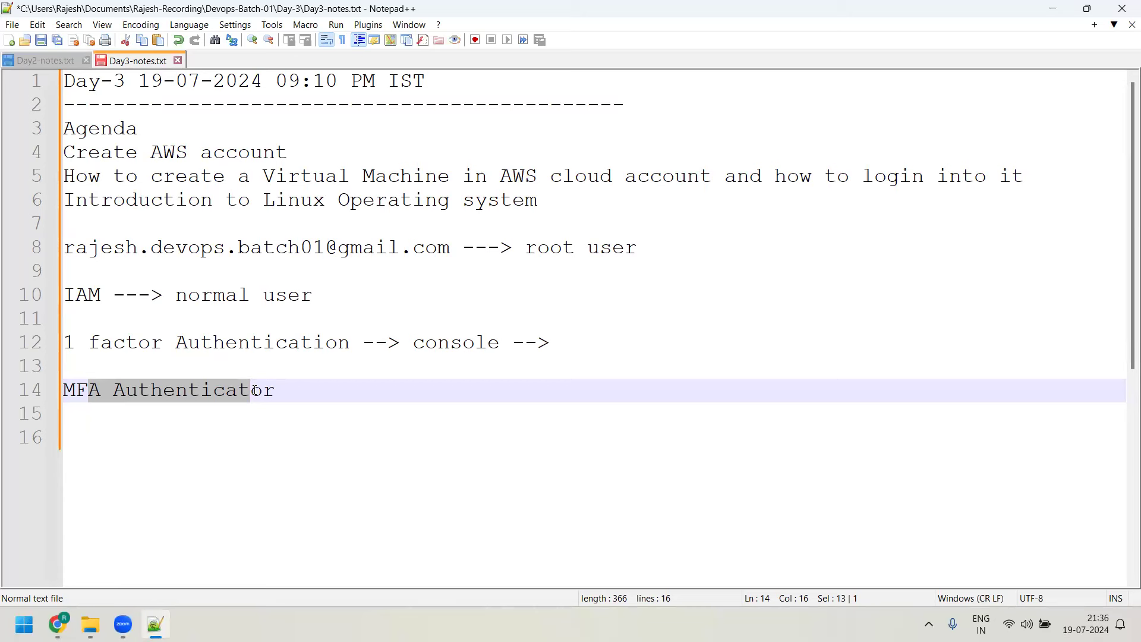
- Switch to the AWS console in Chrome to close the account details menu, and search Windows for mspaint
{"action": "left_click", "coordinate": [57, 624]}
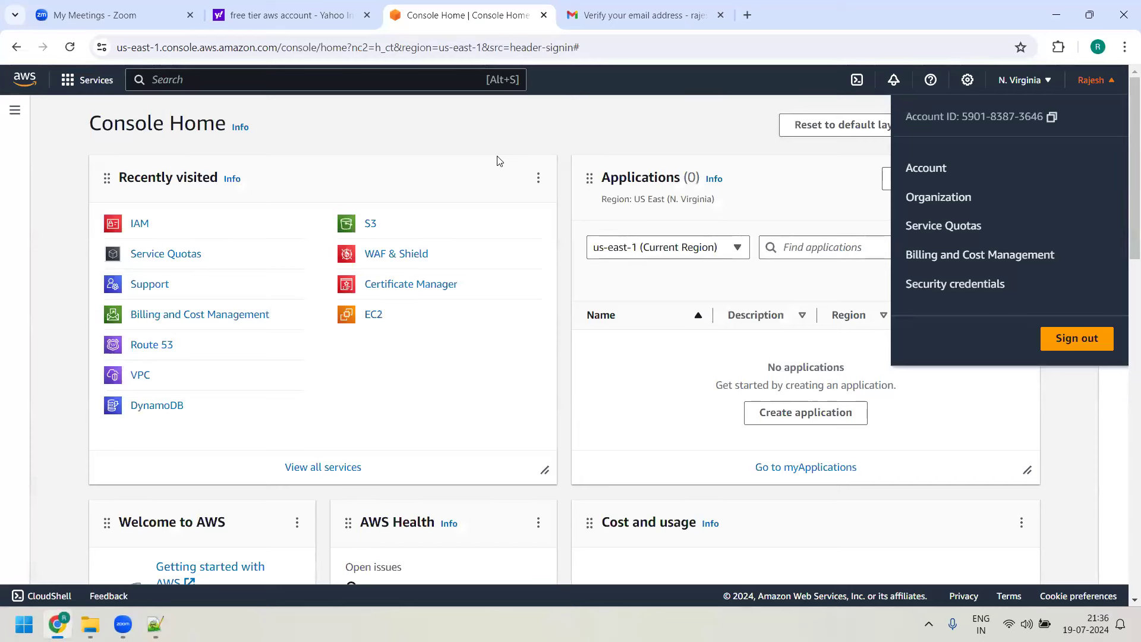
{"action": "left_click", "coordinate": [1077, 83]}
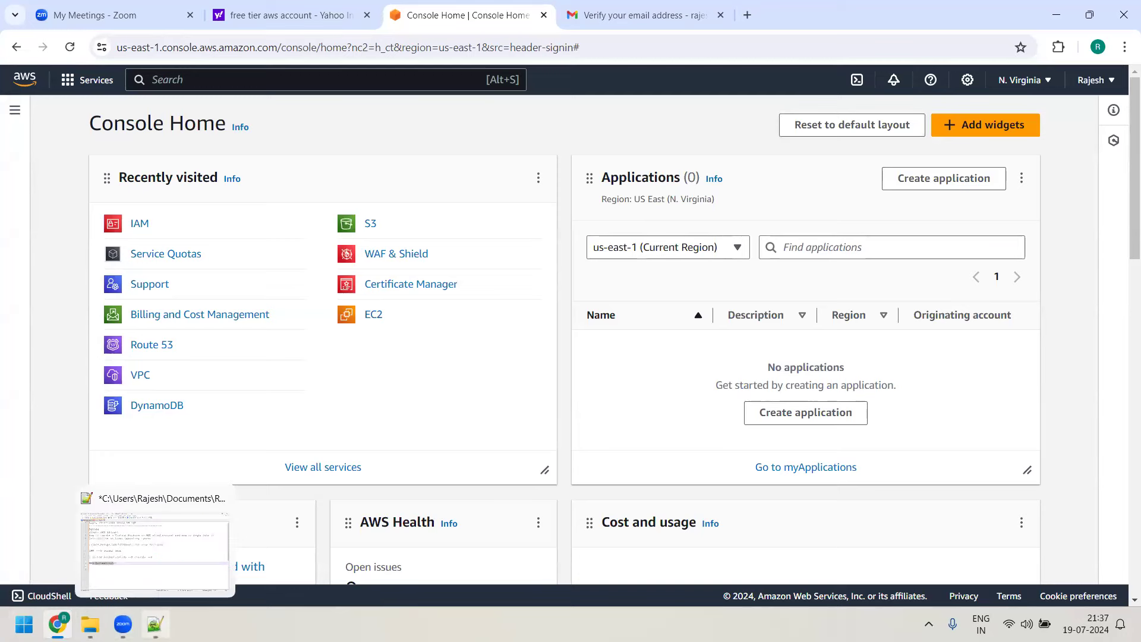
{"action": "left_click", "coordinate": [24, 624]}
{"action": "type", "text": "mspaint"}
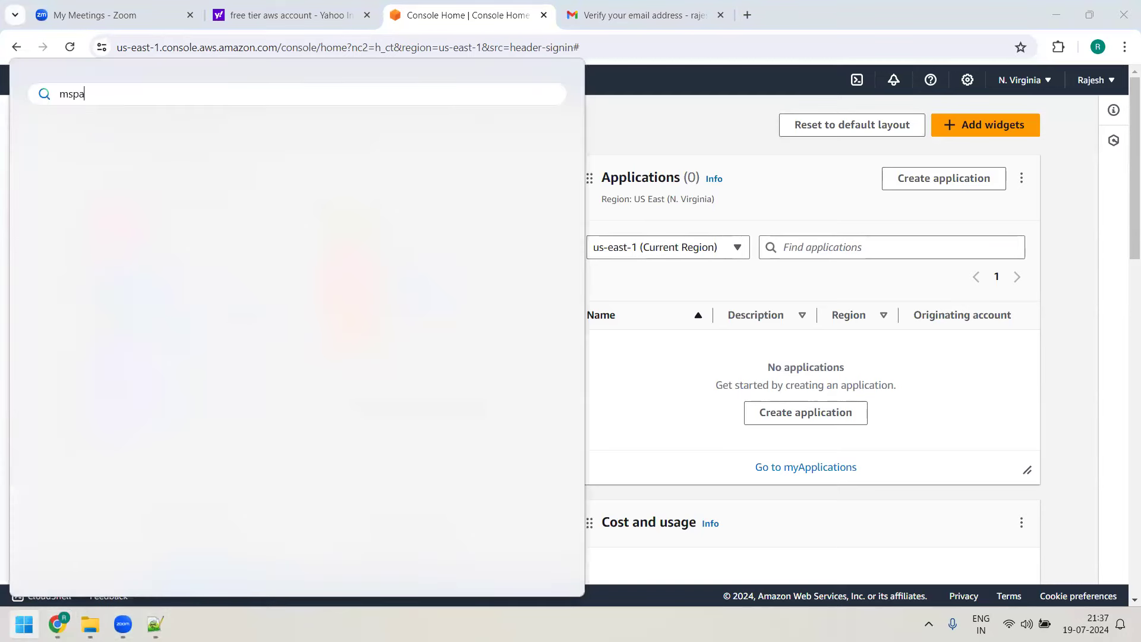
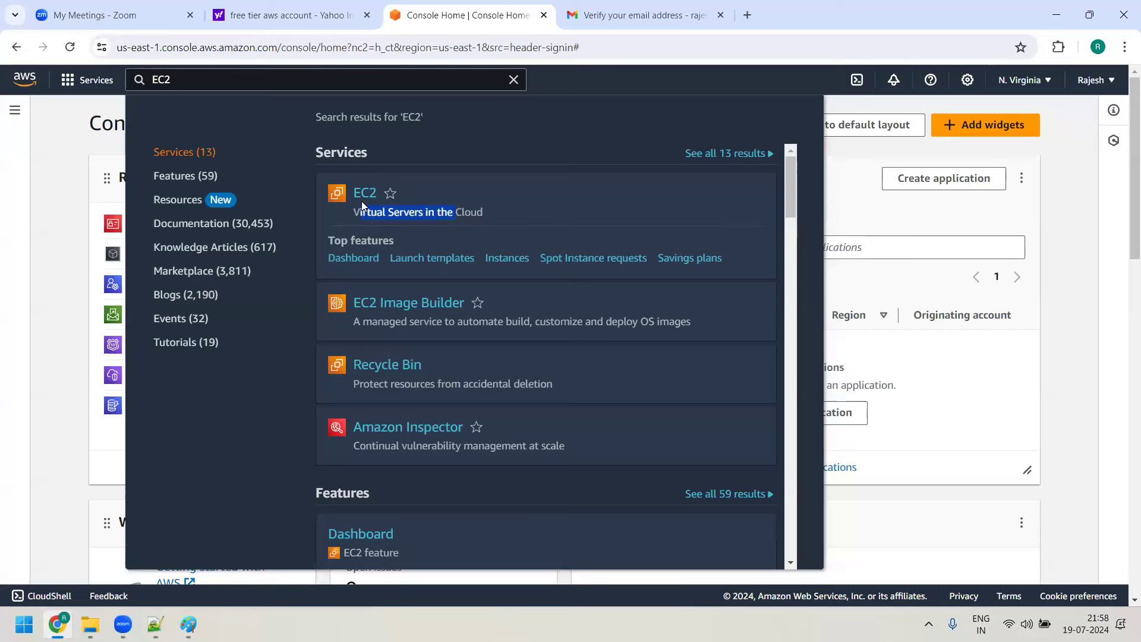
- Clear the EC2 search and open the full page of all AWS services organized by category
{"action": "left_click", "coordinate": [512, 79]}
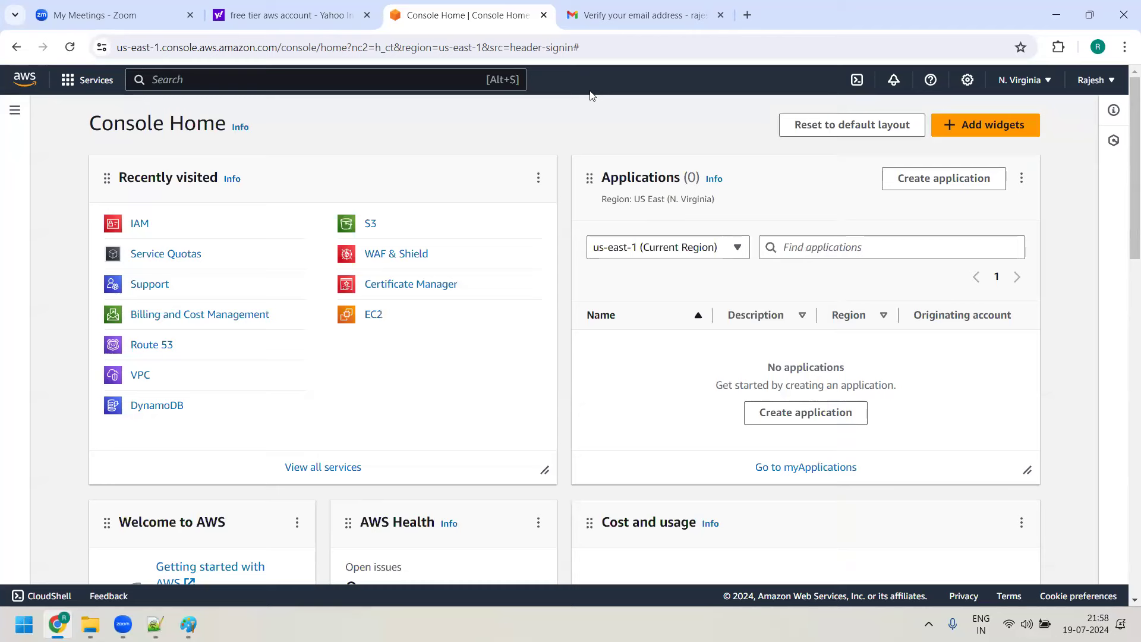
{"action": "left_click", "coordinate": [87, 84]}
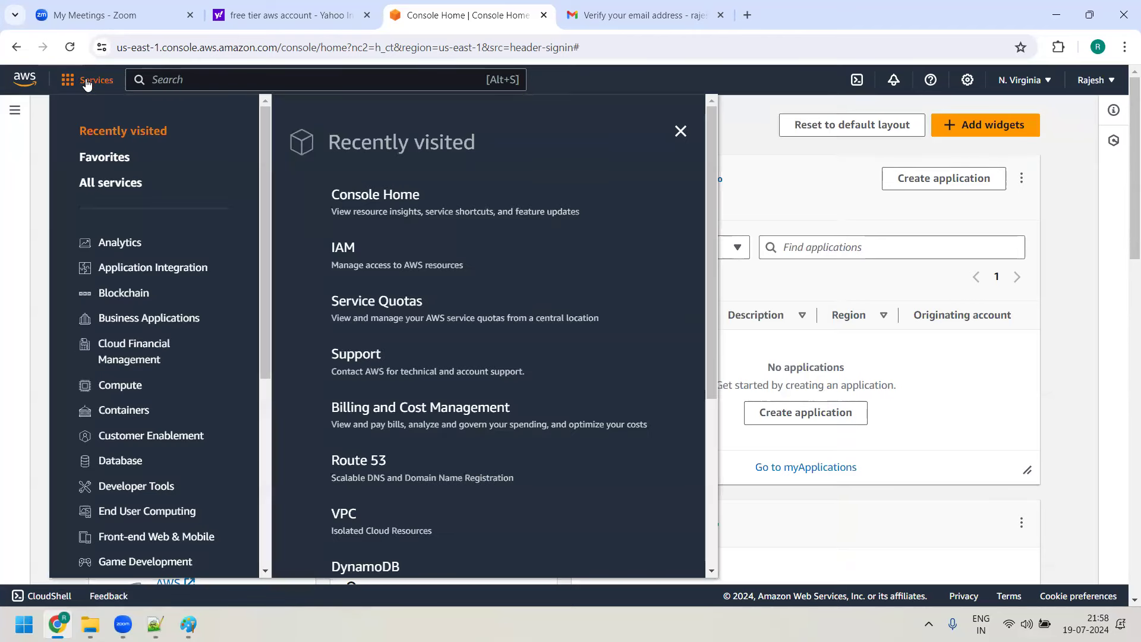
{"action": "left_click", "coordinate": [111, 186]}
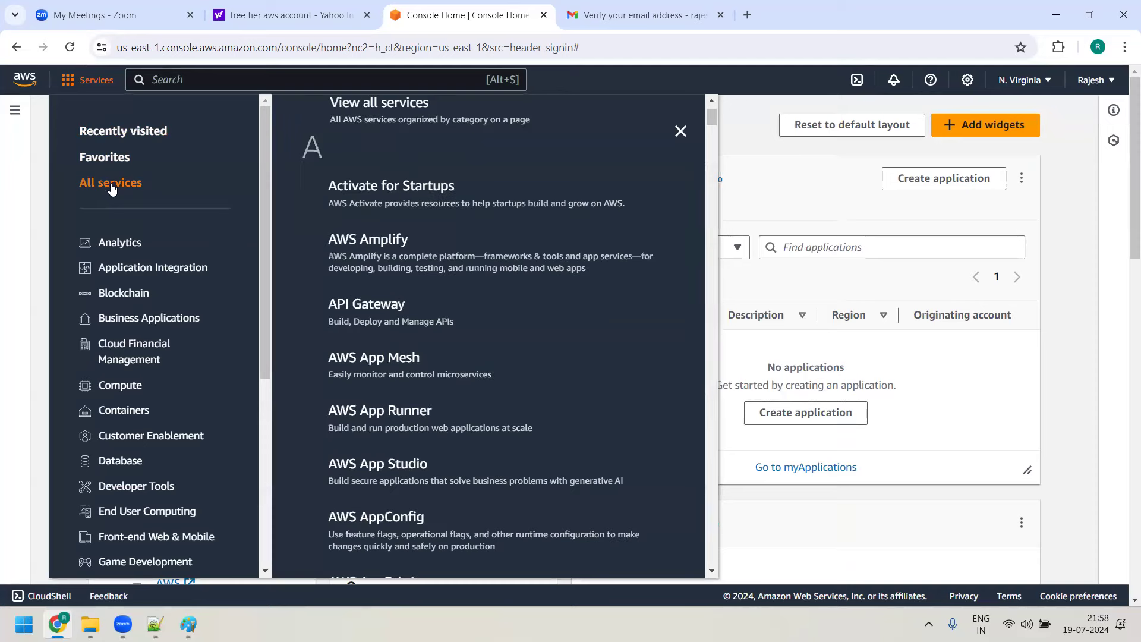
{"action": "left_click", "coordinate": [366, 101]}
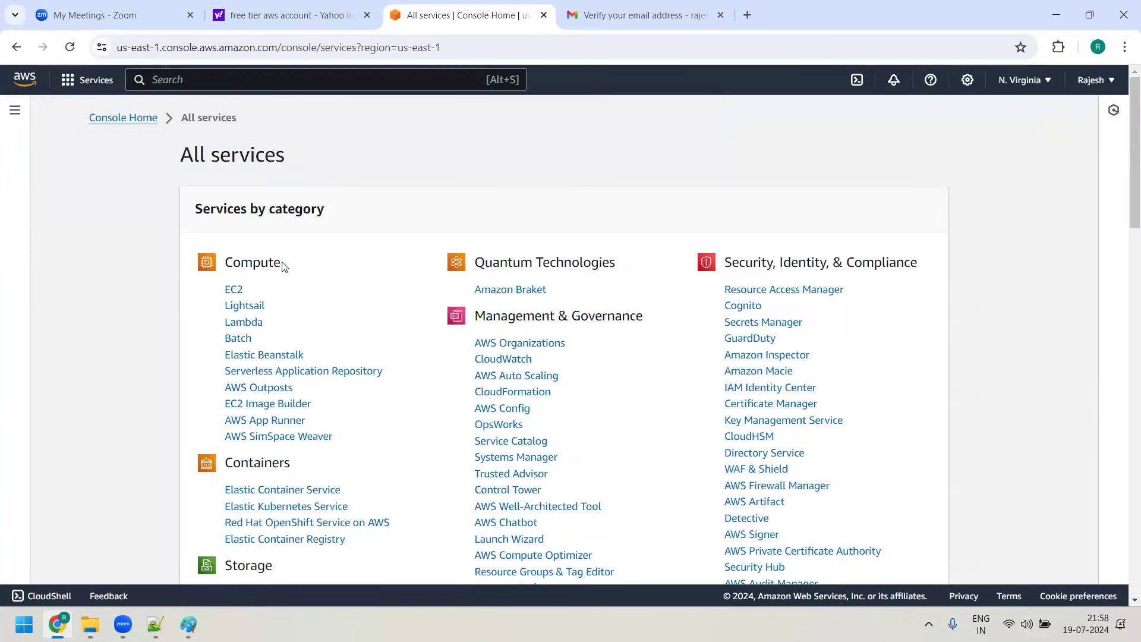
- Examine the services by category, highlighting the Compute and Networking & Content Delivery headings
{"action": "left_click_drag", "start_coordinate": [286, 263], "coordinate": [223, 263]}
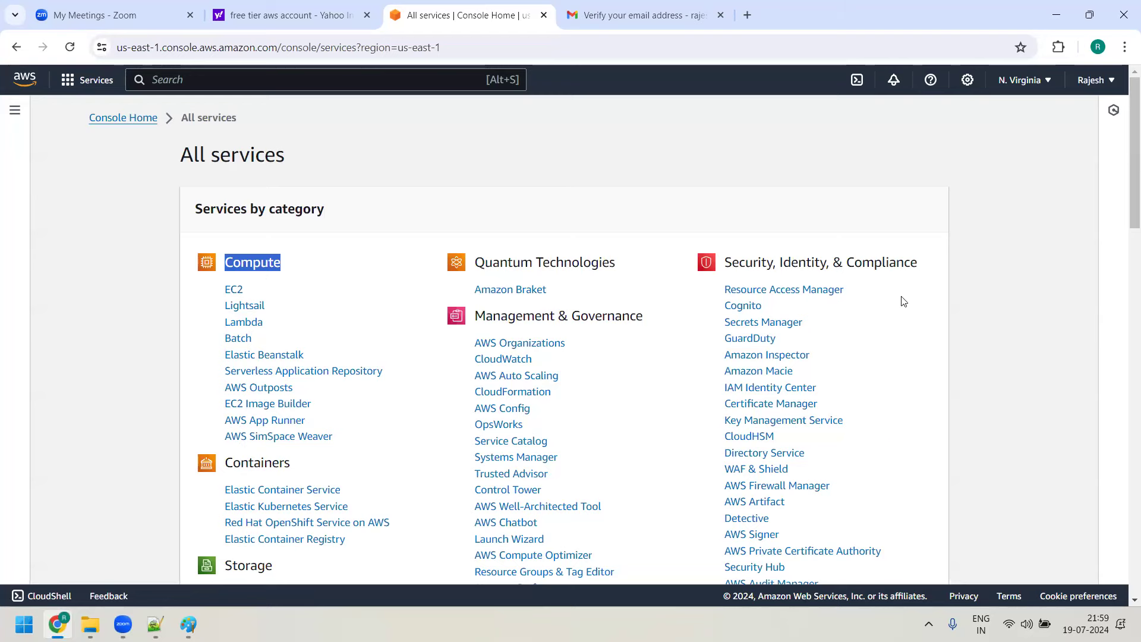
{"action": "scroll", "coordinate": [903, 301], "scroll_direction": "down", "scroll_amount": 6}
{"action": "scroll", "coordinate": [923, 311], "scroll_direction": "down", "scroll_amount": 5}
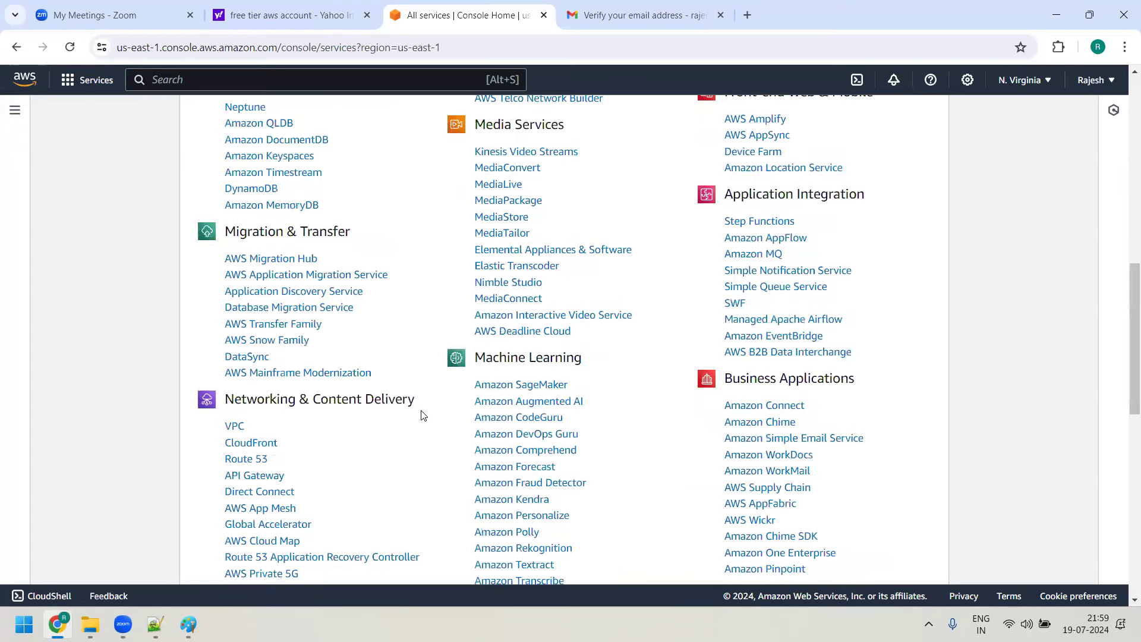
{"action": "scroll", "coordinate": [408, 343], "scroll_direction": "down", "scroll_amount": 1}
{"action": "left_click_drag", "start_coordinate": [417, 331], "coordinate": [239, 331]}
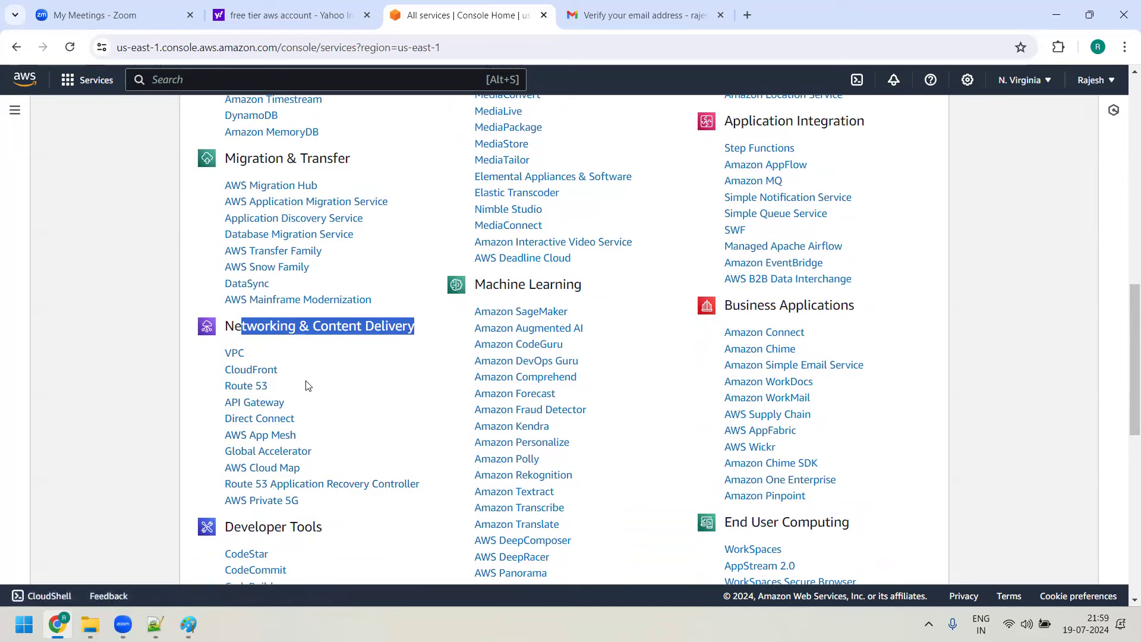
{"action": "left_click", "coordinate": [338, 321]}
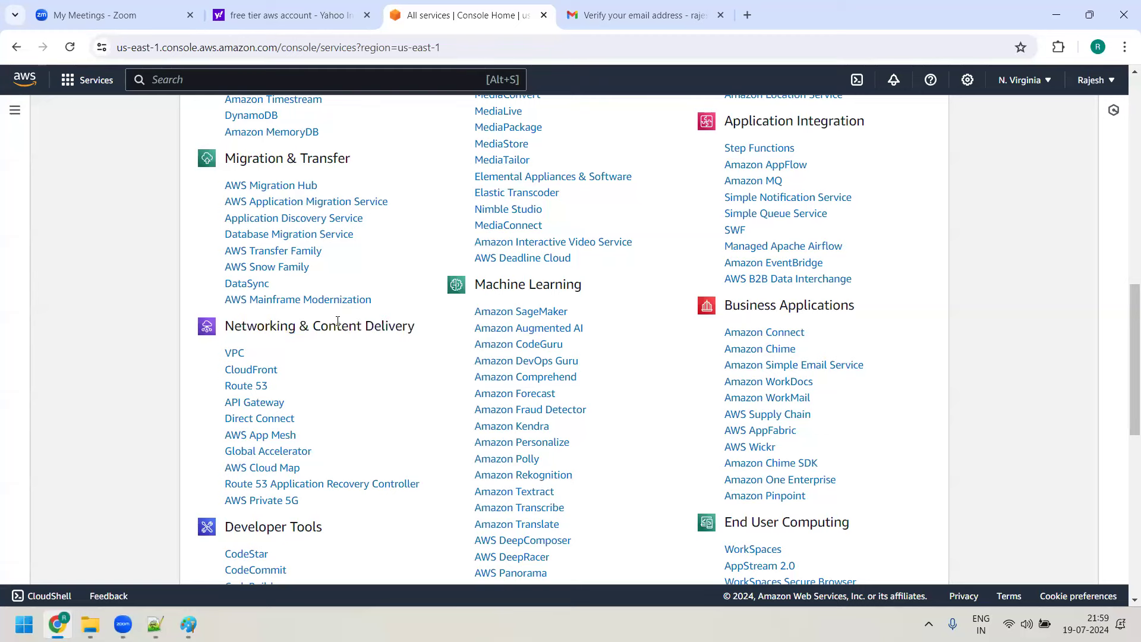
- Highlight the Compute and Security, Identity, & Compliance headings and look through the services listed in the other categories
{"action": "scroll", "coordinate": [338, 328], "scroll_direction": "up", "scroll_amount": 10}
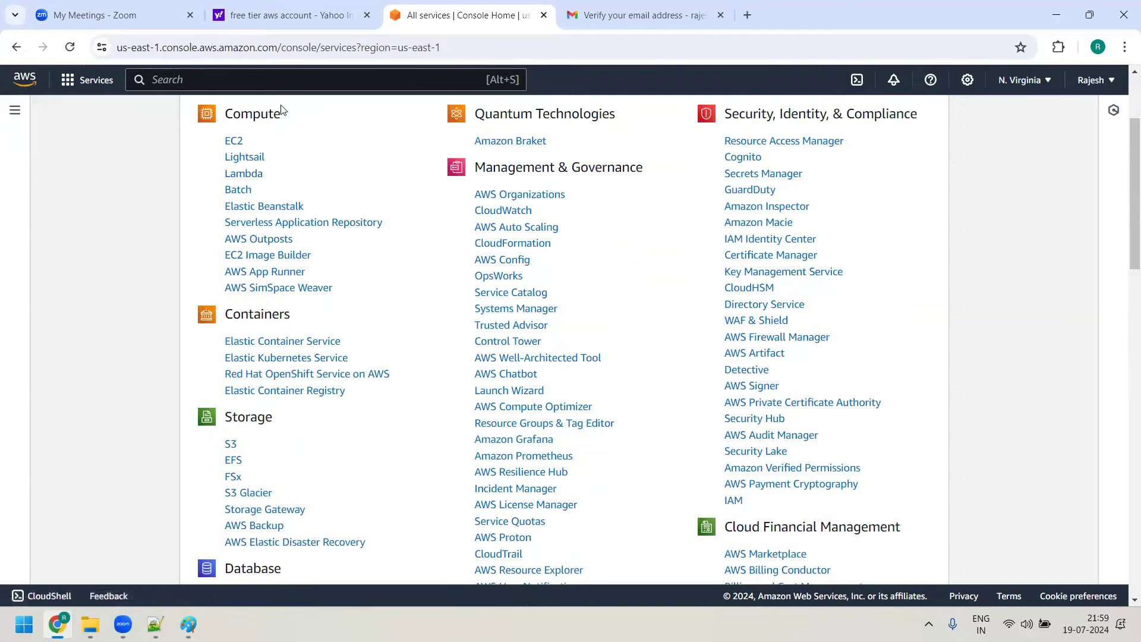
{"action": "left_click_drag", "start_coordinate": [279, 116], "coordinate": [228, 115]}
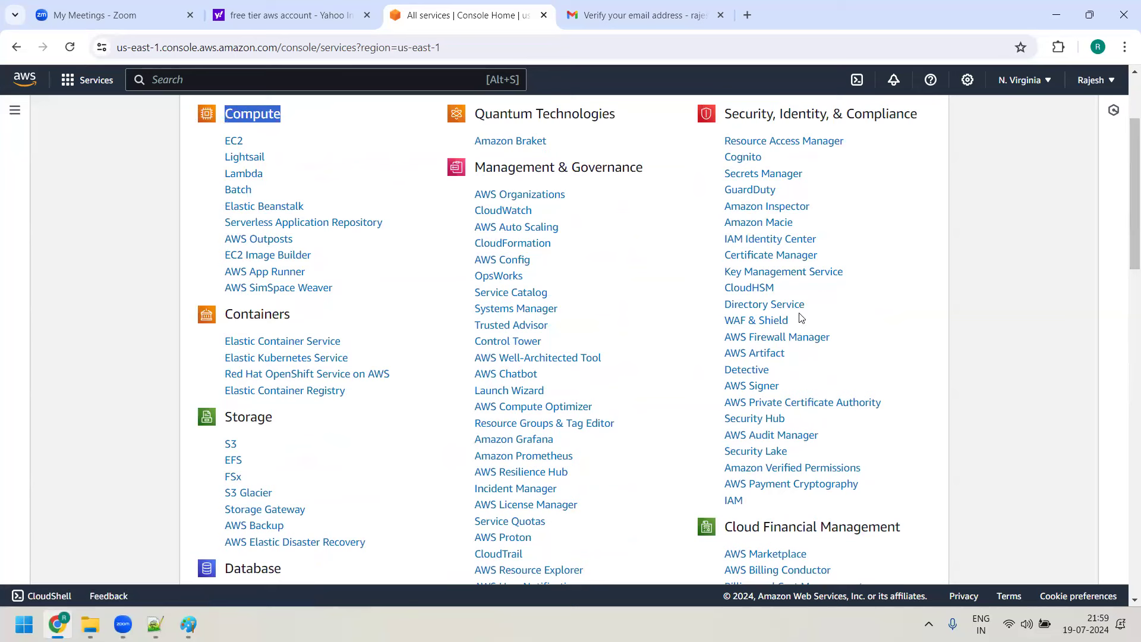
{"action": "left_click_drag", "start_coordinate": [738, 111], "coordinate": [895, 114]}
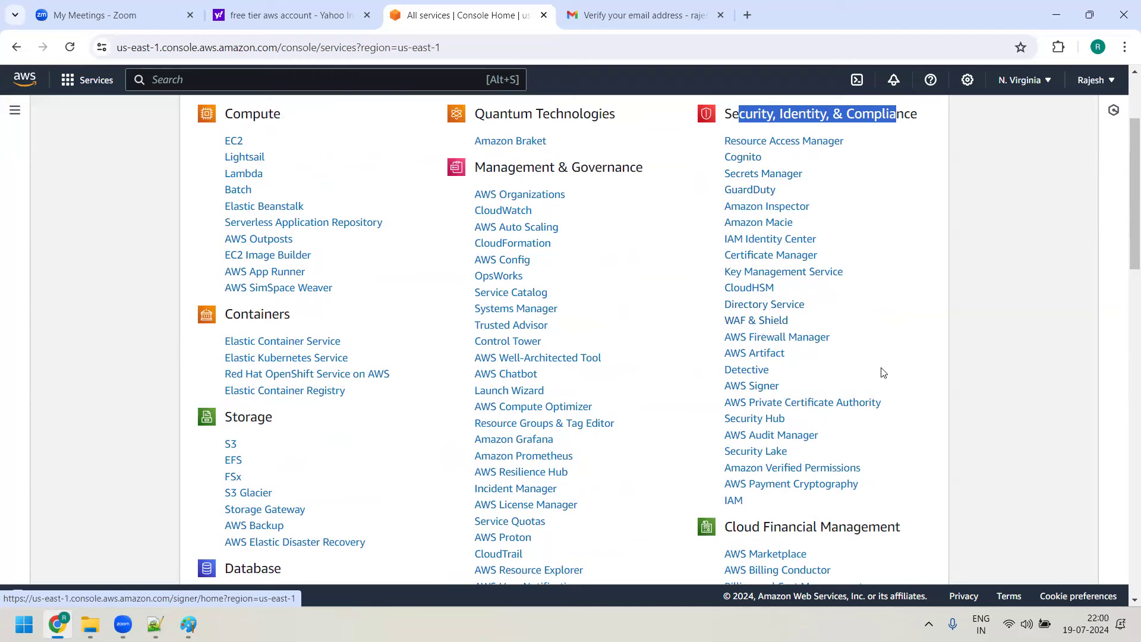
{"action": "scroll", "coordinate": [872, 356], "scroll_direction": "down", "scroll_amount": 5}
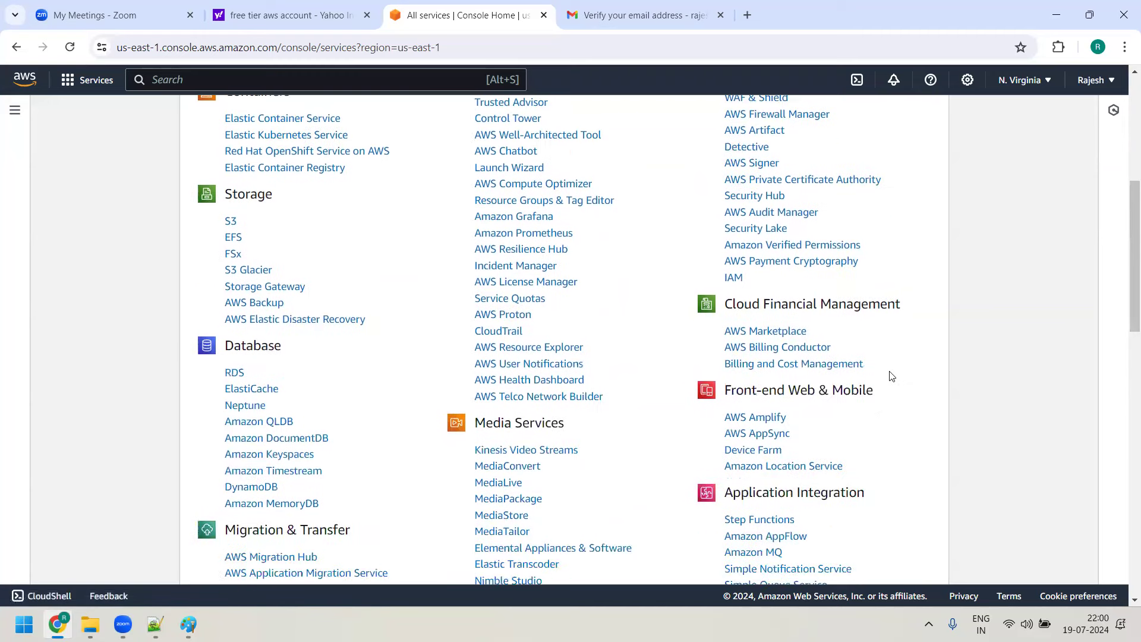
{"action": "scroll", "coordinate": [497, 410], "scroll_direction": "down", "scroll_amount": 4}
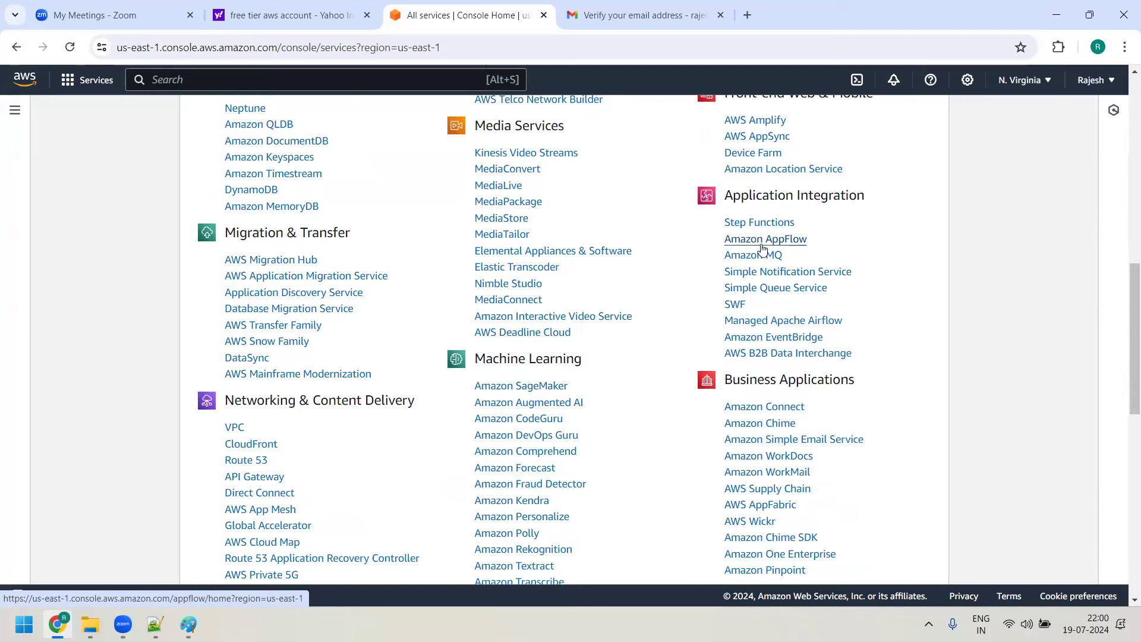
{"action": "scroll", "coordinate": [754, 238], "scroll_direction": "up", "scroll_amount": 9}
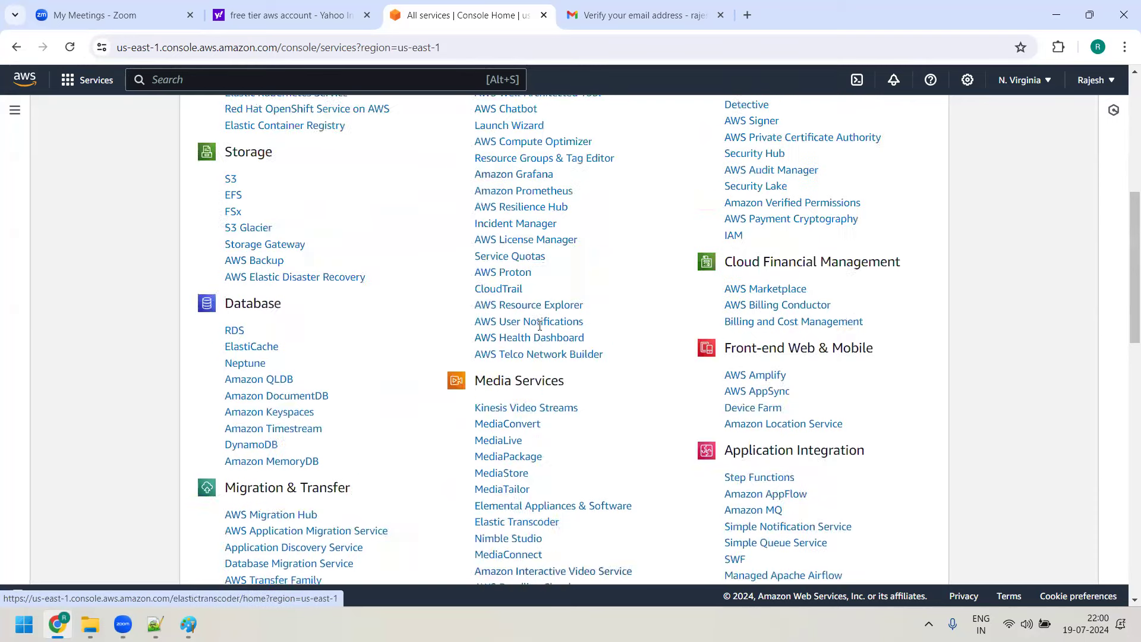
{"action": "scroll", "coordinate": [746, 220], "scroll_direction": "up", "scroll_amount": 3}
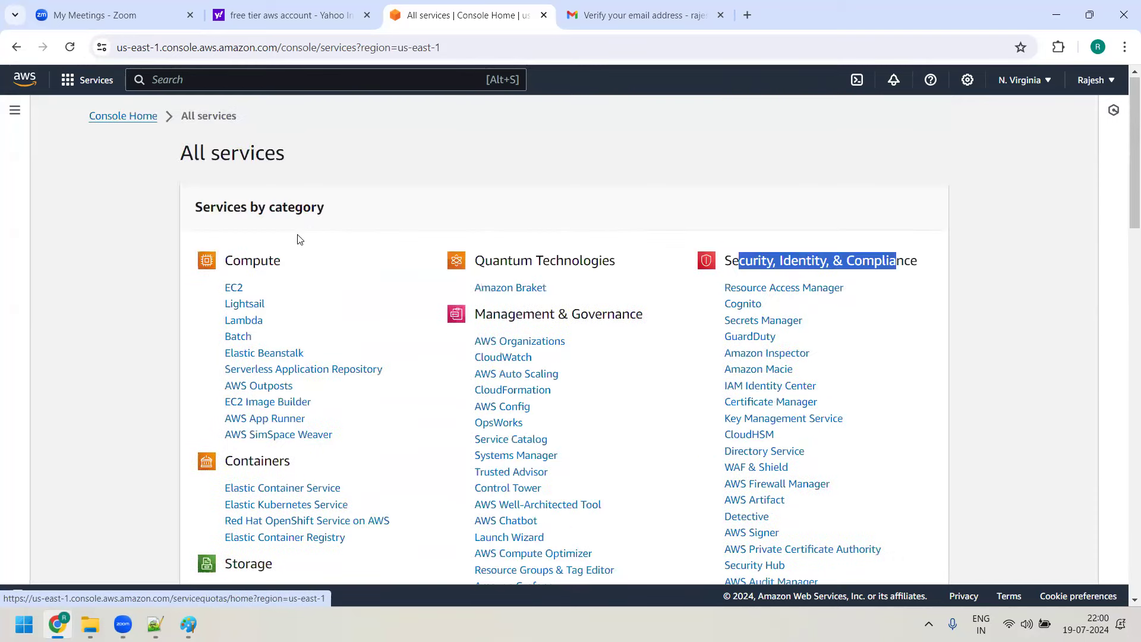
- Open EC2 from the Compute category, highlight the launch instance description, and show the instances list without the running-state filter
{"action": "left_click", "coordinate": [232, 291]}
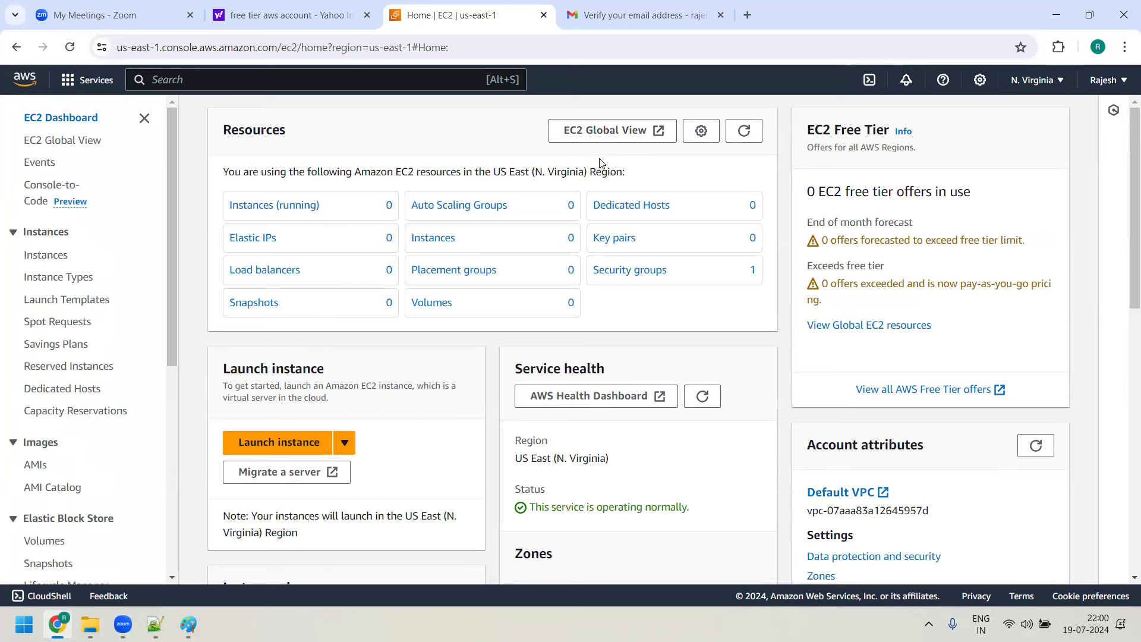
{"action": "left_click_drag", "start_coordinate": [263, 367], "coordinate": [449, 400]}
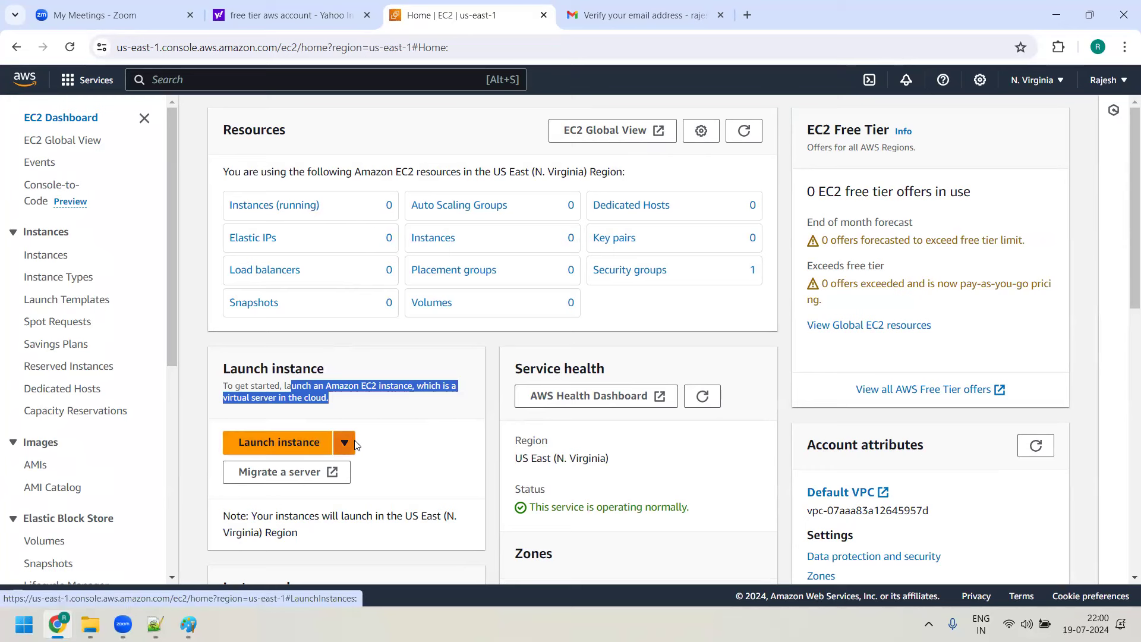
{"action": "left_click", "coordinate": [256, 208]}
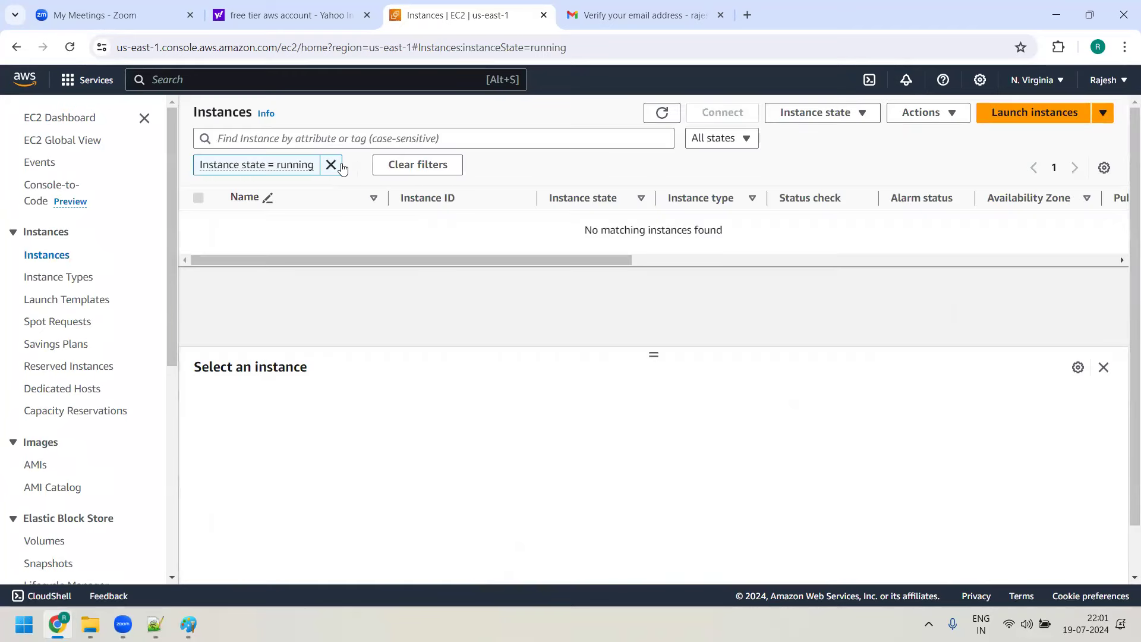
{"action": "left_click", "coordinate": [331, 164]}
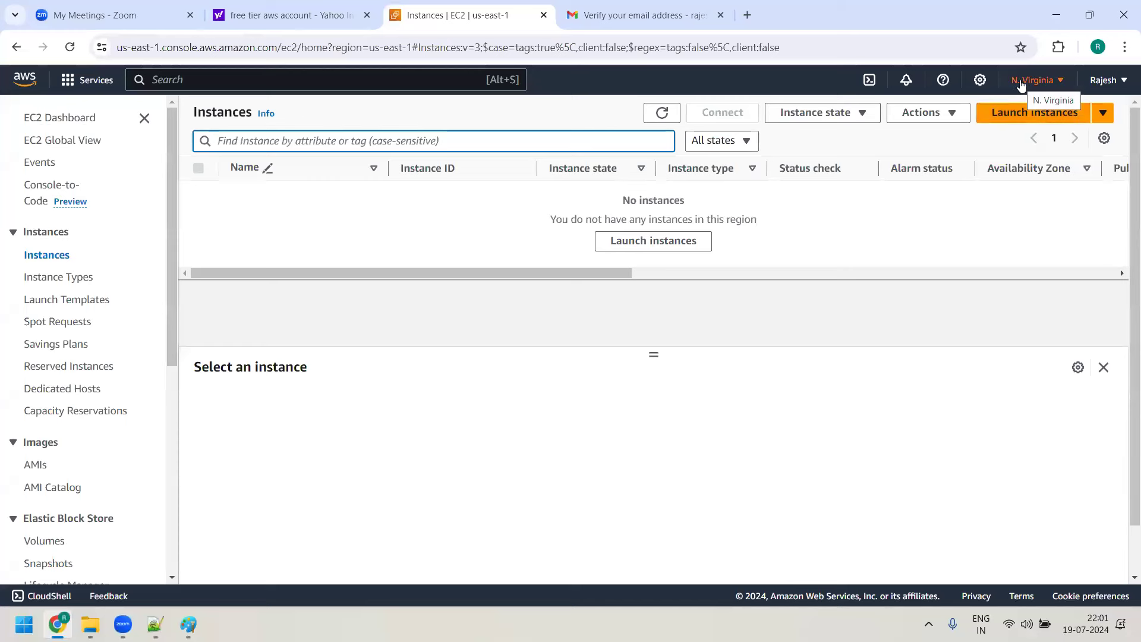
- Browse the available AWS regions, change the region to Asia Pacific (Mumbai), and dismiss the feedback banner
{"action": "left_click", "coordinate": [1064, 85]}
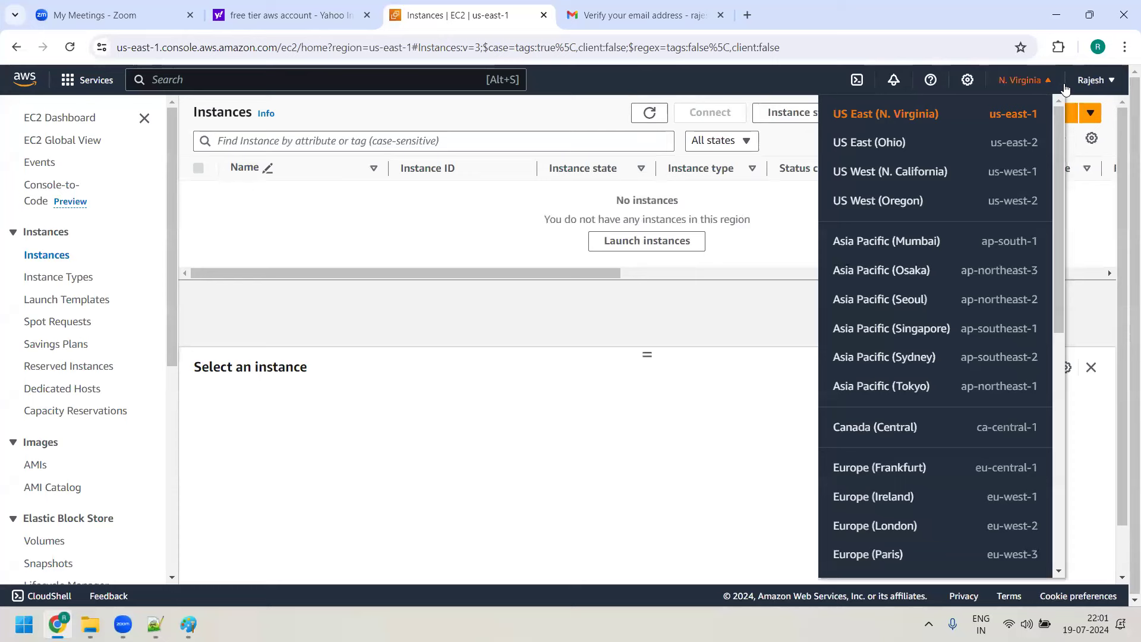
{"action": "scroll", "coordinate": [962, 506], "scroll_direction": "down", "scroll_amount": 8}
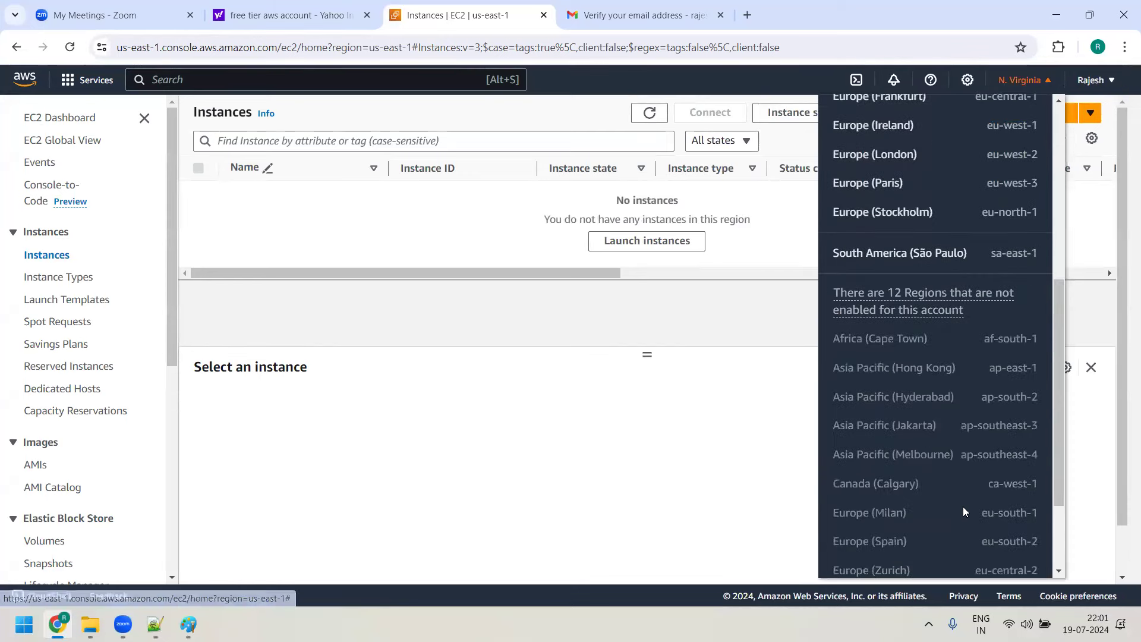
{"action": "scroll", "coordinate": [963, 508], "scroll_direction": "up", "scroll_amount": 10}
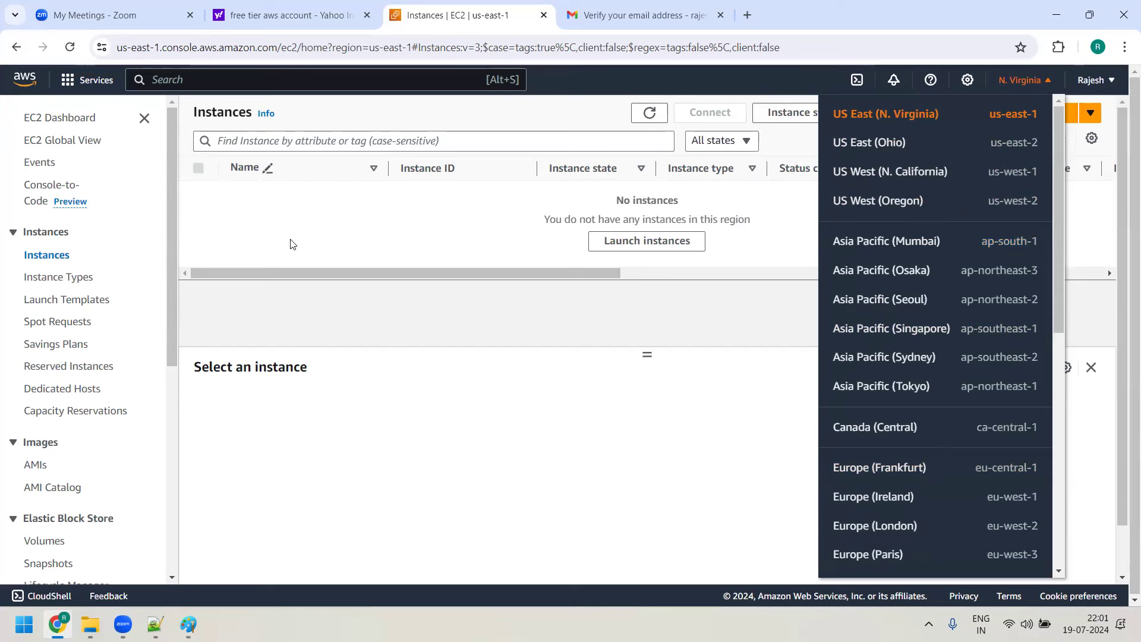
{"action": "left_click", "coordinate": [906, 343]}
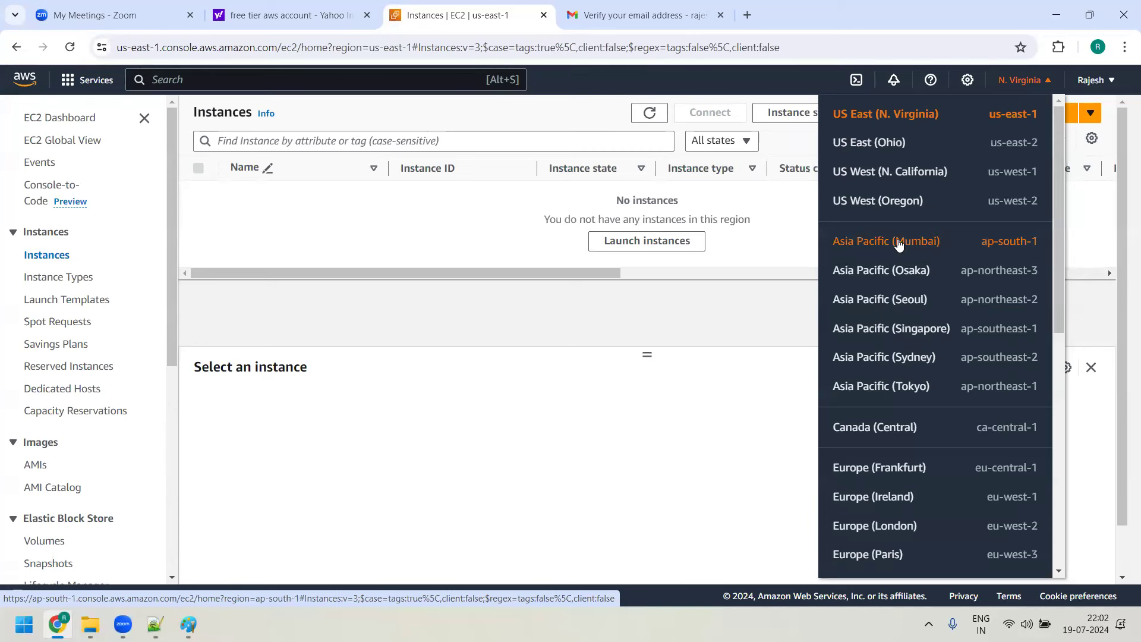
{"action": "left_click", "coordinate": [922, 247]}
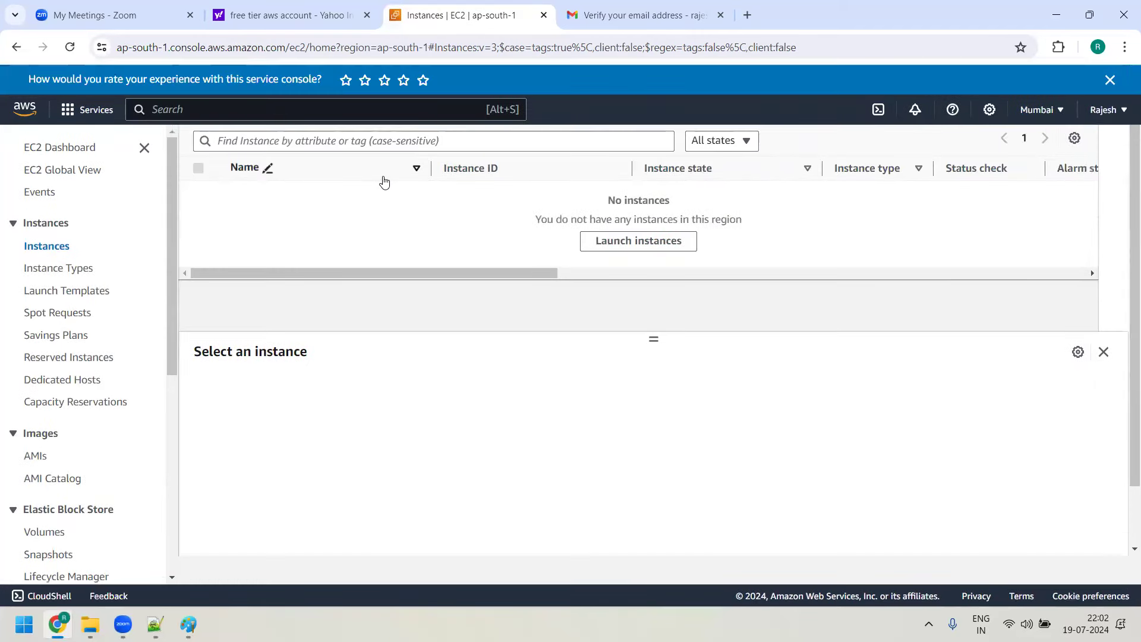
{"action": "left_click", "coordinate": [1110, 79]}
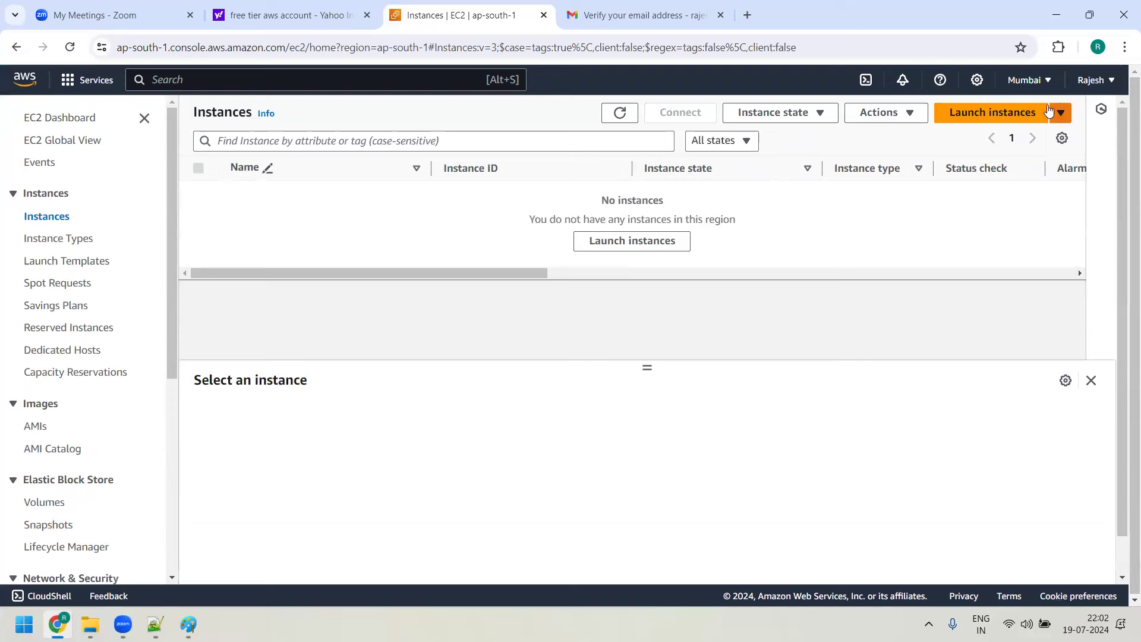
- Switch the region to US West (Oregon) and back to Asia Pacific (Mumbai)
{"action": "left_click", "coordinate": [1032, 79]}
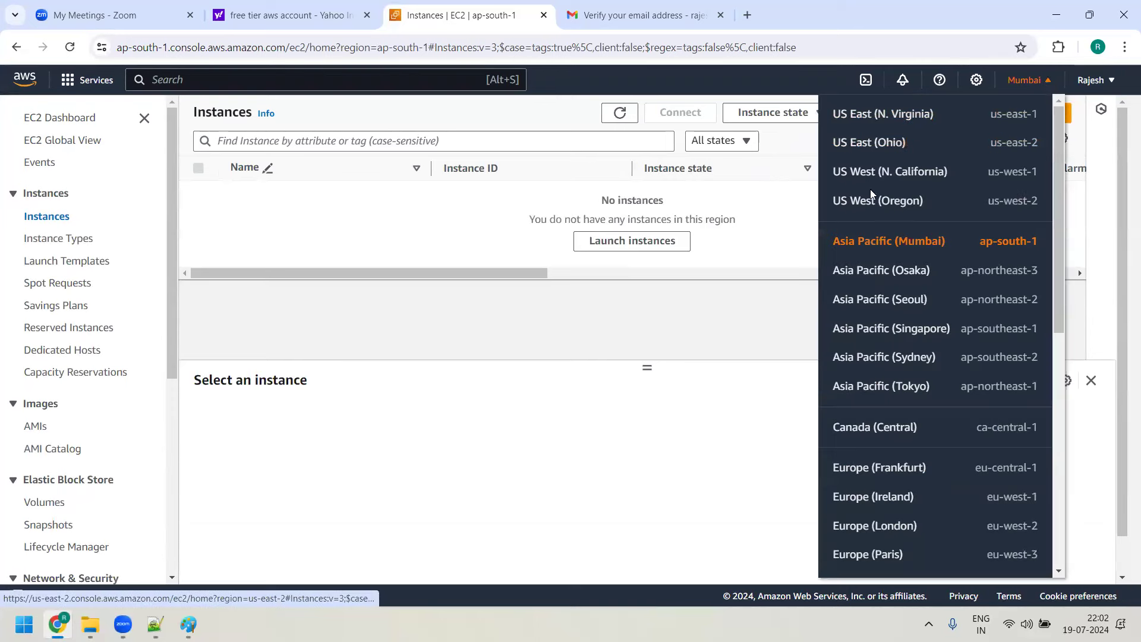
{"action": "left_click", "coordinate": [868, 203]}
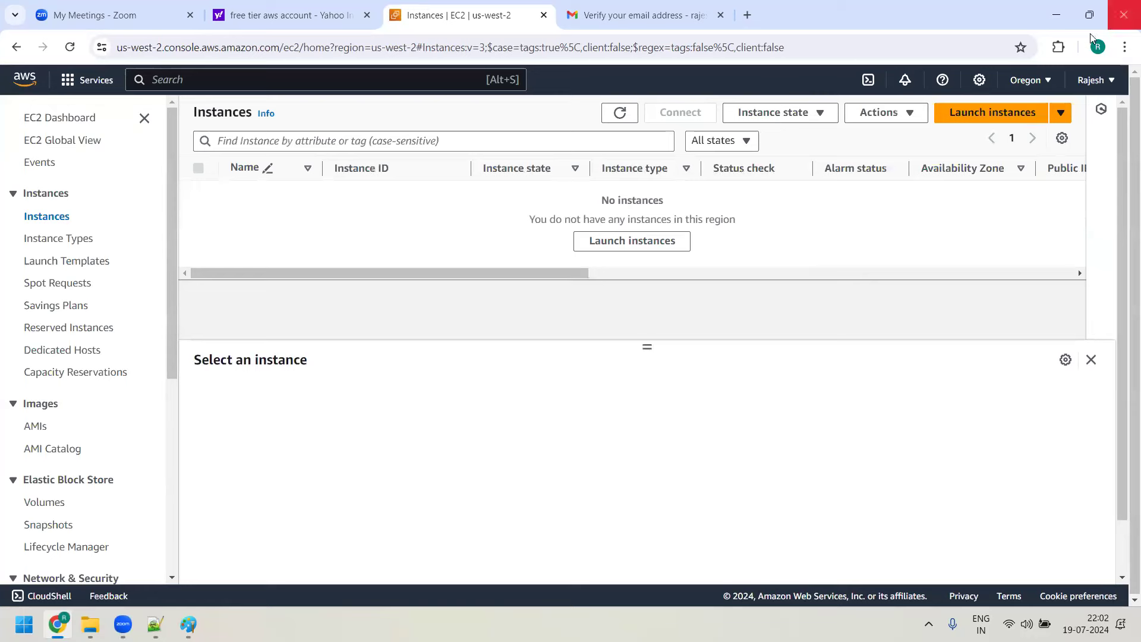
{"action": "left_click", "coordinate": [1034, 85]}
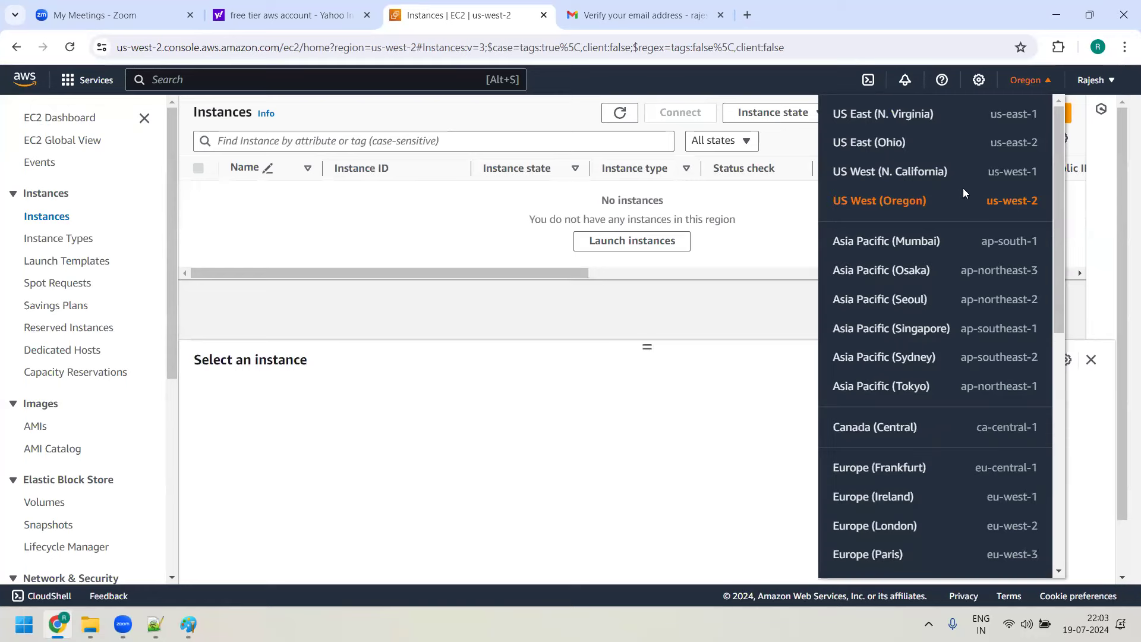
{"action": "left_click", "coordinate": [949, 243]}
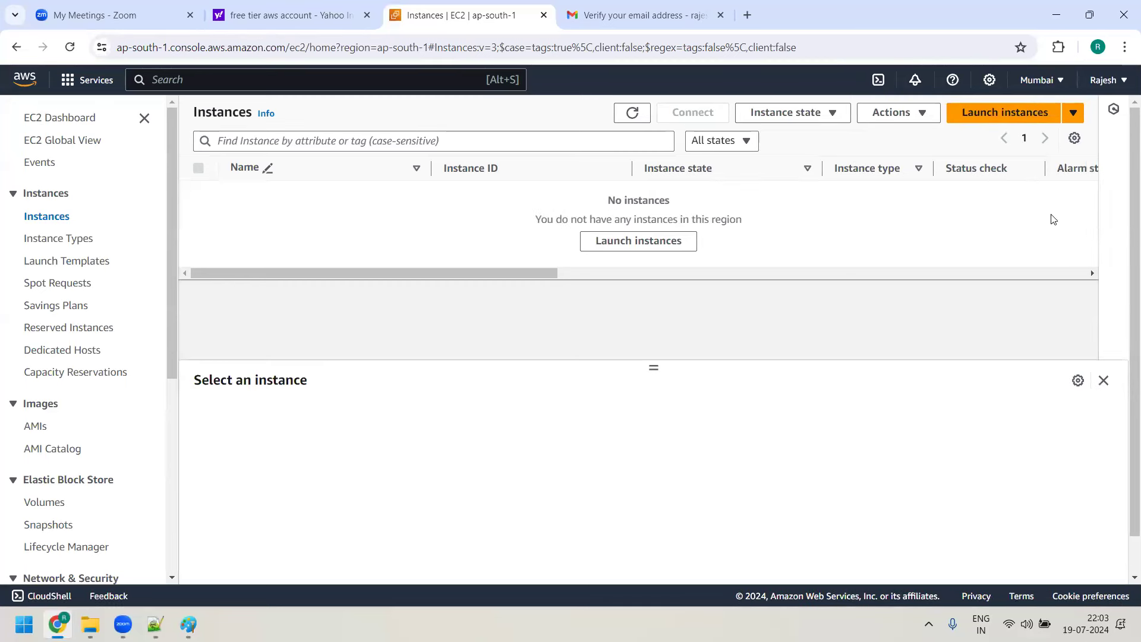
- Start launching a new EC2 instance in Mumbai and review the form's key pair and network settings sections
{"action": "left_click", "coordinate": [995, 116]}
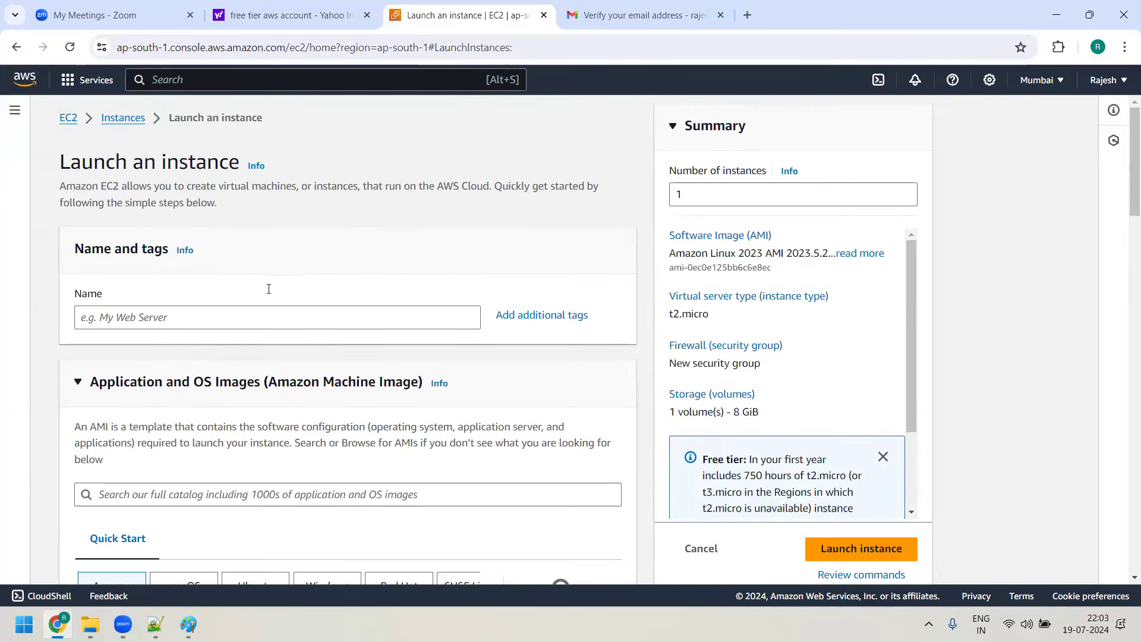
{"action": "scroll", "coordinate": [262, 287], "scroll_direction": "down", "scroll_amount": 3}
{"action": "scroll", "coordinate": [288, 333], "scroll_direction": "down", "scroll_amount": 20}
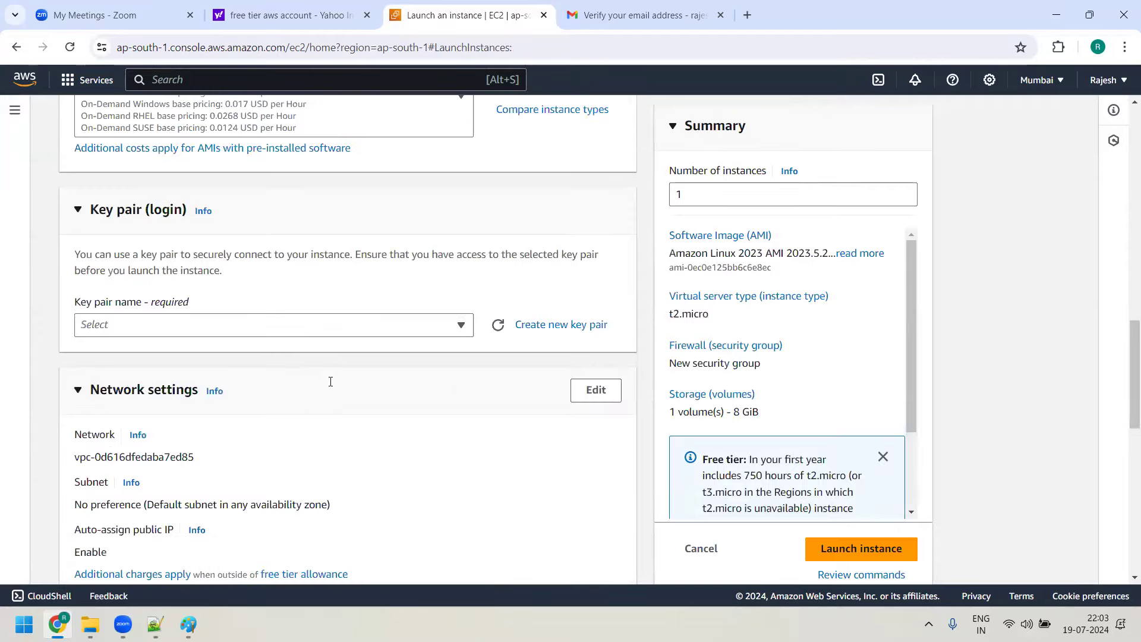
{"action": "scroll", "coordinate": [331, 391], "scroll_direction": "up", "scroll_amount": 15}
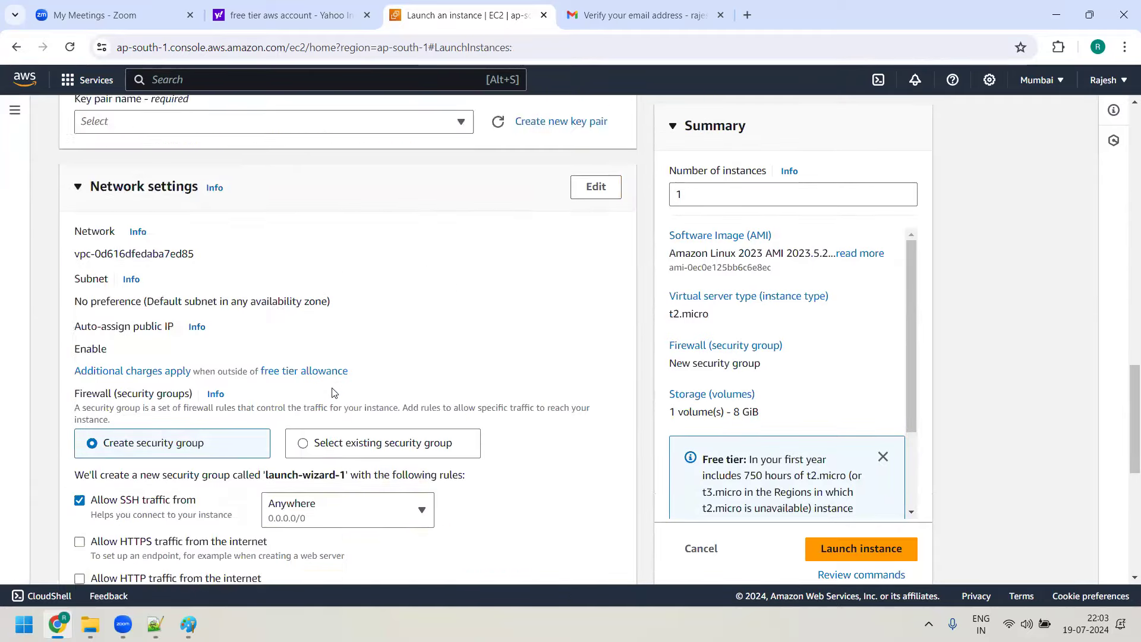
{"action": "scroll", "coordinate": [332, 391], "scroll_direction": "up", "scroll_amount": 5}
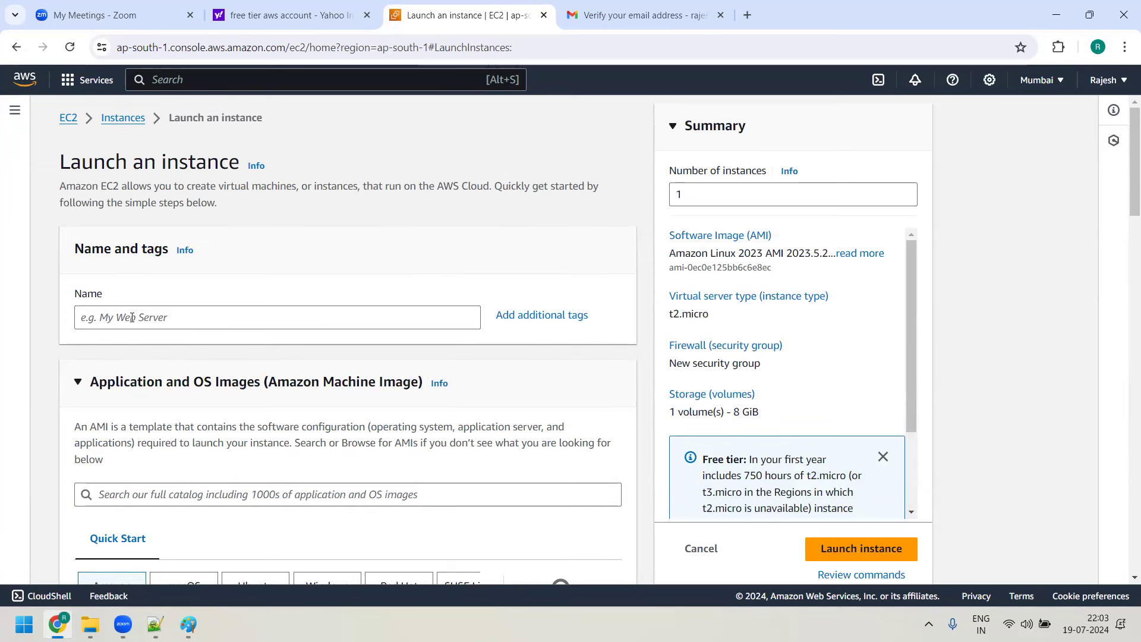
- Name the new instance First-server
{"action": "left_click", "coordinate": [132, 317]}
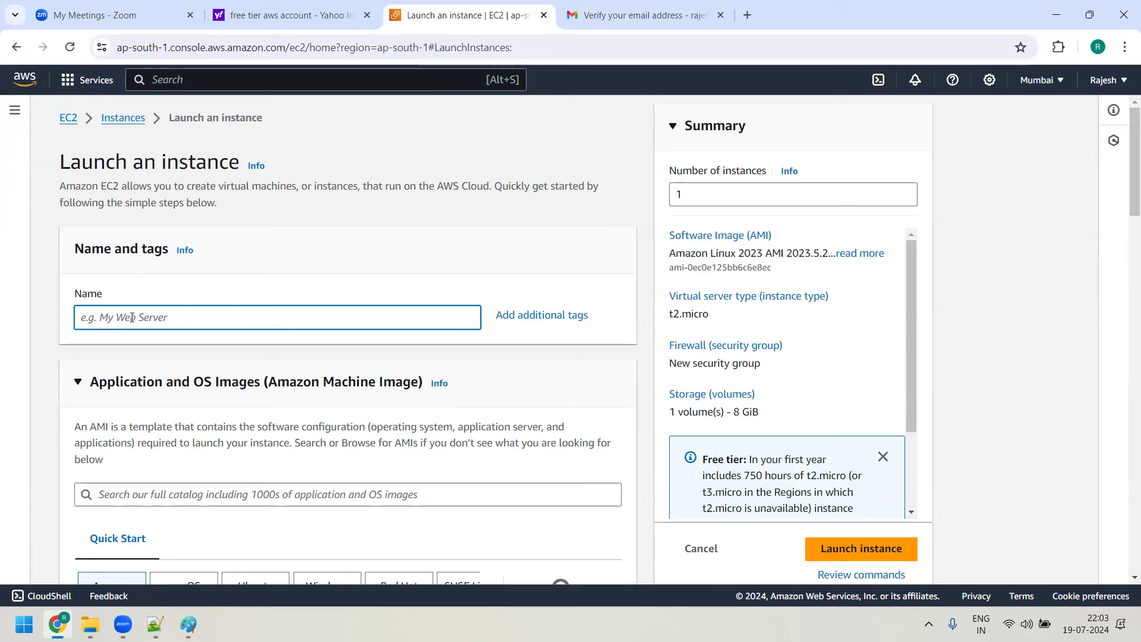
{"action": "type", "text": "First"}
{"action": "type", "text": "-seev"}
{"action": "type", "text": "ver"}
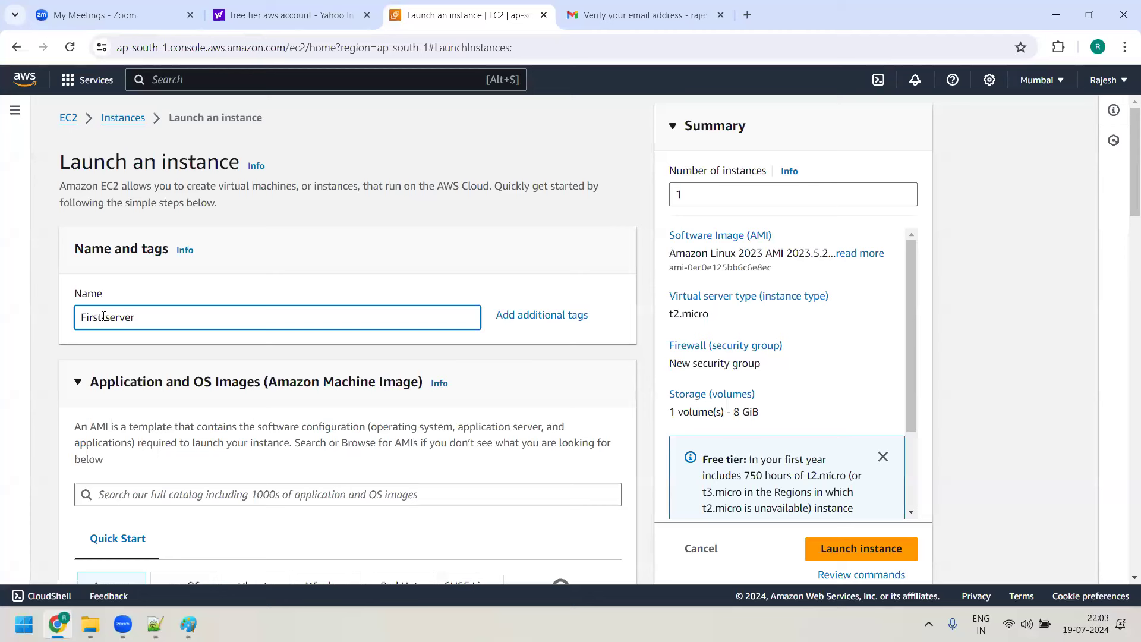
- Highlight the instance's name and review the operating system images offered for the new instance
{"action": "left_click_drag", "start_coordinate": [135, 317], "coordinate": [53, 320]}
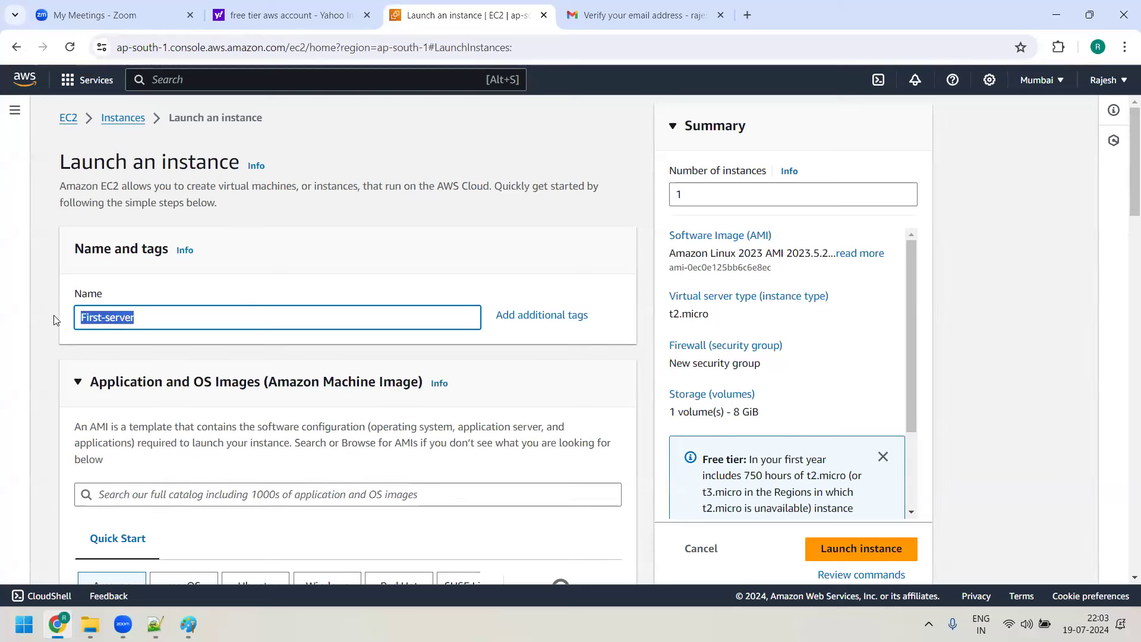
{"action": "left_click", "coordinate": [127, 304]}
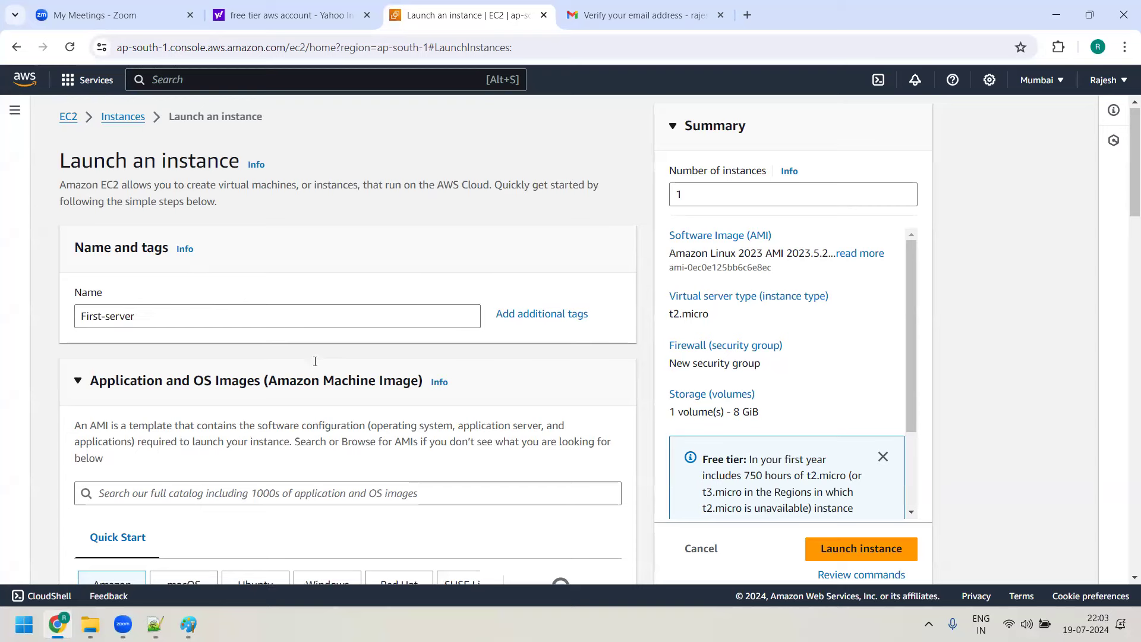
{"action": "scroll", "coordinate": [314, 362], "scroll_direction": "down", "scroll_amount": 5}
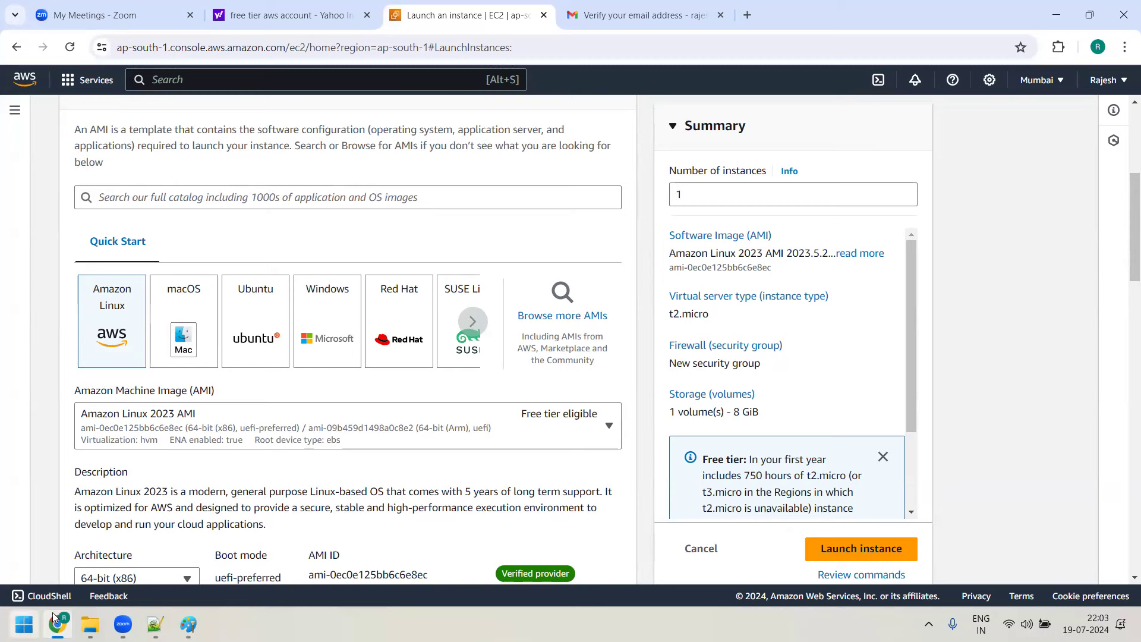
- Switch to Paint and add a text note below the EC2 line reading "Linux --> Redhat, Centos ,"
{"action": "left_click", "coordinate": [156, 624]}
{"action": "scroll", "coordinate": [356, 478], "scroll_direction": "down", "scroll_amount": 1}
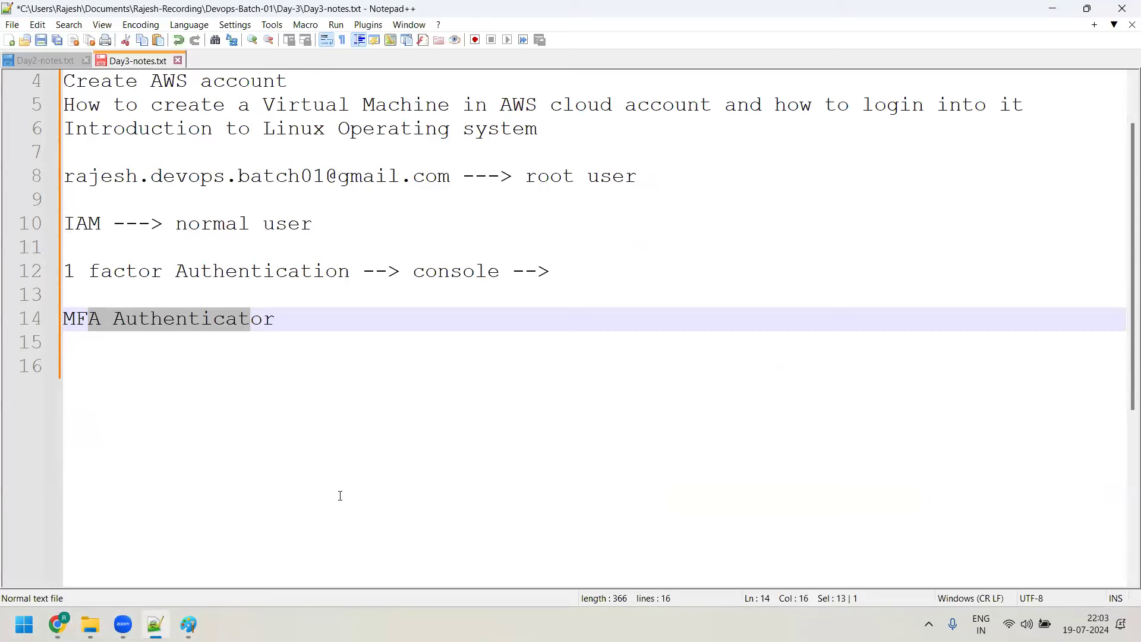
{"action": "left_click", "coordinate": [189, 624]}
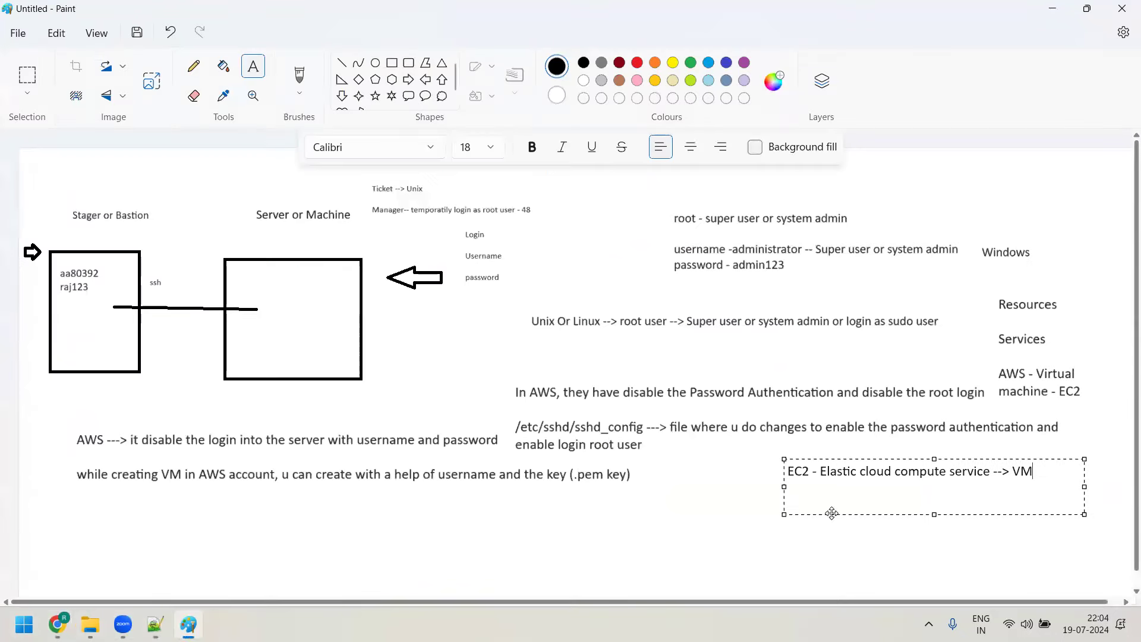
{"action": "left_click", "coordinate": [736, 479]}
{"action": "scroll", "coordinate": [736, 479], "scroll_direction": "down", "scroll_amount": 1}
{"action": "left_click", "coordinate": [660, 476]}
{"action": "left_click_drag", "start_coordinate": [956, 529], "coordinate": [1058, 540]}
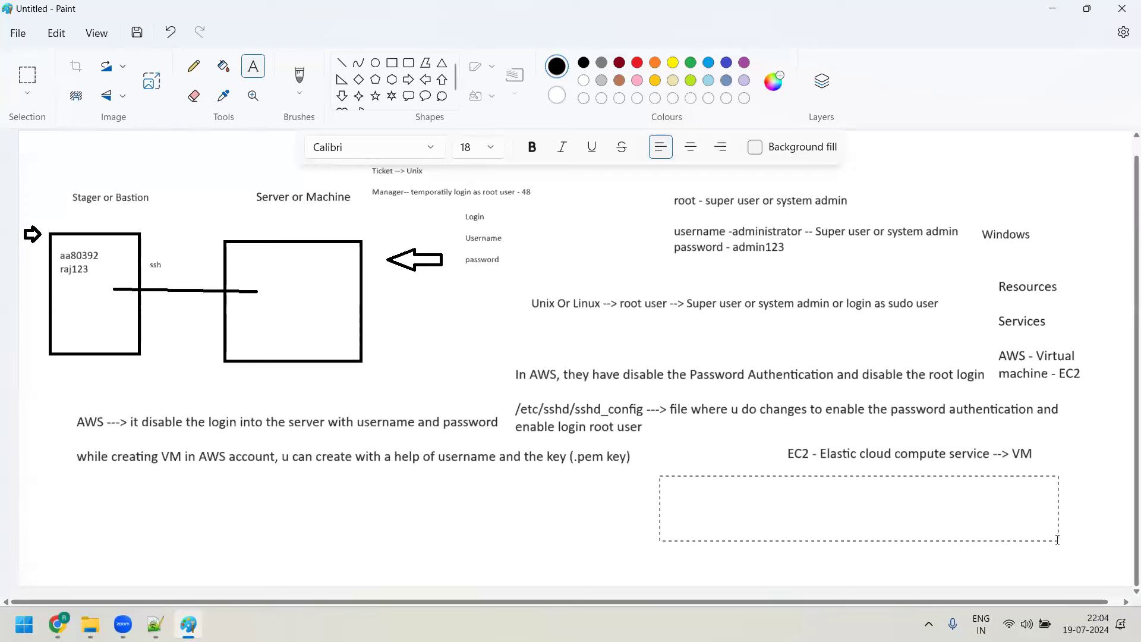
{"action": "type", "text": "Linux --> Redha"}
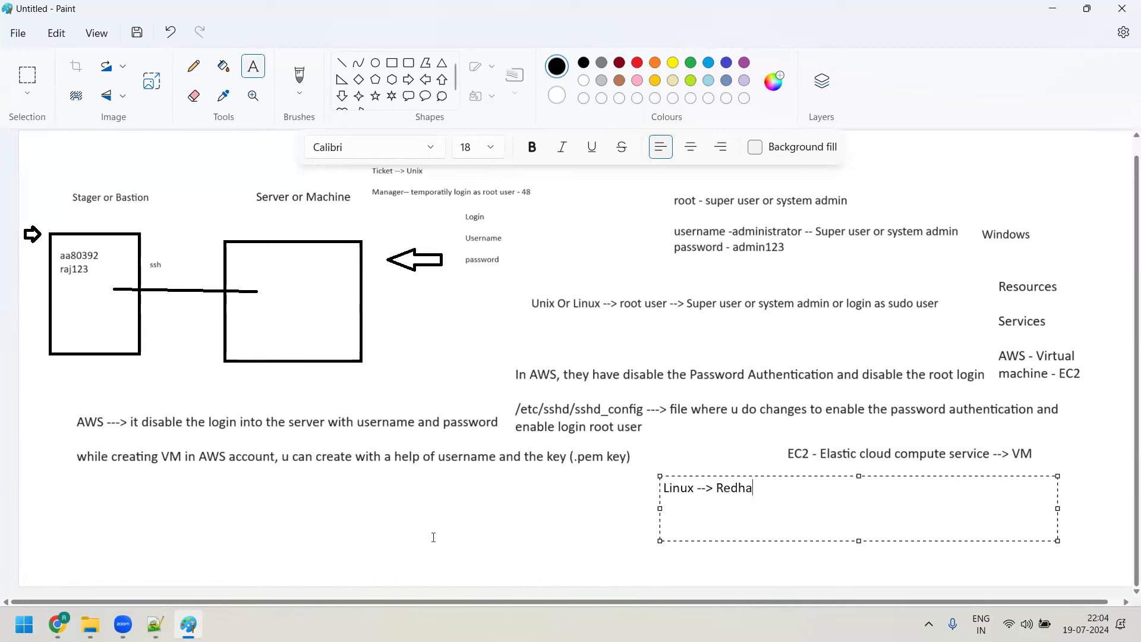
{"action": "type", "text": "t, Centos ,"}
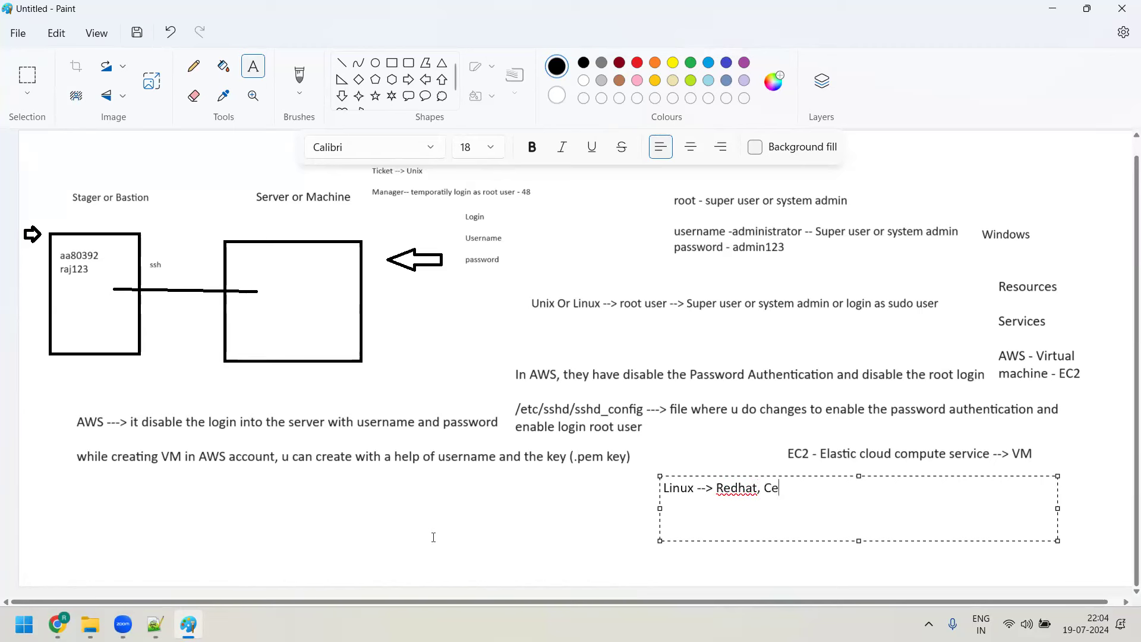
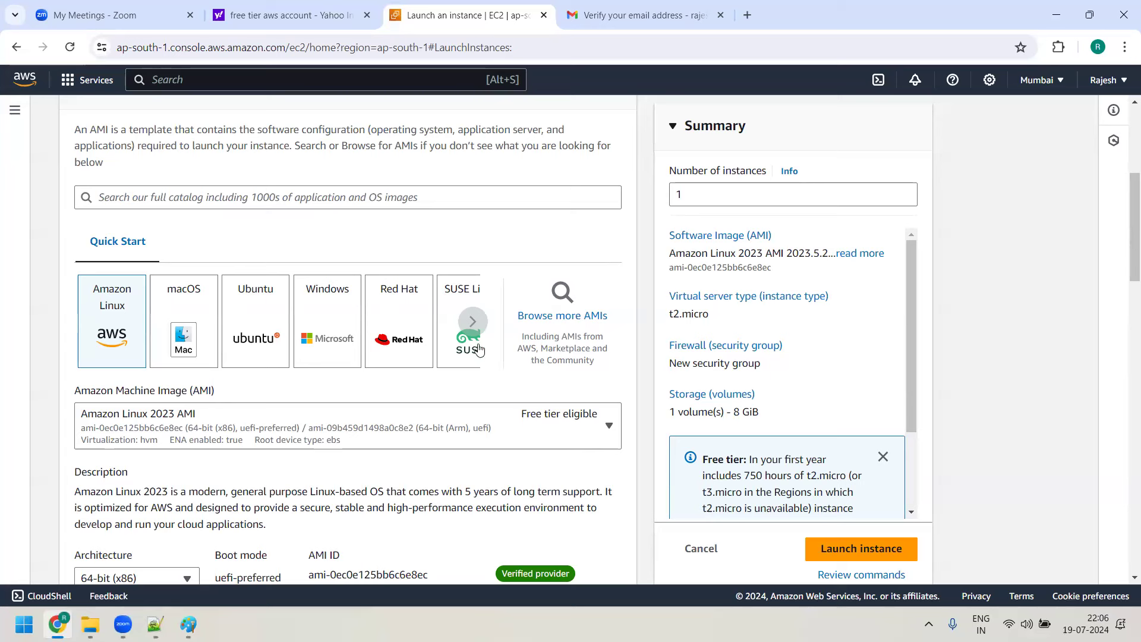
- Choose Ubuntu for the new instance and pick the Ubuntu Server 24.04 LTS (HVM), SSD Volume Type image
{"action": "left_click", "coordinate": [271, 322]}
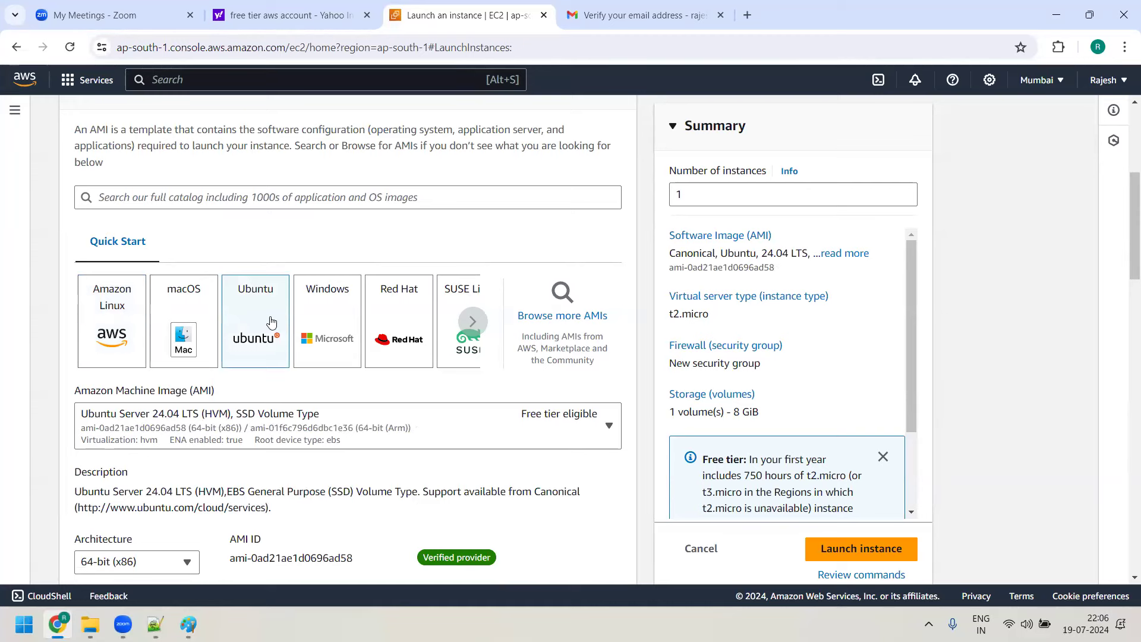
{"action": "scroll", "coordinate": [271, 322], "scroll_direction": "down", "scroll_amount": 4}
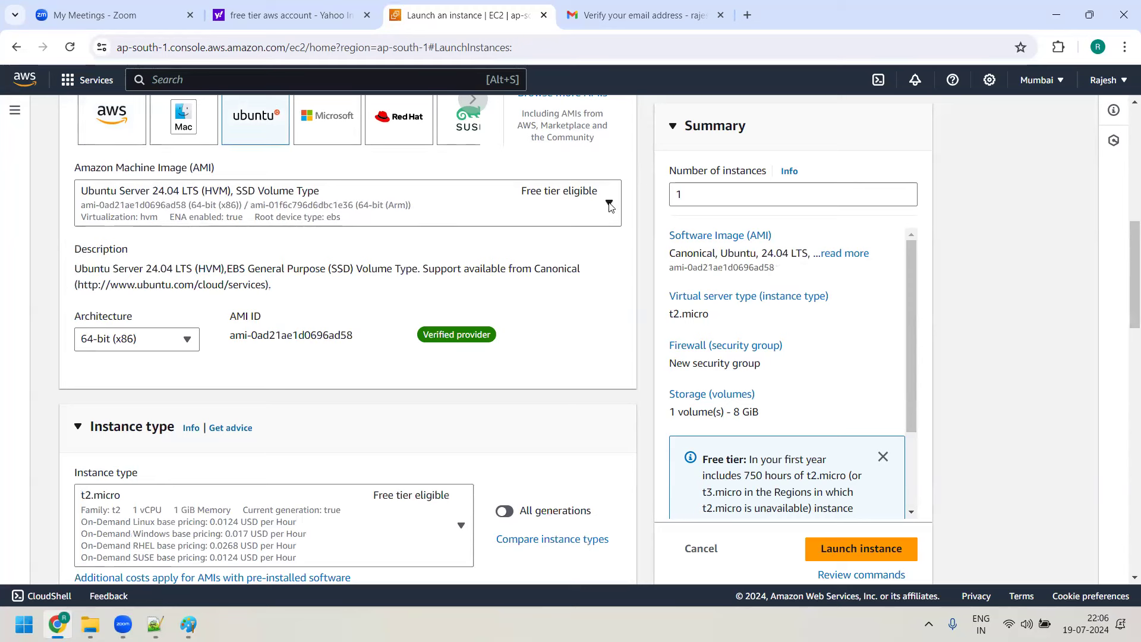
{"action": "left_click", "coordinate": [612, 209]}
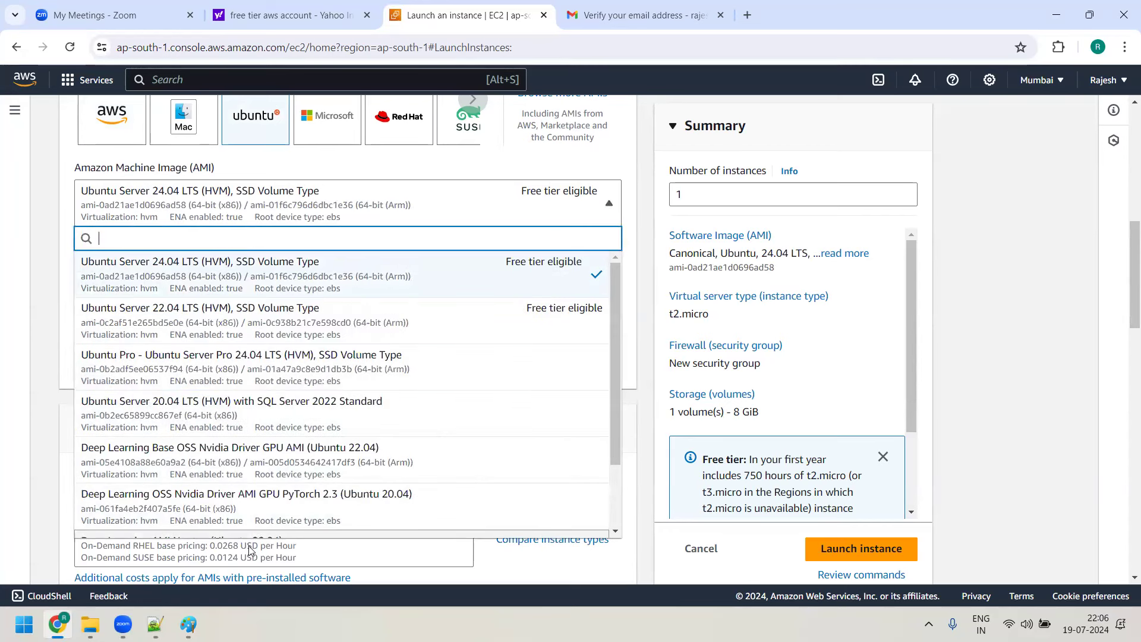
{"action": "left_click", "coordinate": [734, 321]}
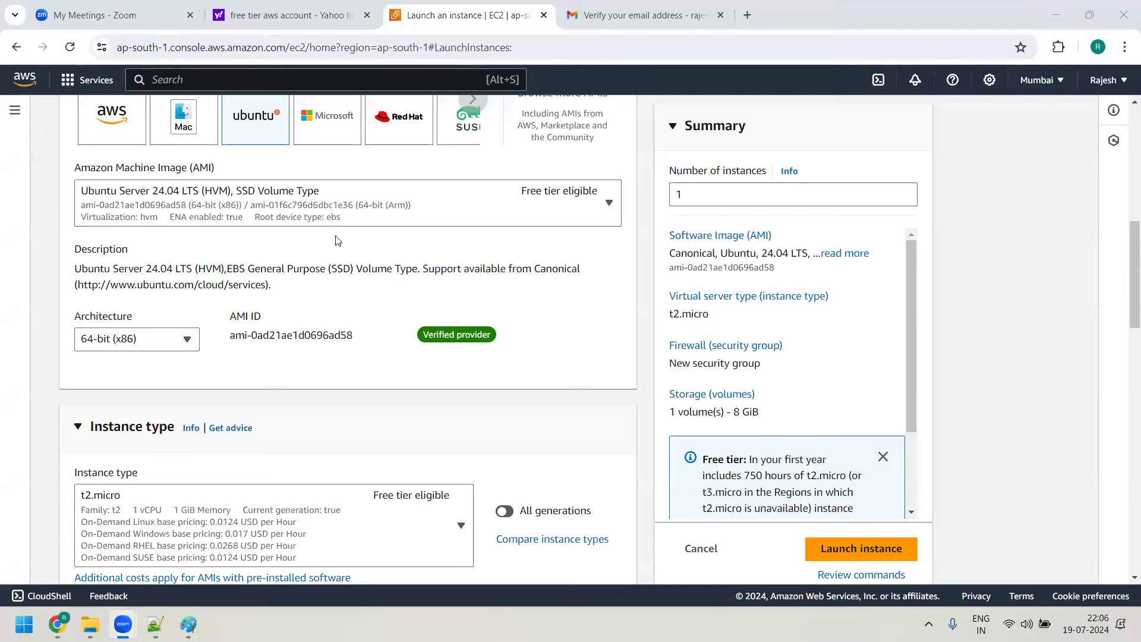
{"action": "left_click", "coordinate": [329, 208]}
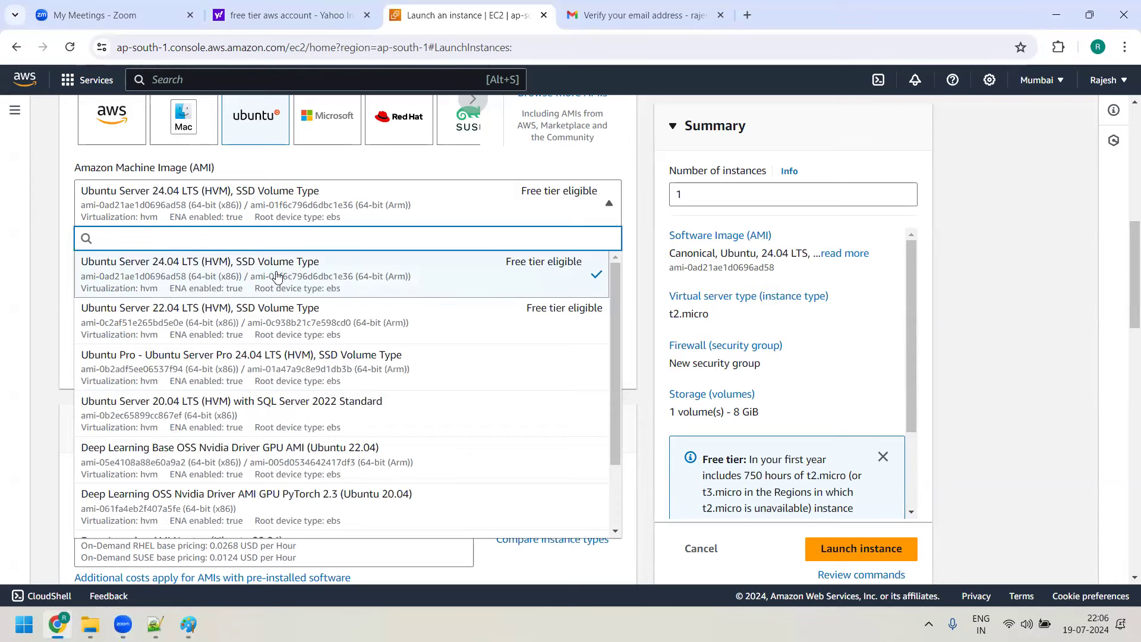
{"action": "left_click", "coordinate": [202, 262]}
{"action": "left_click", "coordinate": [797, 443]}
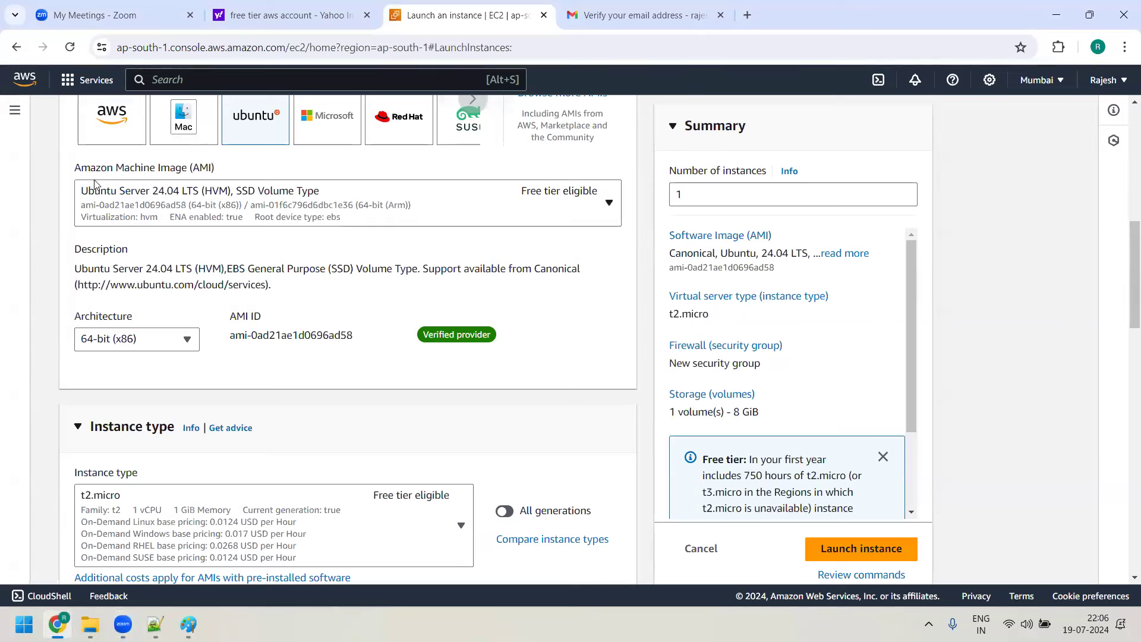
- Highlight the Amazon Machine Image label, switch to Notepad++ and begin a line below "MFA Authenticator" reading "ISO Image --->"
{"action": "left_click_drag", "start_coordinate": [74, 169], "coordinate": [216, 172]}
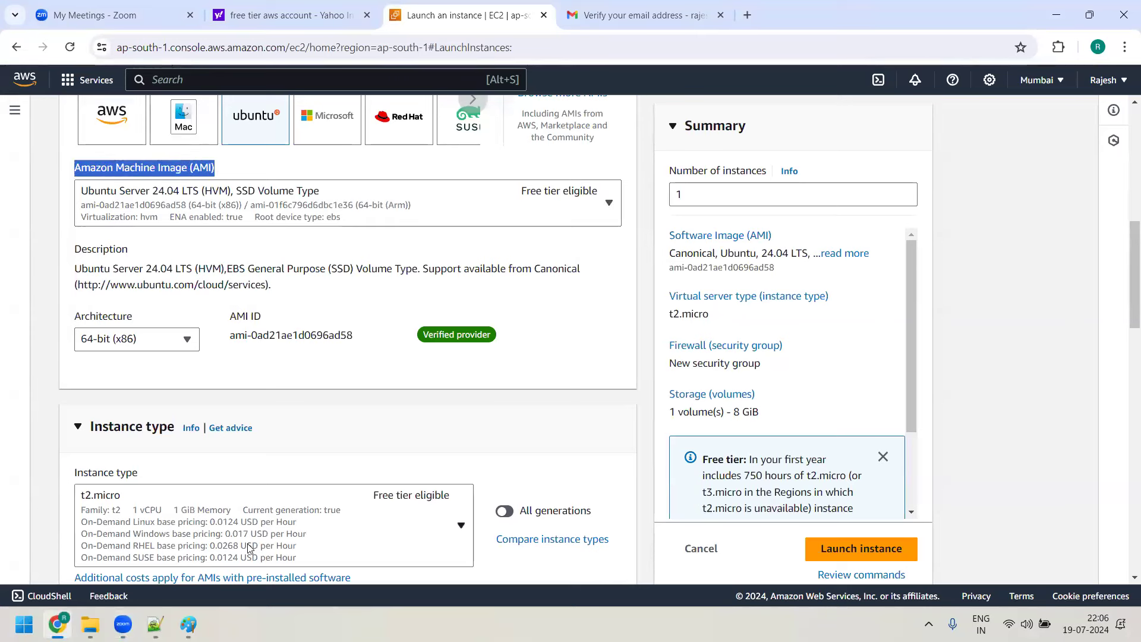
{"action": "left_click", "coordinate": [155, 624]}
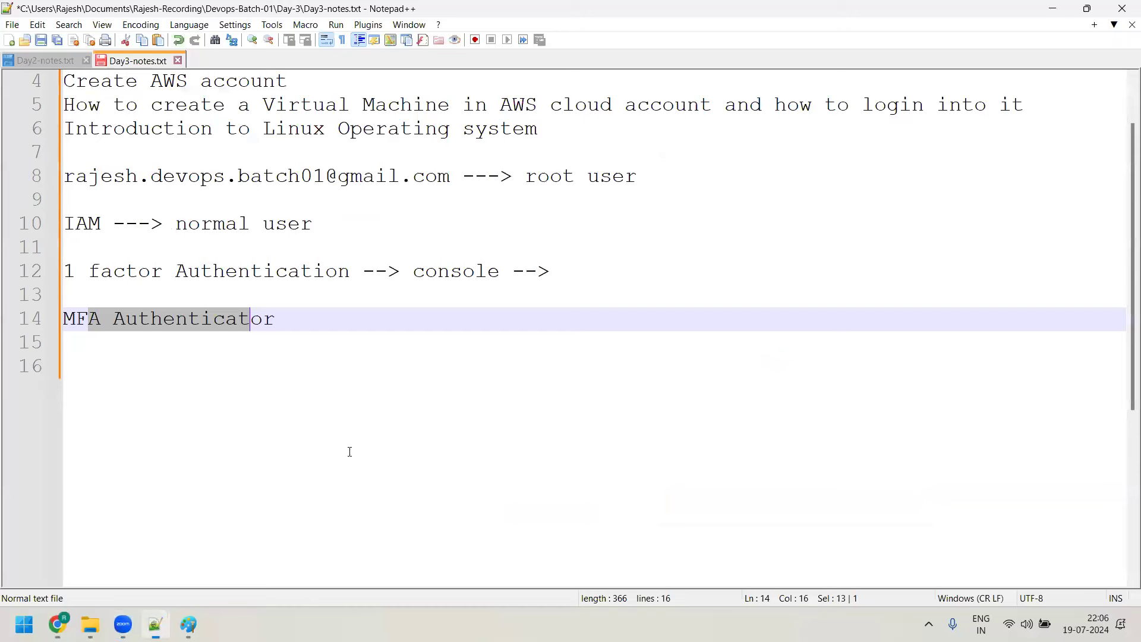
{"action": "left_click", "coordinate": [366, 343]}
{"action": "key", "text": "Return"}
{"action": "key", "text": "Return"}
{"action": "type", "text": "ISO Image --->"}
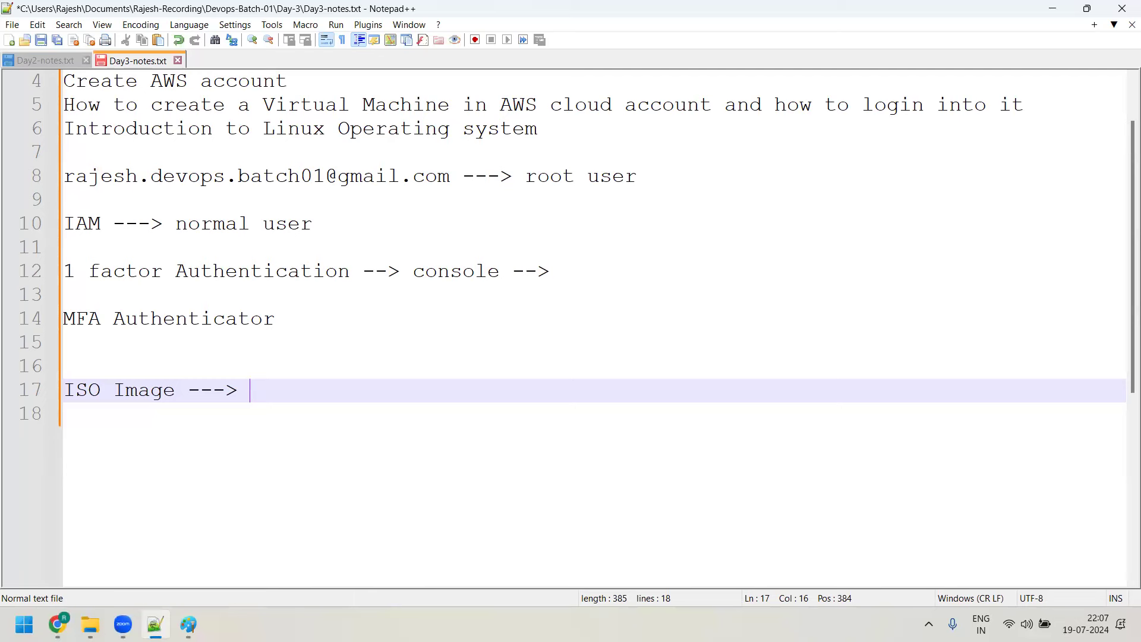
- Continue the ISO Image line in the notes with "Bootable image --> HDD"
{"action": "key", "text": "alt+Tab"}
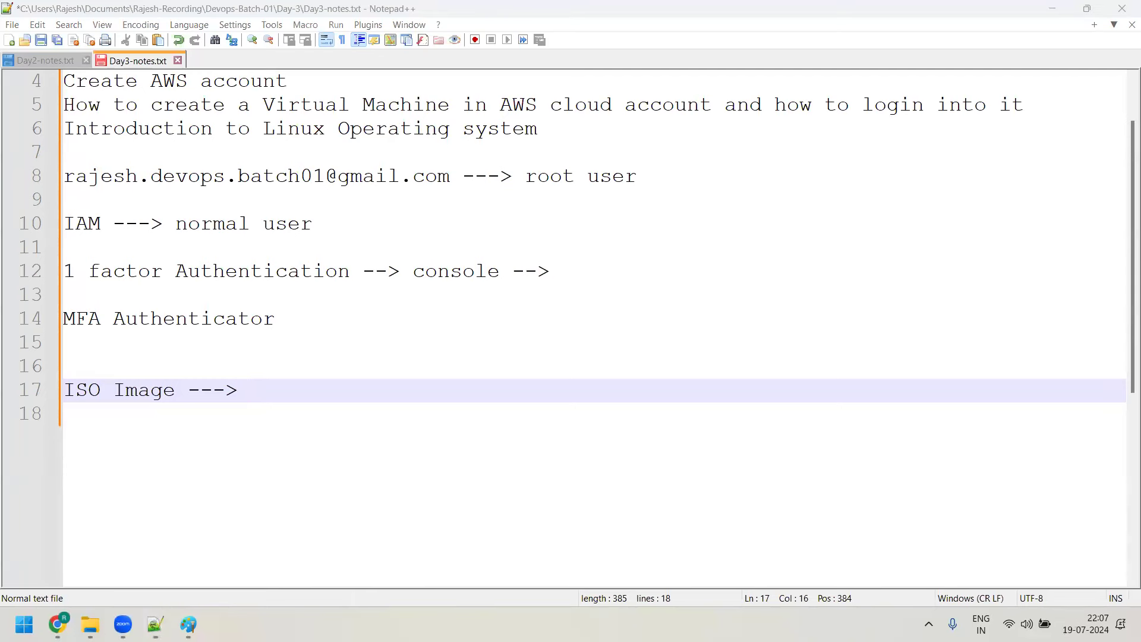
{"action": "left_click", "coordinate": [336, 380]}
{"action": "type", "text": "Bootable image 00"}
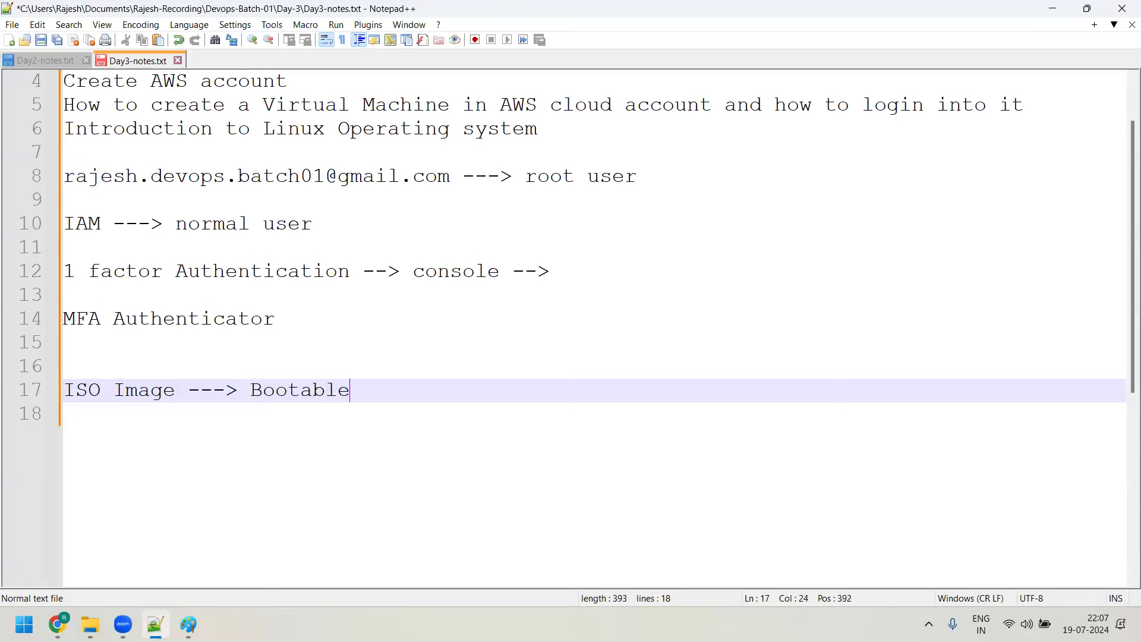
{"action": "key", "text": "BackSpace"}
{"action": "type", "text": "=="}
{"action": "key", "text": "BackSpace"}
{"action": "key", "text": "BackSpace"}
{"action": "key", "text": "BackSpace"}
{"action": "type", "text": "--> HDD"}
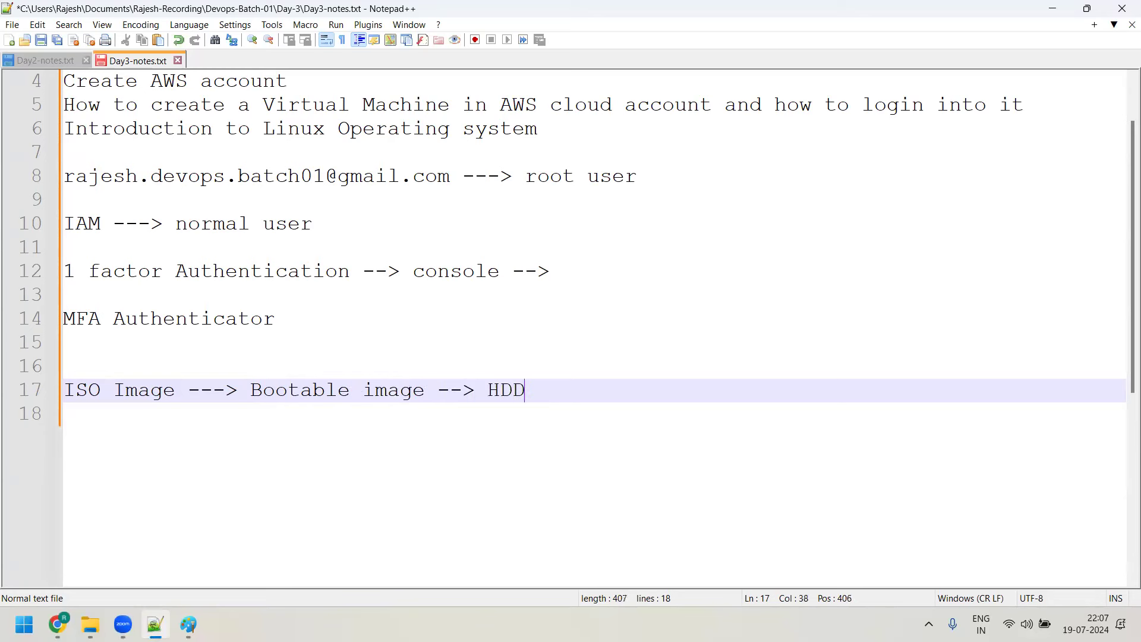
{"action": "type", "text": ", DVD, Flash drive"}
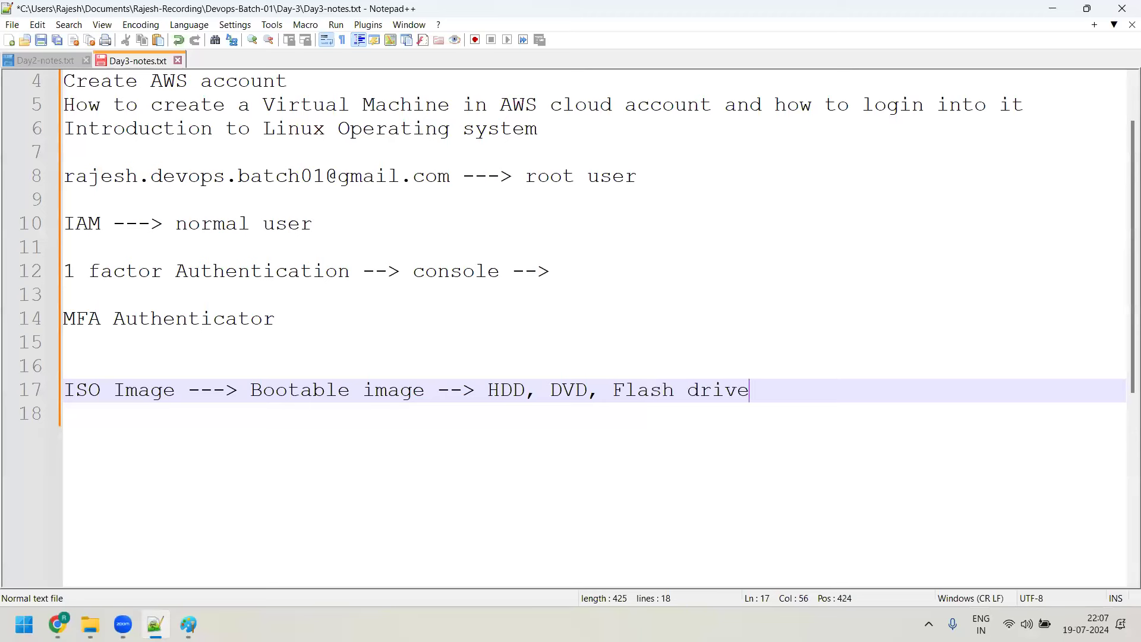
{"action": "type", "text": " (pen drive )"}
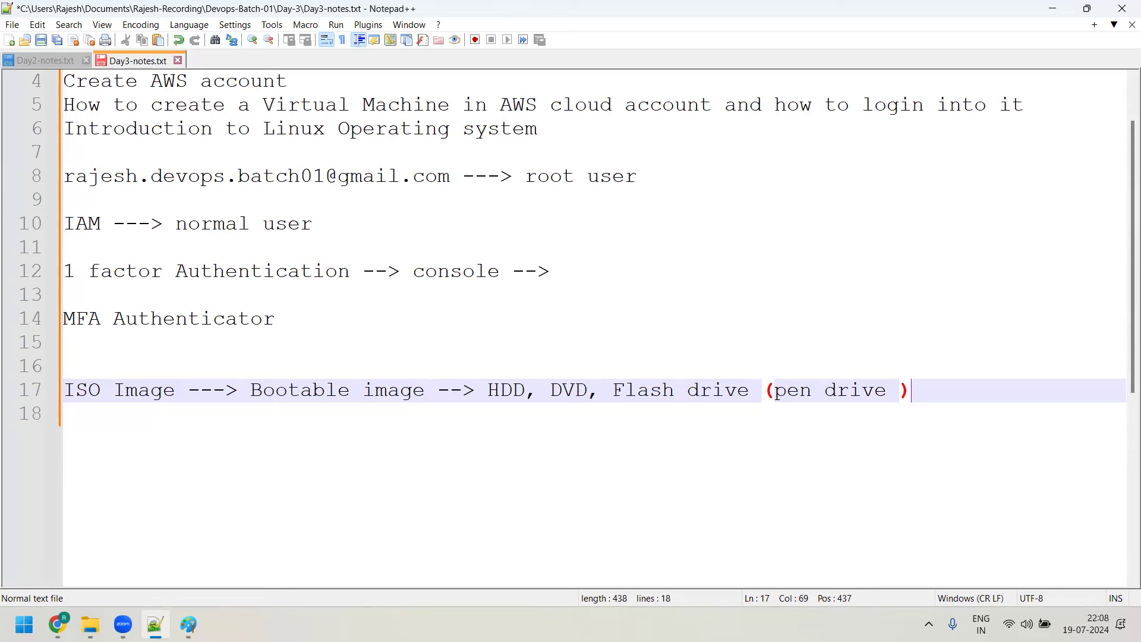
- Add a new line below the ISO Image note reading "AMI (Amazon machine image )"
{"action": "key", "text": "Return"}
{"action": "key", "text": "Return"}
{"action": "type", "text": "AMI"}
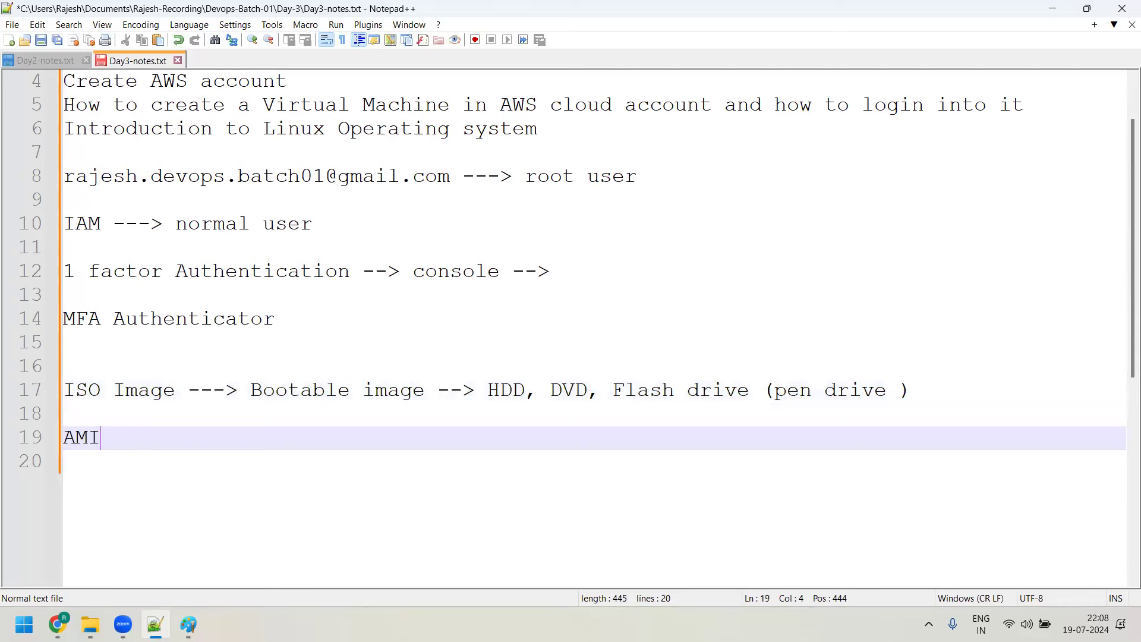
{"action": "type", "text": " (Amao"}
{"action": "key", "text": "BackSpace"}
{"action": "type", "text": "zon"}
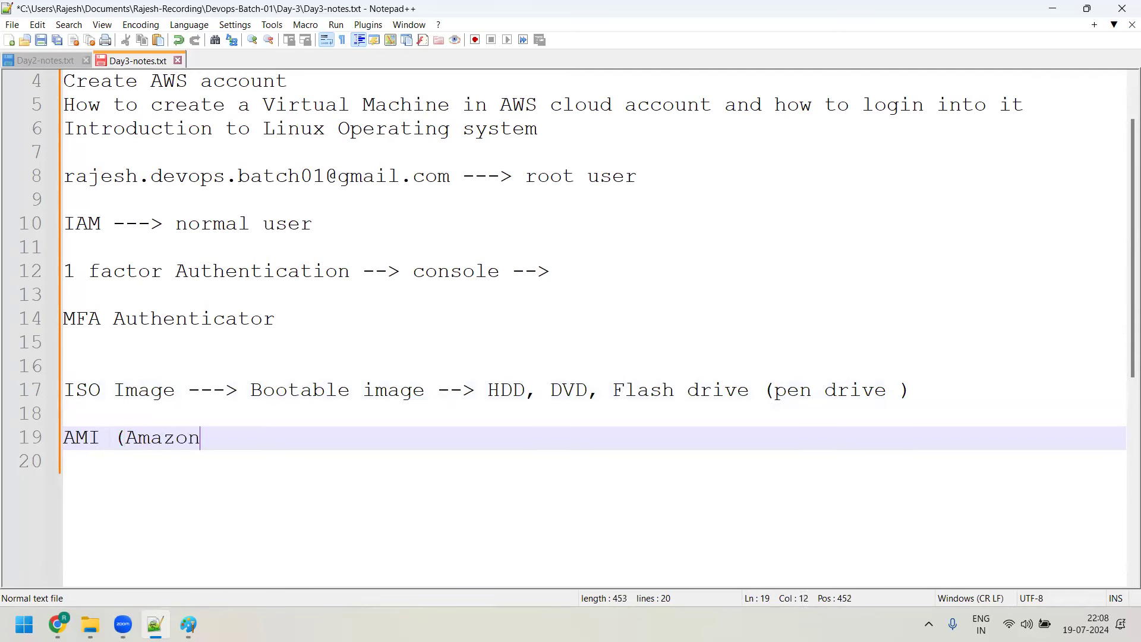
{"action": "type", "text": " machine imag"}
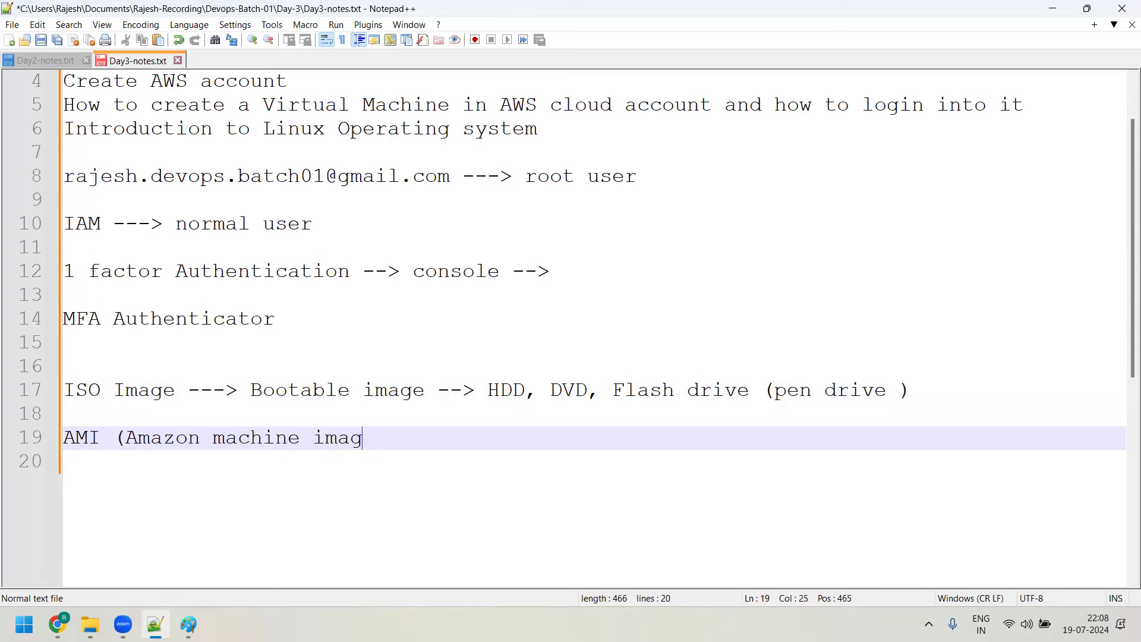
{"action": "type", "text": "e )"}
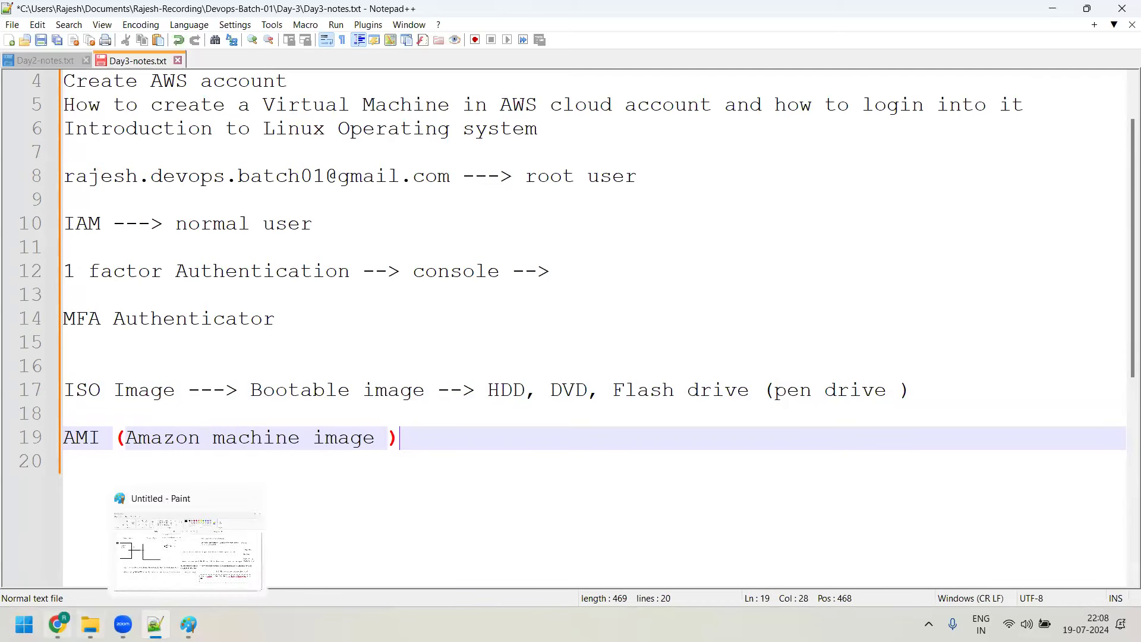
- Switch to Chrome to highlight the Machine Image label, and open a new blank Paint window
{"action": "left_click", "coordinate": [78, 537]}
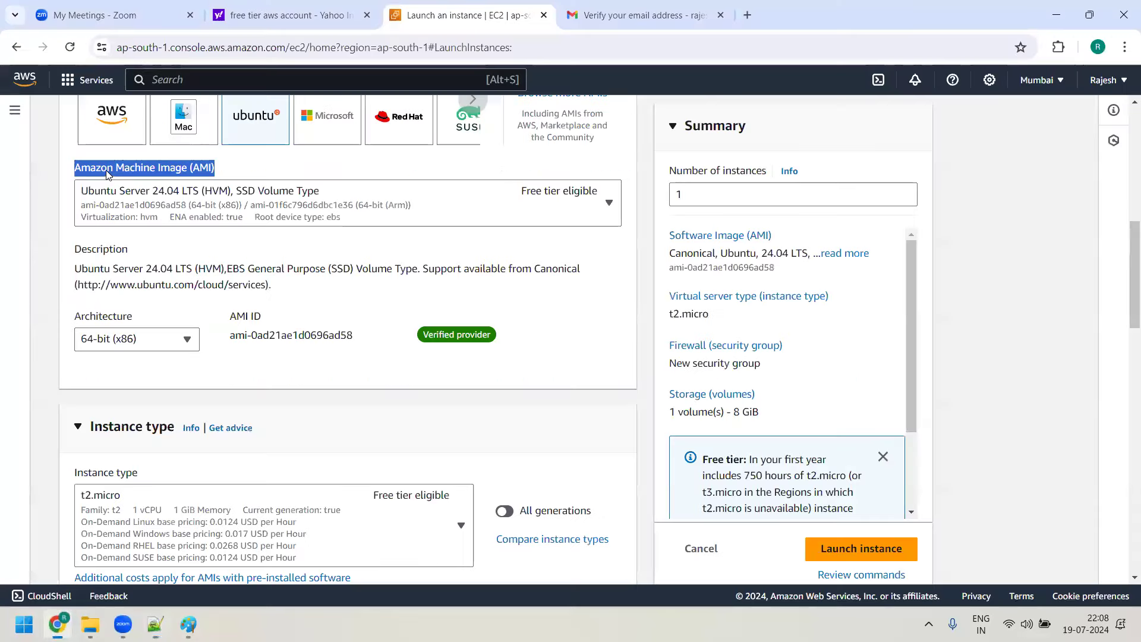
{"action": "left_click_drag", "start_coordinate": [114, 171], "coordinate": [200, 173]}
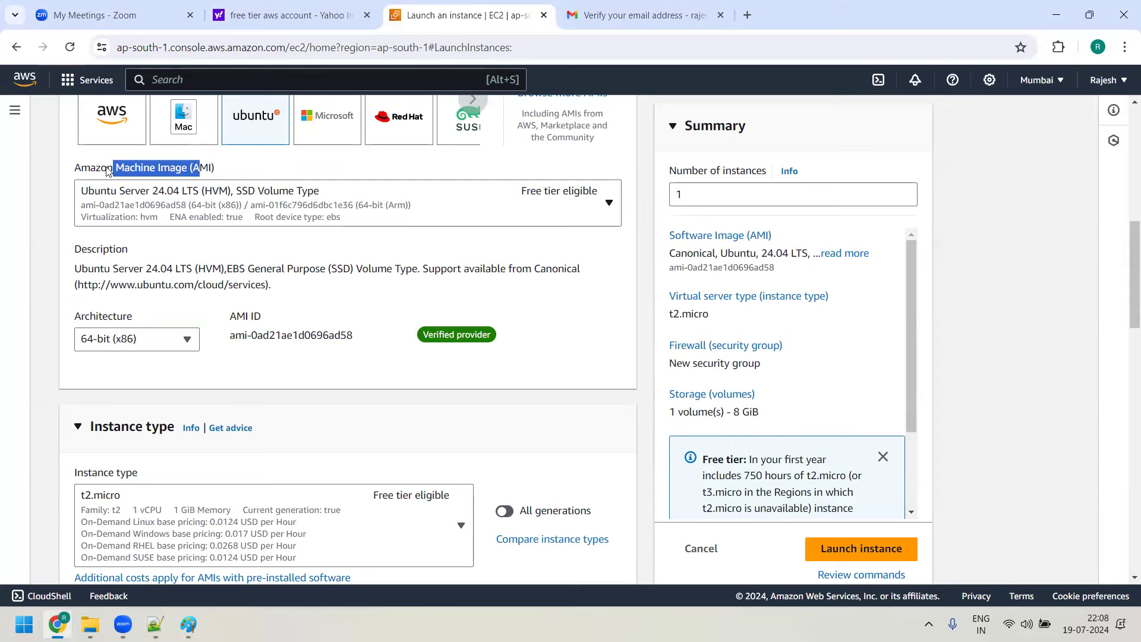
{"action": "left_click", "coordinate": [191, 624]}
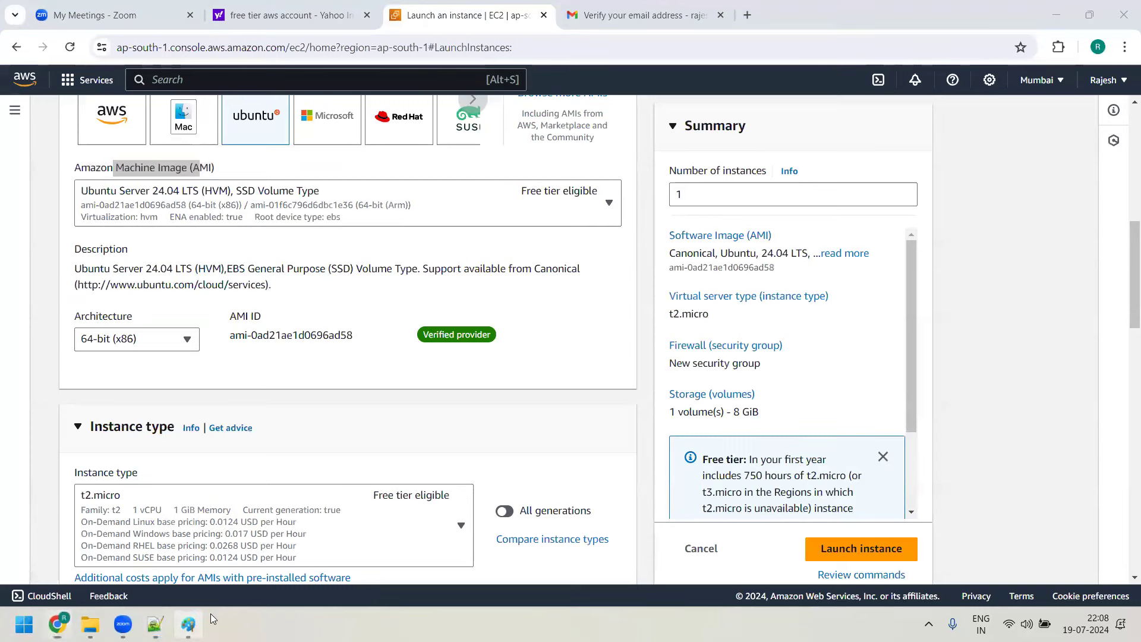
{"action": "left_click", "coordinate": [24, 624]}
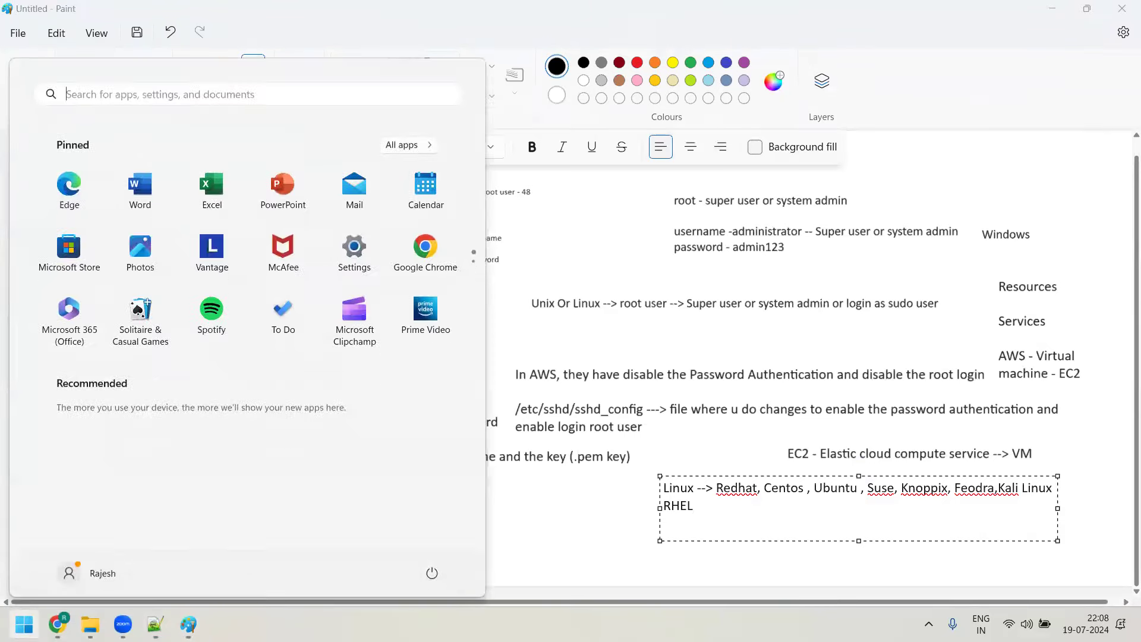
{"action": "type", "text": "mspaint"}
{"action": "key", "text": "Return"}
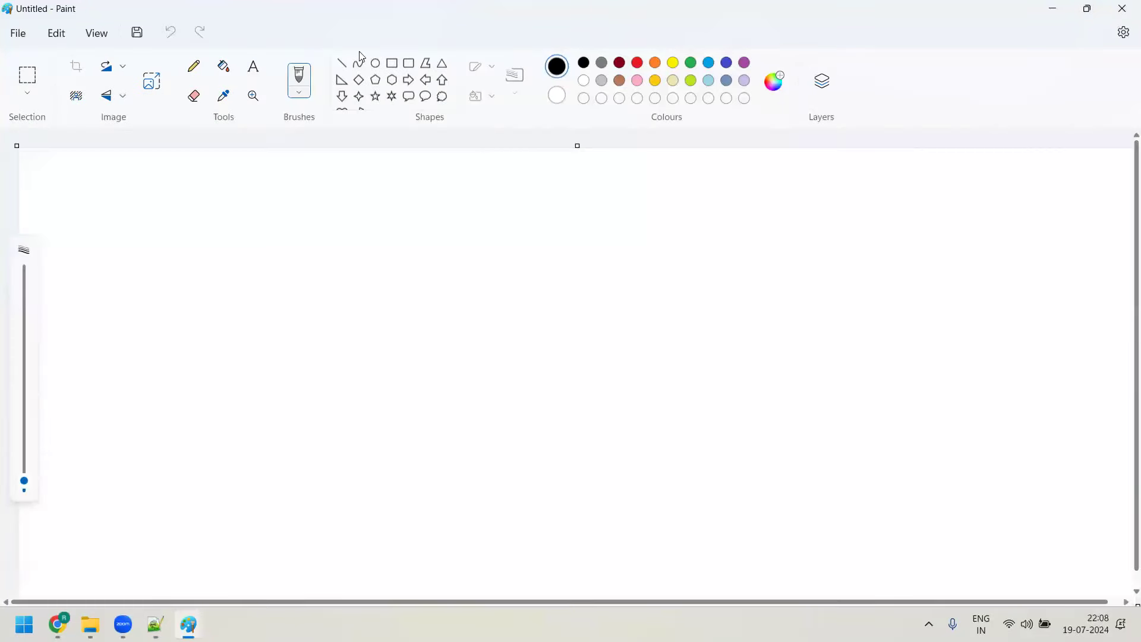
- Draw a large square outline on the blank canvas with a smaller rectangle inside it
{"action": "left_click", "coordinate": [392, 63]}
{"action": "left_click_drag", "start_coordinate": [249, 233], "coordinate": [276, 283]}
{"action": "left_click_drag", "start_coordinate": [297, 322], "coordinate": [411, 386]}
{"action": "left_click", "coordinate": [255, 73]}
{"action": "left_click", "coordinate": [320, 294]}
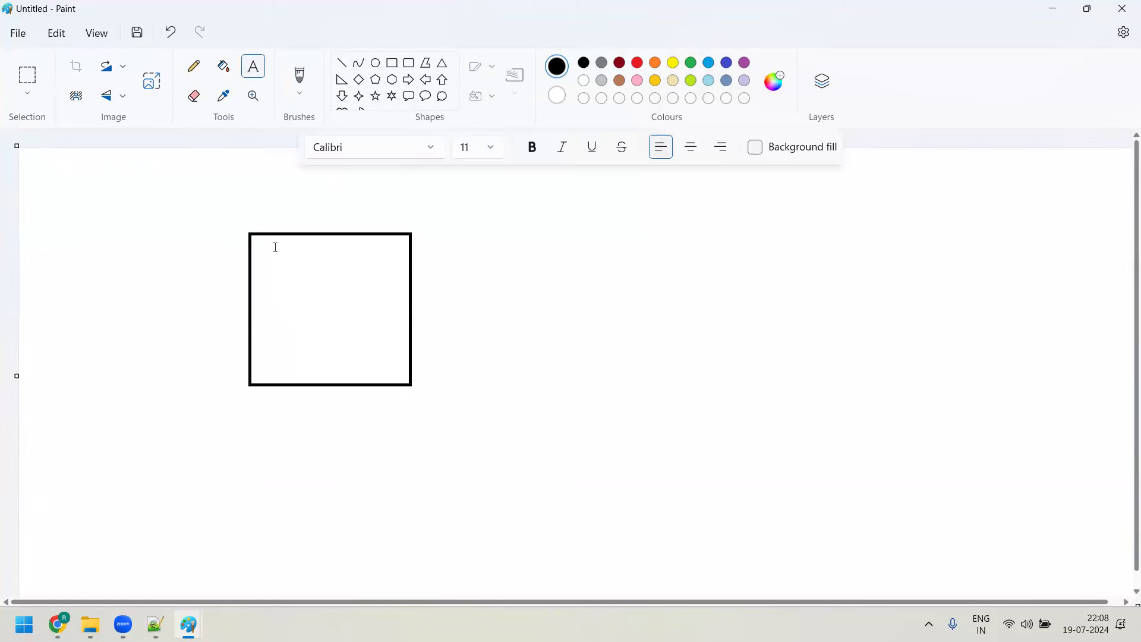
{"action": "left_click", "coordinate": [391, 63]}
{"action": "left_click_drag", "start_coordinate": [281, 289], "coordinate": [375, 354]}
- Add the text "Motherboard", "CPU" and "RAM , Perheical device" inside the inner rectangle and fit it within the outline
{"action": "left_click", "coordinate": [253, 66]}
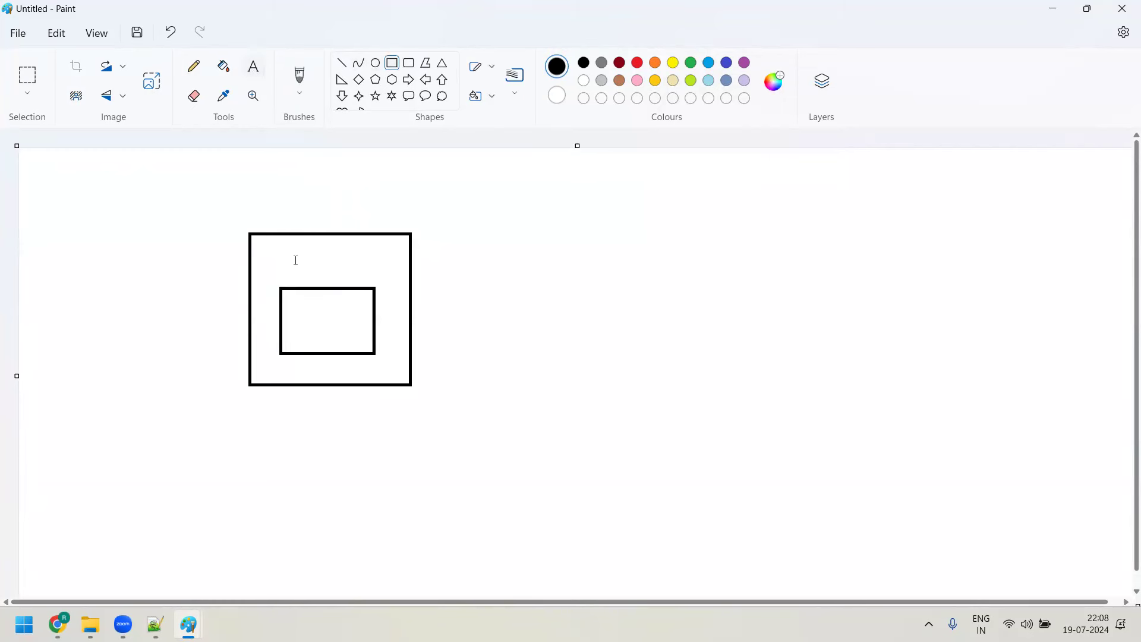
{"action": "left_click_drag", "start_coordinate": [284, 303], "coordinate": [365, 353]}
{"action": "type", "text": "Mothe"}
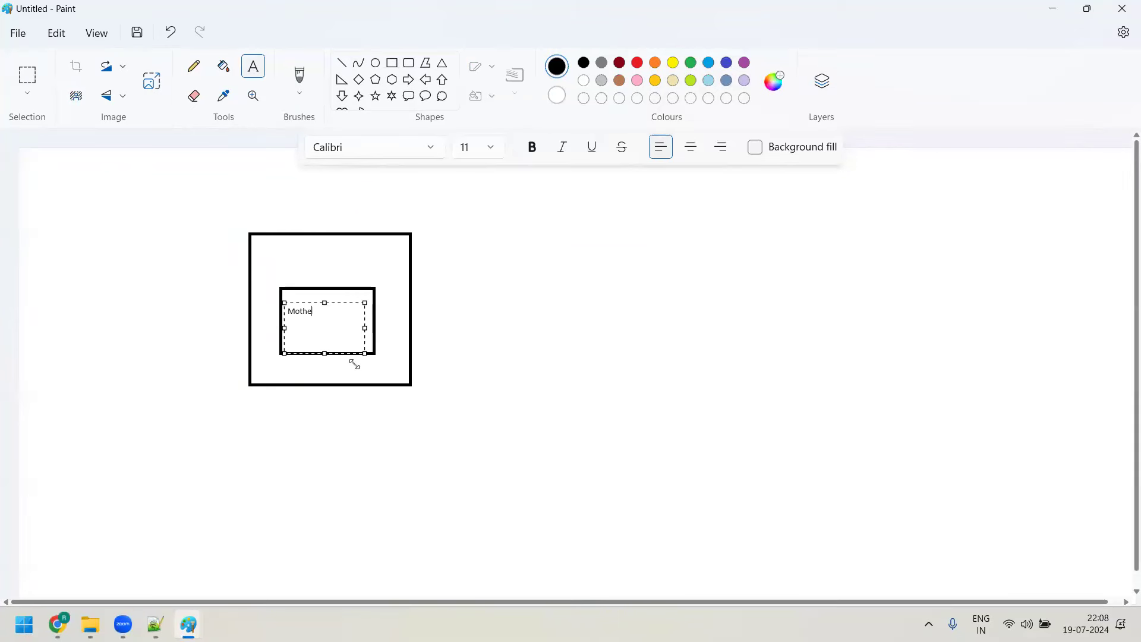
{"action": "type", "text": "rboardCPU"}
{"action": "type", "text": " RAM"}
{"action": "type", "text": " , Perheical dev"}
{"action": "type", "text": "ice"}
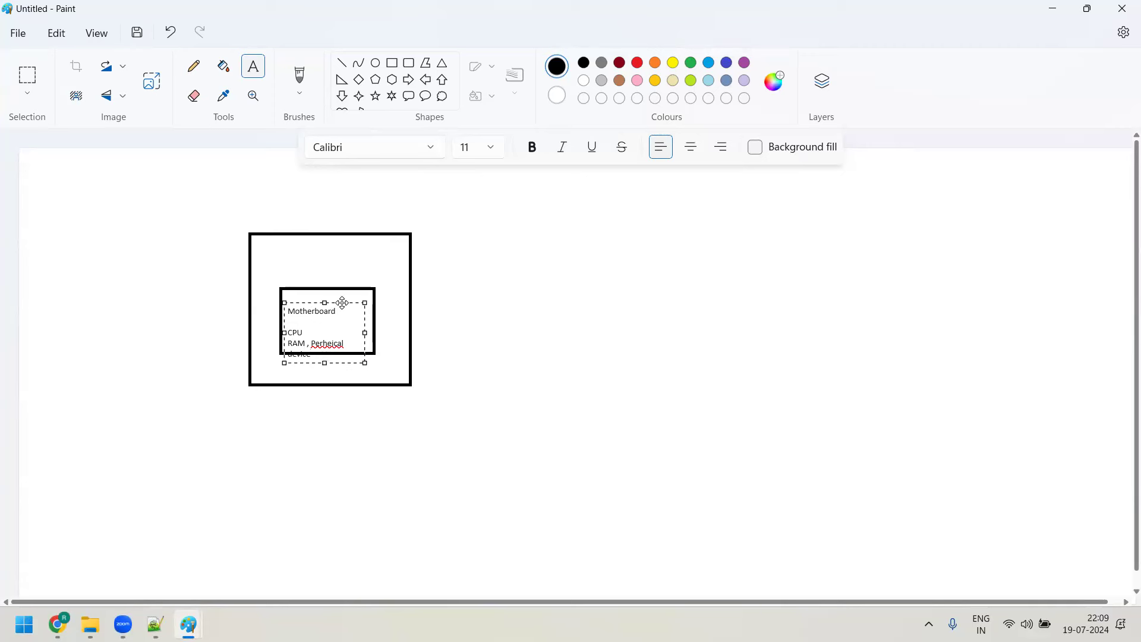
{"action": "left_click_drag", "start_coordinate": [324, 302], "coordinate": [325, 294]}
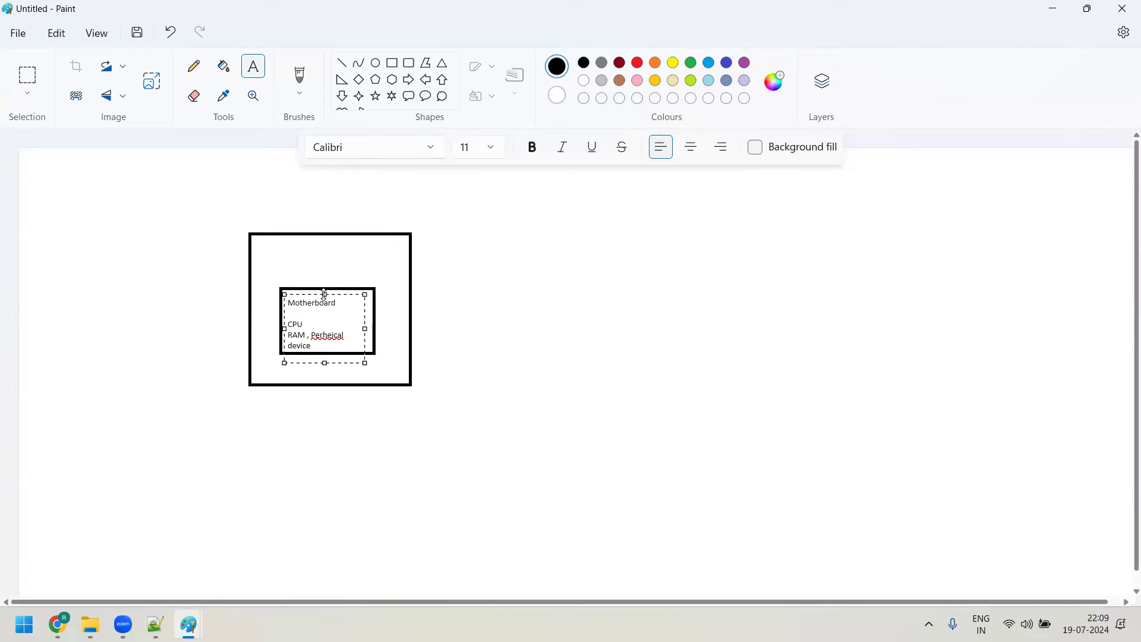
{"action": "left_click", "coordinate": [482, 310]}
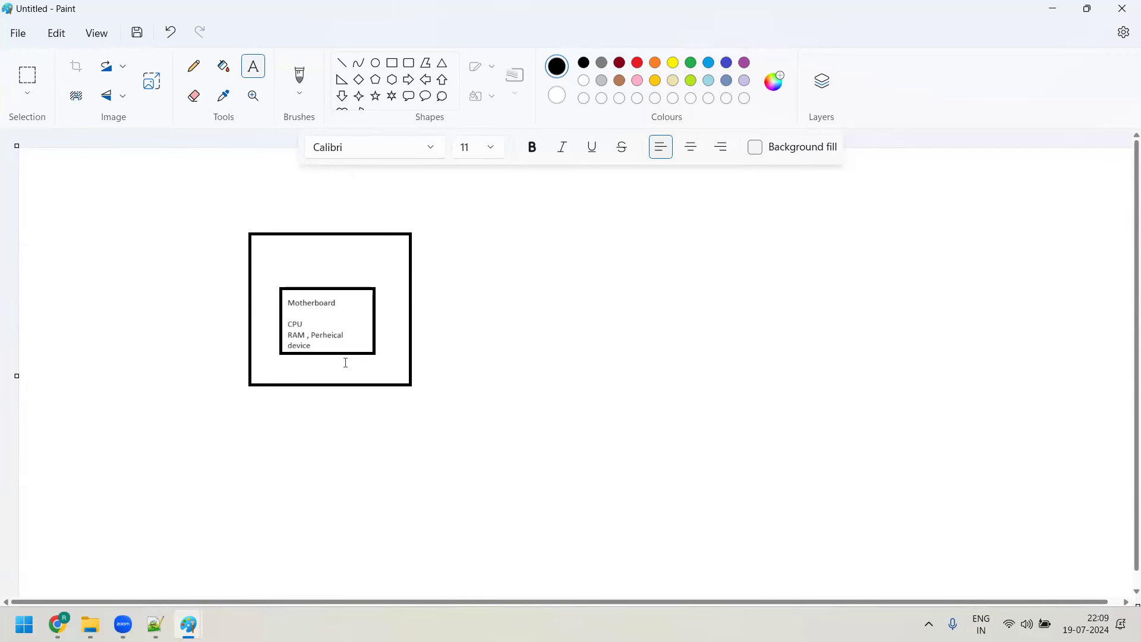
- Draw a block arrow pointing at the large square and label its tail end "AMI"
{"action": "left_click", "coordinate": [425, 79]}
{"action": "left_click_drag", "start_coordinate": [498, 339], "coordinate": [434, 315]}
{"action": "left_click", "coordinate": [265, 72]}
{"action": "left_click_drag", "start_coordinate": [528, 285], "coordinate": [613, 335]}
{"action": "type", "text": "AMI"}
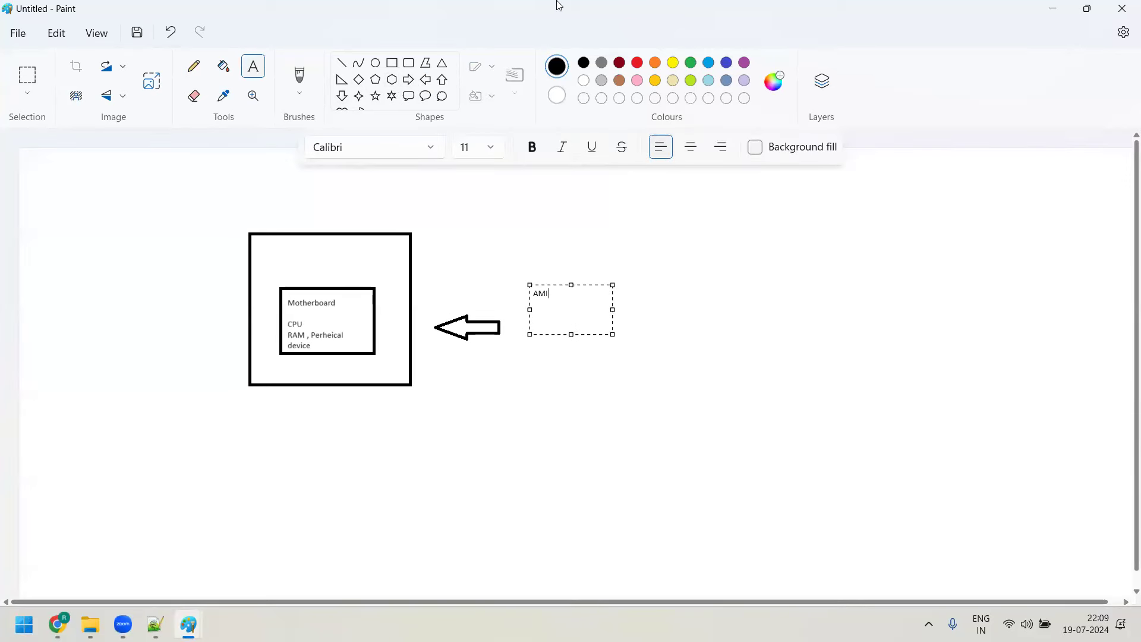
- Check the selected Ubuntu image in Chrome, return to Paint and add a "Terraform and Packer" note beyond the AMI label
{"action": "left_click", "coordinate": [57, 624]}
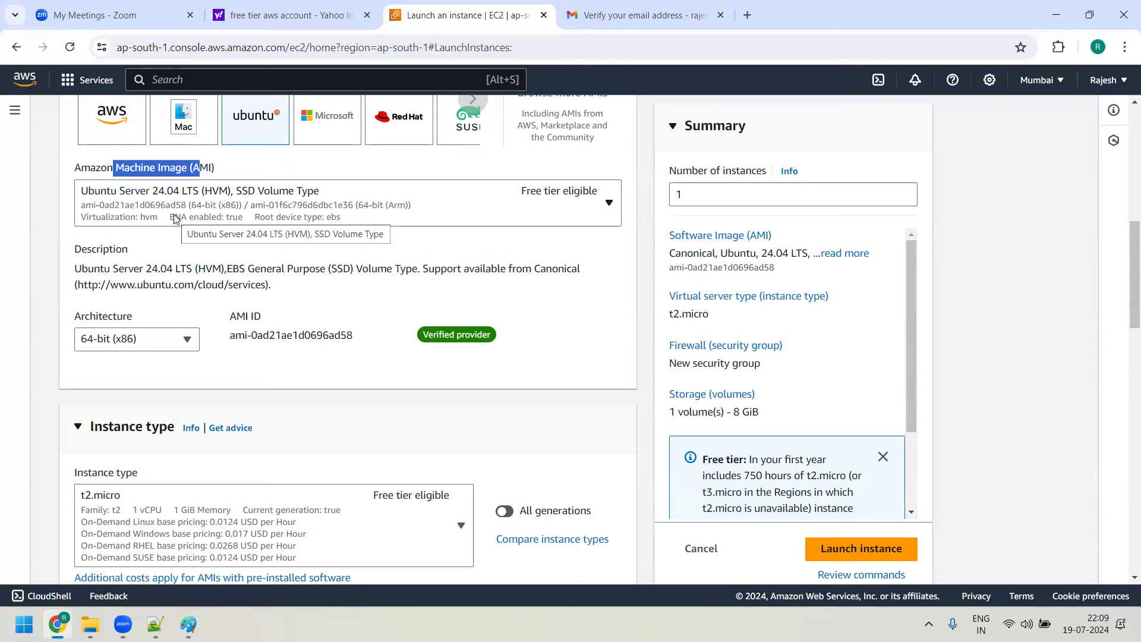
{"action": "key", "text": "alt+Tab"}
{"action": "left_click_drag", "start_coordinate": [826, 197], "coordinate": [994, 253]}
{"action": "type", "text": "Ter"}
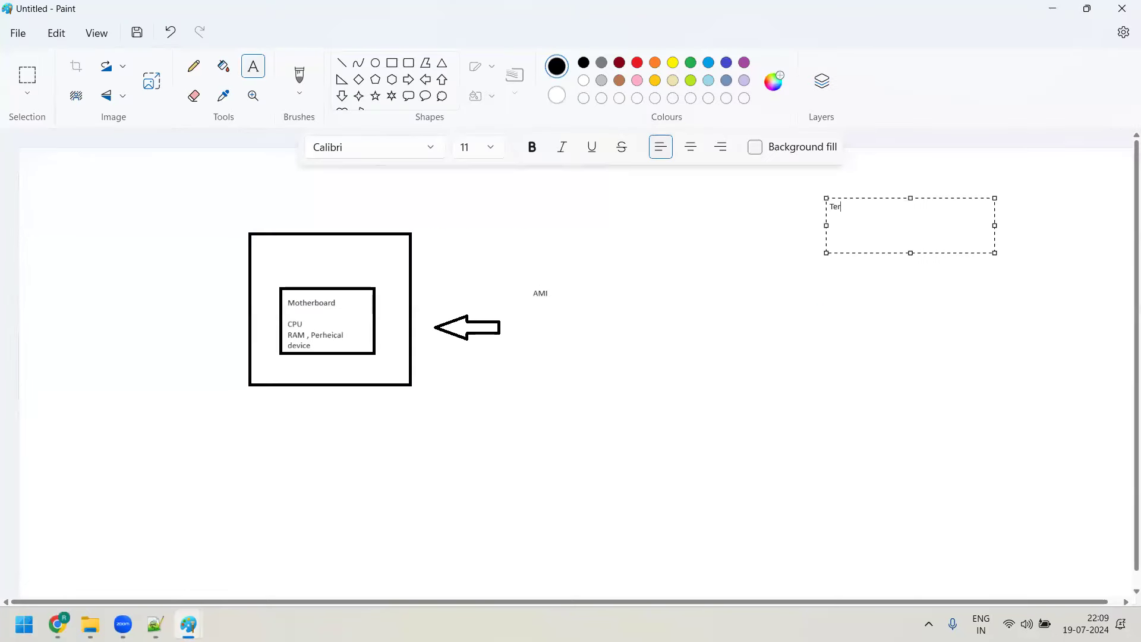
{"action": "type", "text": "raform and Packer"}
- Set the font size of the "Terraform and Packer" note to 16
{"action": "key", "text": "ctrl+a"}
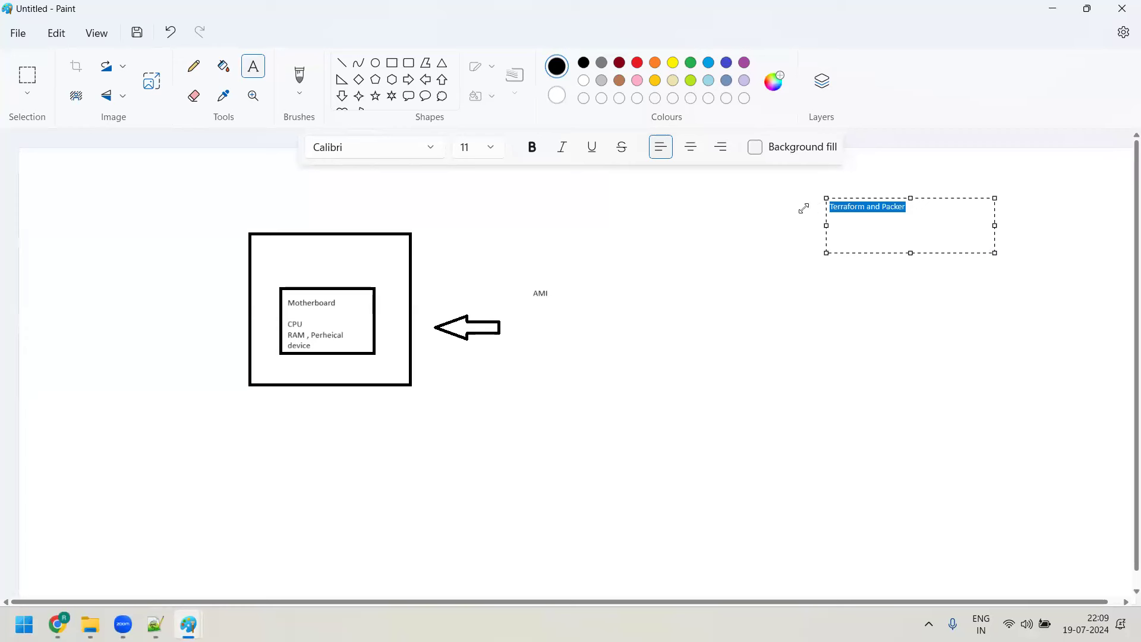
{"action": "left_click", "coordinate": [491, 147]}
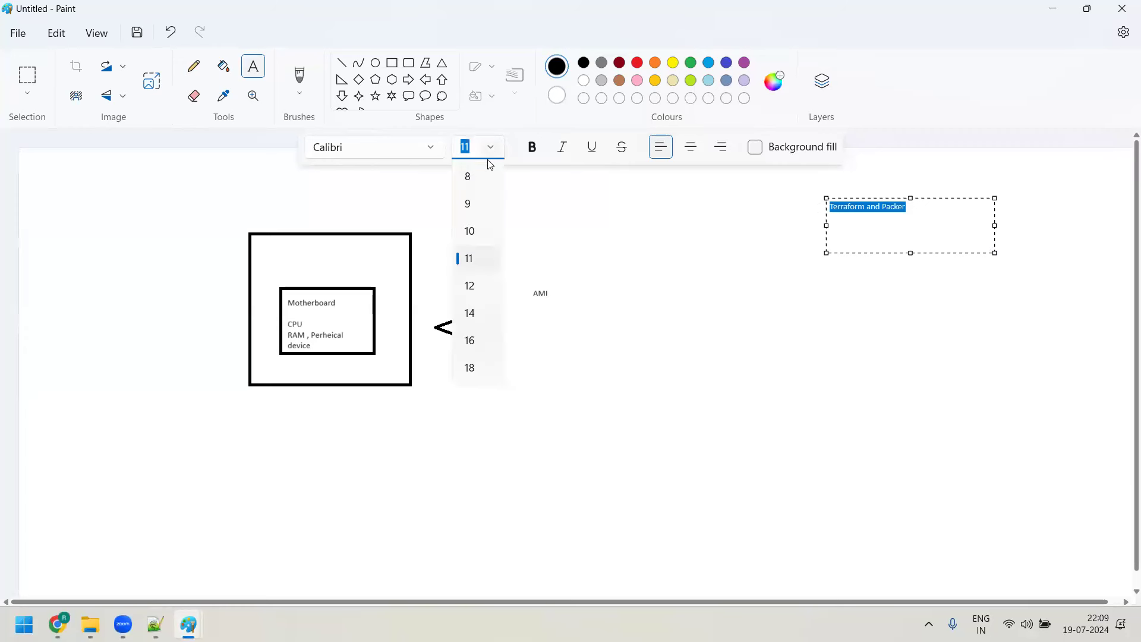
{"action": "left_click", "coordinate": [481, 349]}
{"action": "left_click", "coordinate": [973, 225]}
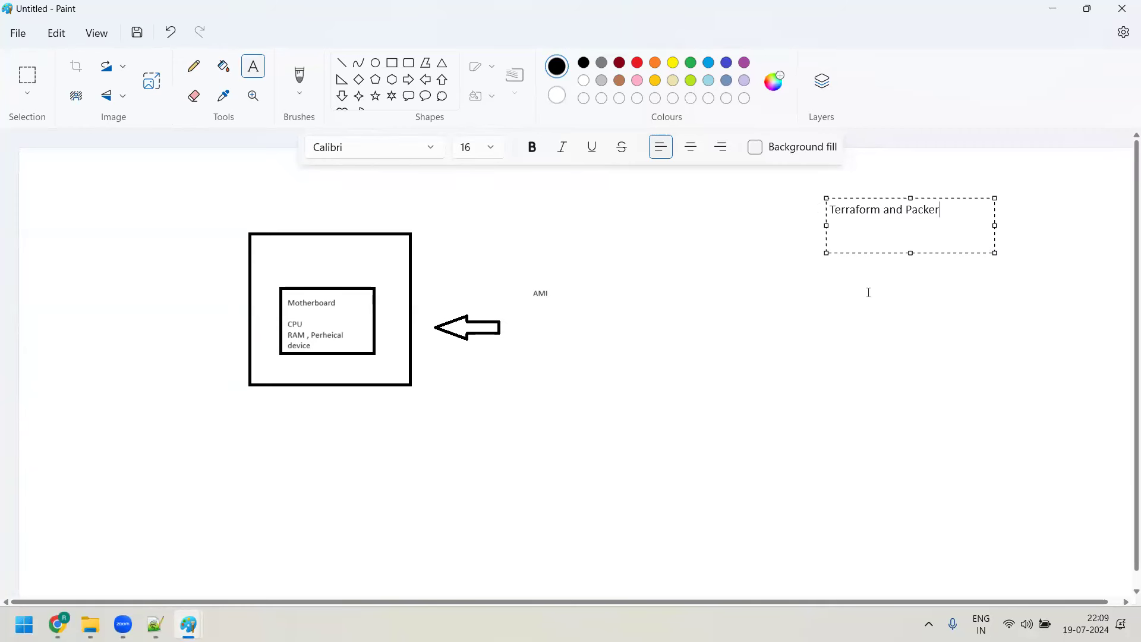
- Add the line "Packer -- Customize AMI image" below "Terraform and Packer" in the note
{"action": "type", "text": "PAcke"}
{"action": "key", "text": "BackSpace"}
{"action": "key", "text": "BackSpace"}
{"action": "key", "text": "BackSpace"}
{"action": "key", "text": "BackSpace"}
{"action": "type", "text": "acker -- Customize AMI image"}
{"action": "key", "text": "Return"}
{"action": "key", "text": "Return"}
- Add the line "Packer to Build" to the note, with blank space around it
{"action": "type", "text": "Oacker"}
{"action": "key", "text": "BackSpace"}
{"action": "key", "text": "BackSpace"}
{"action": "key", "text": "BackSpace"}
{"action": "key", "text": "BackSpace"}
{"action": "key", "text": "BackSpace"}
{"action": "key", "text": "BackSpace"}
{"action": "type", "text": "Packer to"}
{"action": "type", "text": " ui"}
{"action": "key", "text": "BackSpace"}
{"action": "key", "text": "BackSpace"}
{"action": "type", "text": "Build"}
{"action": "key", "text": "Return"}
{"action": "key", "text": "Return"}
- End the note with the line "Hashicorp Packer"
{"action": "type", "text": "Hashicorp"}
{"action": "key", "text": "BackSpace"}
{"action": "key", "text": "BackSpace"}
{"action": "key", "text": "BackSpace"}
{"action": "type", "text": "orp Packer"}
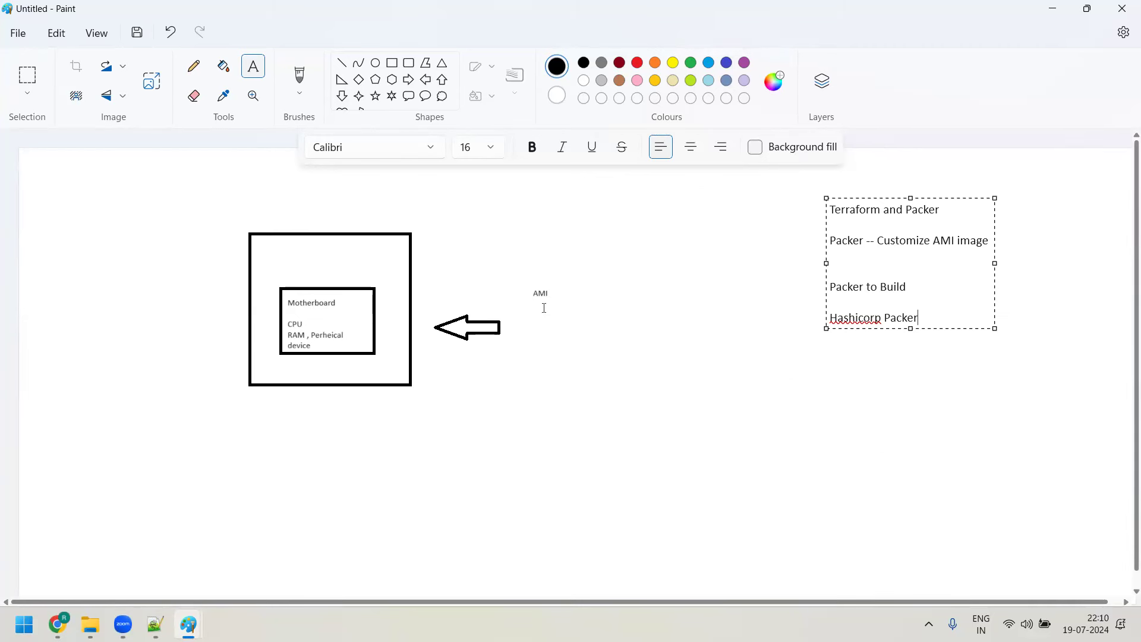
- Switch to Chrome and examine the architecture options for the Ubuntu image, keeping 64-bit (x86)
{"action": "left_click", "coordinate": [58, 624]}
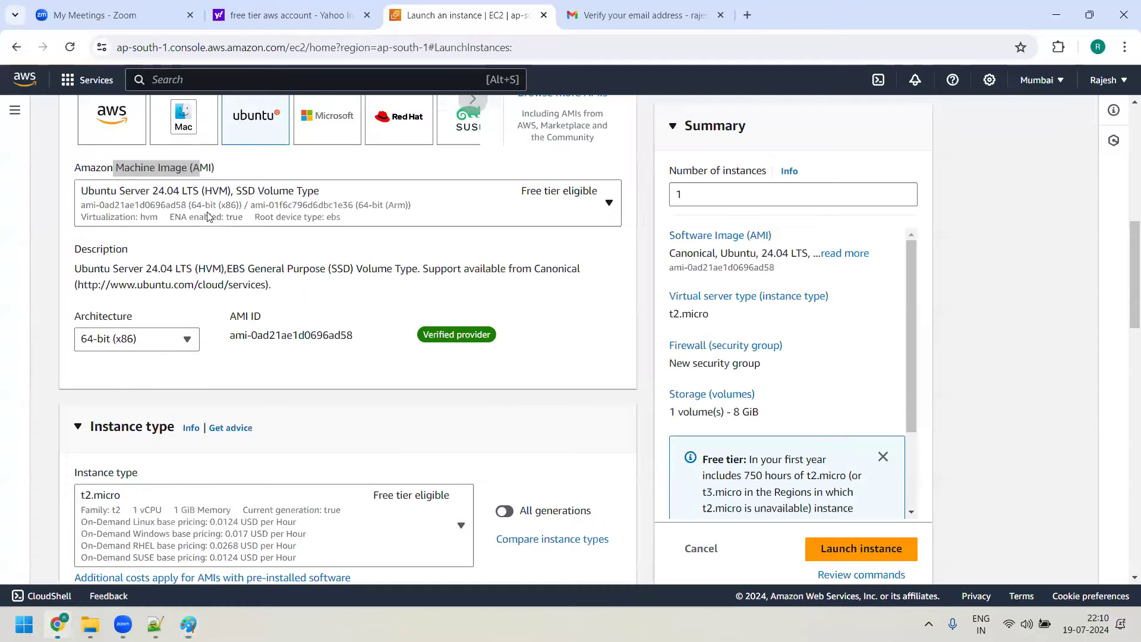
{"action": "left_click", "coordinate": [400, 268]}
{"action": "scroll", "coordinate": [416, 270], "scroll_direction": "down", "scroll_amount": 1}
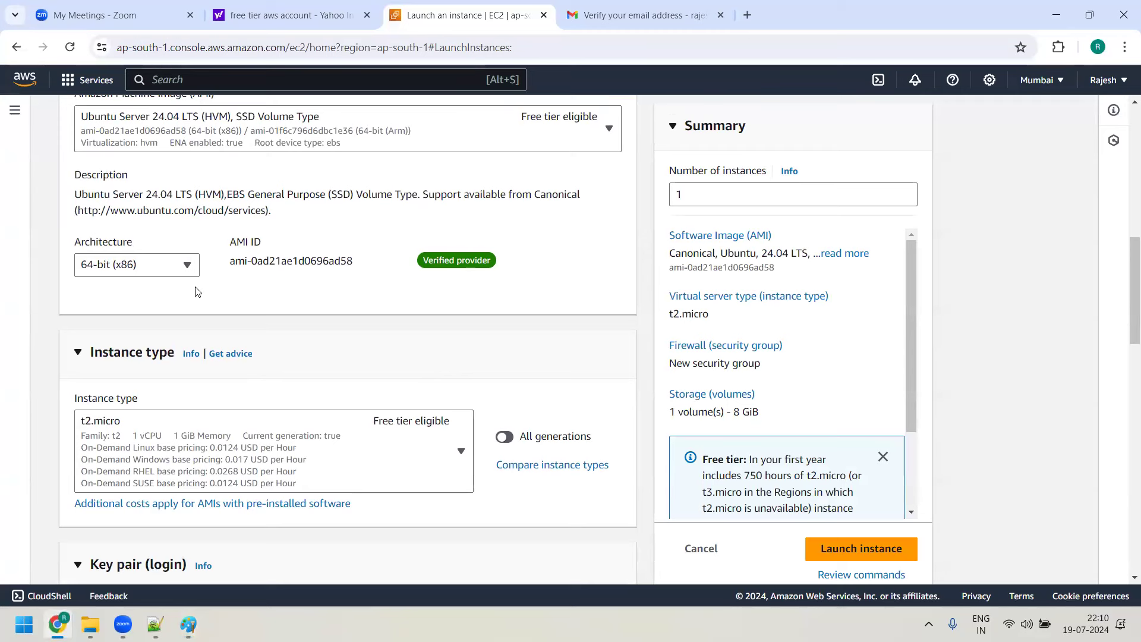
{"action": "left_click", "coordinate": [185, 268]}
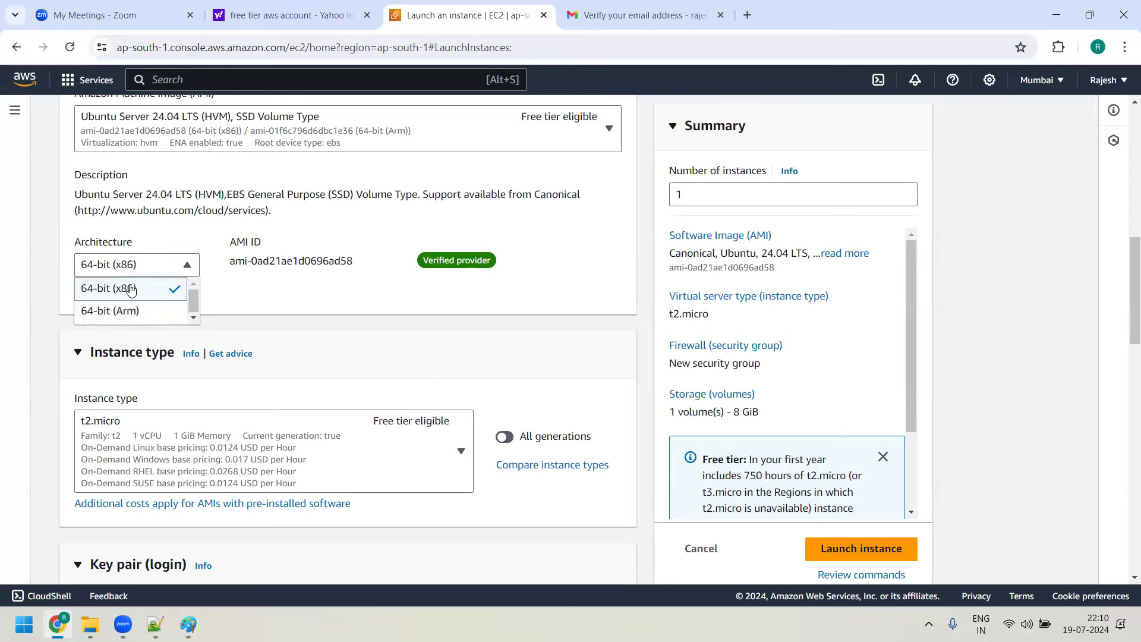
{"action": "left_click", "coordinate": [130, 289]}
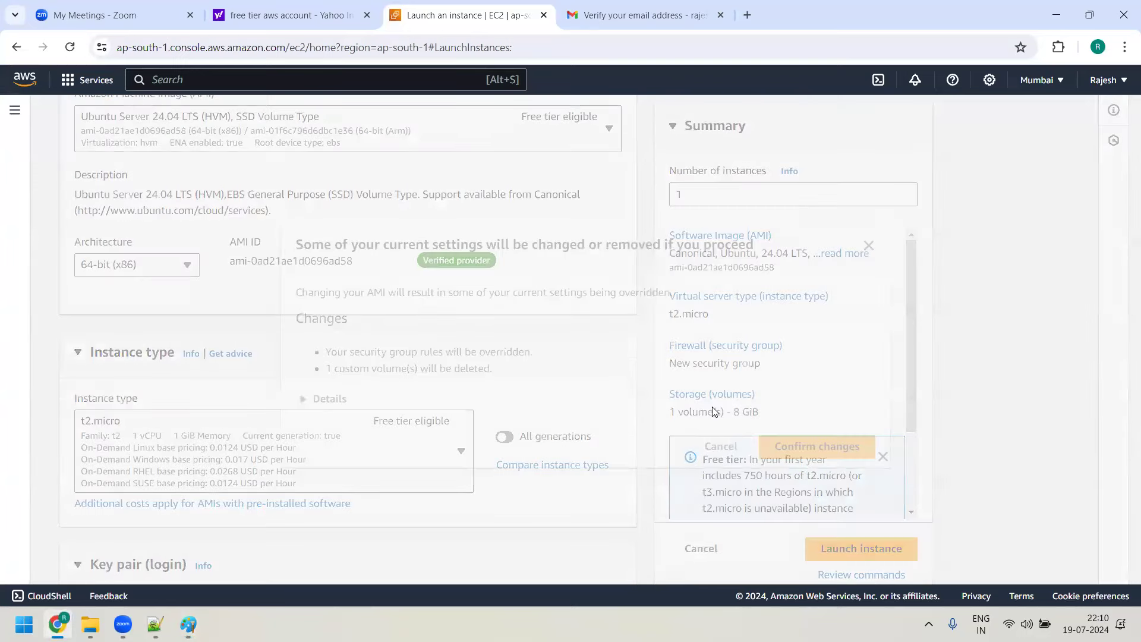
{"action": "left_click", "coordinate": [163, 281]}
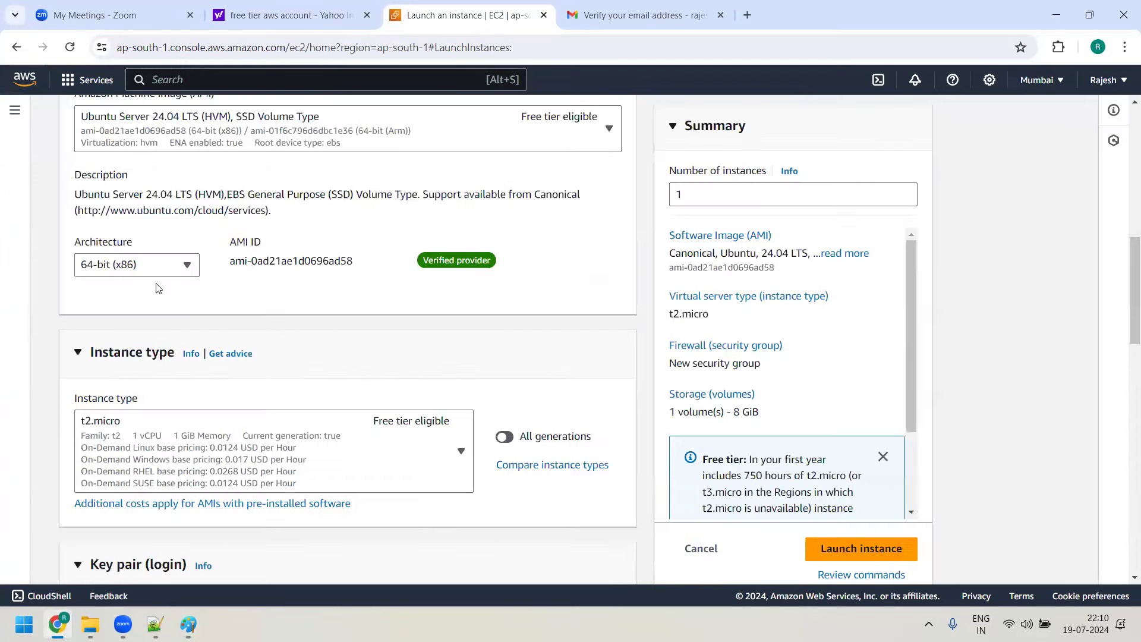
- Examine the list of available instance types and close it without changing the t2.micro selection
{"action": "scroll", "coordinate": [382, 333], "scroll_direction": "down", "scroll_amount": 2}
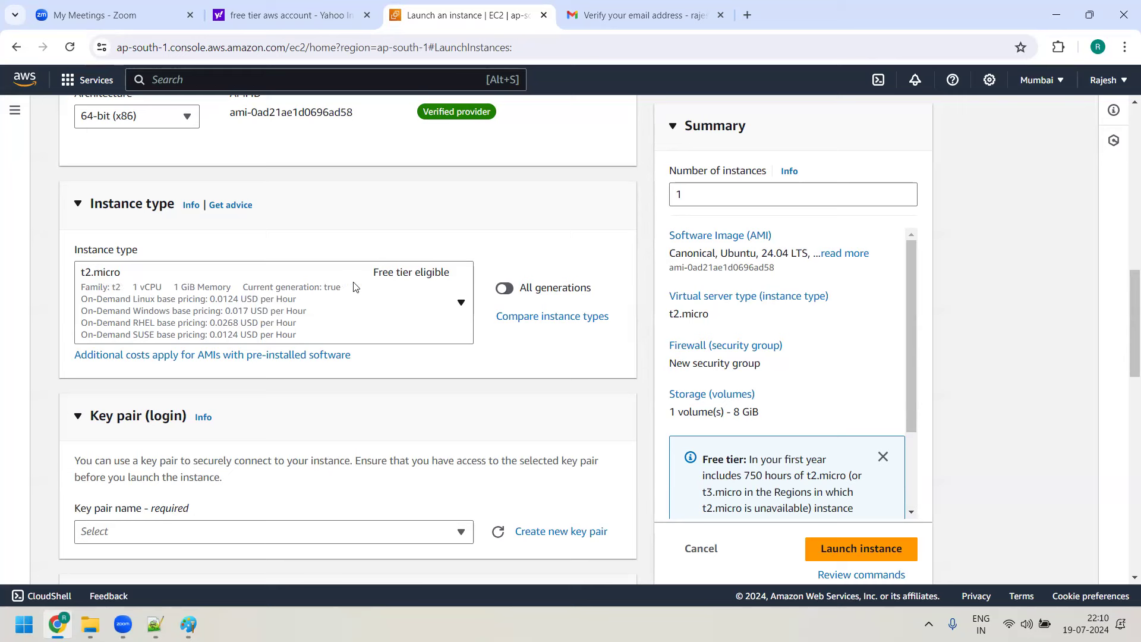
{"action": "left_click", "coordinate": [420, 281]}
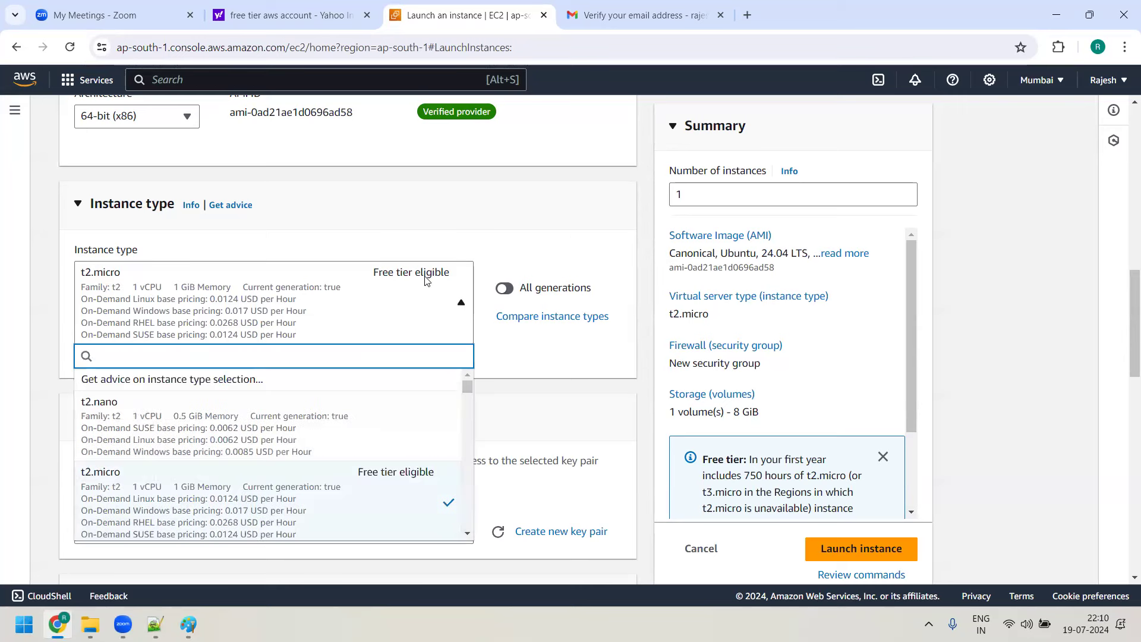
{"action": "left_click", "coordinate": [530, 254]}
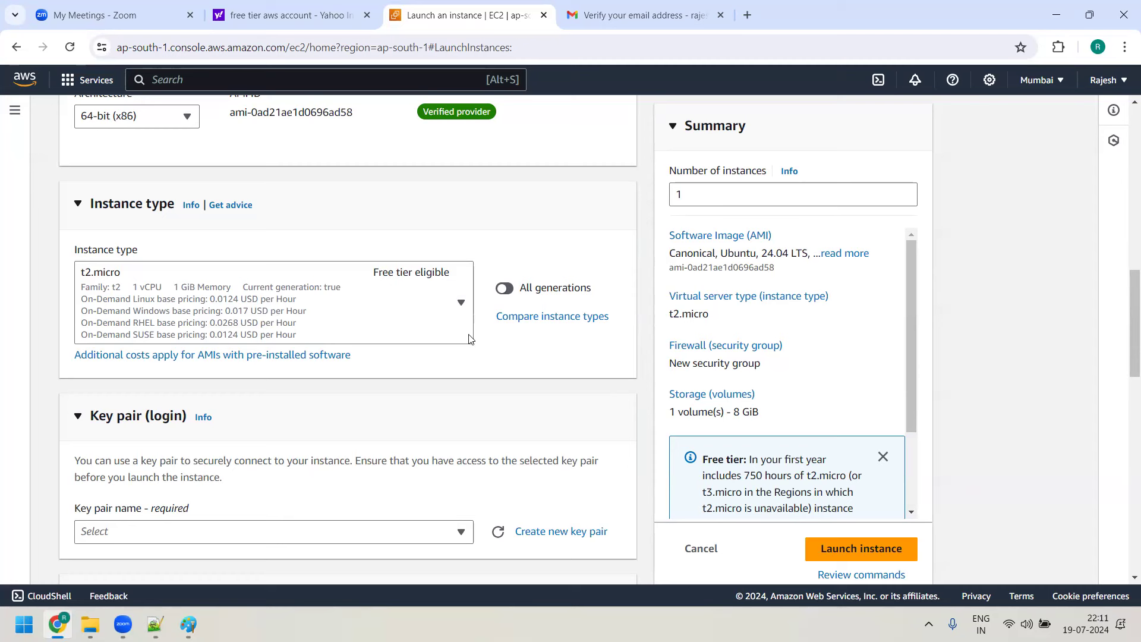
{"action": "left_click", "coordinate": [461, 302]}
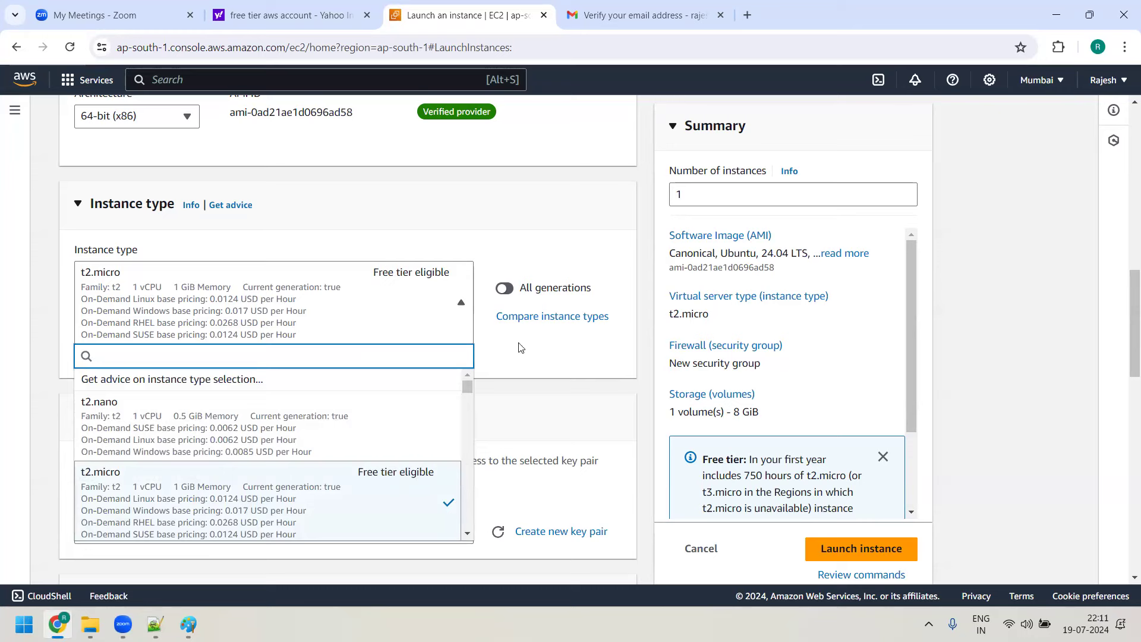
{"action": "left_click", "coordinate": [526, 255]}
- Look through the Ubuntu machine images, reselect Ubuntu Server 24.04 LTS (HVM), SSD Volume Type, and accept the settings override
{"action": "scroll", "coordinate": [532, 256], "scroll_direction": "up", "scroll_amount": 7}
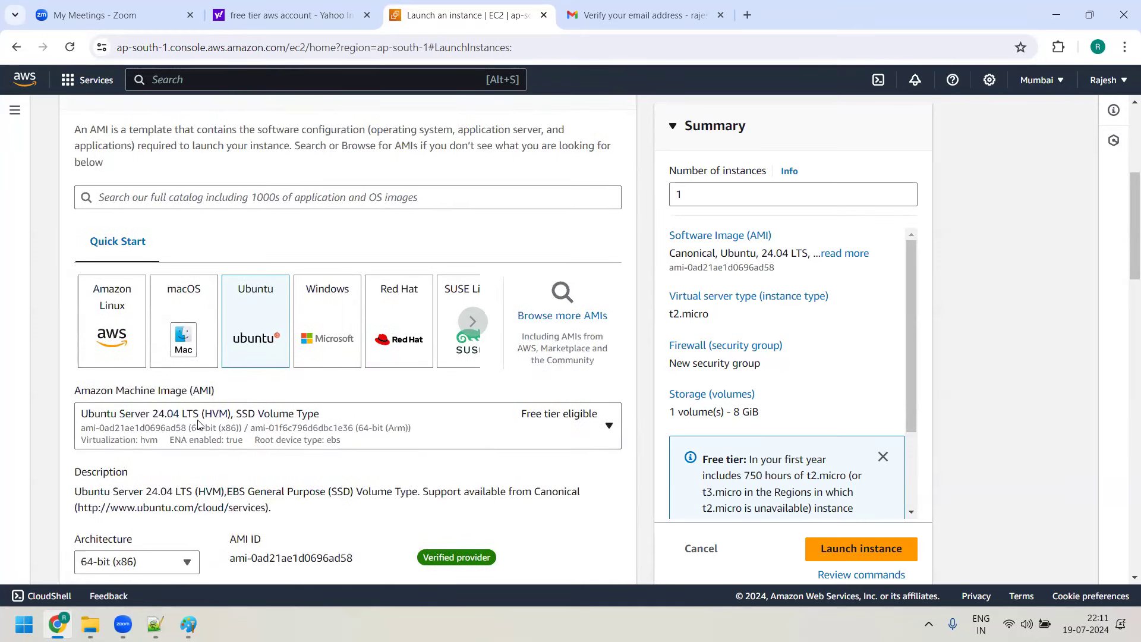
{"action": "left_click", "coordinate": [606, 425]}
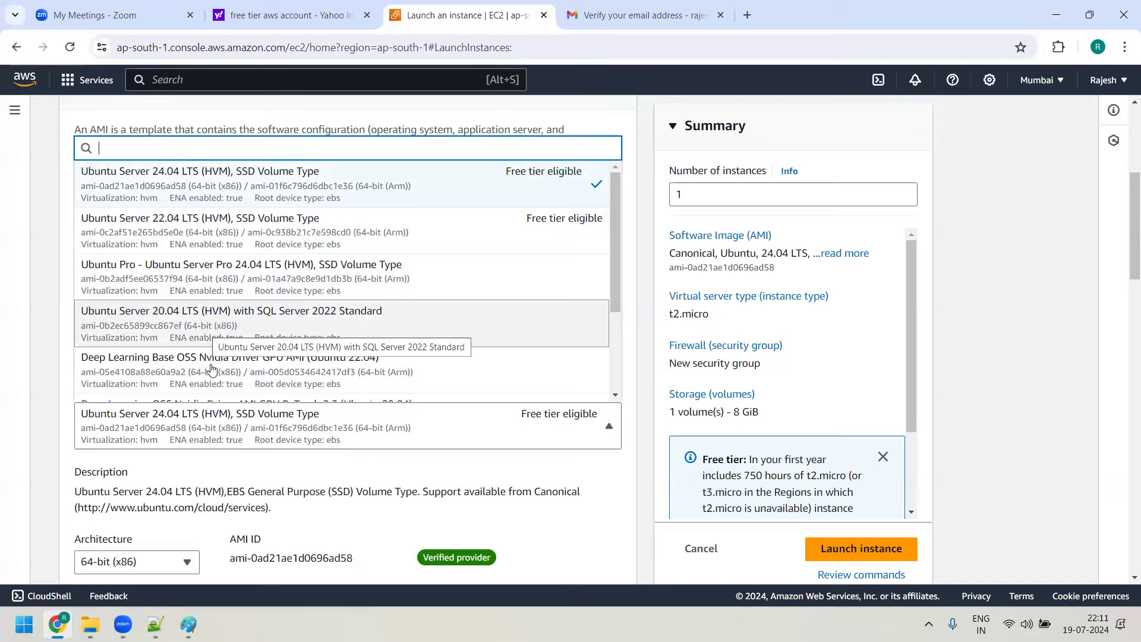
{"action": "scroll", "coordinate": [299, 320], "scroll_direction": "down", "scroll_amount": 1}
{"action": "scroll", "coordinate": [298, 320], "scroll_direction": "down", "scroll_amount": 1}
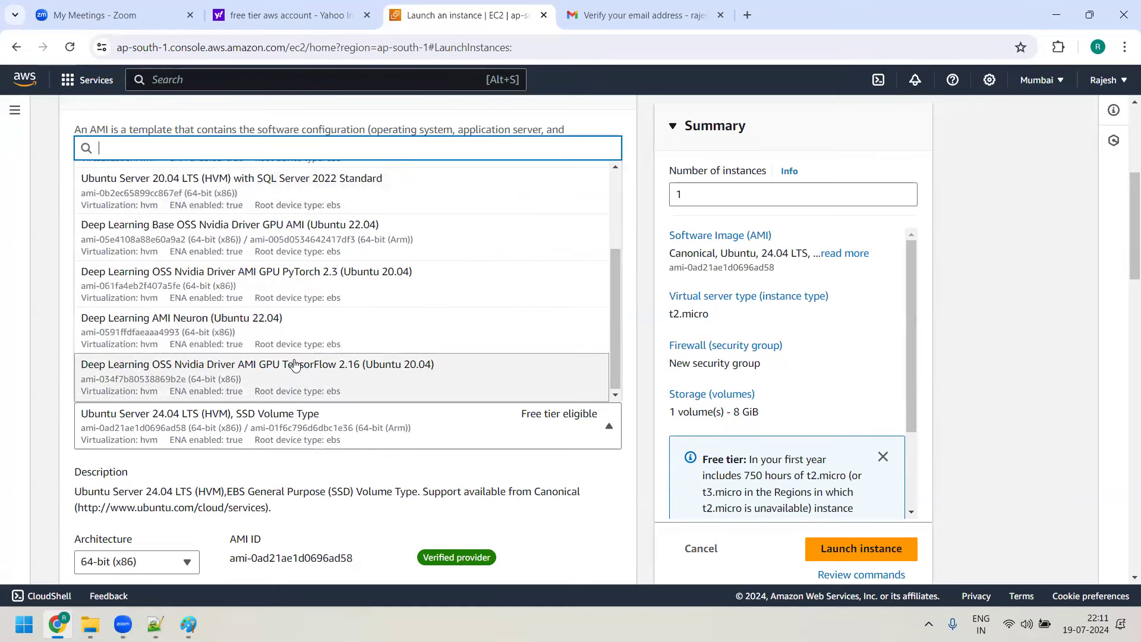
{"action": "scroll", "coordinate": [301, 373], "scroll_direction": "up", "scroll_amount": 2}
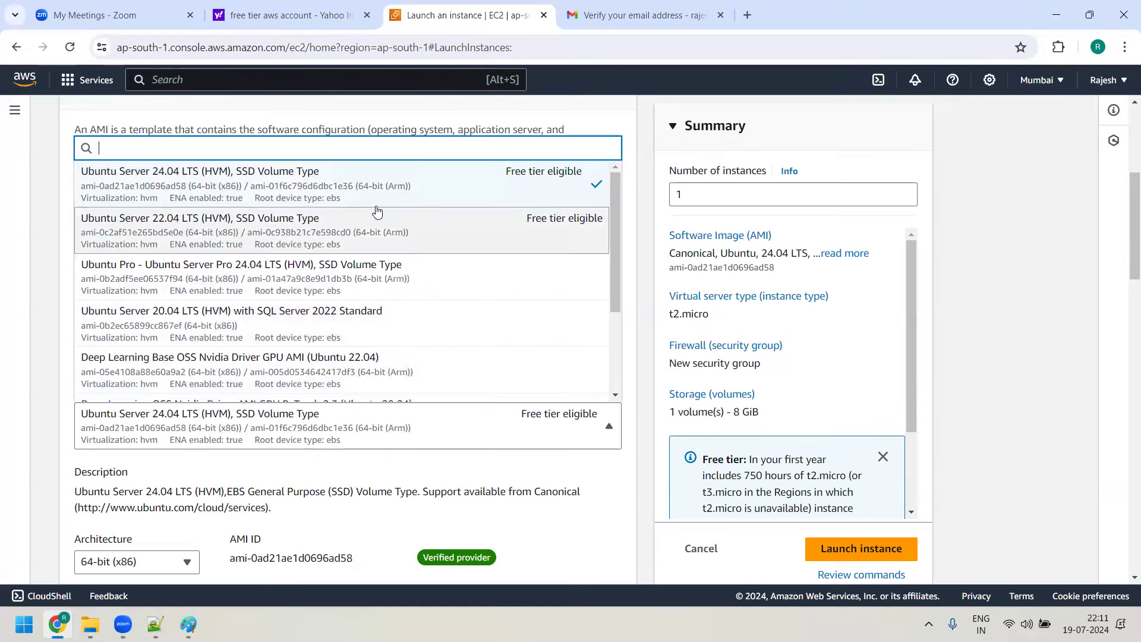
{"action": "left_click", "coordinate": [340, 182]}
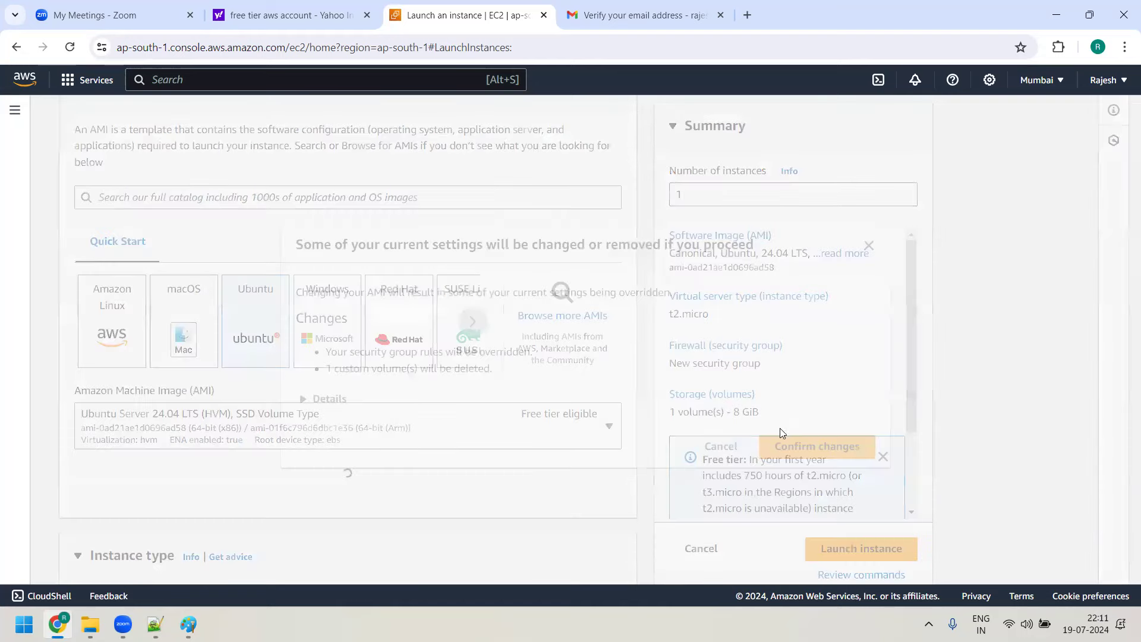
{"action": "left_click", "coordinate": [786, 444]}
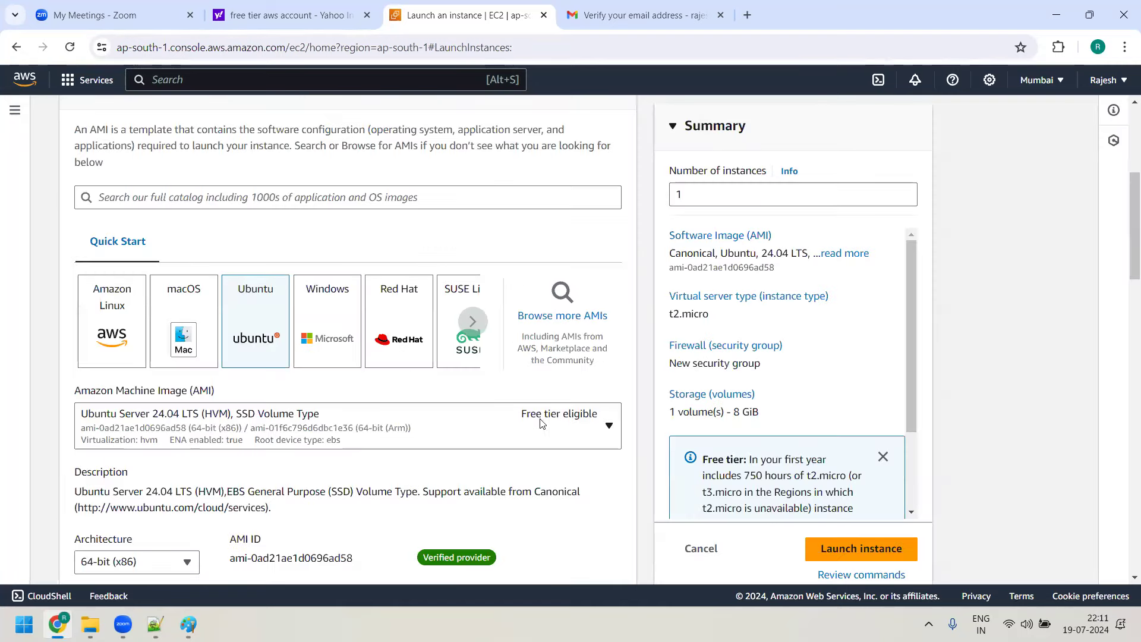
- Review the instance type and key pair sections, then reselect the 64-bit (x86) architecture and accept the settings override
{"action": "scroll", "coordinate": [585, 425], "scroll_direction": "down", "scroll_amount": 6}
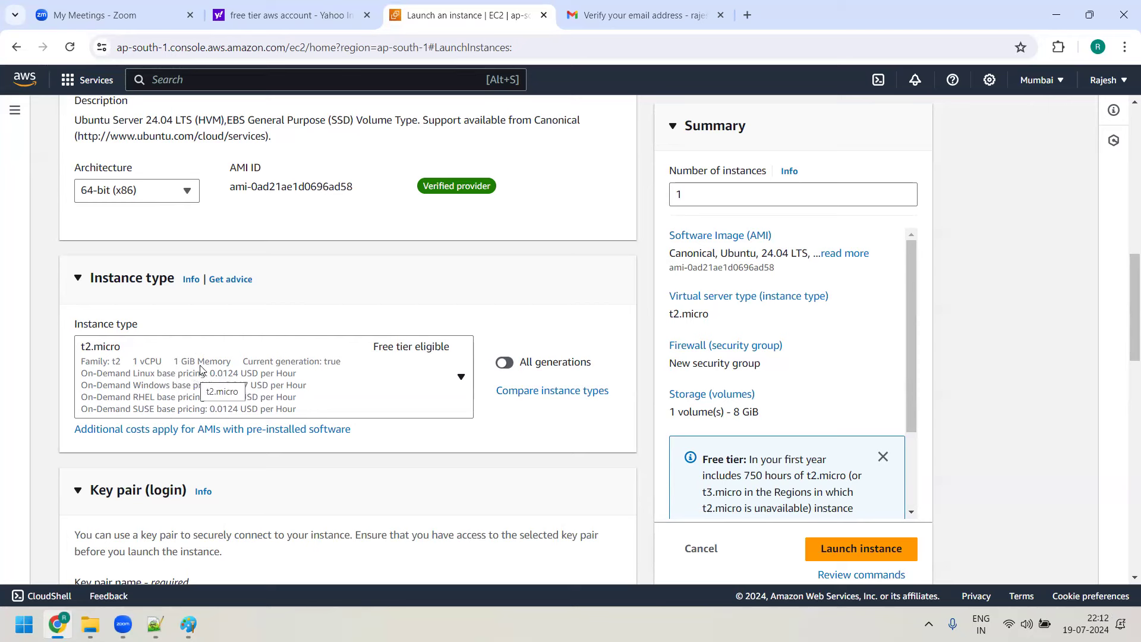
{"action": "scroll", "coordinate": [262, 375], "scroll_direction": "up", "scroll_amount": 7}
{"action": "scroll", "coordinate": [262, 375], "scroll_direction": "down", "scroll_amount": 9}
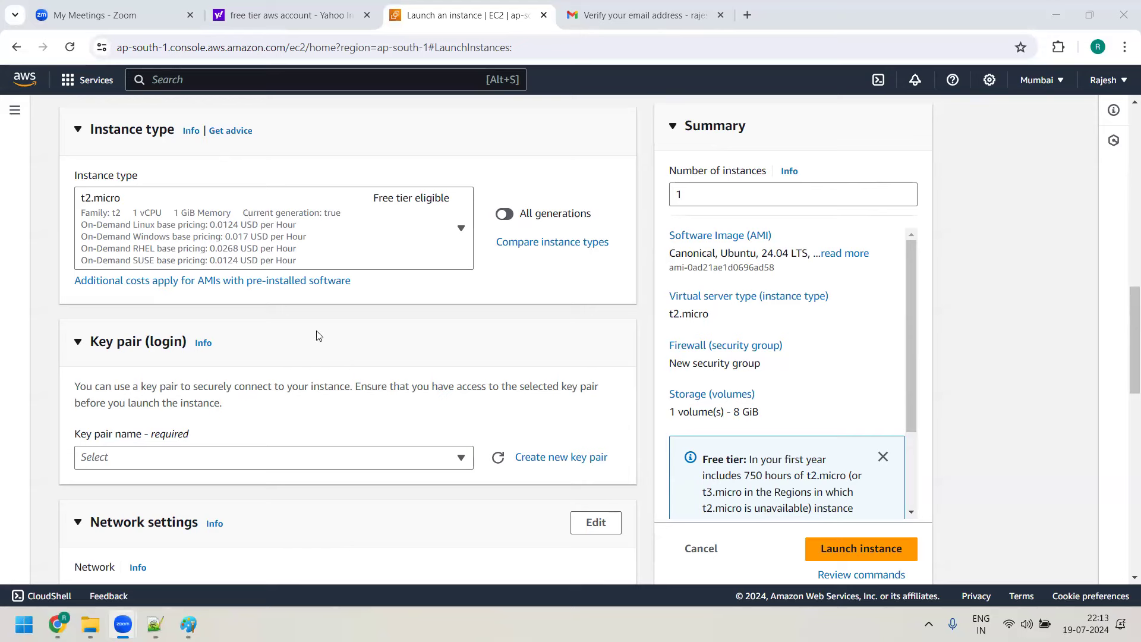
{"action": "scroll", "coordinate": [311, 351], "scroll_direction": "down", "scroll_amount": 3}
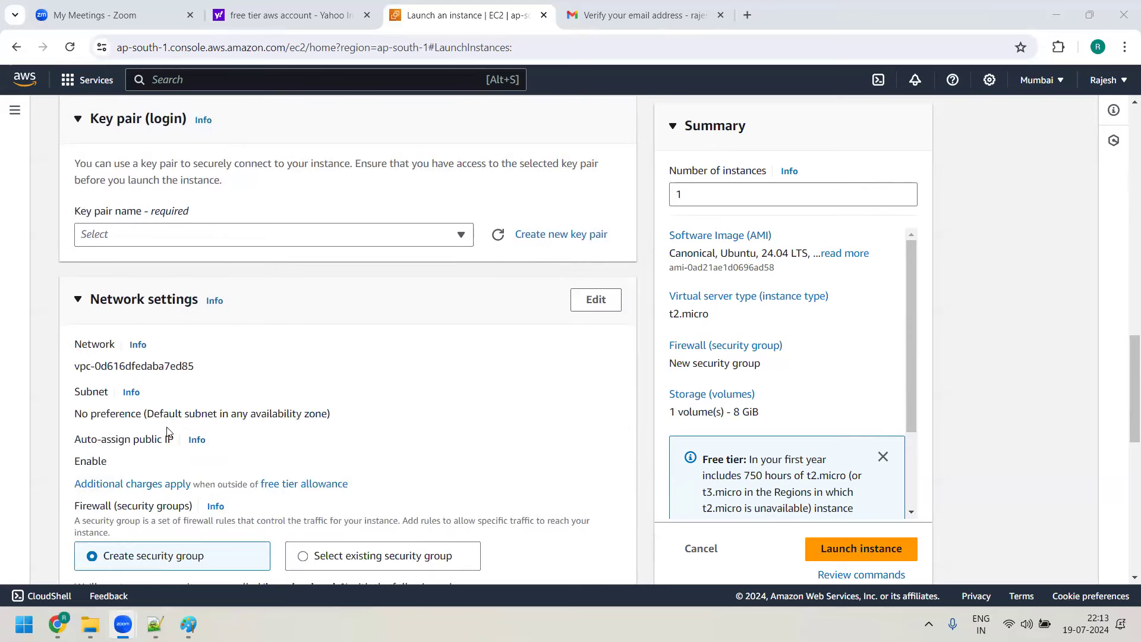
{"action": "scroll", "coordinate": [155, 406], "scroll_direction": "up", "scroll_amount": 5}
{"action": "left_click", "coordinate": [158, 200]}
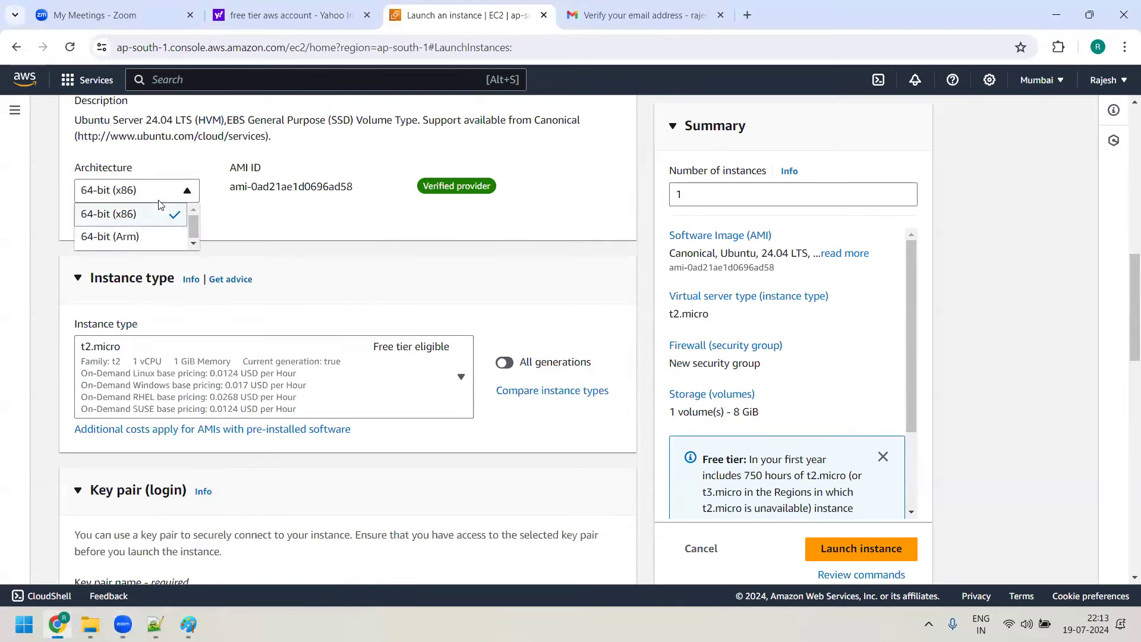
{"action": "left_click", "coordinate": [132, 217]}
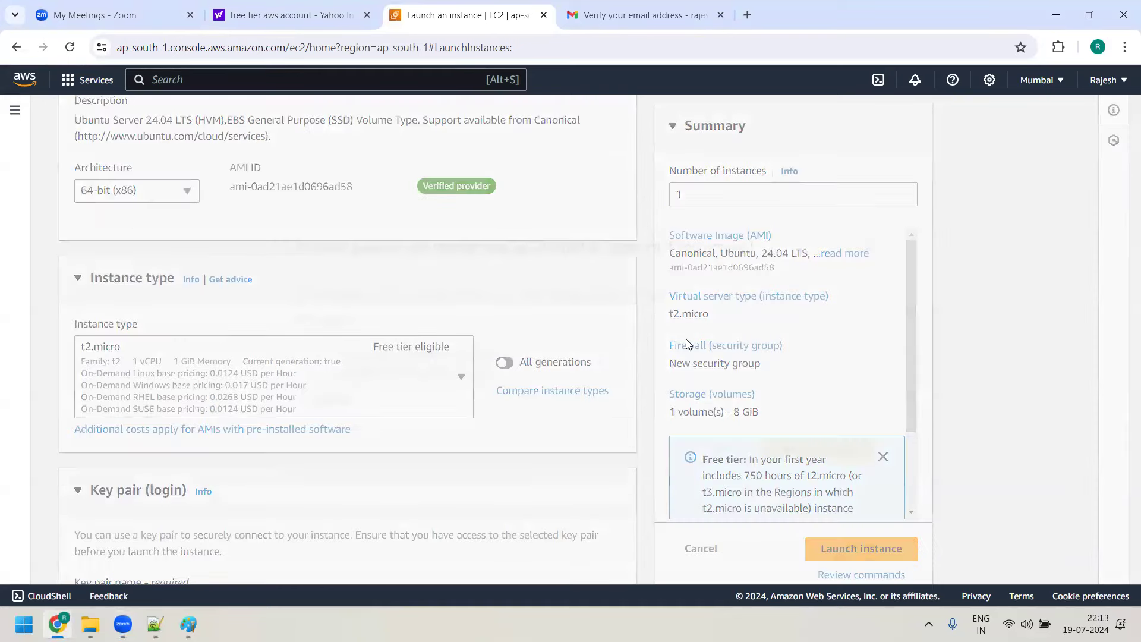
{"action": "left_click", "coordinate": [780, 445]}
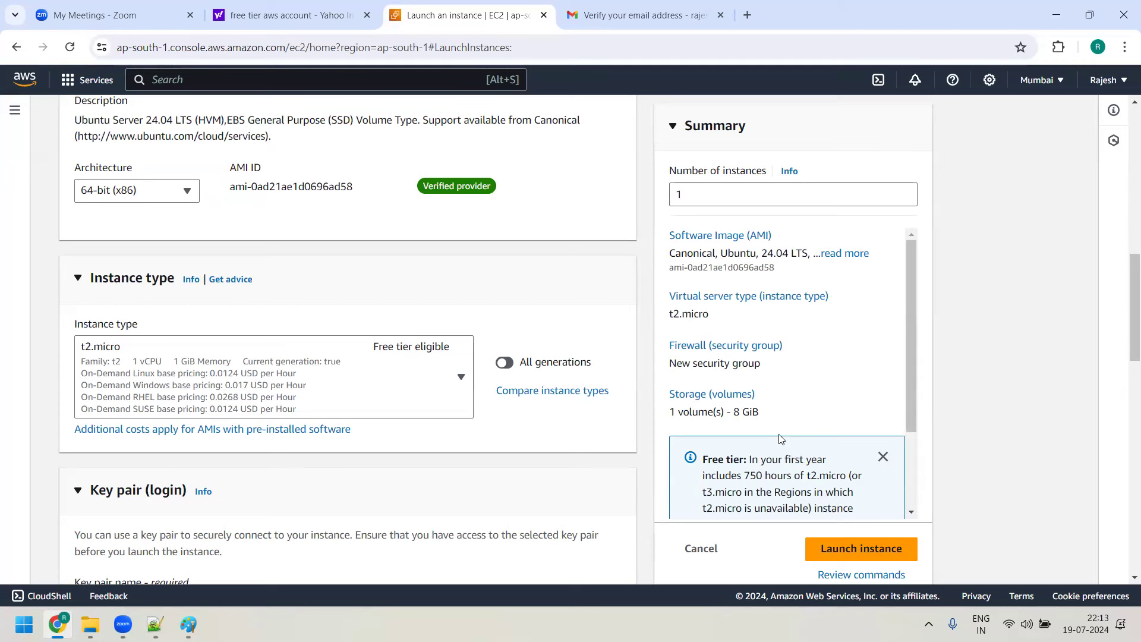
{"action": "left_click", "coordinate": [182, 190]}
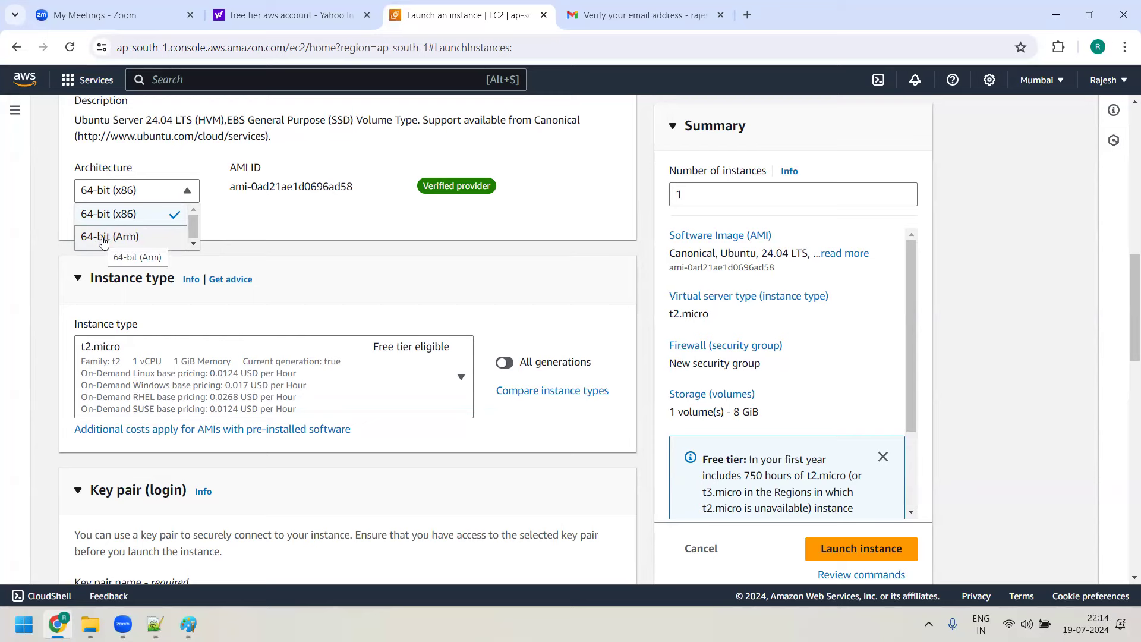
{"action": "left_click", "coordinate": [133, 213]}
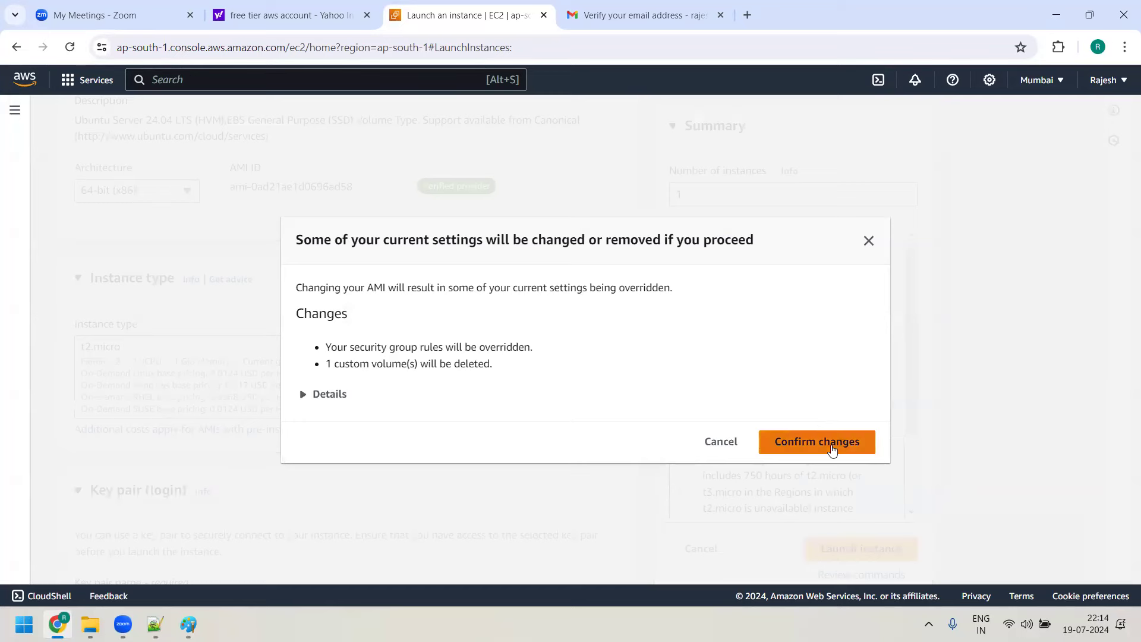
{"action": "left_click", "coordinate": [830, 446]}
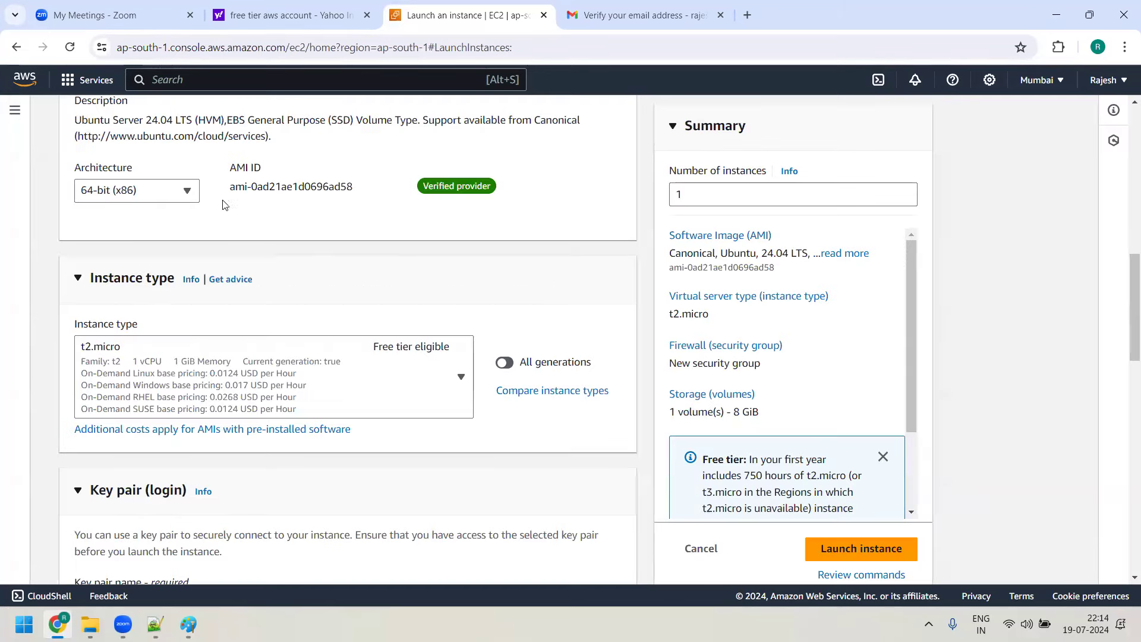
- Change the Ubuntu image's architecture to 64-bit (Arm) and accept the settings override
{"action": "scroll", "coordinate": [374, 274], "scroll_direction": "up", "scroll_amount": 3}
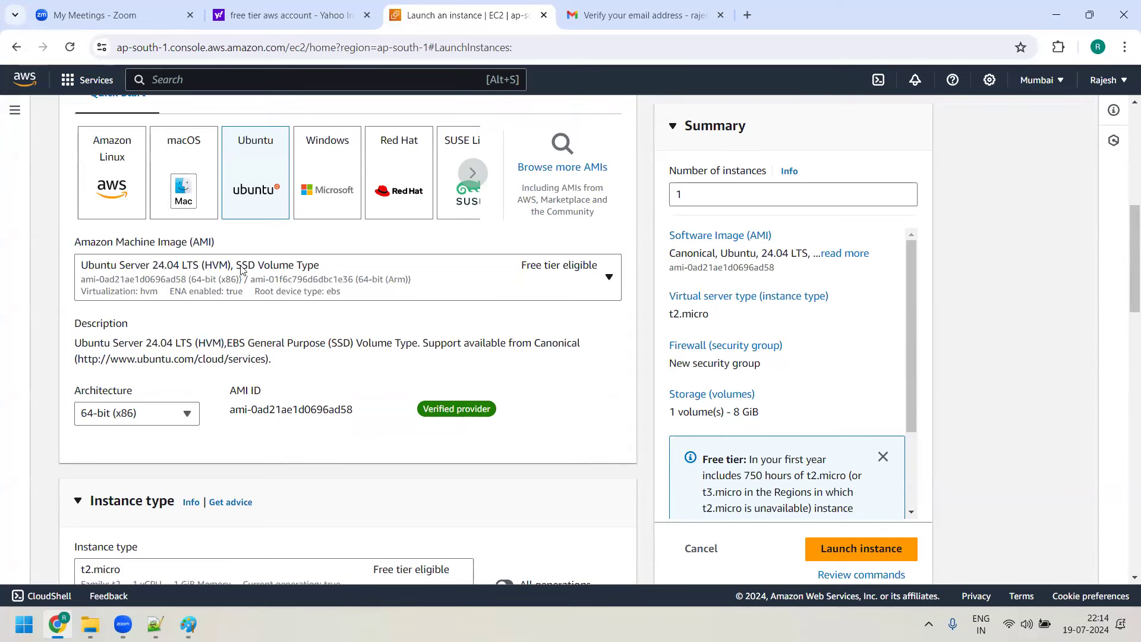
{"action": "left_click", "coordinate": [181, 414]}
{"action": "left_click", "coordinate": [158, 459]}
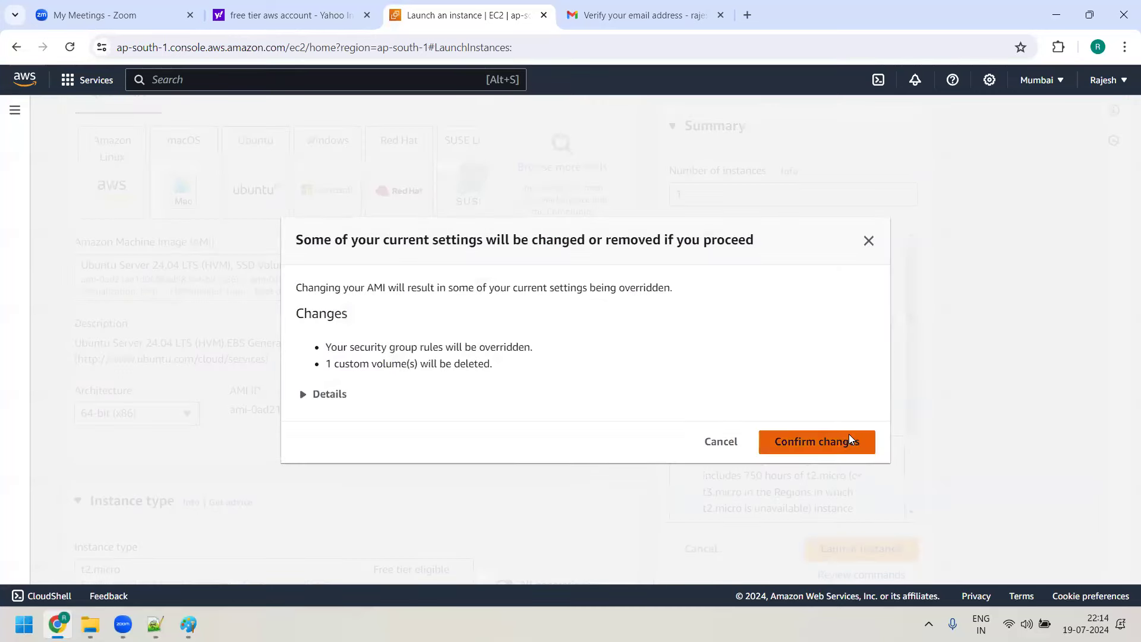
{"action": "left_click", "coordinate": [850, 441]}
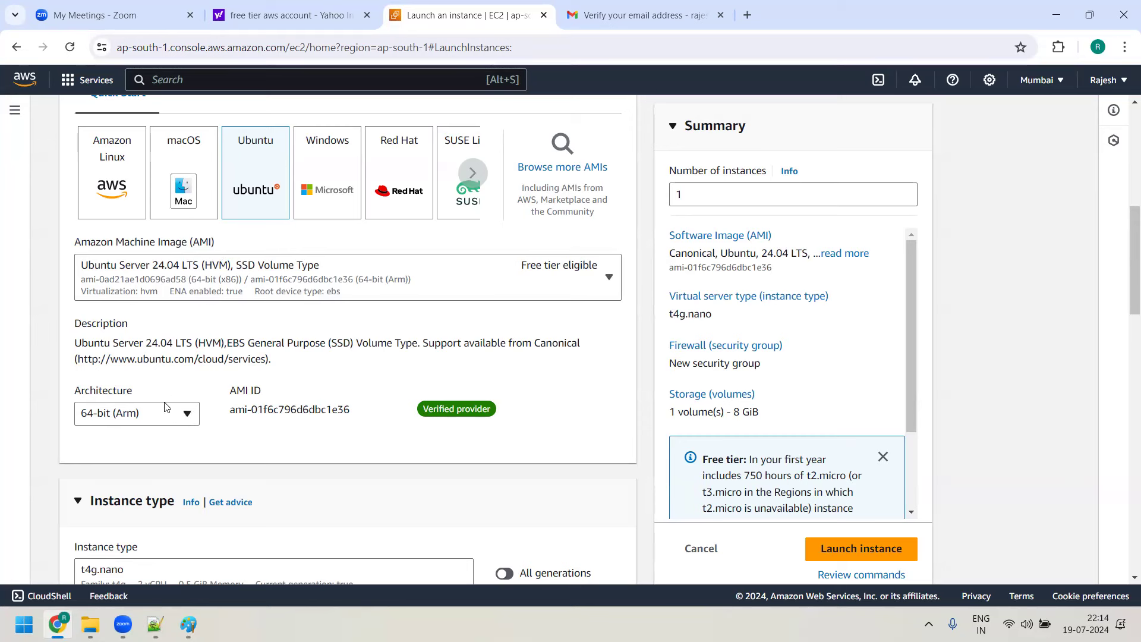
- Return to the AMI drawing in Paint and add the text "X86 arch CPU" inside the large square, above the inner rectangle
{"action": "left_click", "coordinate": [188, 625]}
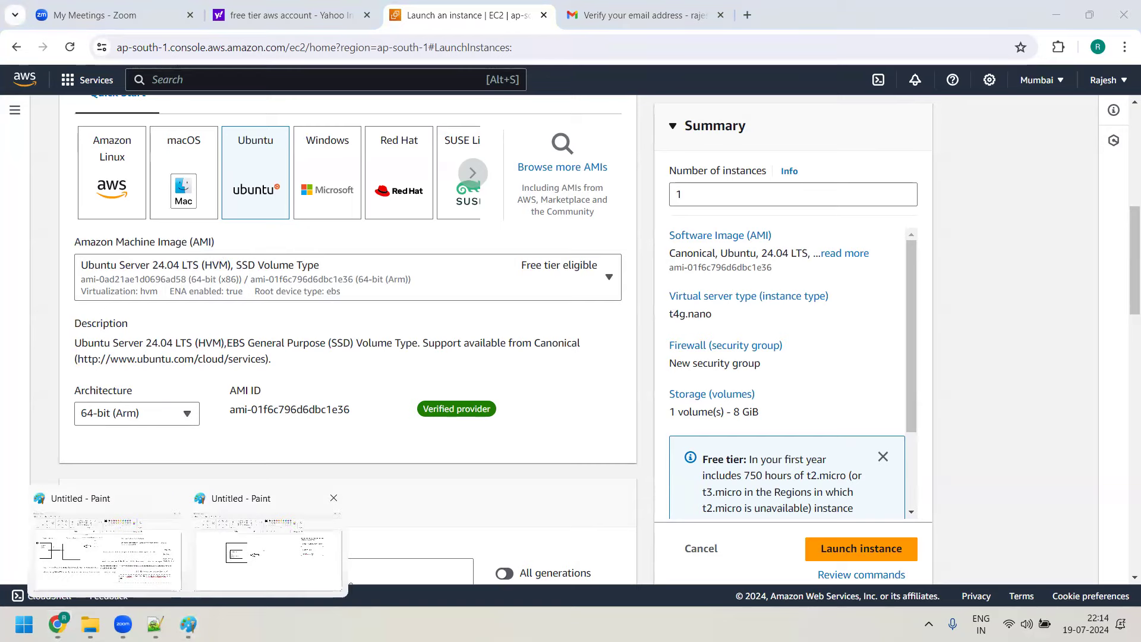
{"action": "left_click", "coordinate": [264, 553]}
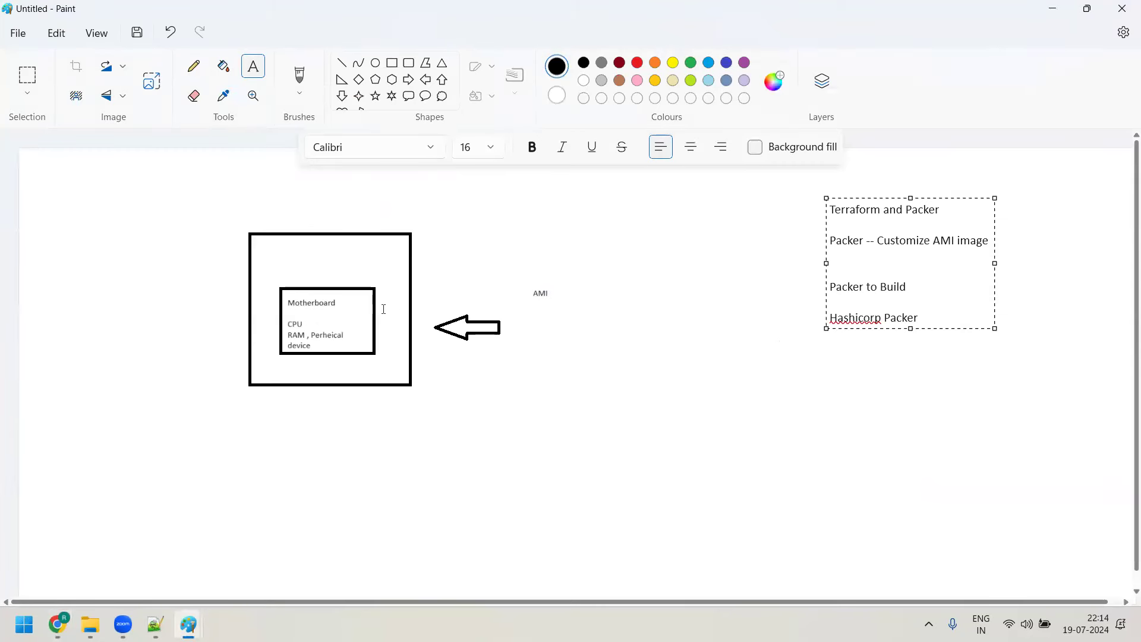
{"action": "left_click_drag", "start_coordinate": [306, 245], "coordinate": [407, 294]}
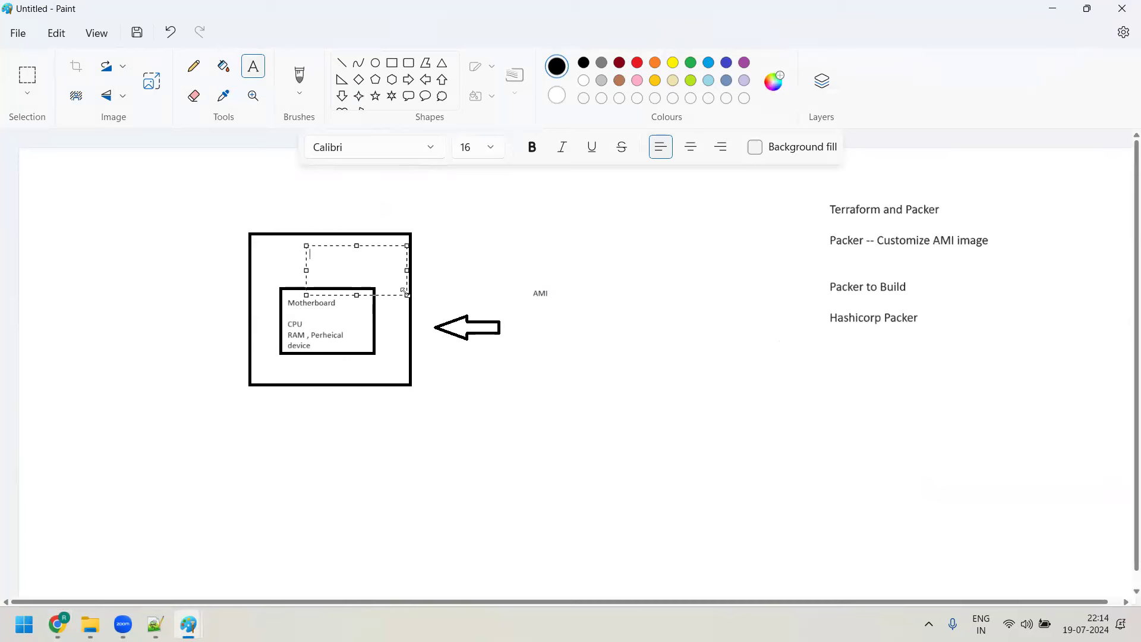
{"action": "type", "text": "X86 arch CPU"}
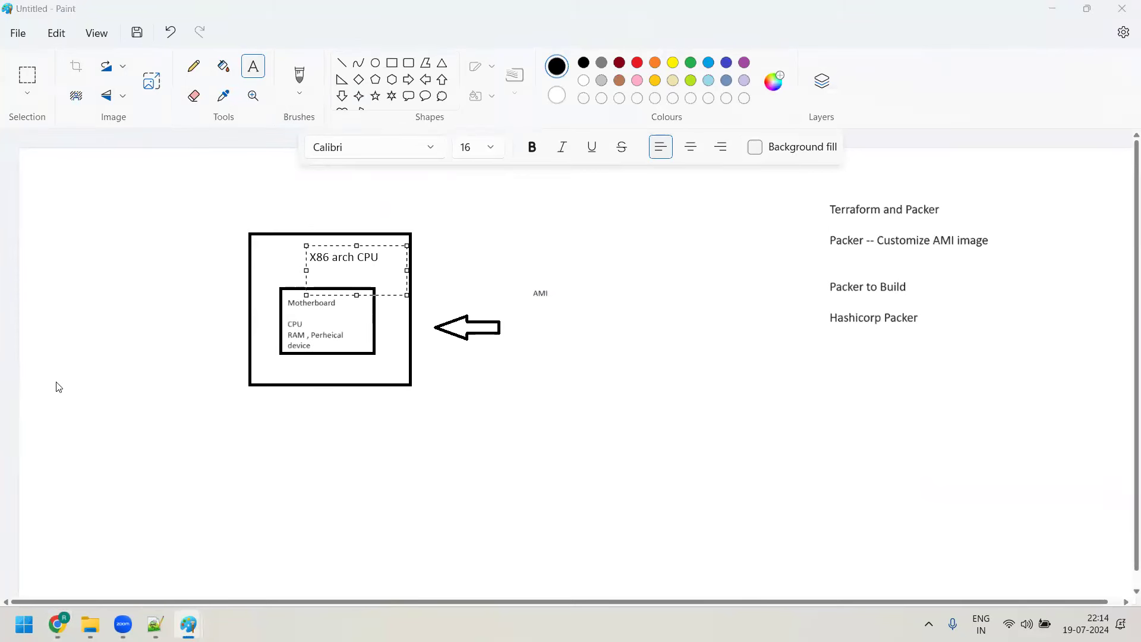
- Draw a tall rounded rectangle in the empty space to the left of the large square
{"action": "key", "text": "alt+Tab"}
{"action": "key", "text": "alt+Tab"}
{"action": "left_click", "coordinate": [407, 65]}
{"action": "left_click_drag", "start_coordinate": [77, 231], "coordinate": [211, 403]}
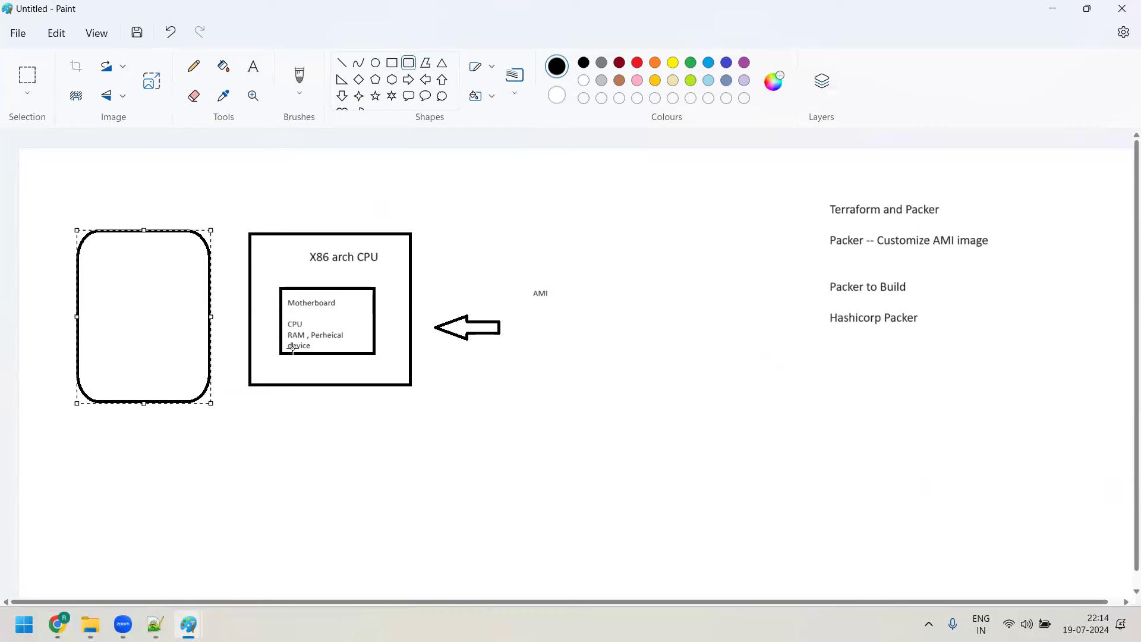
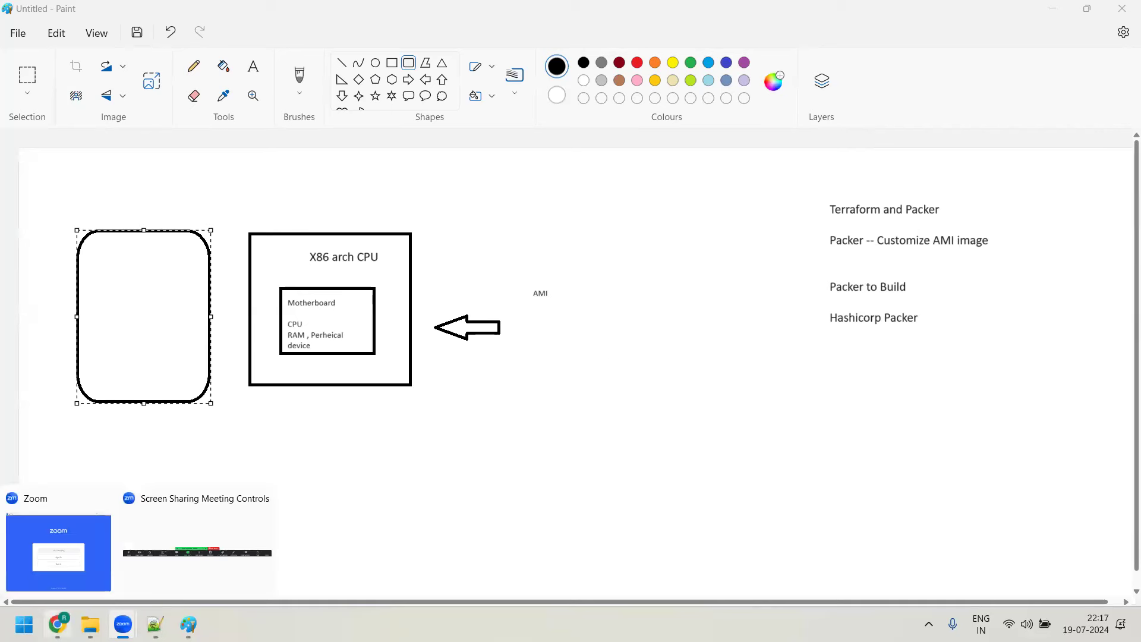
- Switch to the EC2 launch page in Chrome and browse the instance types offered for the 64-bit (Arm) image
{"action": "mouse_move", "coordinate": [189, 623]}
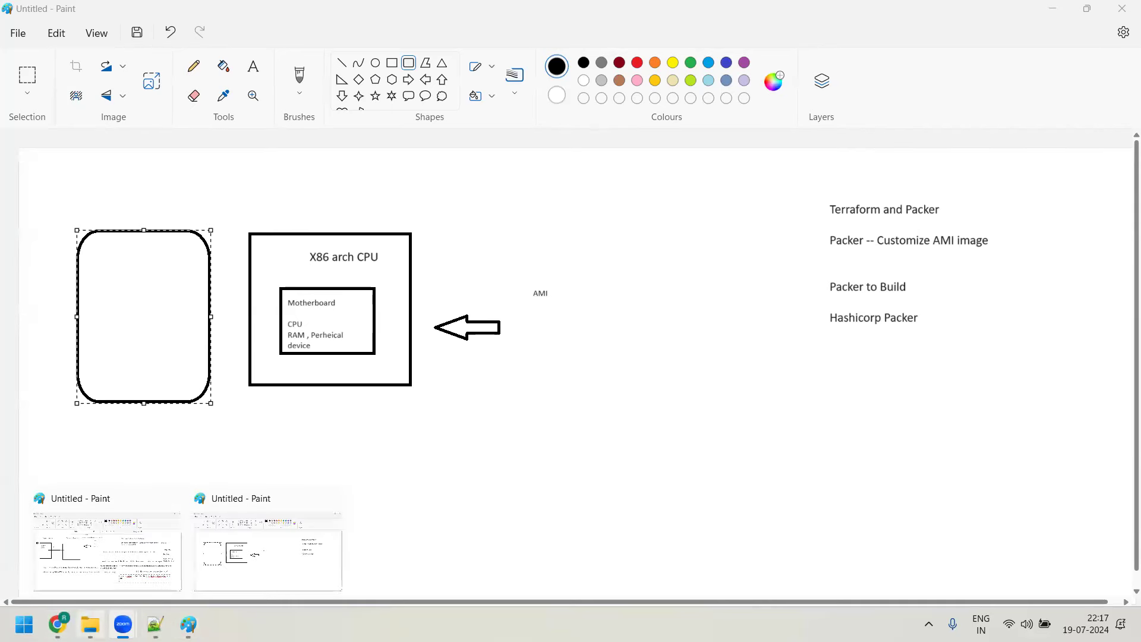
{"action": "left_click", "coordinate": [57, 624]}
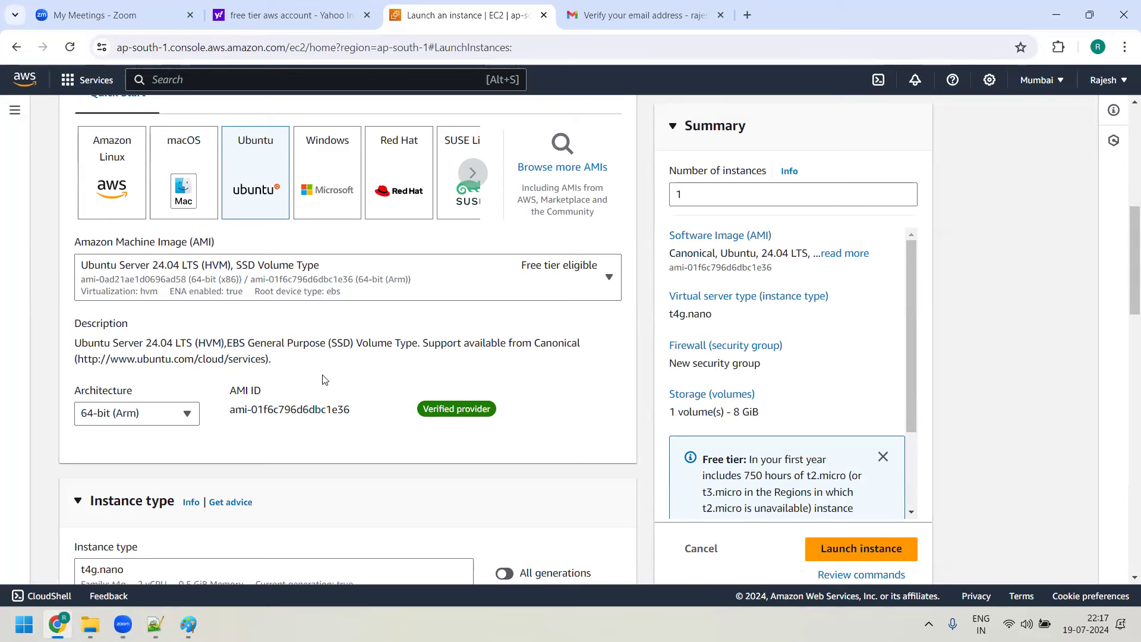
{"action": "scroll", "coordinate": [326, 378], "scroll_direction": "down", "scroll_amount": 4}
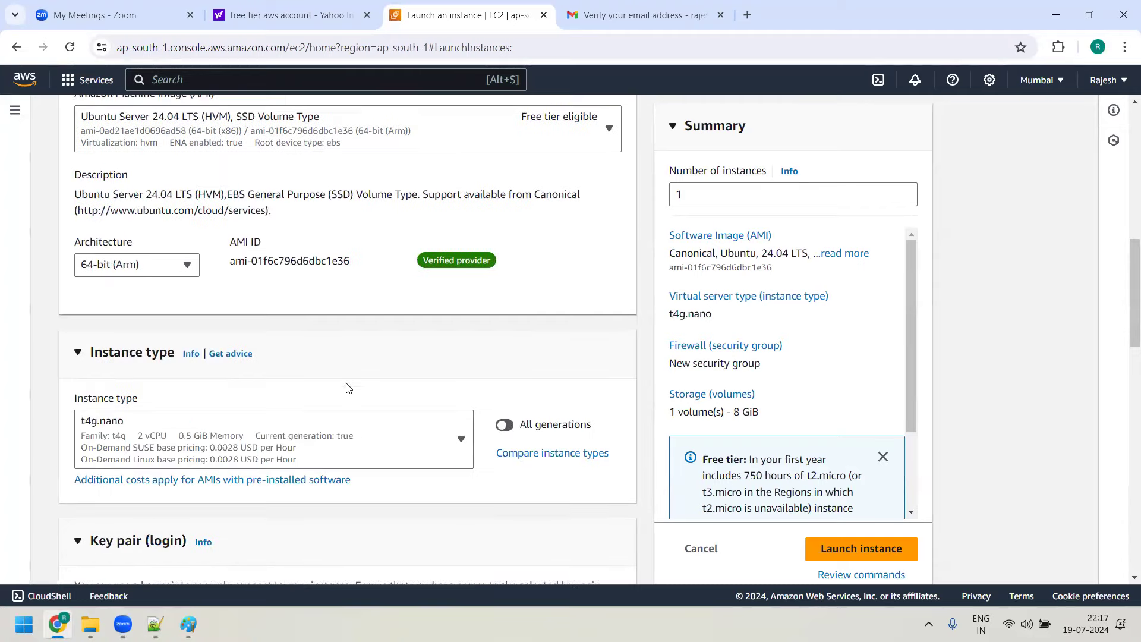
{"action": "left_click", "coordinate": [457, 377]}
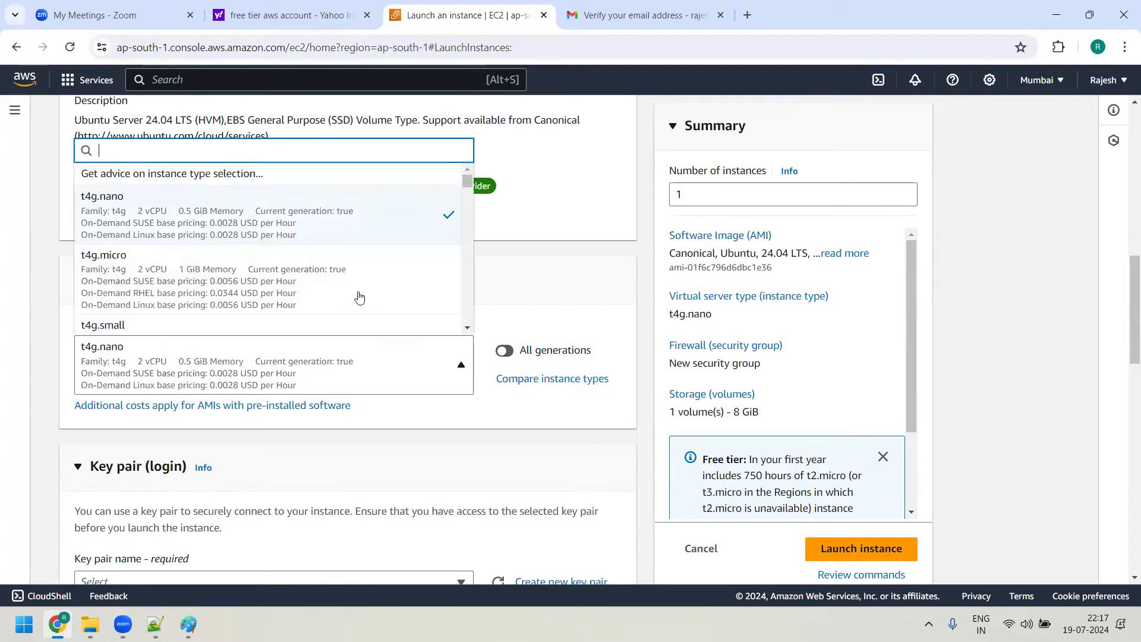
{"action": "scroll", "coordinate": [62, 354], "scroll_direction": "up", "scroll_amount": 3}
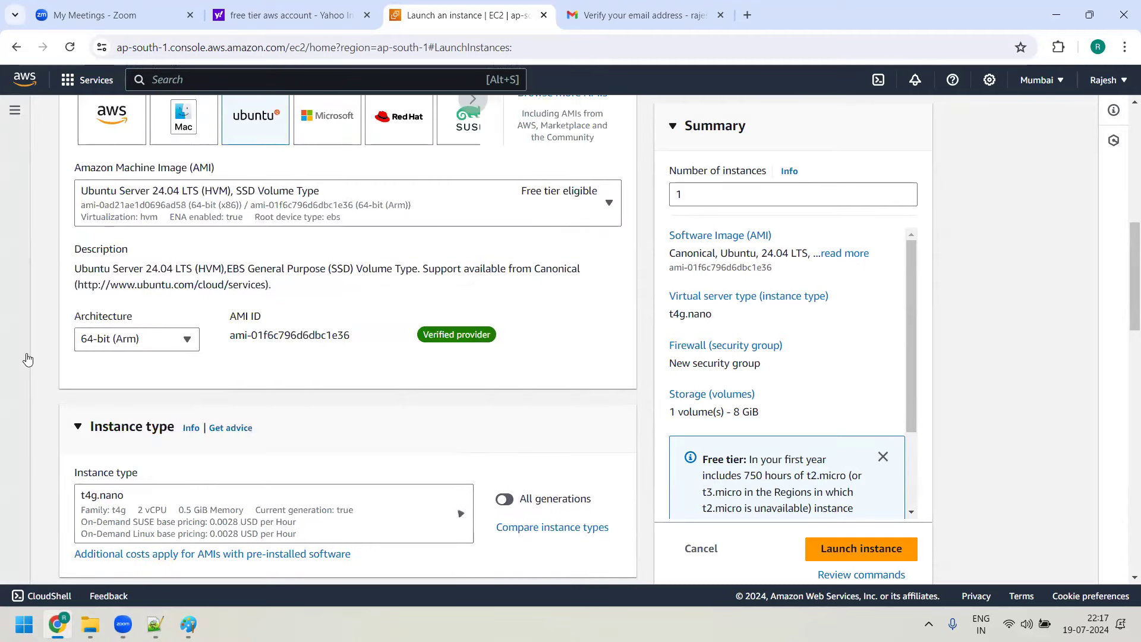
{"action": "left_click", "coordinate": [26, 354]}
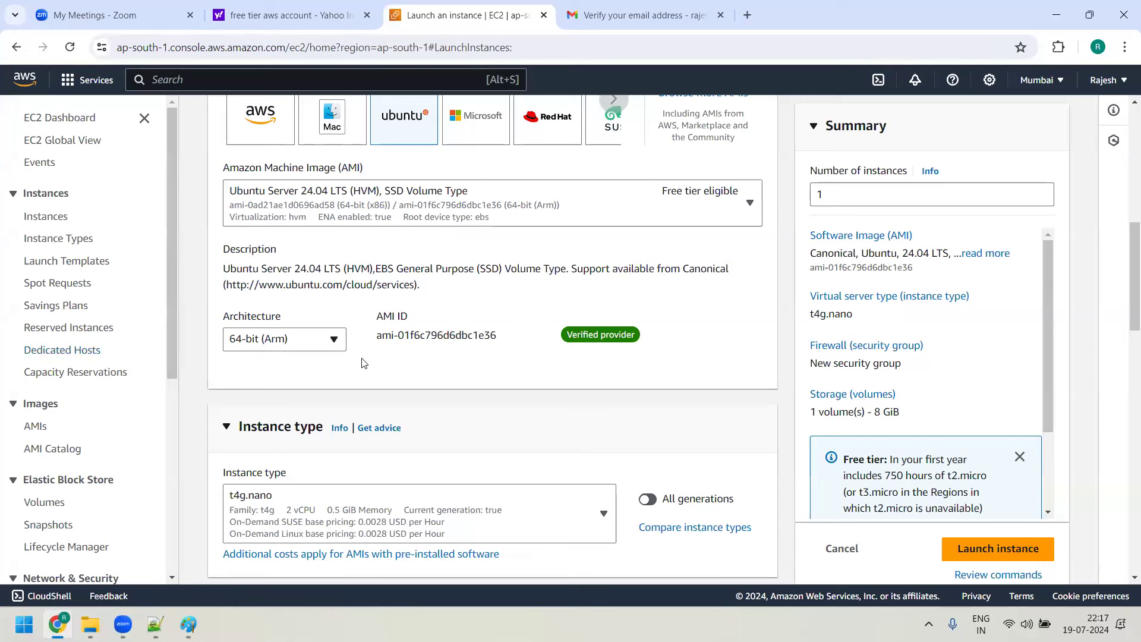
{"action": "scroll", "coordinate": [373, 364], "scroll_direction": "down", "scroll_amount": 4}
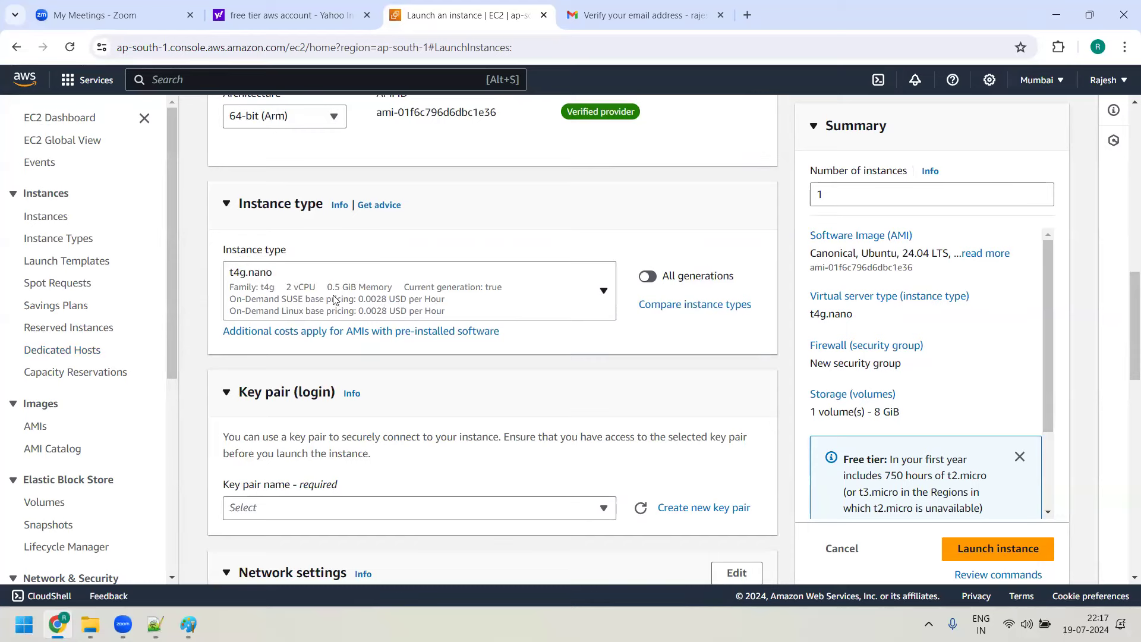
{"action": "left_click", "coordinate": [565, 305]}
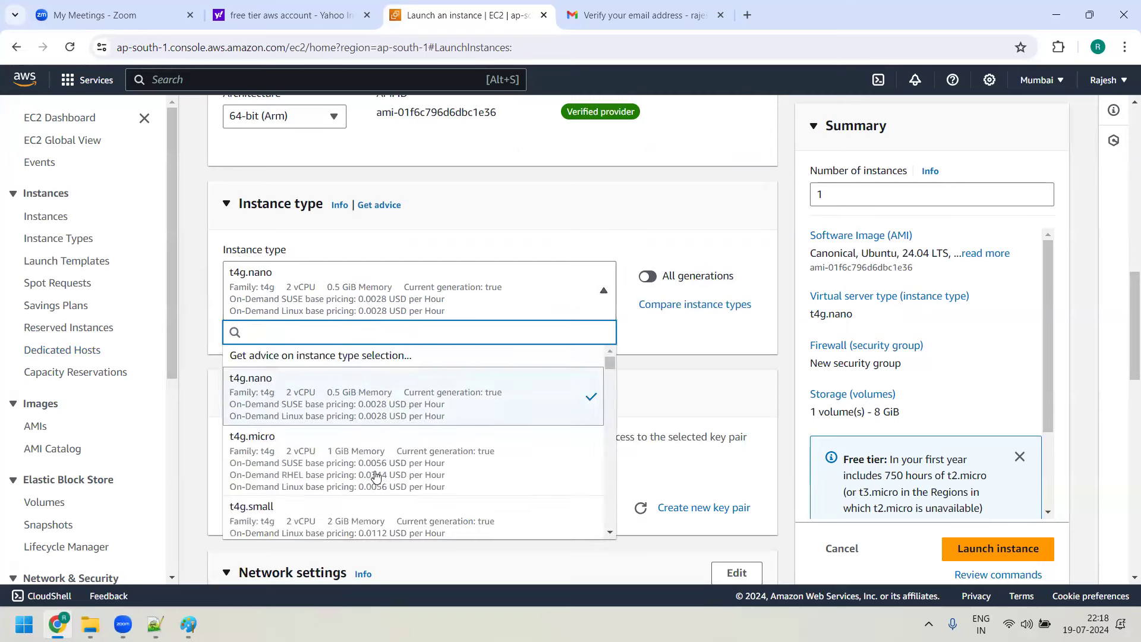
{"action": "scroll", "coordinate": [383, 493], "scroll_direction": "down", "scroll_amount": 5}
{"action": "scroll", "coordinate": [385, 493], "scroll_direction": "down", "scroll_amount": 6}
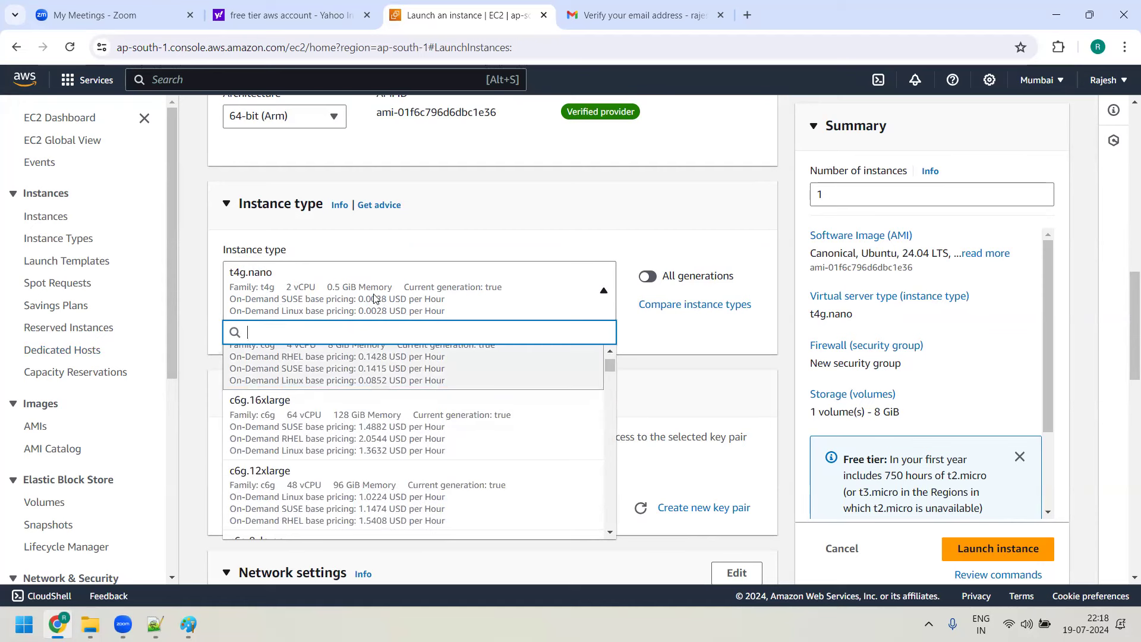
- Change the Ubuntu image's architecture back to 64-bit (x86) and accept the settings override
{"action": "left_click", "coordinate": [330, 117]}
{"action": "left_click", "coordinate": [277, 146]}
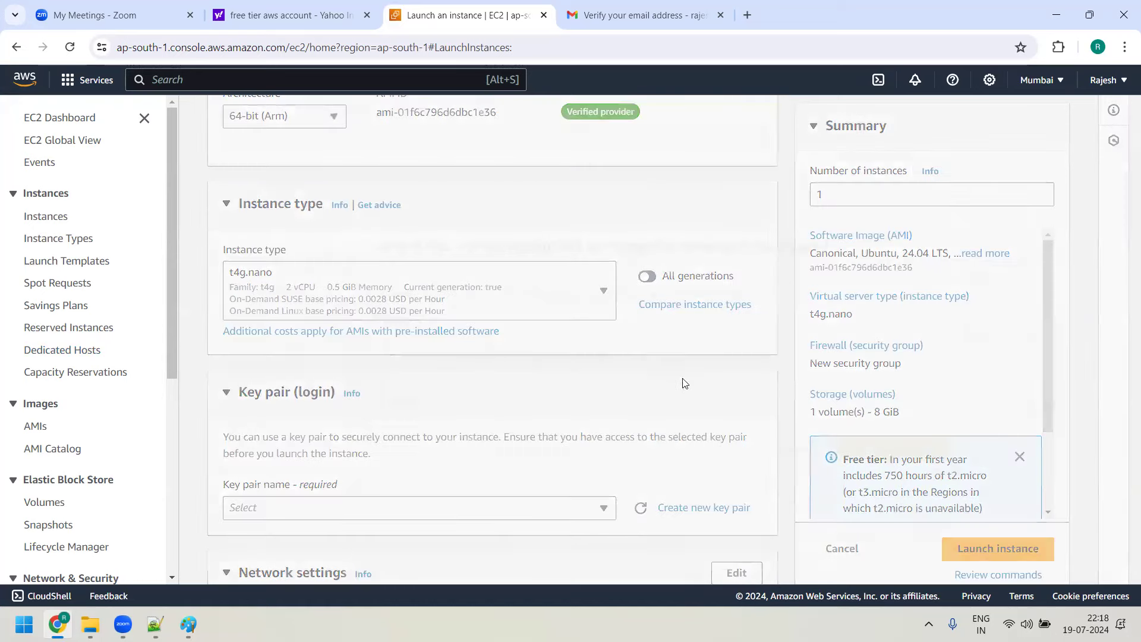
{"action": "left_click", "coordinate": [852, 439]}
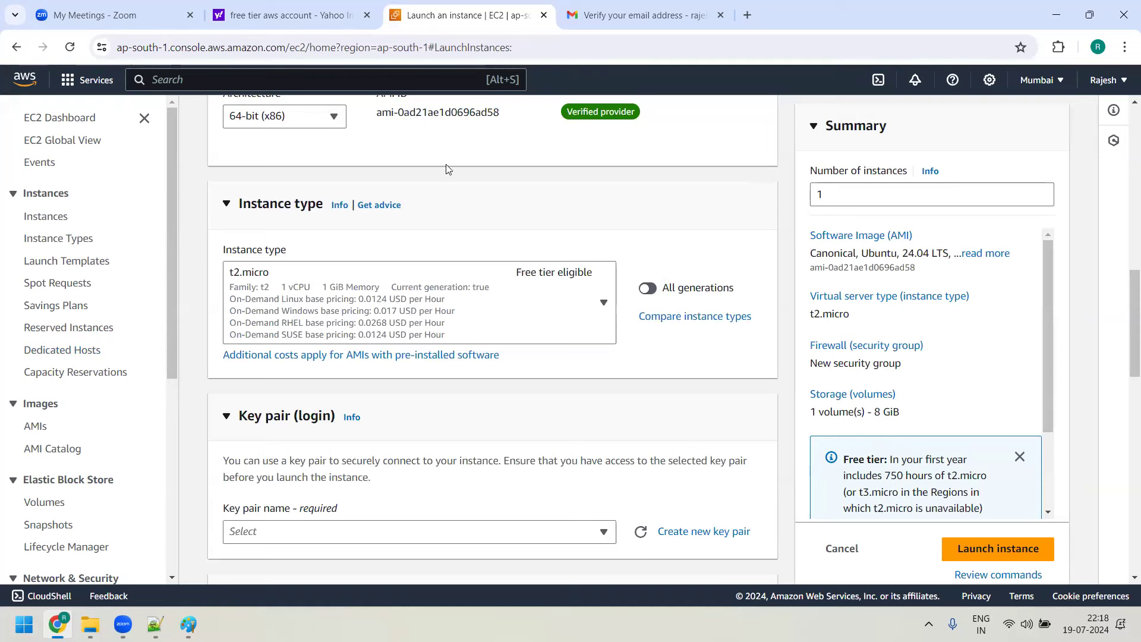
- Begin a new RSA key pair named firstkey, trying the .ppk format and settling on the .pem private key format
{"action": "scroll", "coordinate": [605, 288], "scroll_direction": "down", "scroll_amount": 4}
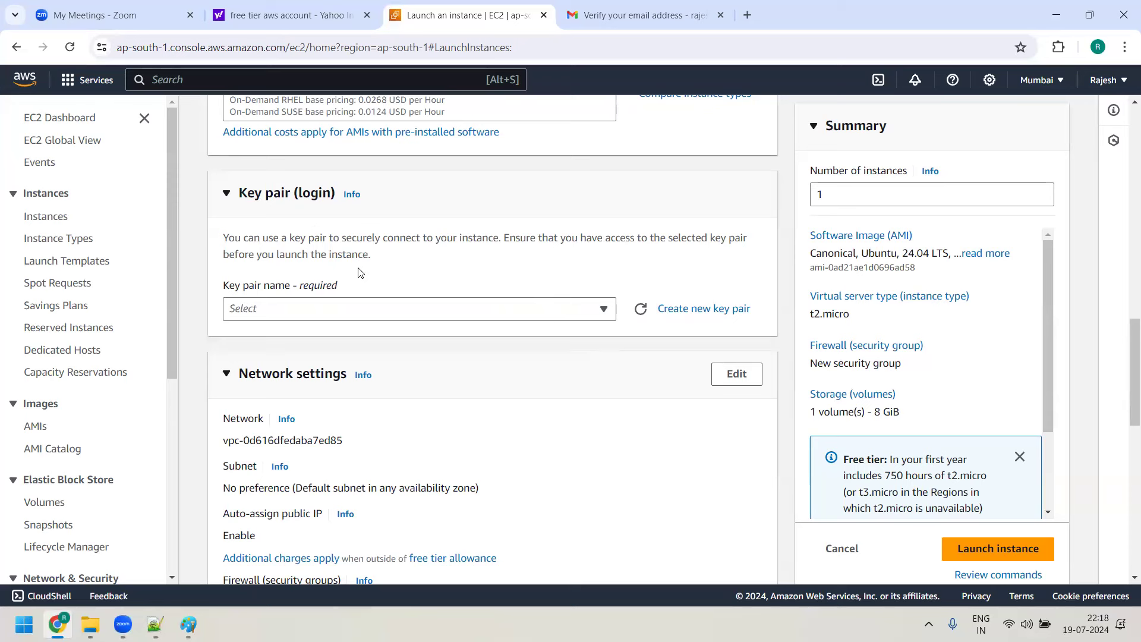
{"action": "left_click", "coordinate": [717, 310]}
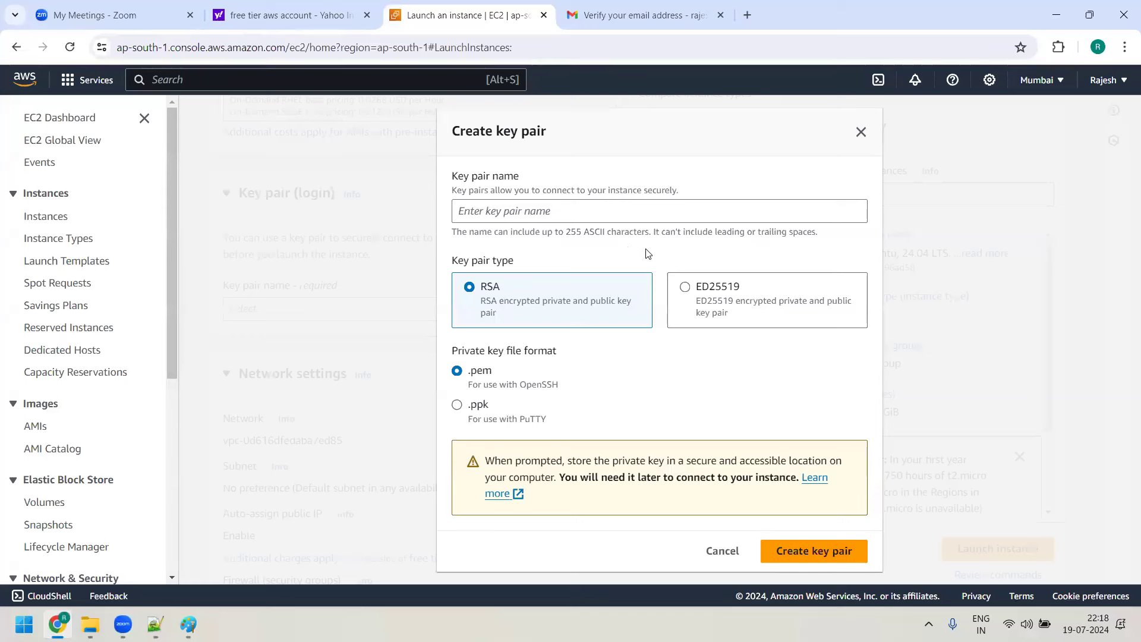
{"action": "left_click", "coordinate": [533, 210]}
{"action": "type", "text": "firstkey"}
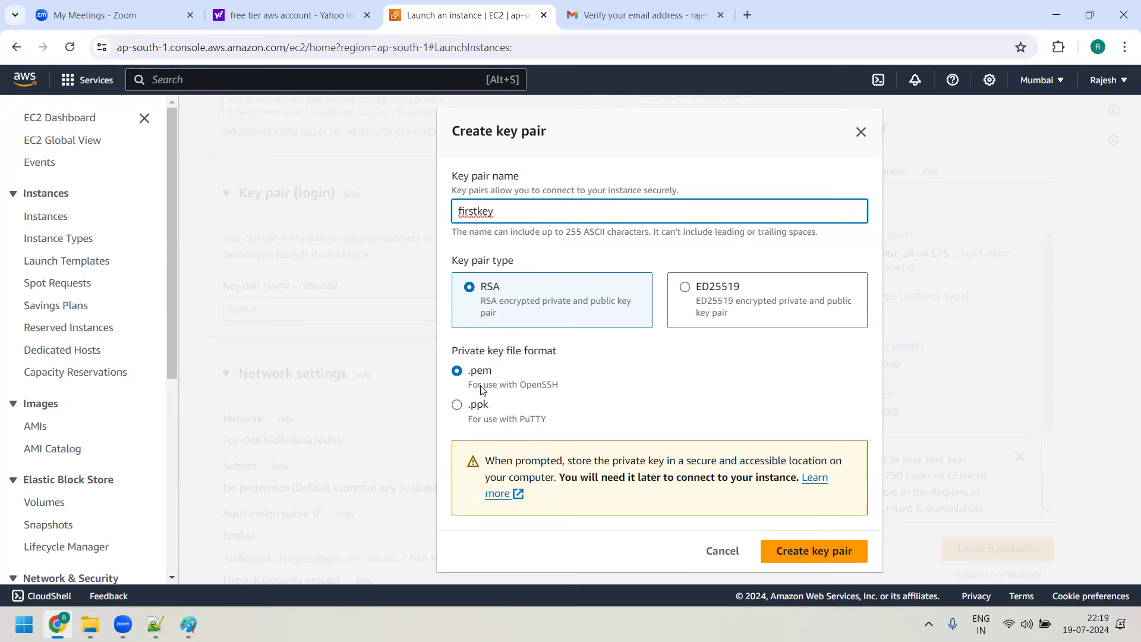
{"action": "left_click", "coordinate": [457, 404]}
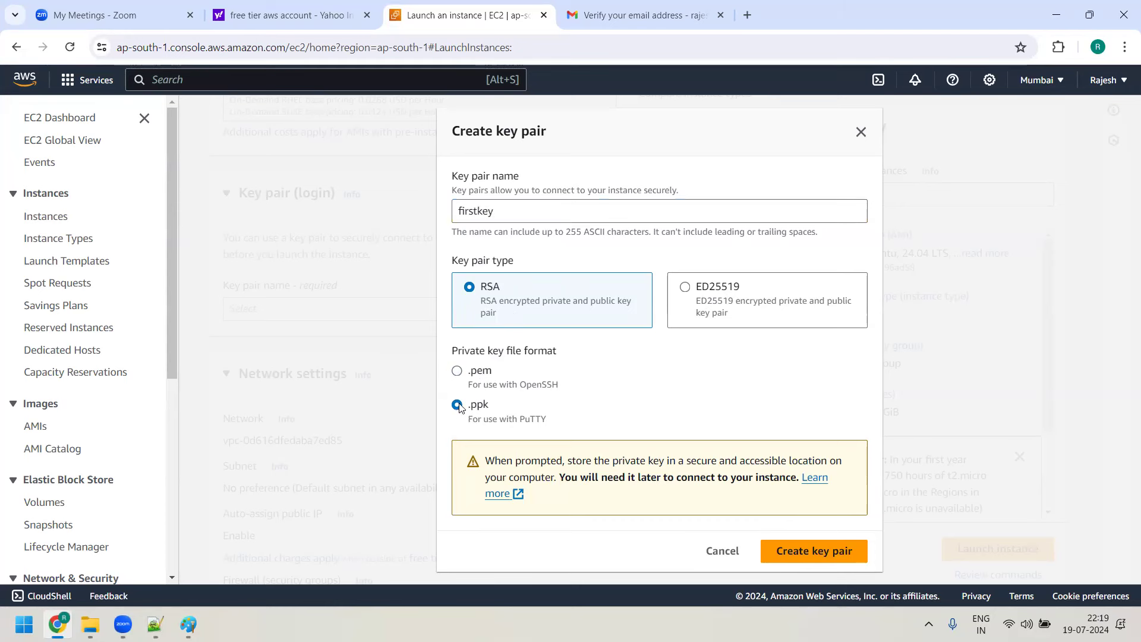
{"action": "left_click", "coordinate": [457, 371]}
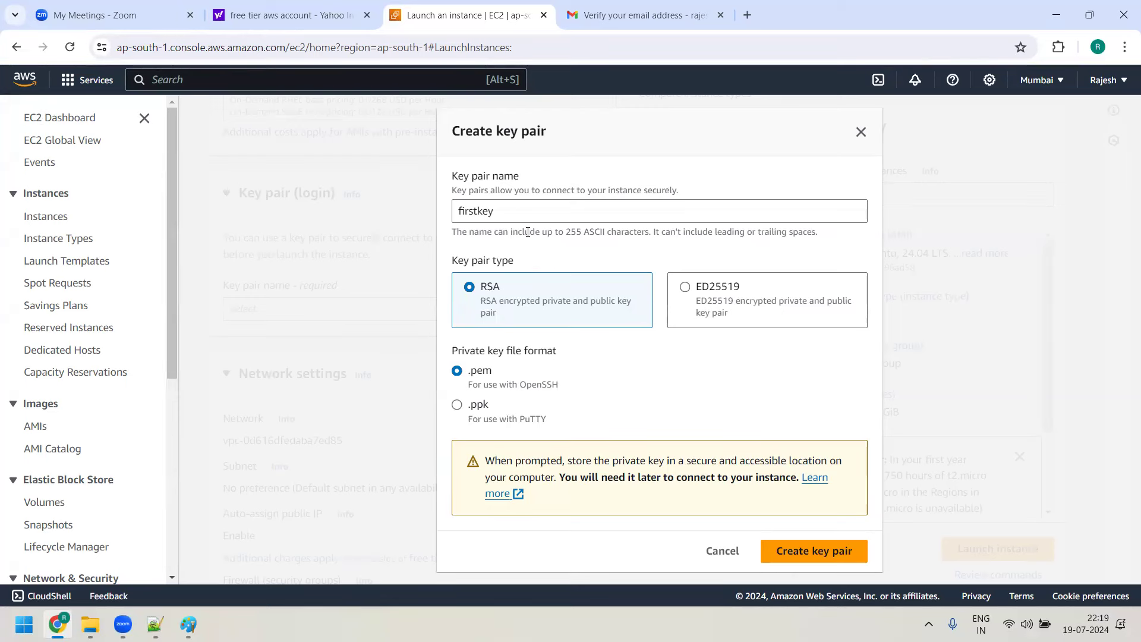
- Clear the key pair name and re-enter it as firstkey
{"action": "left_click", "coordinate": [510, 204]}
{"action": "key", "text": "ctrl+a"}
{"action": "type", "text": "rajesh"}
{"action": "key", "text": "BackSpace"}
{"action": "key", "text": "BackSpace"}
{"action": "key", "text": "BackSpace"}
{"action": "key", "text": "BackSpace"}
{"action": "type", "text": "firstkey"}
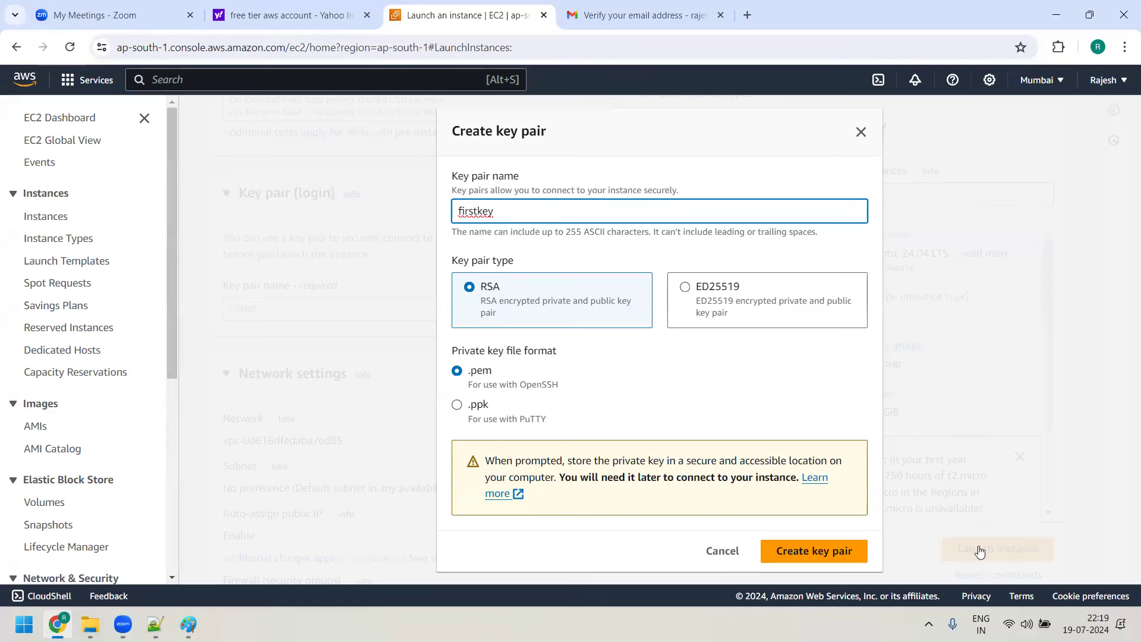
- Create the key pair, show the downloaded firstkey.pem in its folder, and return to the launch page in Chrome
{"action": "left_click", "coordinate": [832, 550]}
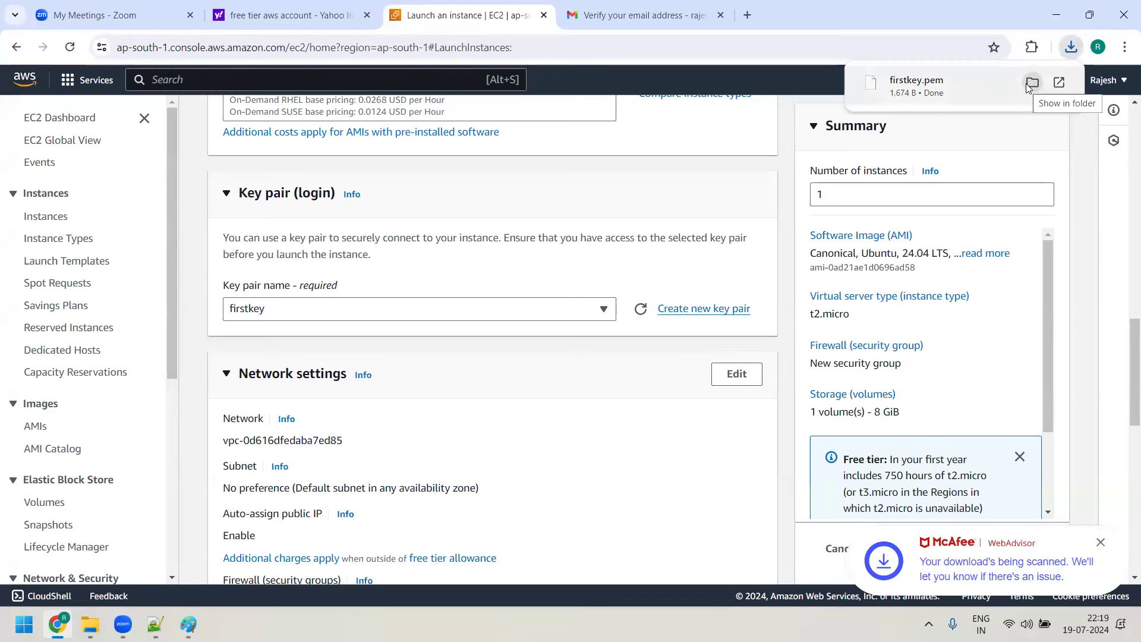
{"action": "left_click", "coordinate": [1030, 84]}
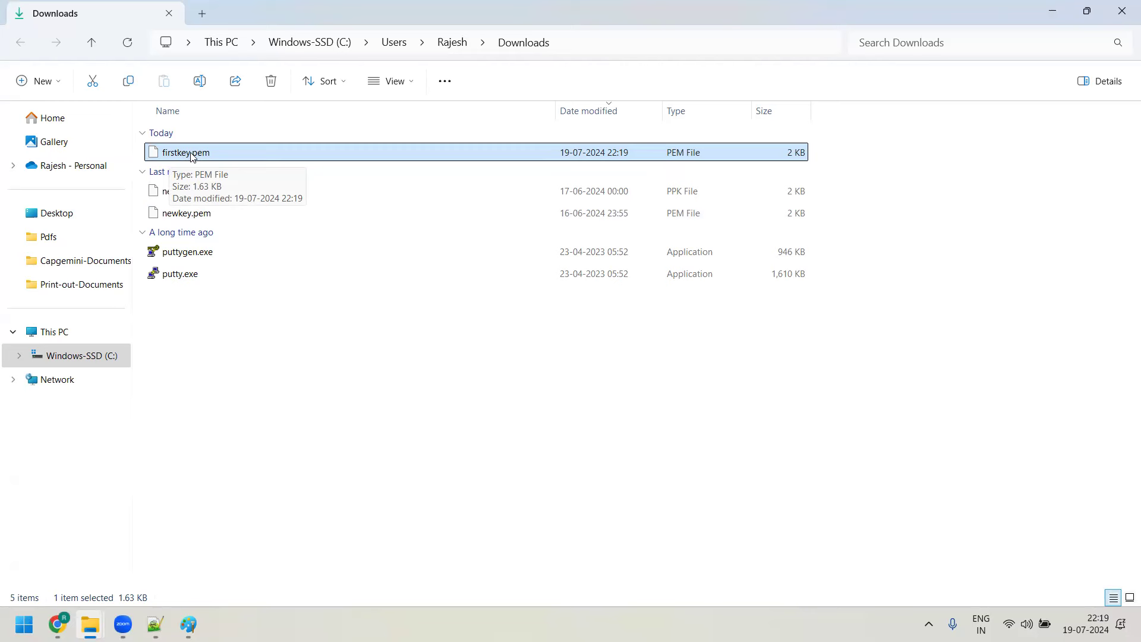
{"action": "left_click", "coordinate": [57, 625]}
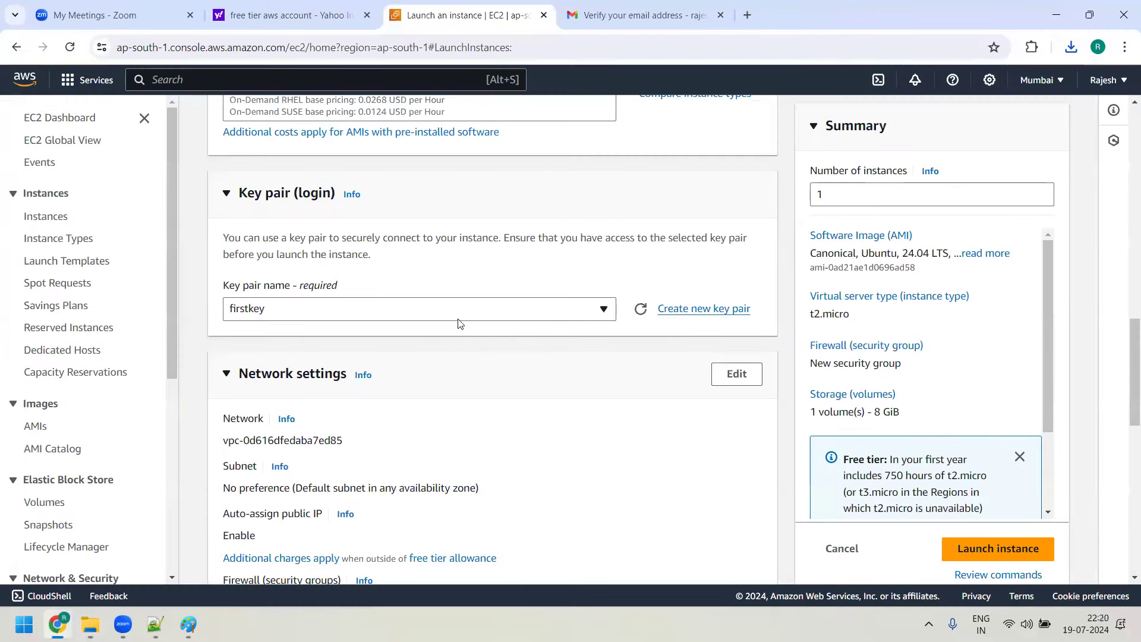
- Review the network settings and highlight the Firewall (security groups) label
{"action": "scroll", "coordinate": [515, 392], "scroll_direction": "down", "scroll_amount": 3}
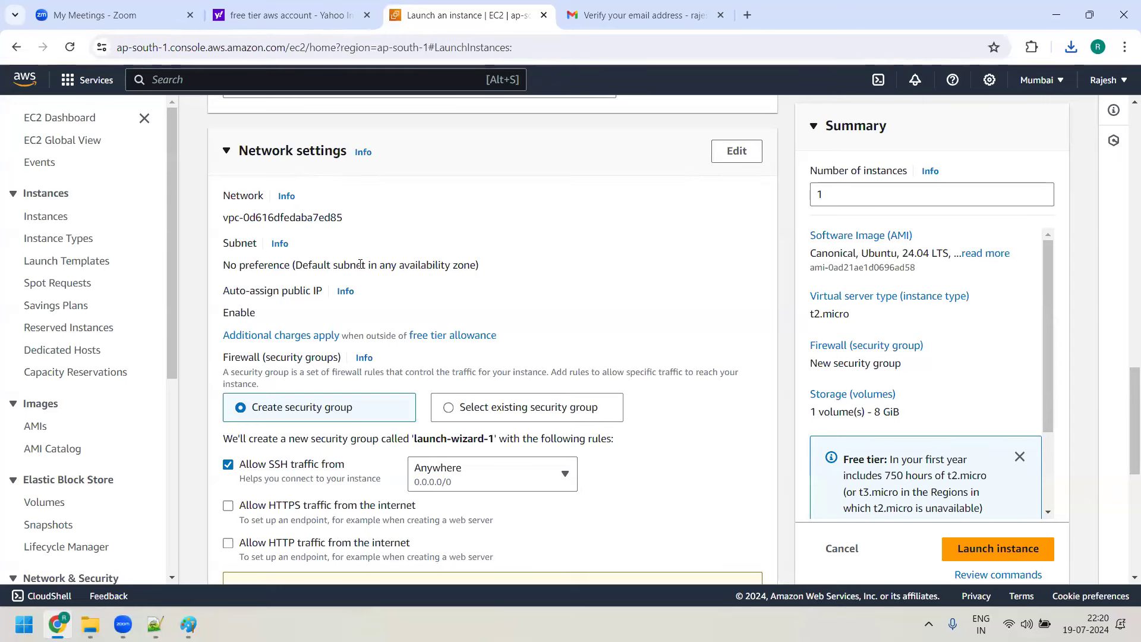
{"action": "scroll", "coordinate": [360, 264], "scroll_direction": "down", "scroll_amount": 1}
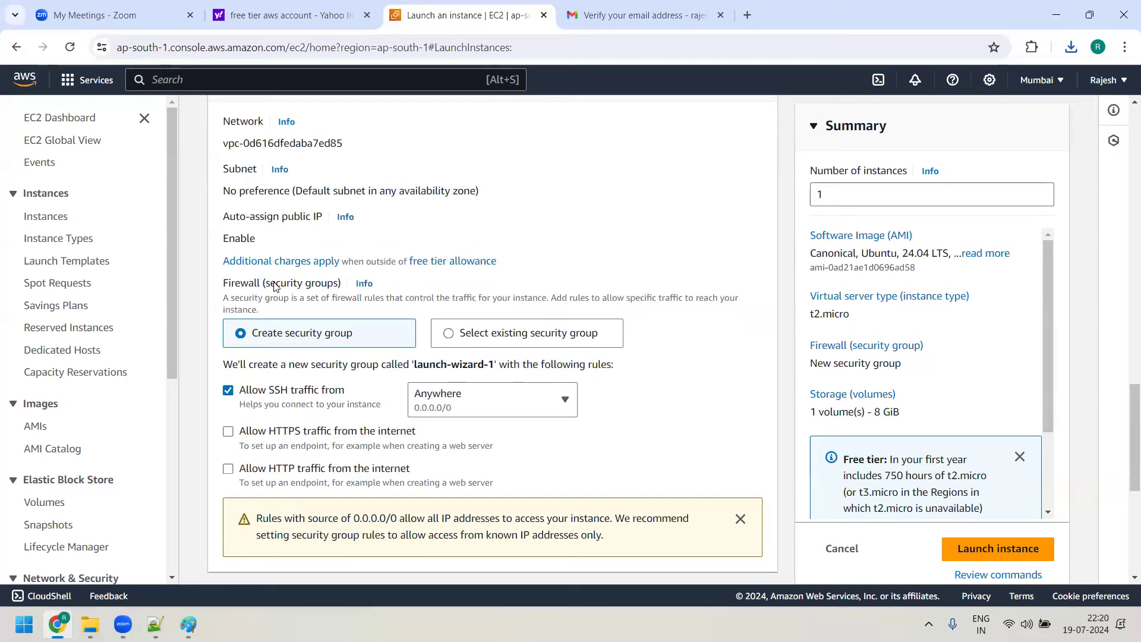
{"action": "left_click_drag", "start_coordinate": [273, 286], "coordinate": [337, 288]}
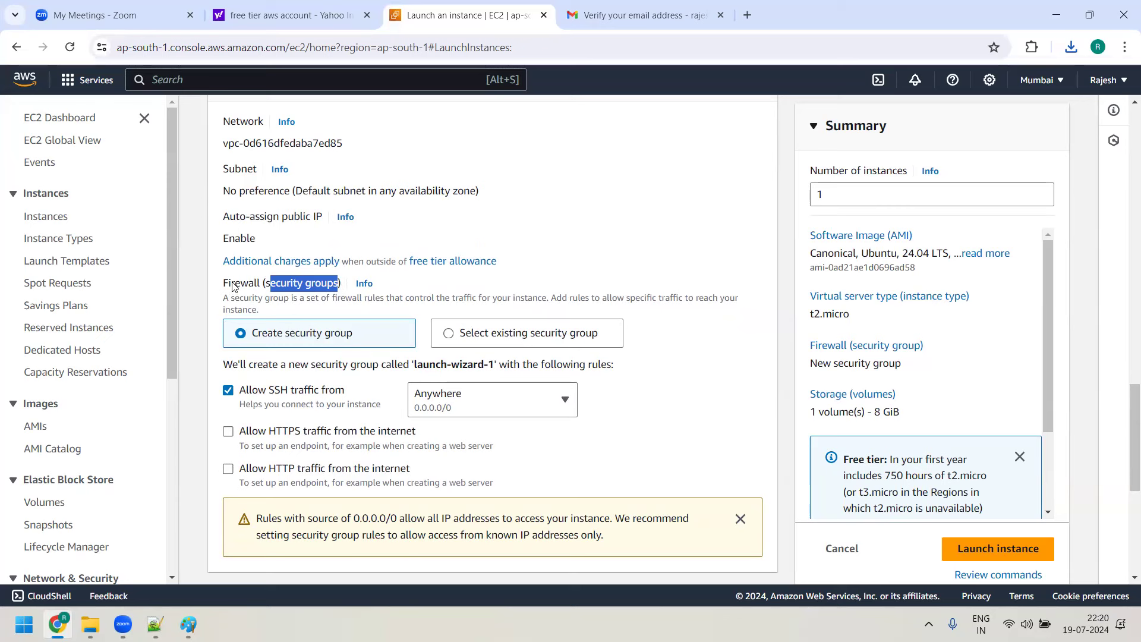
{"action": "left_click_drag", "start_coordinate": [257, 286], "coordinate": [225, 288]}
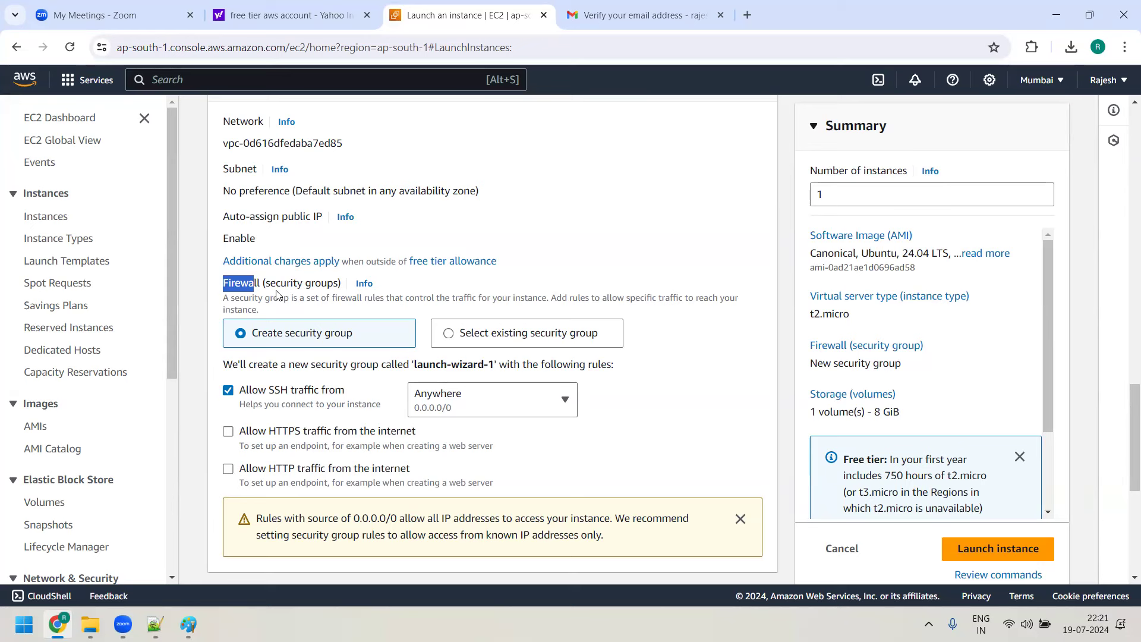
{"action": "left_click", "coordinate": [253, 275]}
{"action": "left_click_drag", "start_coordinate": [262, 284], "coordinate": [225, 290]}
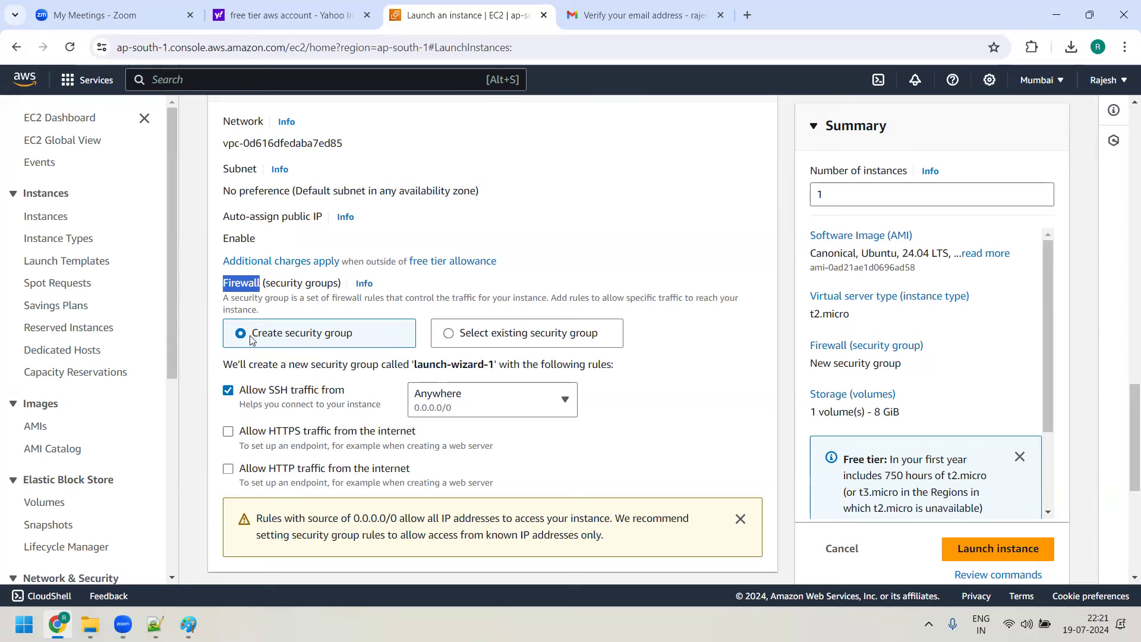
- Examine the source options for SSH traffic, keeping Anywhere, and highlight the proposed security group name launch-wizard-1
{"action": "scroll", "coordinate": [535, 291], "scroll_direction": "down", "scroll_amount": 3}
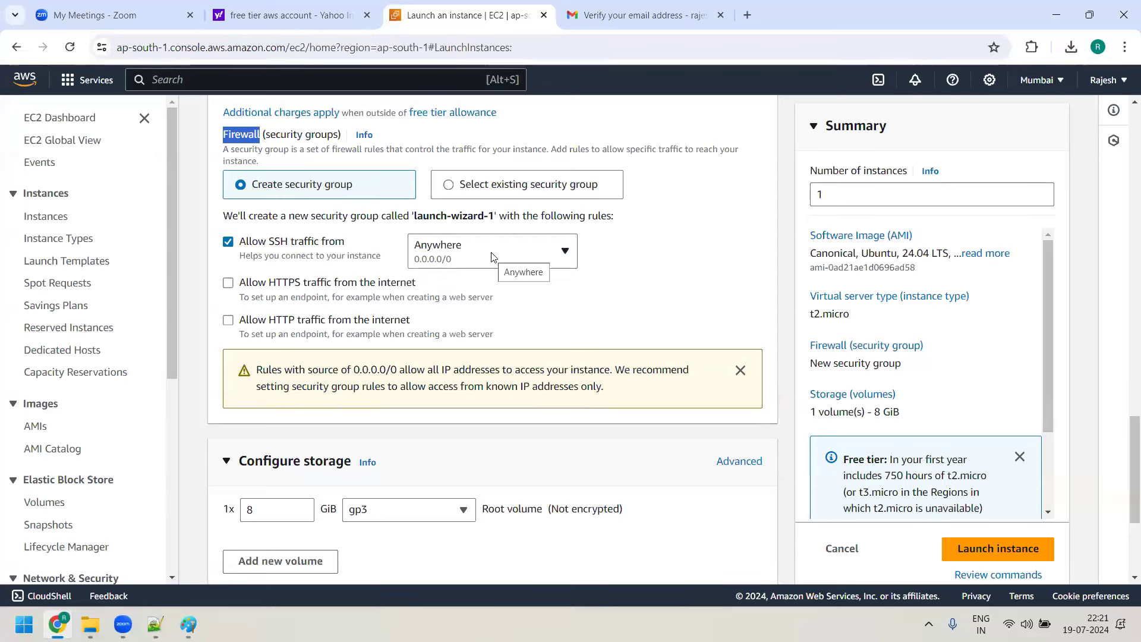
{"action": "left_click", "coordinate": [521, 259]}
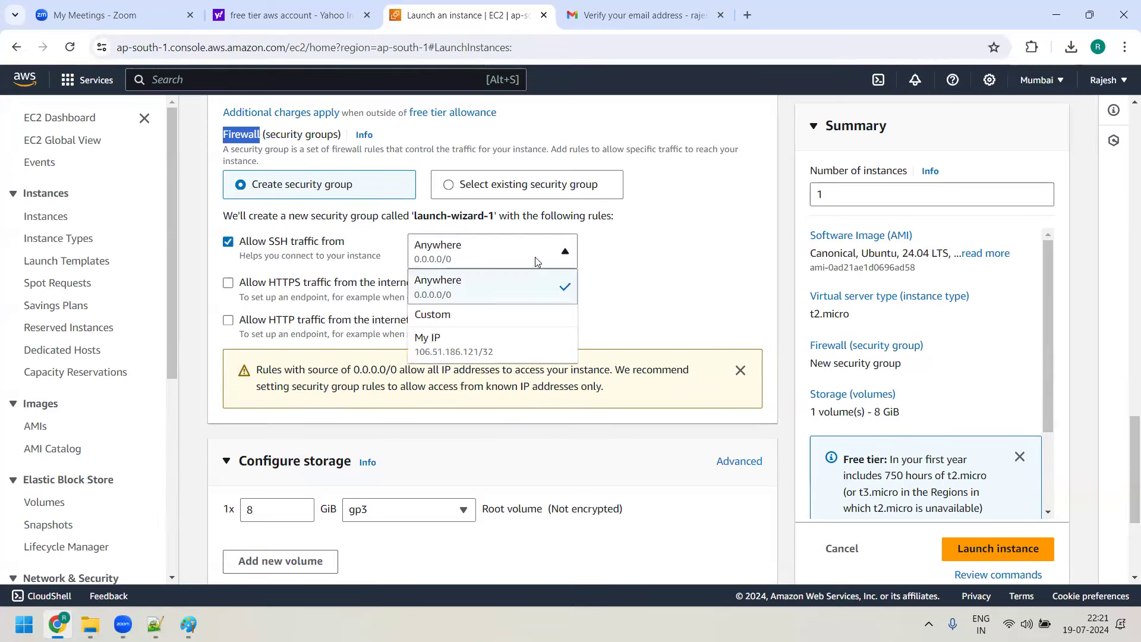
{"action": "left_click", "coordinate": [516, 293]}
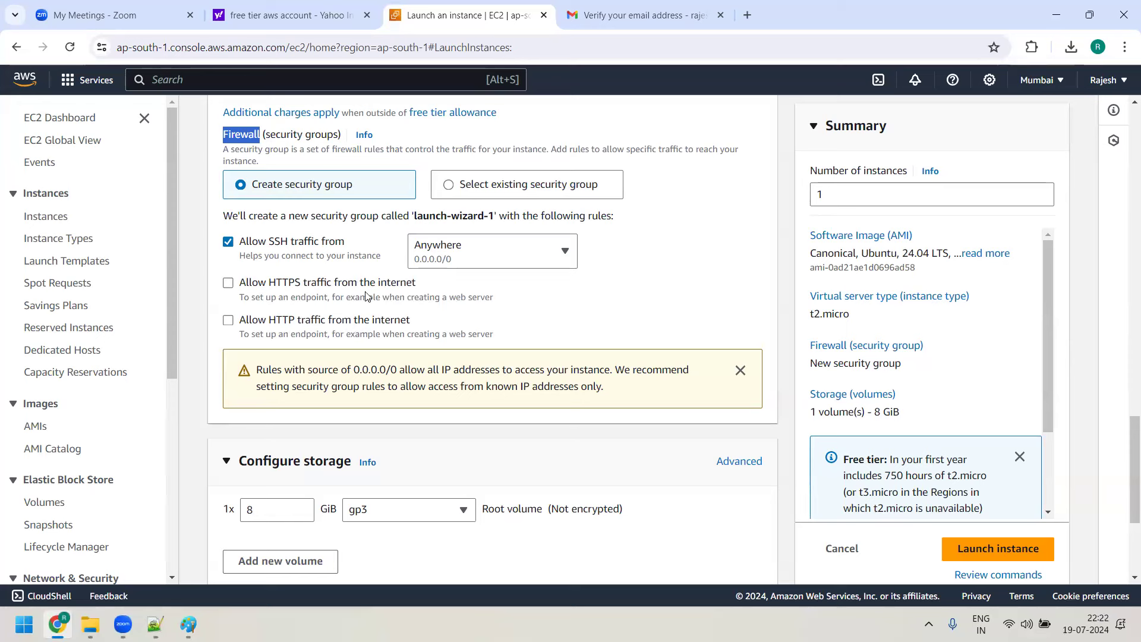
{"action": "scroll", "coordinate": [371, 292], "scroll_direction": "up", "scroll_amount": 2}
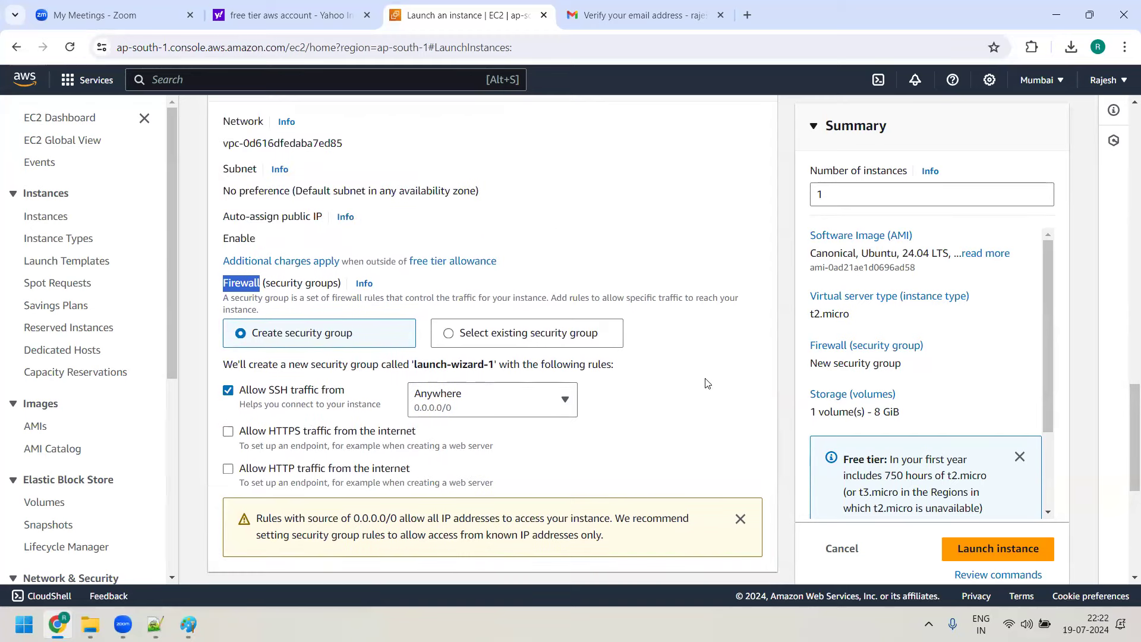
{"action": "scroll", "coordinate": [657, 427], "scroll_direction": "down", "scroll_amount": 3}
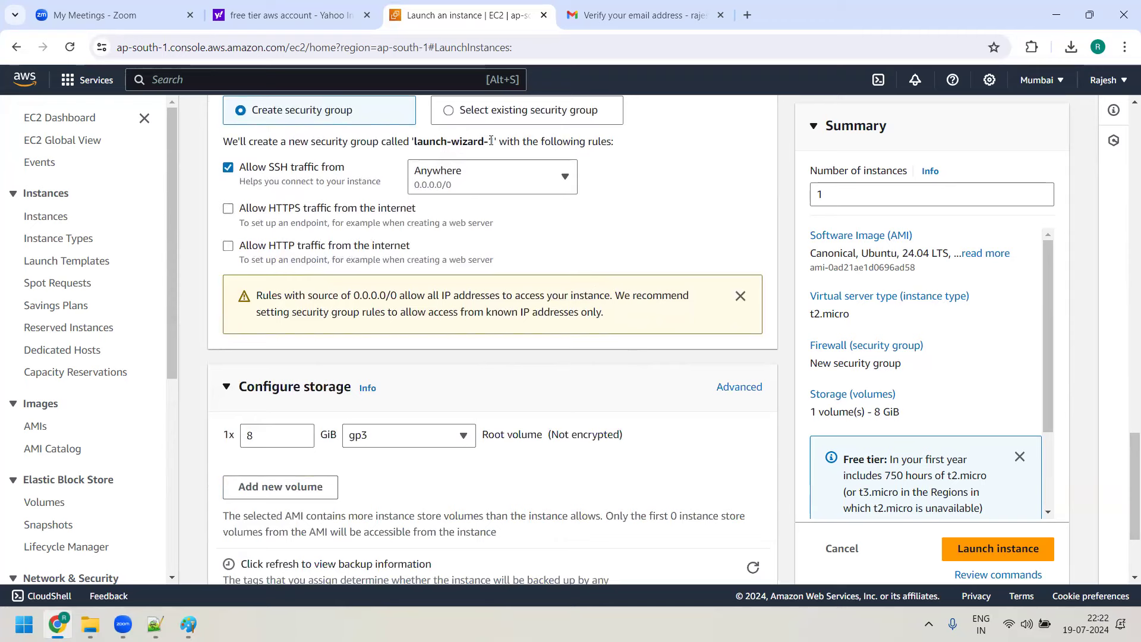
{"action": "left_click_drag", "start_coordinate": [490, 142], "coordinate": [410, 149]}
{"action": "scroll", "coordinate": [769, 202], "scroll_direction": "up", "scroll_amount": 5}
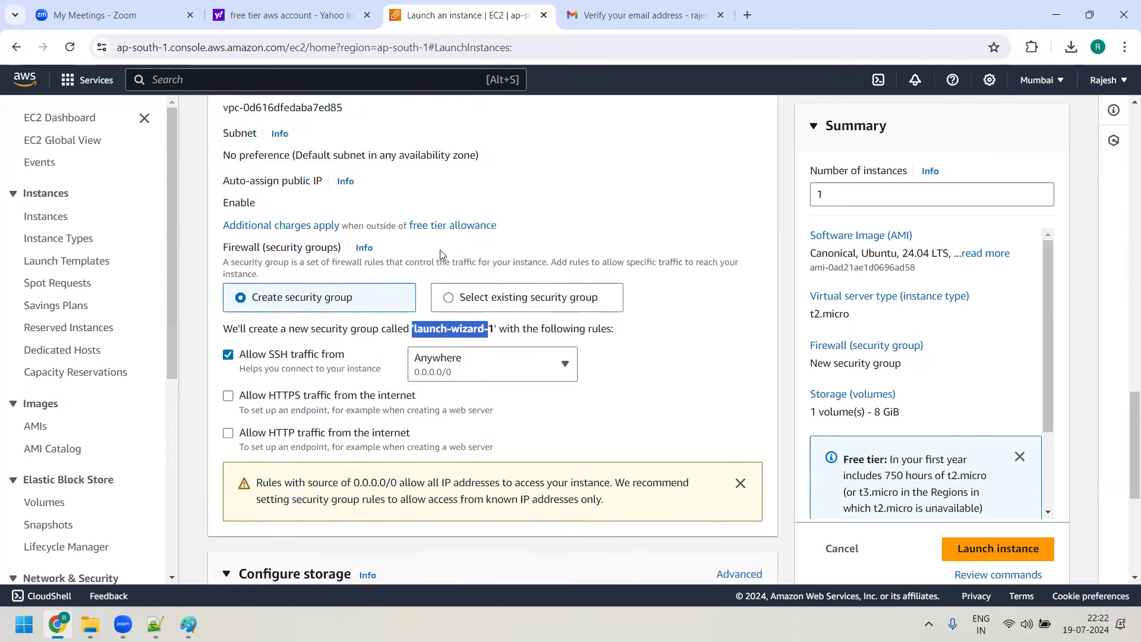
- Open the network settings for editing and name the new security group My-First-SG
{"action": "left_click", "coordinate": [737, 225]}
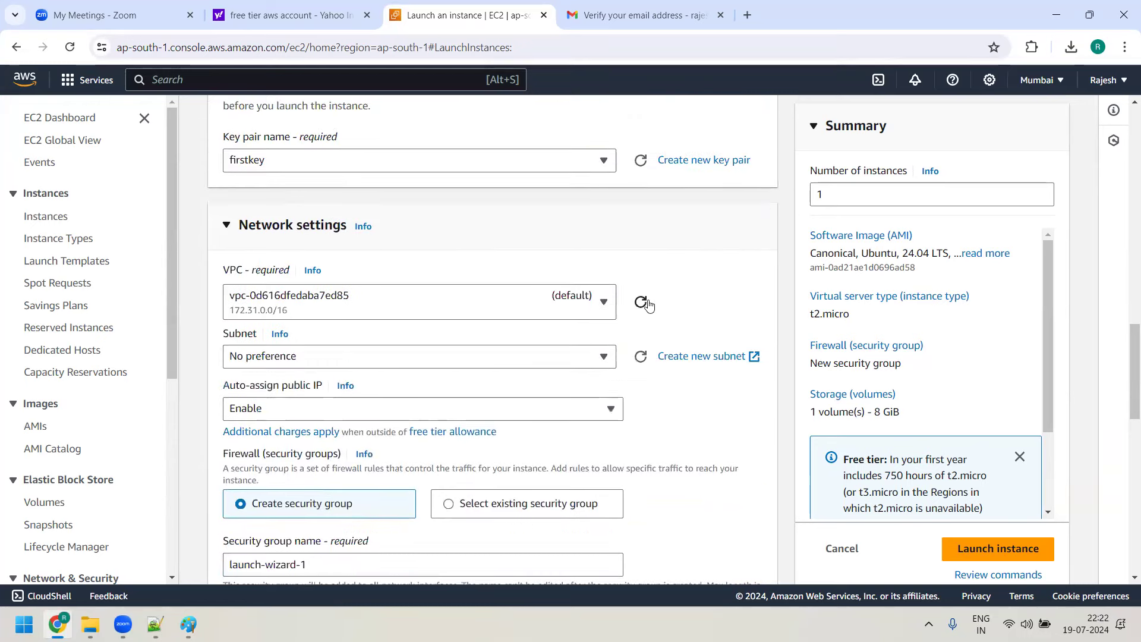
{"action": "scroll", "coordinate": [648, 304], "scroll_direction": "down", "scroll_amount": 2}
{"action": "scroll", "coordinate": [649, 305], "scroll_direction": "down", "scroll_amount": 4}
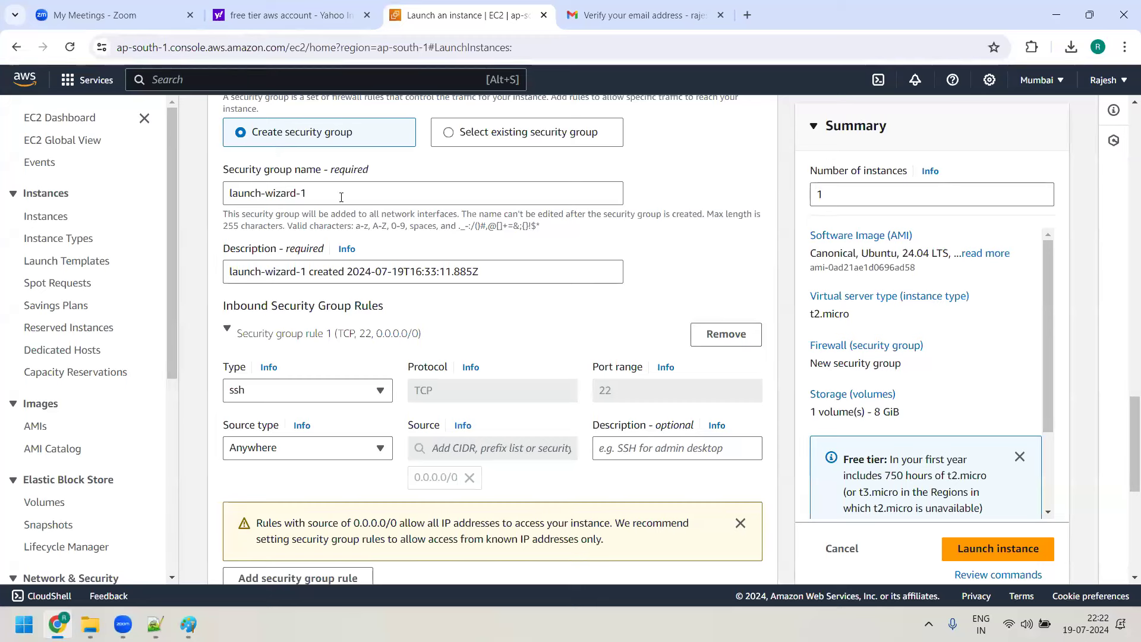
{"action": "triple_click", "coordinate": [361, 187]}
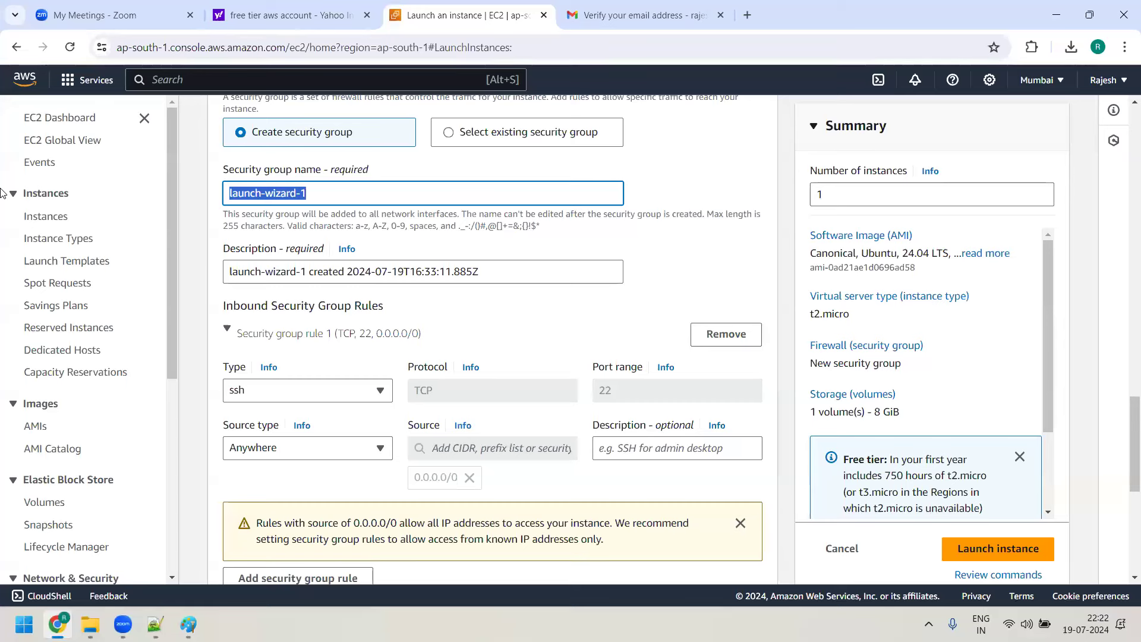
{"action": "type", "text": "My-"}
{"action": "type", "text": "firs"}
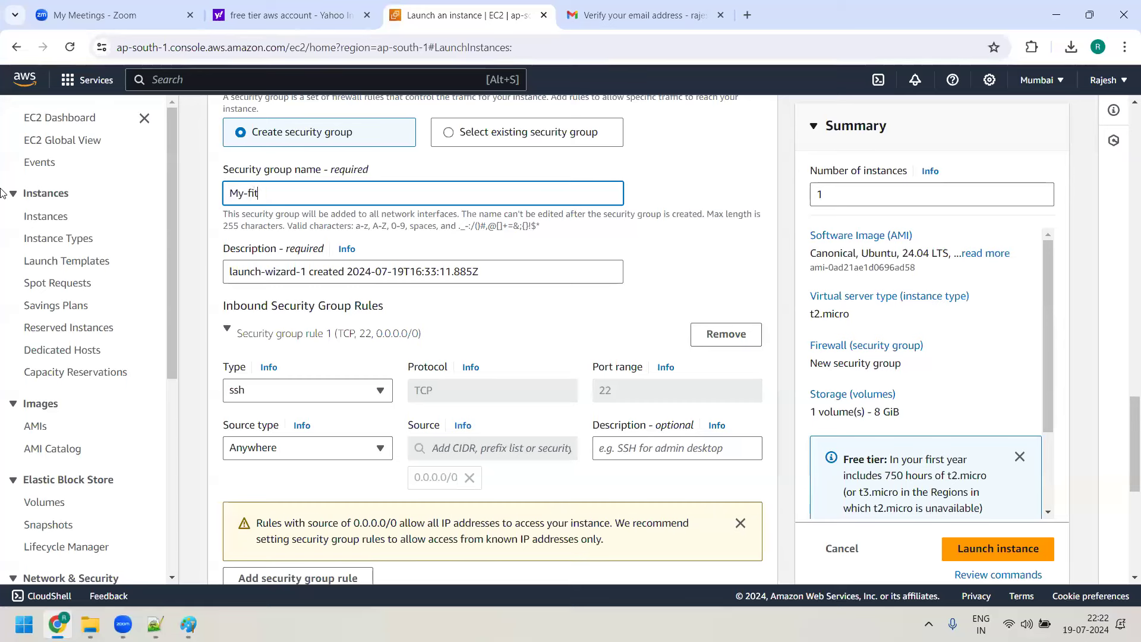
{"action": "type", "text": "t-SG"}
{"action": "key", "text": "BackSpace"}
{"action": "key", "text": "BackSpace"}
{"action": "type", "text": "First-SG"}
- Copy the security group name My-First-SG into the required description, replacing the default text
{"action": "left_click_drag", "start_coordinate": [315, 188], "coordinate": [2, 190]}
{"action": "key", "text": "ctrl+c"}
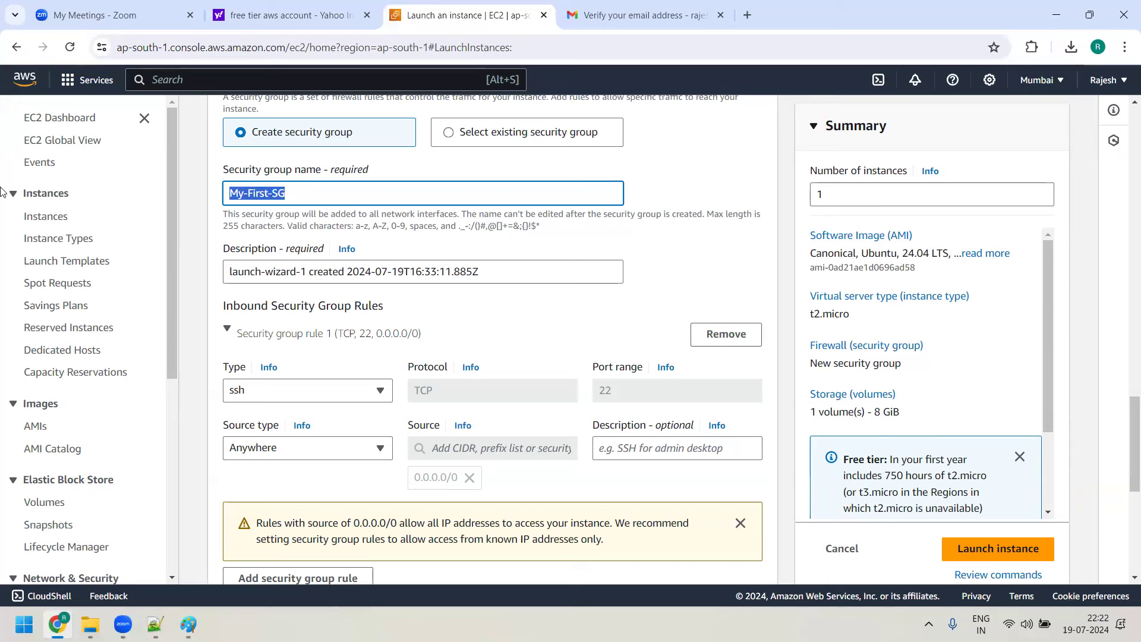
{"action": "left_click_drag", "start_coordinate": [480, 271], "coordinate": [2, 280]}
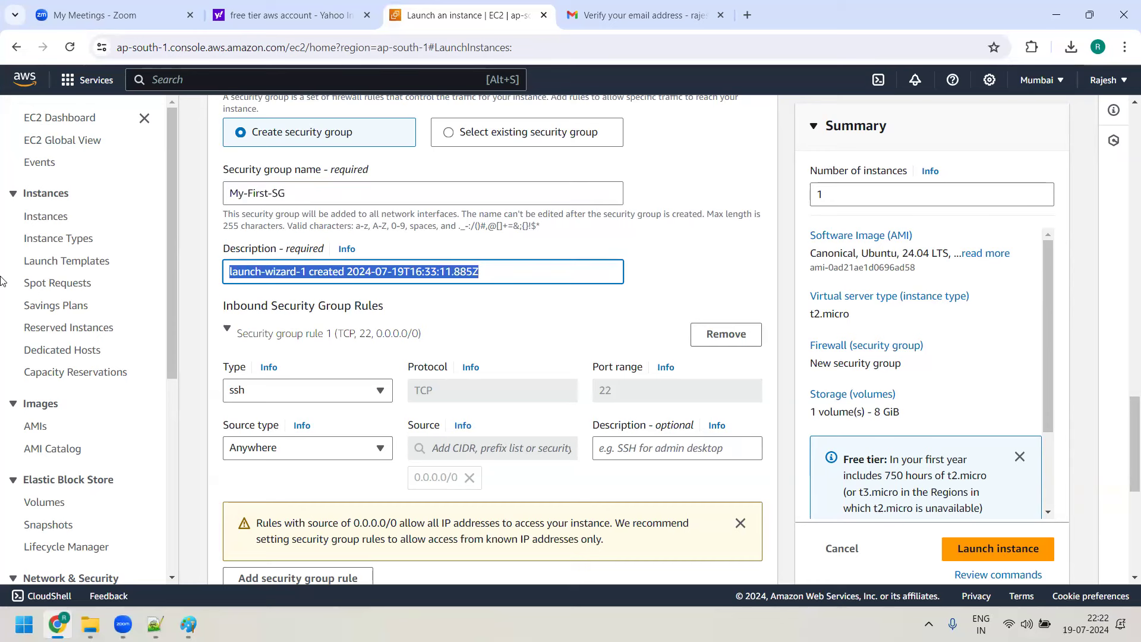
{"action": "key", "text": "ctrl+v"}
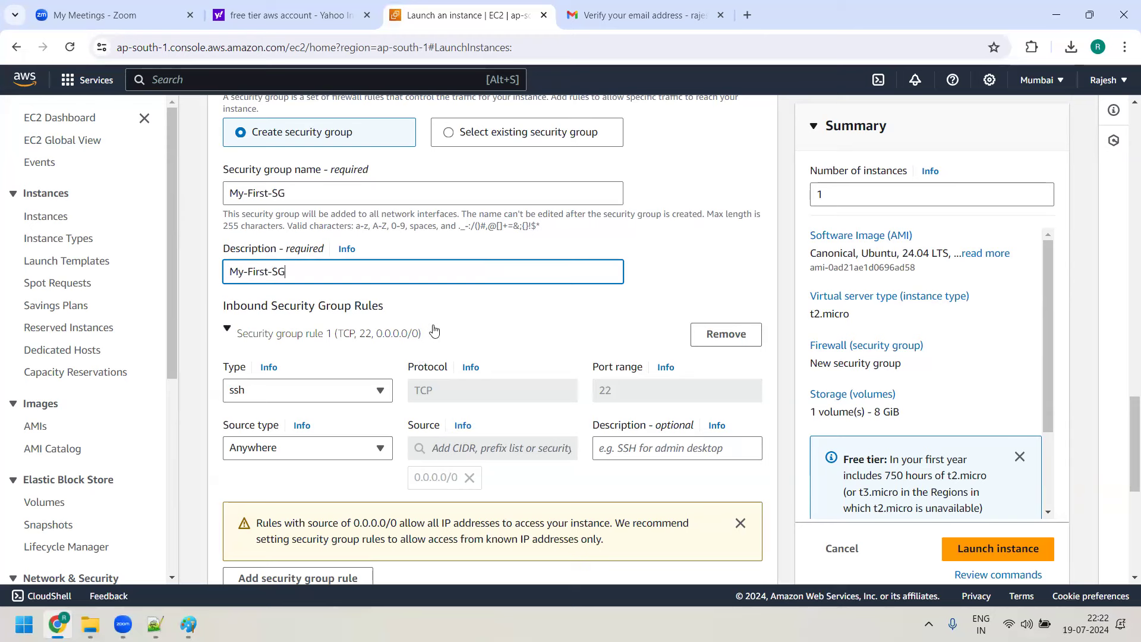
- Review the inbound rules, storage and other launch settings, then launch the First-server instance
{"action": "scroll", "coordinate": [434, 331], "scroll_direction": "down", "scroll_amount": 2}
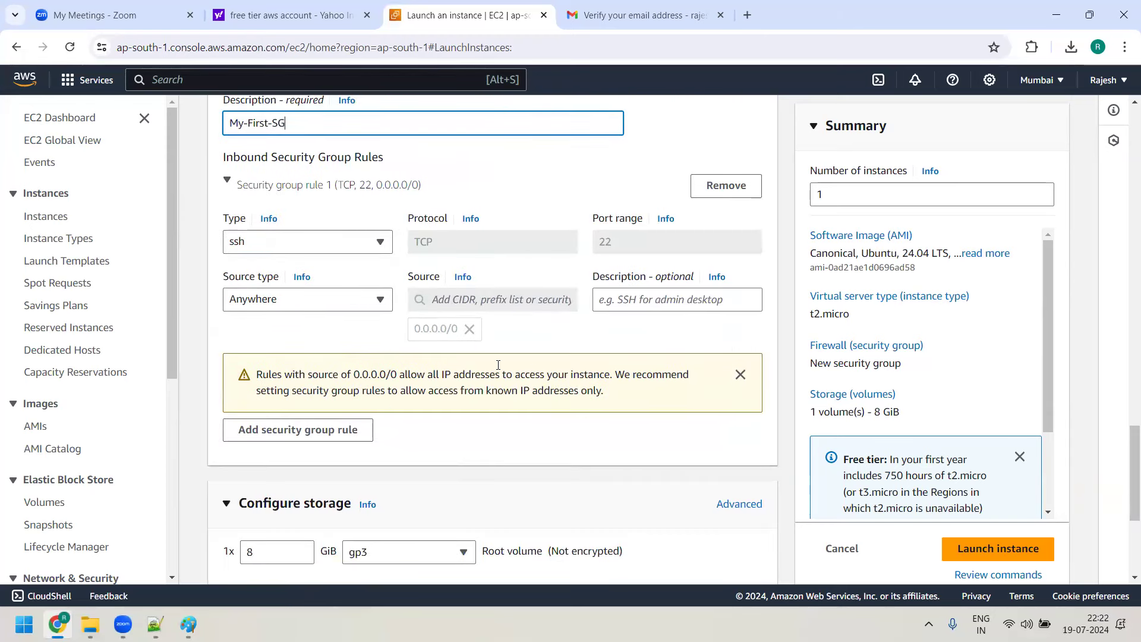
{"action": "scroll", "coordinate": [432, 327], "scroll_direction": "up", "scroll_amount": 3}
{"action": "scroll", "coordinate": [425, 274], "scroll_direction": "down", "scroll_amount": 5}
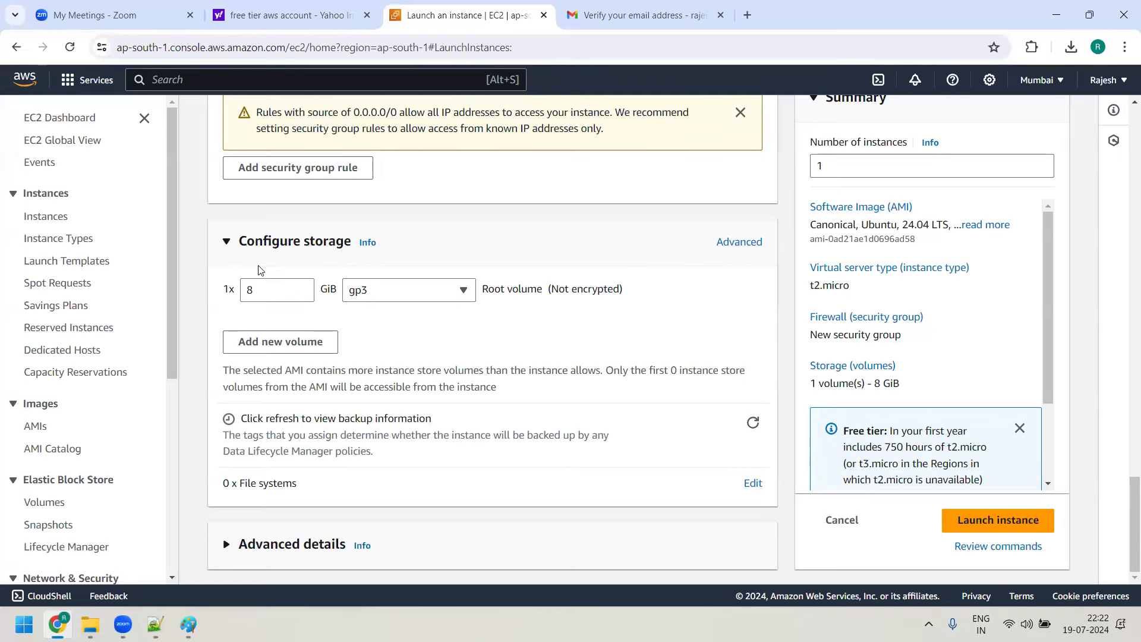
{"action": "scroll", "coordinate": [532, 356], "scroll_direction": "up", "scroll_amount": 8}
{"action": "scroll", "coordinate": [631, 295], "scroll_direction": "up", "scroll_amount": 15}
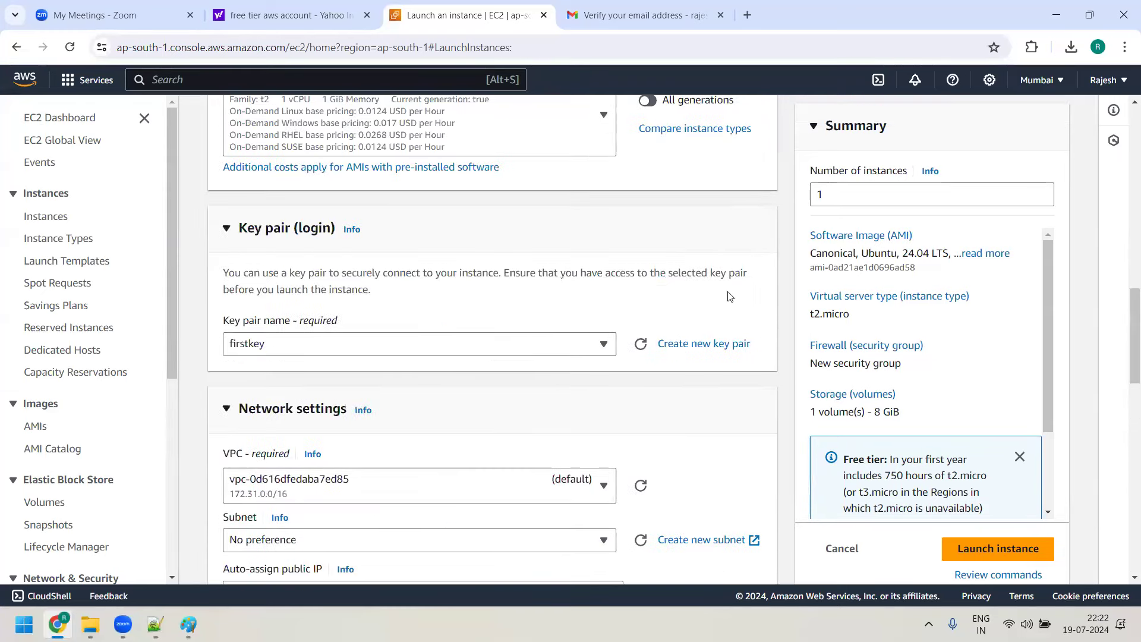
{"action": "scroll", "coordinate": [420, 267], "scroll_direction": "up", "scroll_amount": 3}
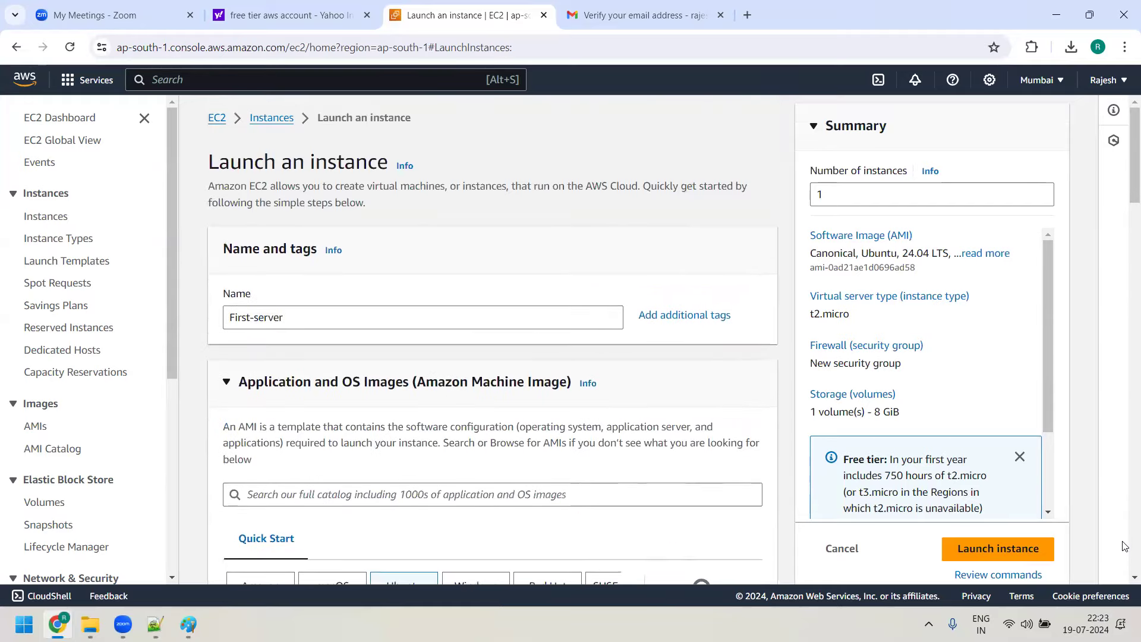
{"action": "left_click", "coordinate": [998, 547]}
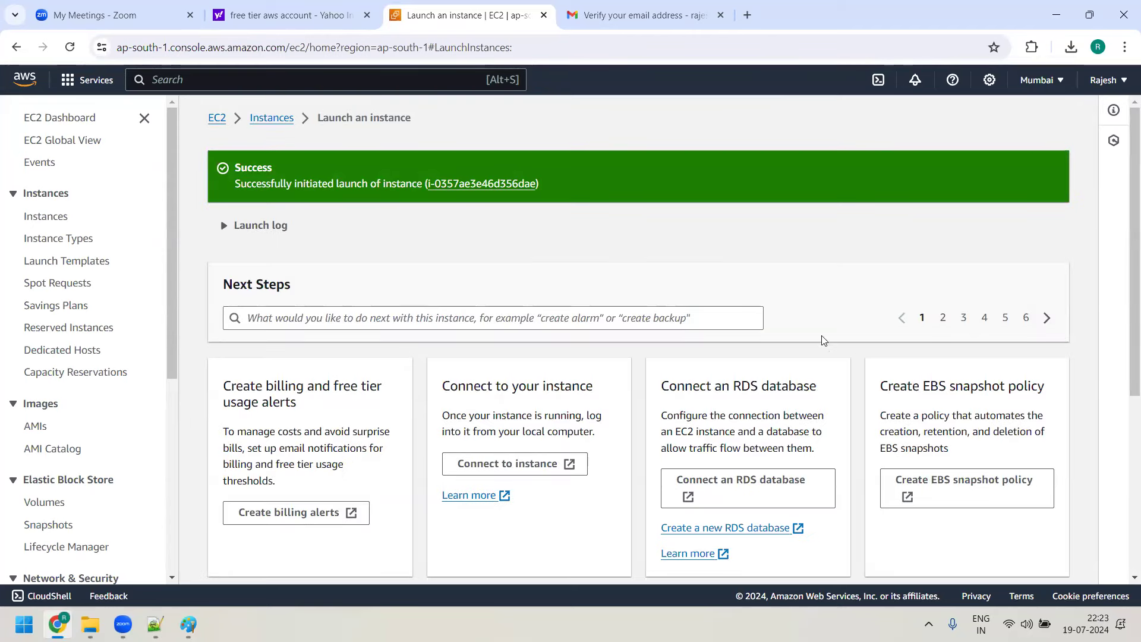
- Open the instances list and refresh it repeatedly to check First-server's instance state and status check
{"action": "left_click", "coordinate": [266, 120]}
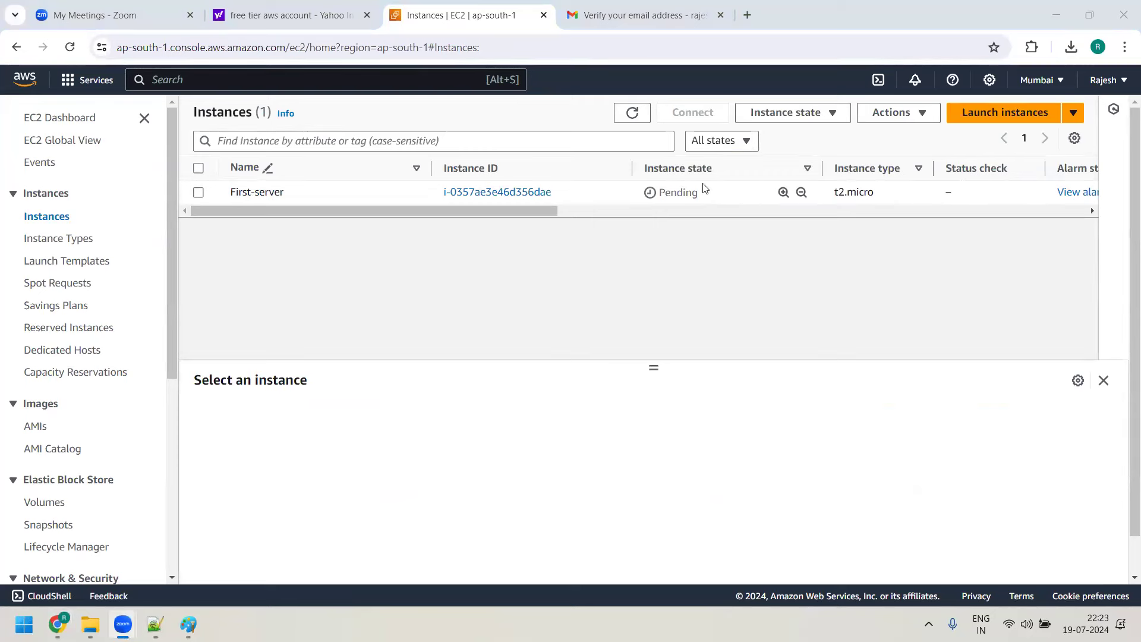
{"action": "left_click", "coordinate": [634, 112]}
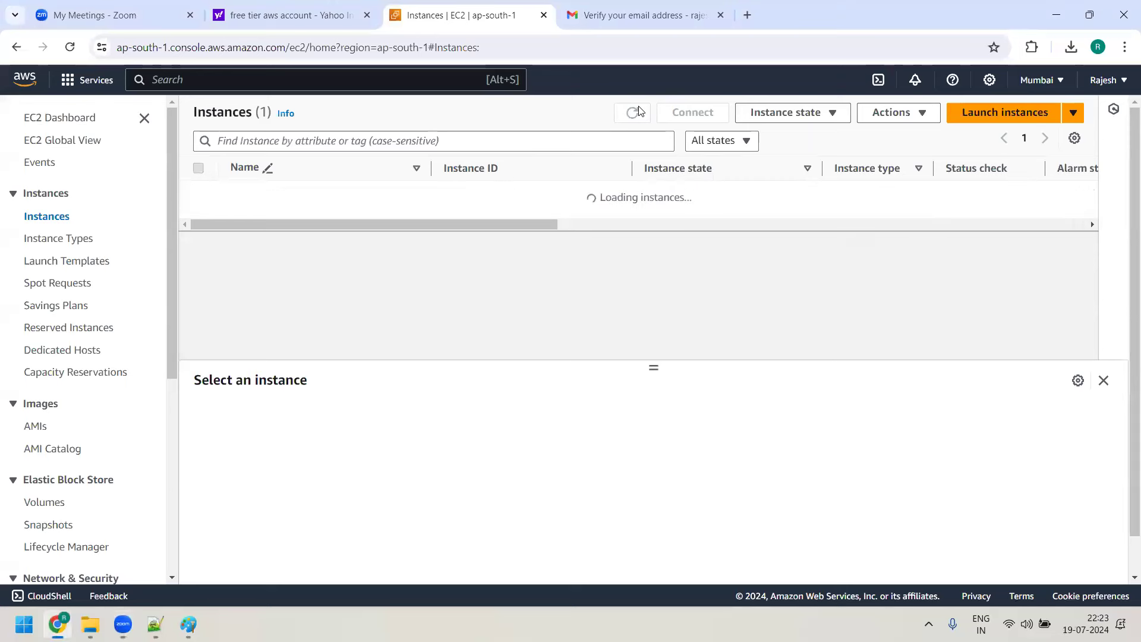
{"action": "left_click", "coordinate": [636, 112]}
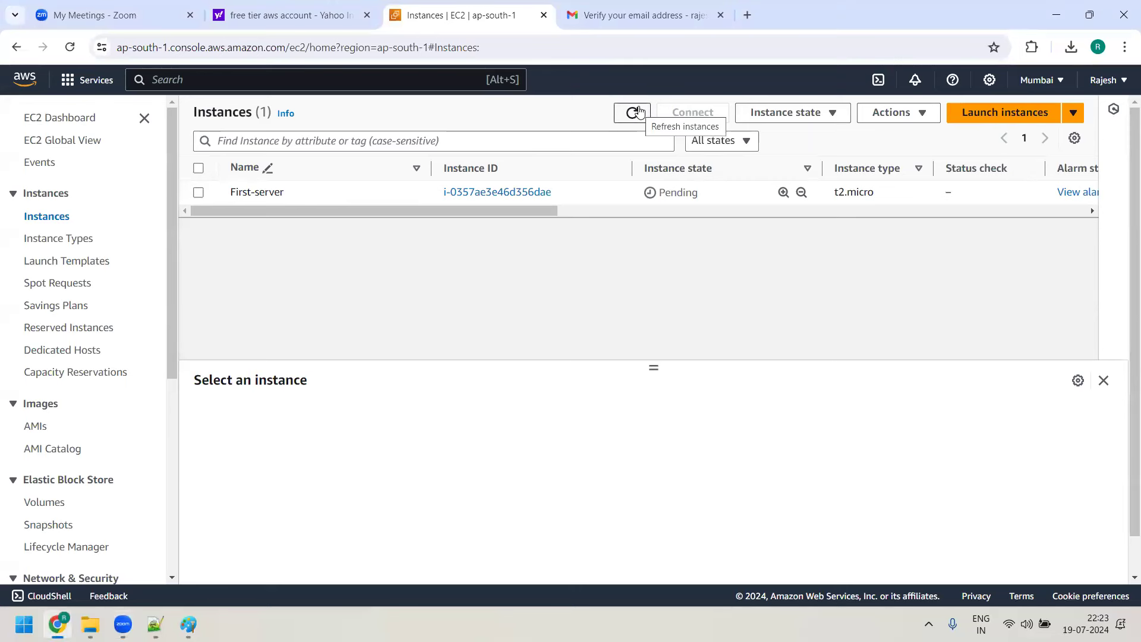
{"action": "left_click", "coordinate": [634, 112]}
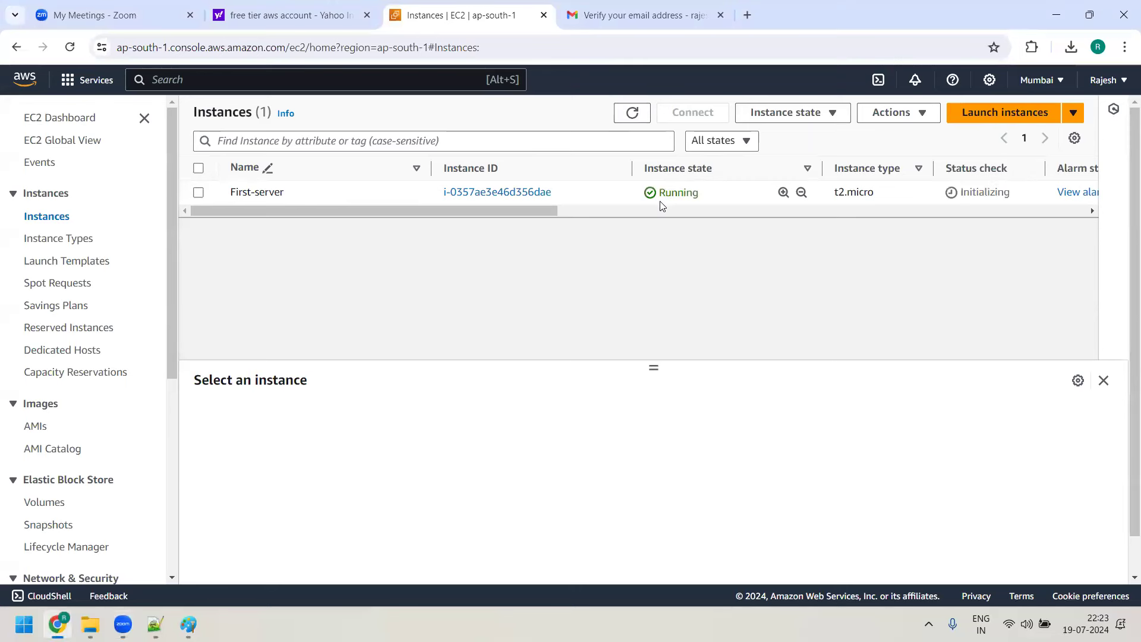
{"action": "left_click", "coordinate": [632, 112]}
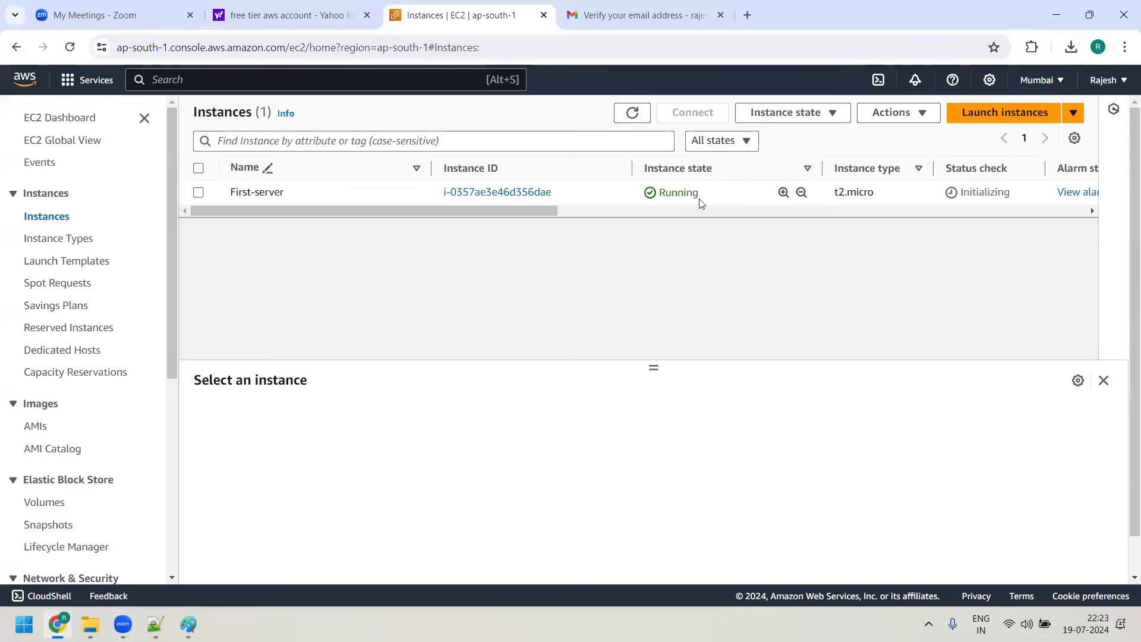
{"action": "left_click_drag", "start_coordinate": [542, 214], "coordinate": [560, 215]}
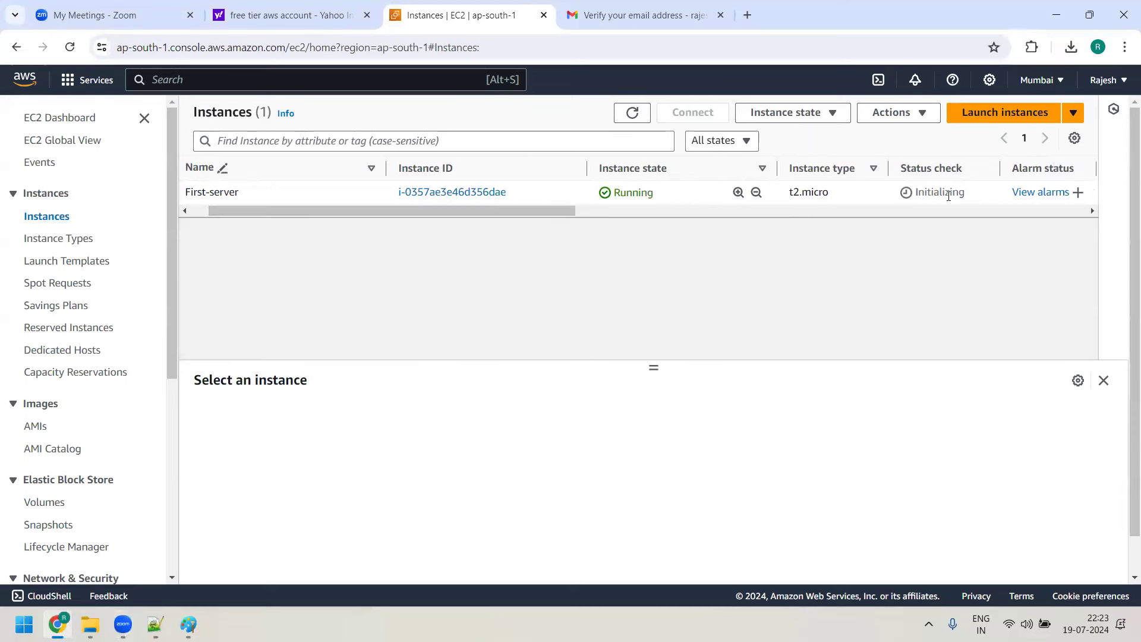
{"action": "left_click", "coordinate": [632, 114]}
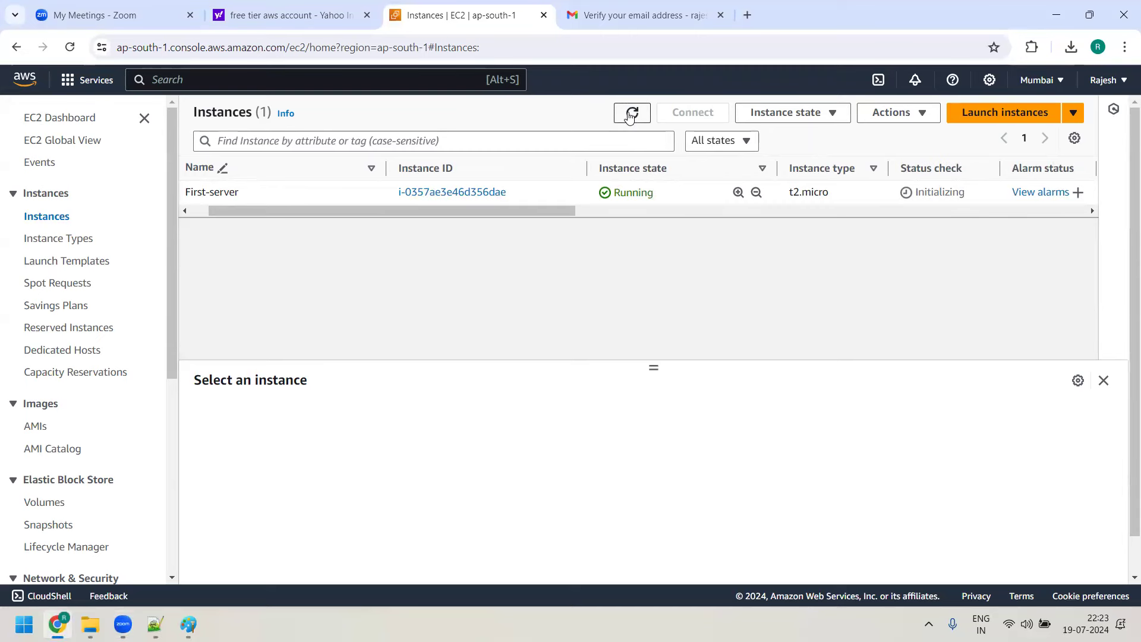
{"action": "left_click_drag", "start_coordinate": [495, 215], "coordinate": [414, 220]}
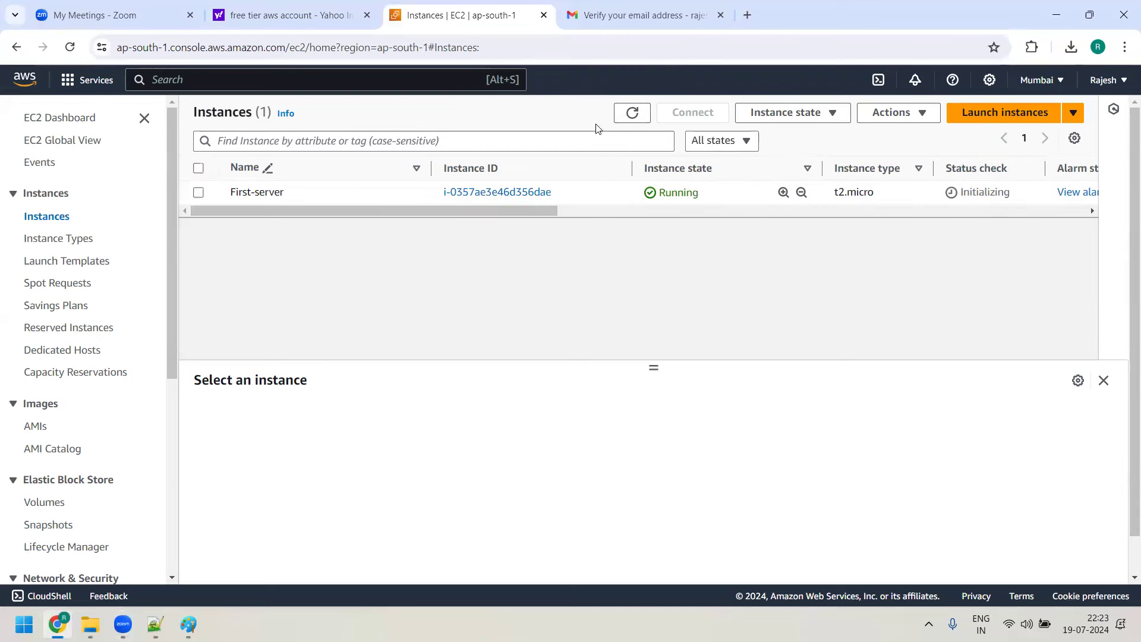
{"action": "left_click", "coordinate": [632, 114]}
{"action": "left_click_drag", "start_coordinate": [543, 215], "coordinate": [450, 229]}
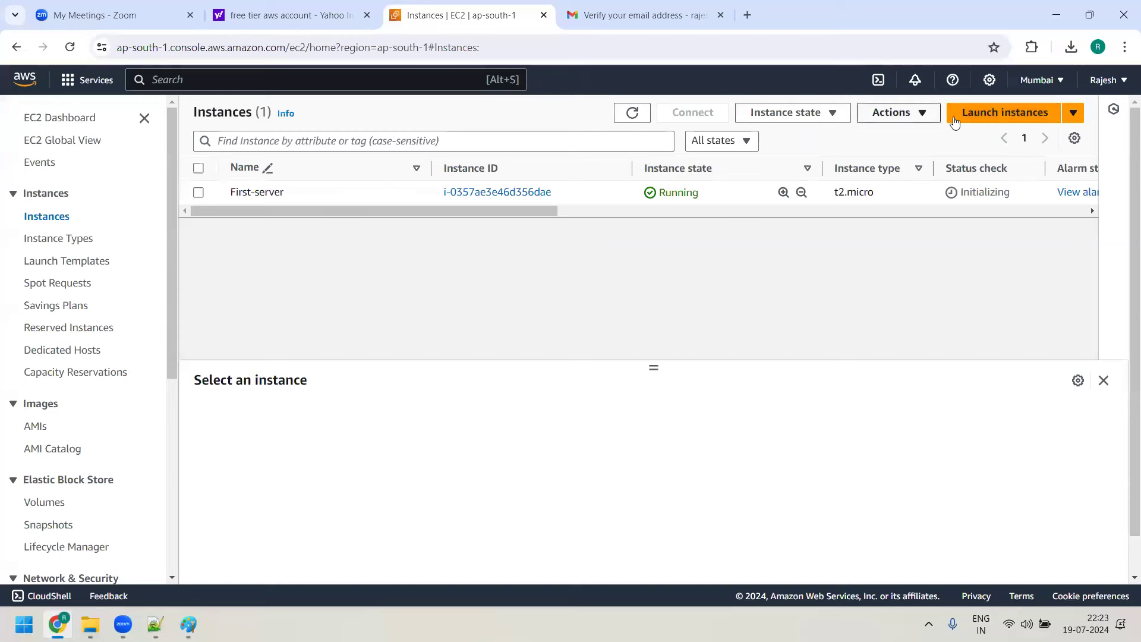
- Open a new launch form to revisit its sections from name to security group, and return to the instances list
{"action": "left_click", "coordinate": [1012, 119]}
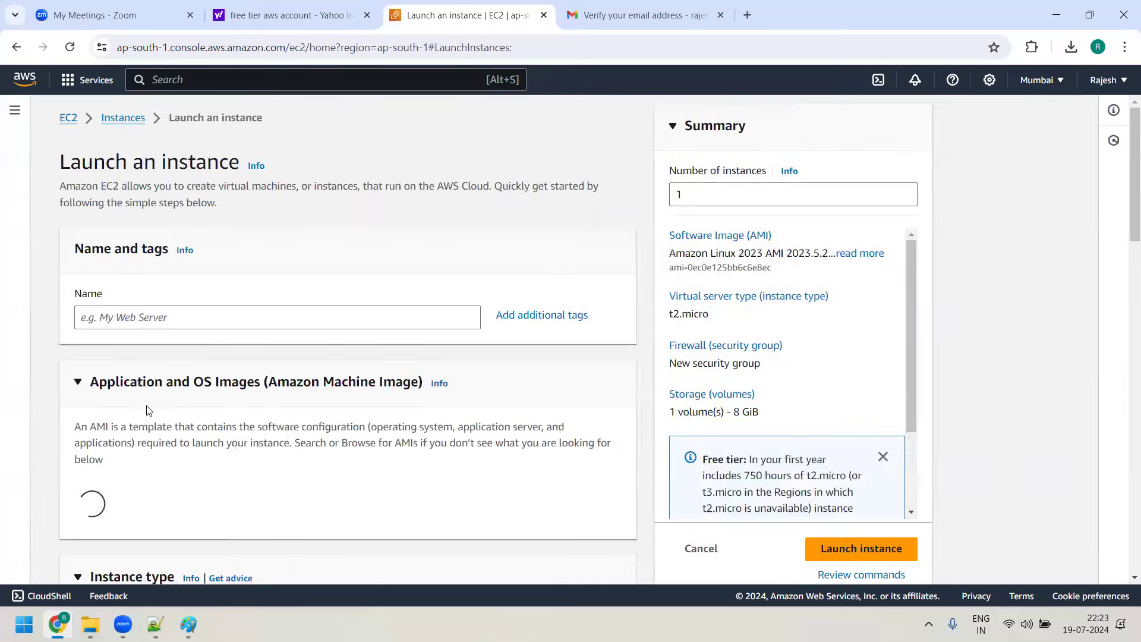
{"action": "scroll", "coordinate": [196, 309], "scroll_direction": "down", "scroll_amount": 5}
{"action": "scroll", "coordinate": [537, 473], "scroll_direction": "down", "scroll_amount": 15}
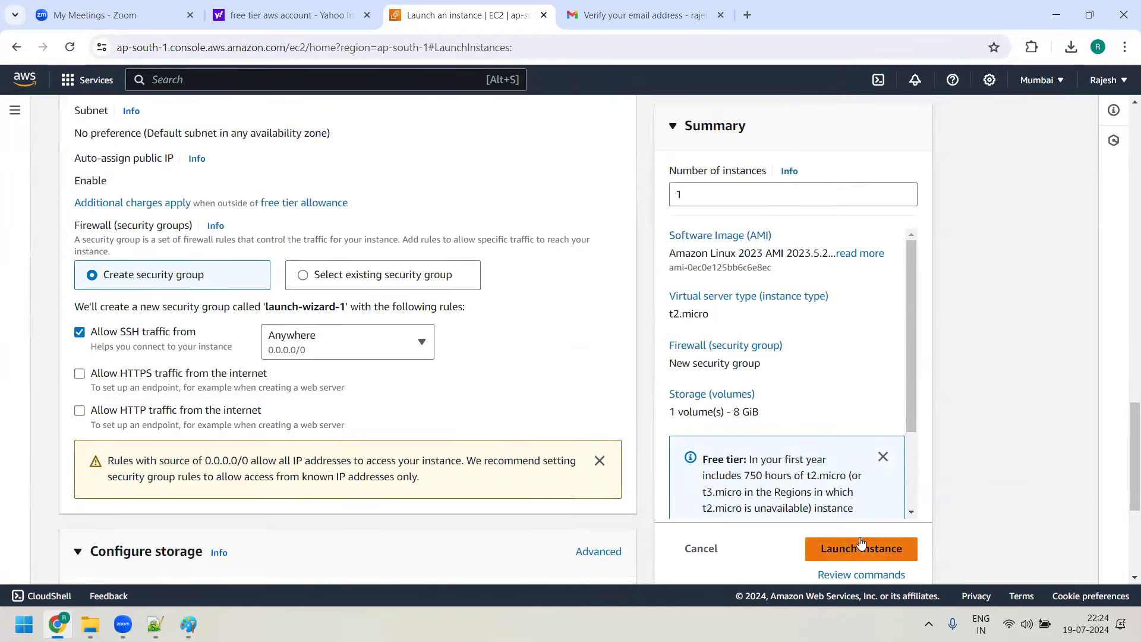
{"action": "scroll", "coordinate": [717, 427], "scroll_direction": "up", "scroll_amount": 15}
{"action": "scroll", "coordinate": [202, 168], "scroll_direction": "up", "scroll_amount": 5}
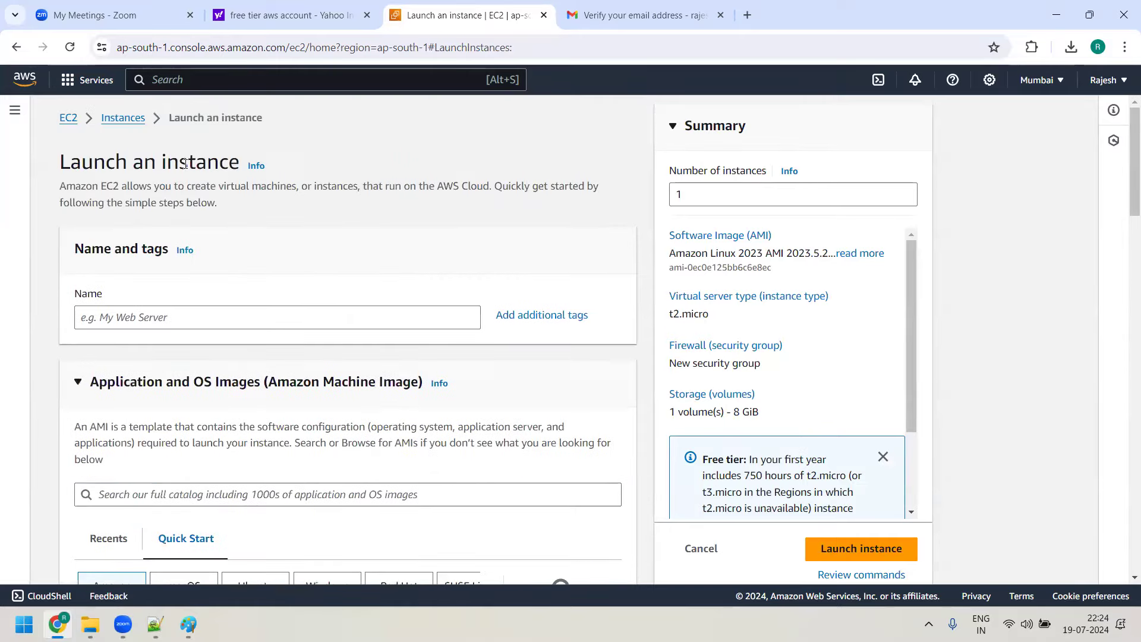
{"action": "left_click", "coordinate": [130, 122]}
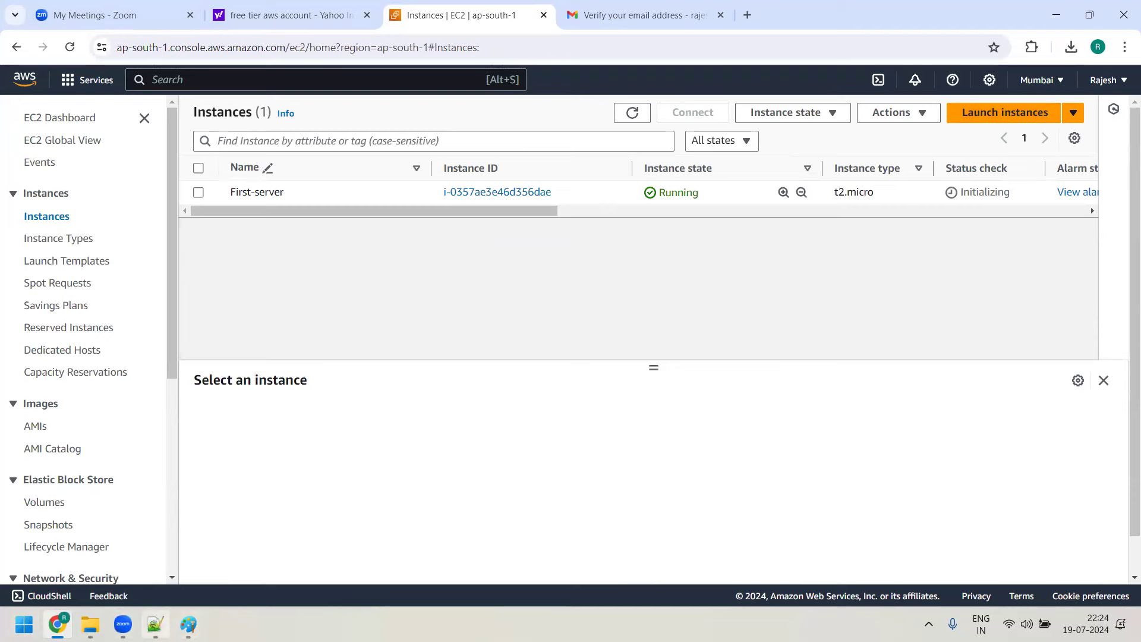
- Switch to Paint and add a text box below the CPU diagram reading "Ubuntu - Linux Type - 22.04 - AMI"
{"action": "mouse_move", "coordinate": [189, 622]}
{"action": "left_click", "coordinate": [261, 571]}
{"action": "left_click", "coordinate": [220, 449]}
{"action": "left_click", "coordinate": [253, 66]}
{"action": "left_click_drag", "start_coordinate": [236, 426], "coordinate": [549, 517]}
{"action": "type", "text": "Ubuntu - Linux Type"}
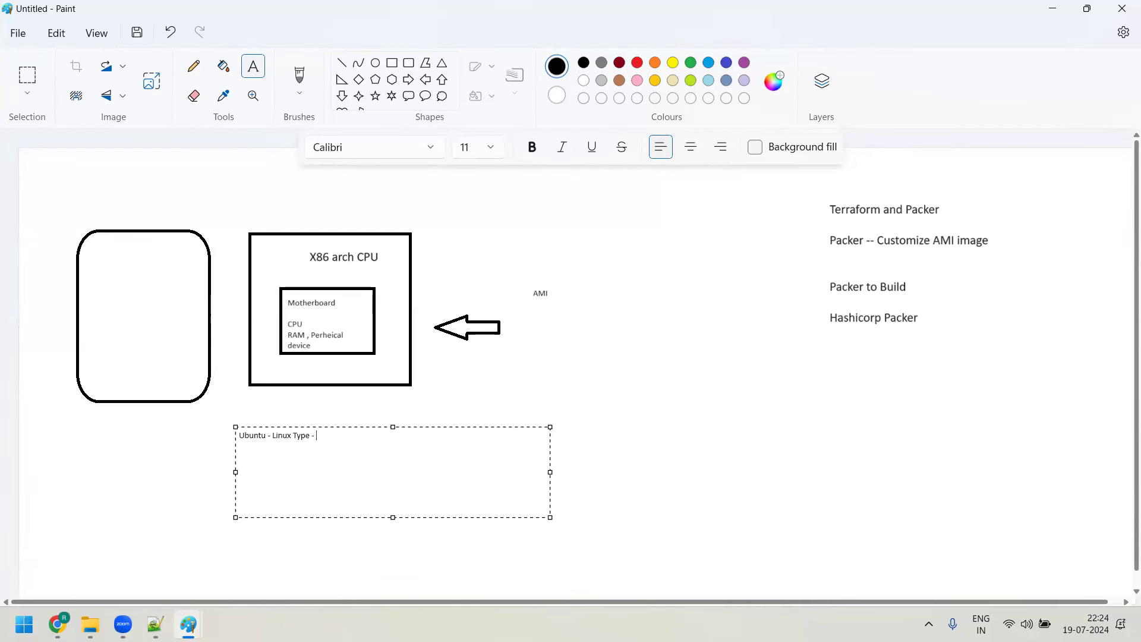
{"action": "type", "text": " - 22.04 - AMI"}
- Set the font size of the Ubuntu AMI note to 16
{"action": "left_click_drag", "start_coordinate": [399, 438], "coordinate": [237, 437]}
{"action": "left_click", "coordinate": [490, 147]}
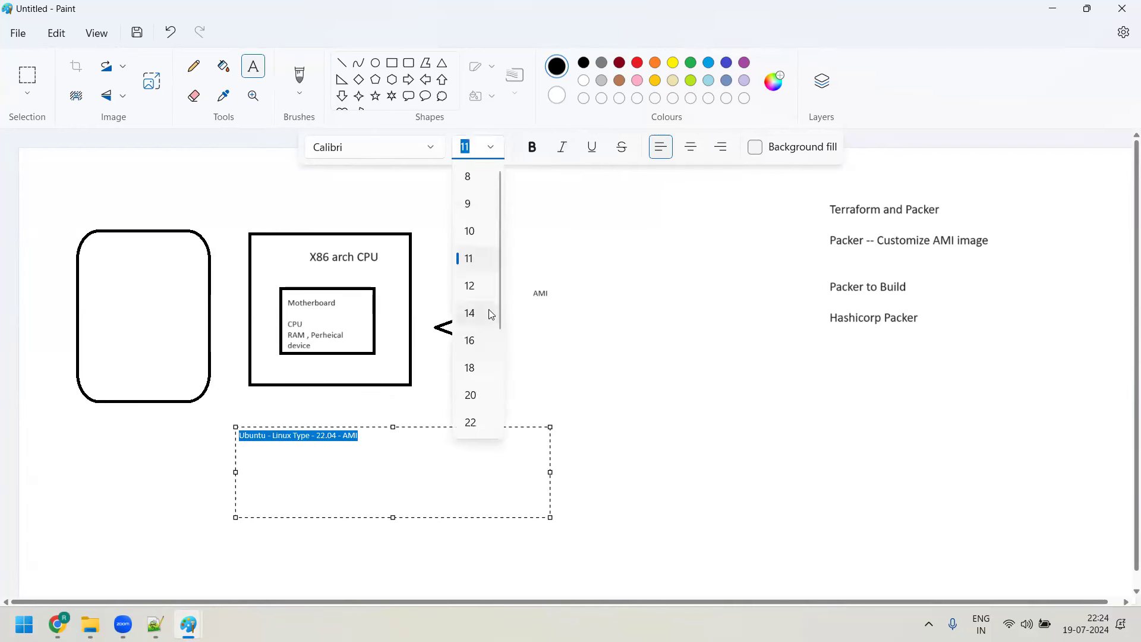
{"action": "left_click", "coordinate": [468, 336]}
{"action": "left_click", "coordinate": [429, 463]}
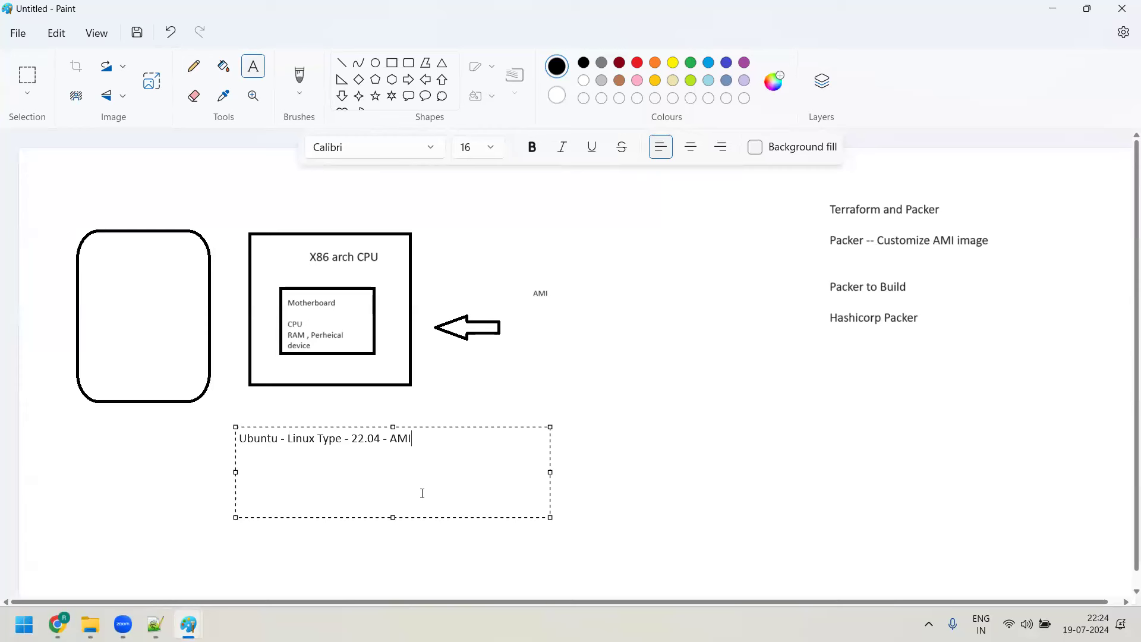
- Add the lines "firstkey --> key" and "The default username is ubuntu" to the note, and highlight the username and key line
{"action": "type", "text": "firstkey --> keyTite"}
{"action": "key", "text": "BackSpace"}
{"action": "key", "text": "BackSpace"}
{"action": "key", "text": "BackSpace"}
{"action": "type", "text": "he default user"}
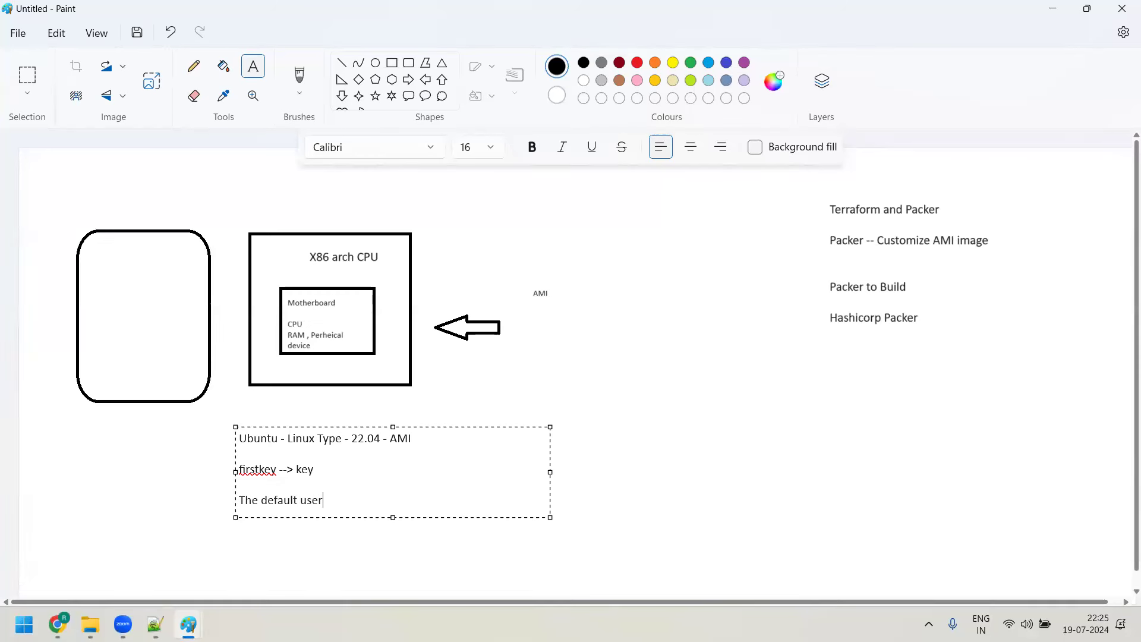
{"action": "type", "text": "name is ubuntu"}
{"action": "left_click_drag", "start_coordinate": [364, 501], "coordinate": [409, 500]}
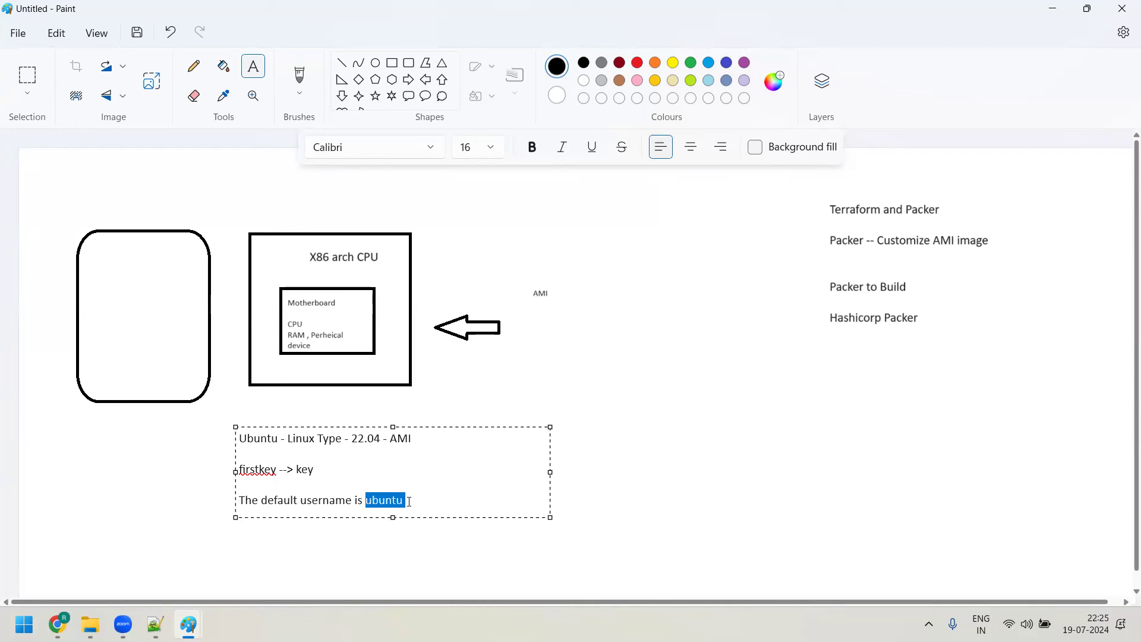
{"action": "left_click_drag", "start_coordinate": [313, 472], "coordinate": [233, 472]}
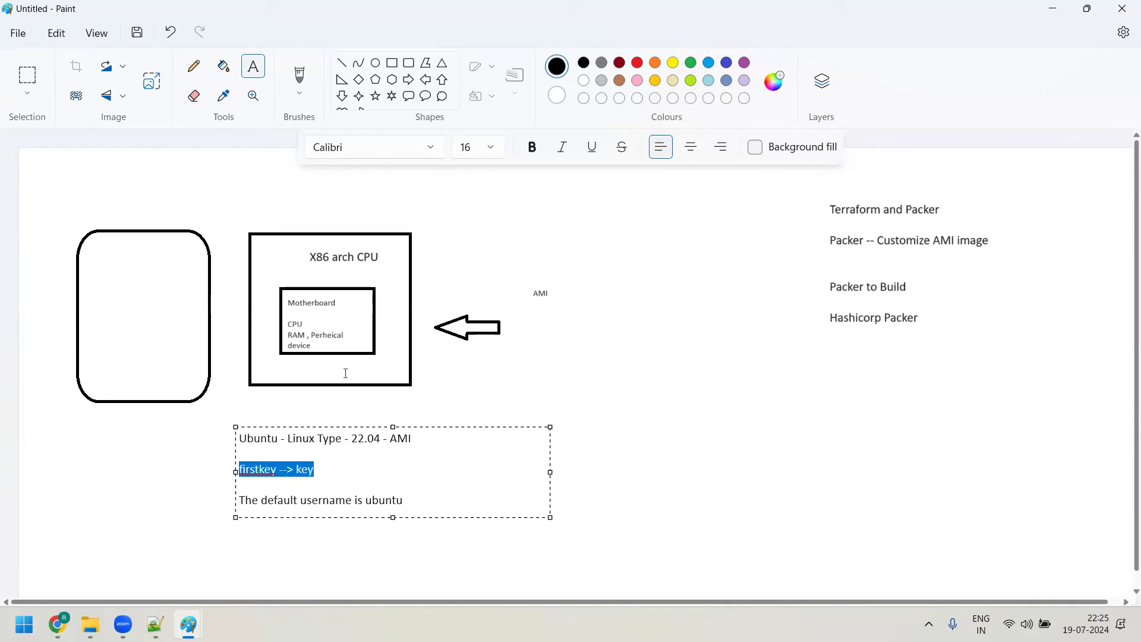
- Add a second text box beside the AMI arrow with the lines "username - ubuntu" and "password - key --firstkey"
{"action": "left_click_drag", "start_coordinate": [639, 319], "coordinate": [802, 488]}
{"action": "type", "text": "user- ubun"}
{"action": "key", "text": "BackSpace"}
{"action": "key", "text": "BackSpace"}
{"action": "key", "text": "BackSpace"}
{"action": "key", "text": "BackSpace"}
{"action": "key", "text": "BackSpace"}
{"action": "key", "text": "BackSpace"}
{"action": "type", "text": "name - ubuntu"}
{"action": "type", "text": "passow"}
{"action": "key", "text": "BackSpace"}
{"action": "key", "text": "BackSpace"}
{"action": "type", "text": "word - key "}
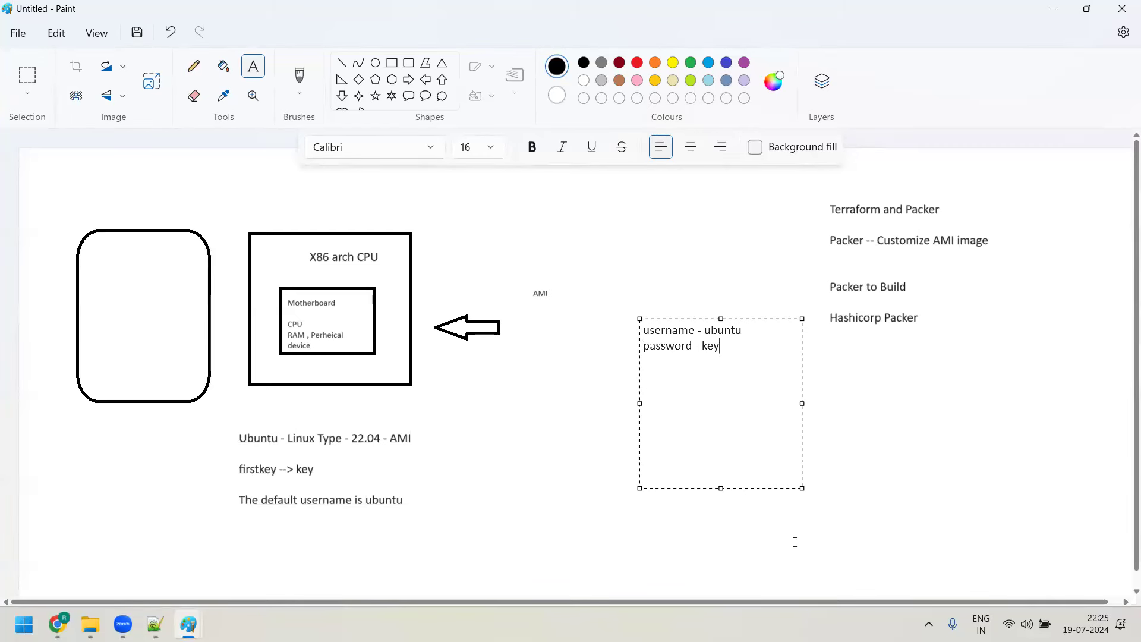
{"action": "type", "text": "--firstkey"}
- Return to the EC2 console in Chrome, select First-server and enlarge its details pane
{"action": "left_click", "coordinate": [58, 623]}
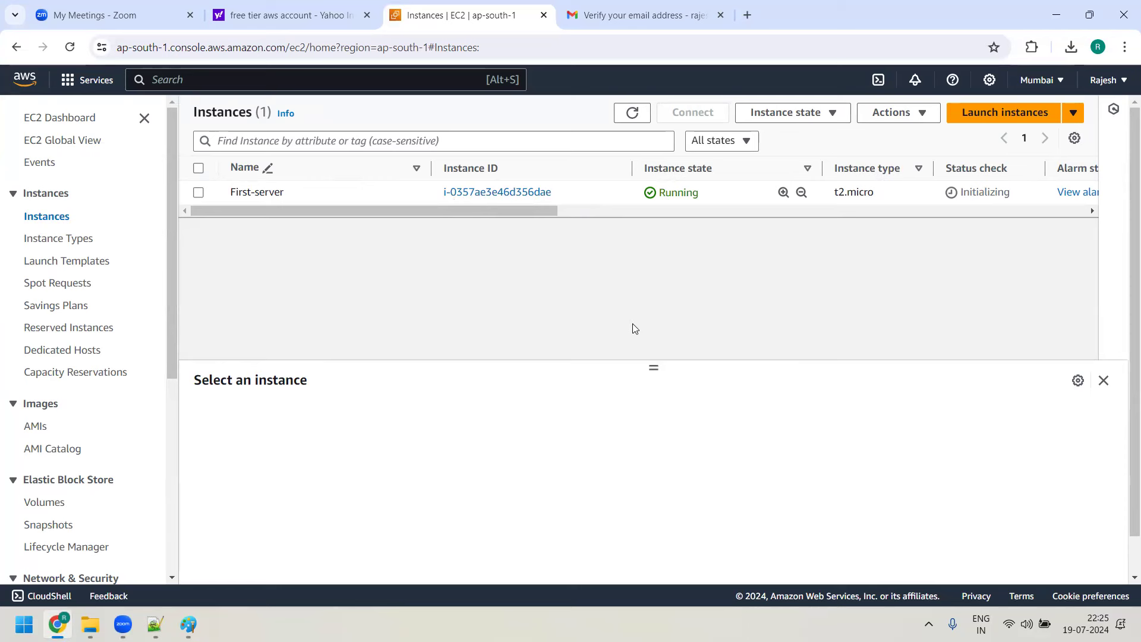
{"action": "left_click", "coordinate": [199, 193]}
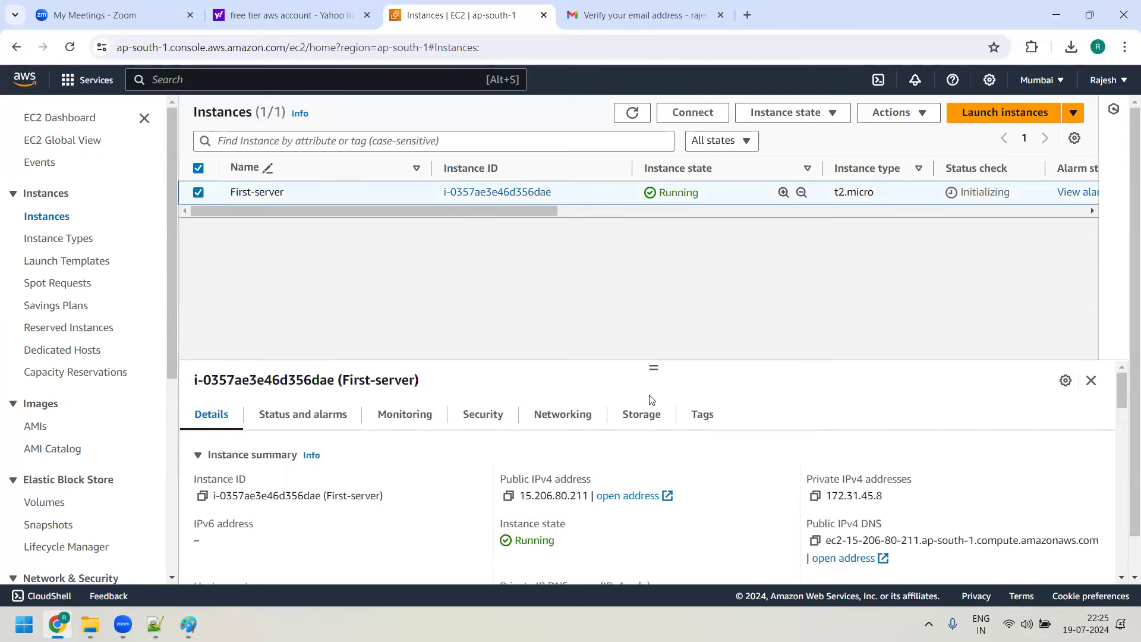
{"action": "left_click_drag", "start_coordinate": [655, 371], "coordinate": [654, 252]}
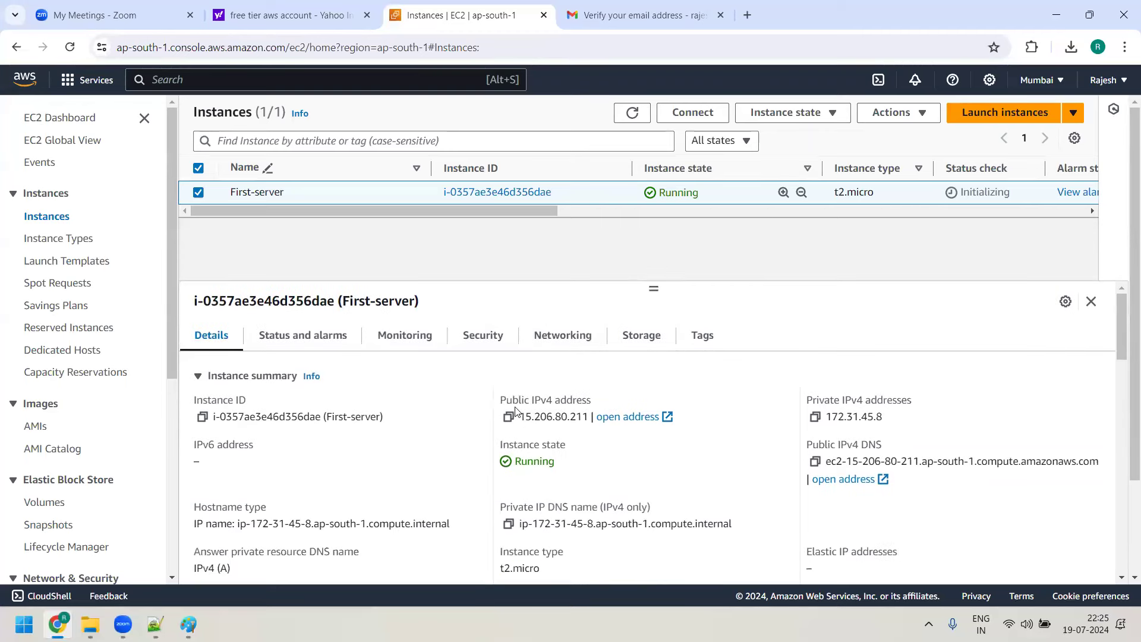
- Highlight the public and private IPv4 address labels of First-server, and copy its public IPv4 address
{"action": "left_click_drag", "start_coordinate": [506, 399], "coordinate": [587, 400]}
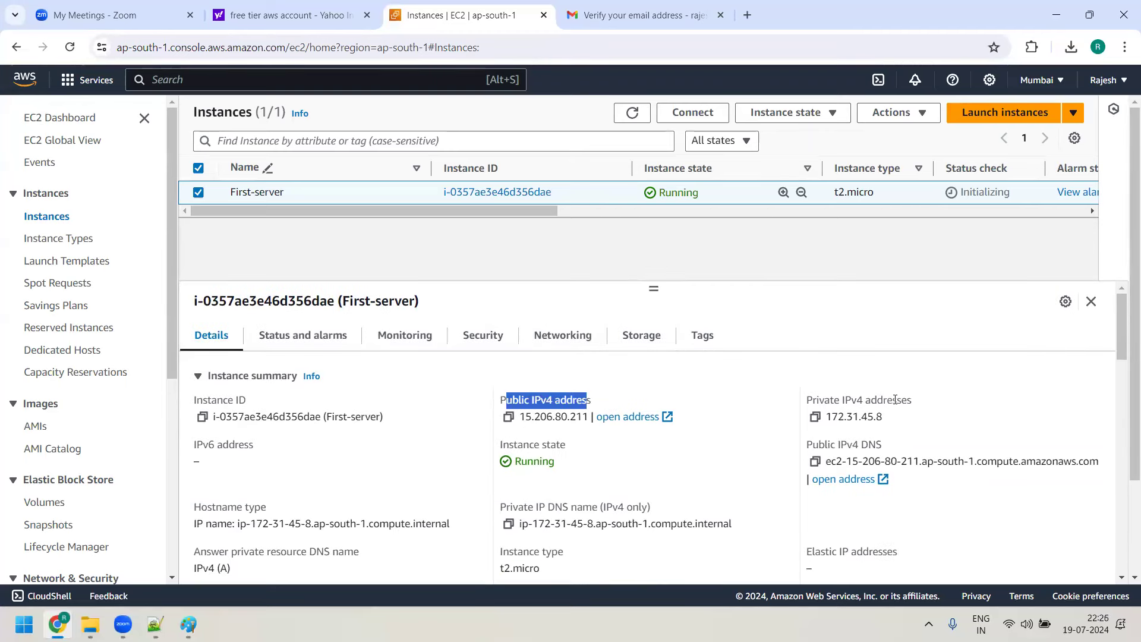
{"action": "left_click_drag", "start_coordinate": [859, 399], "coordinate": [918, 410]}
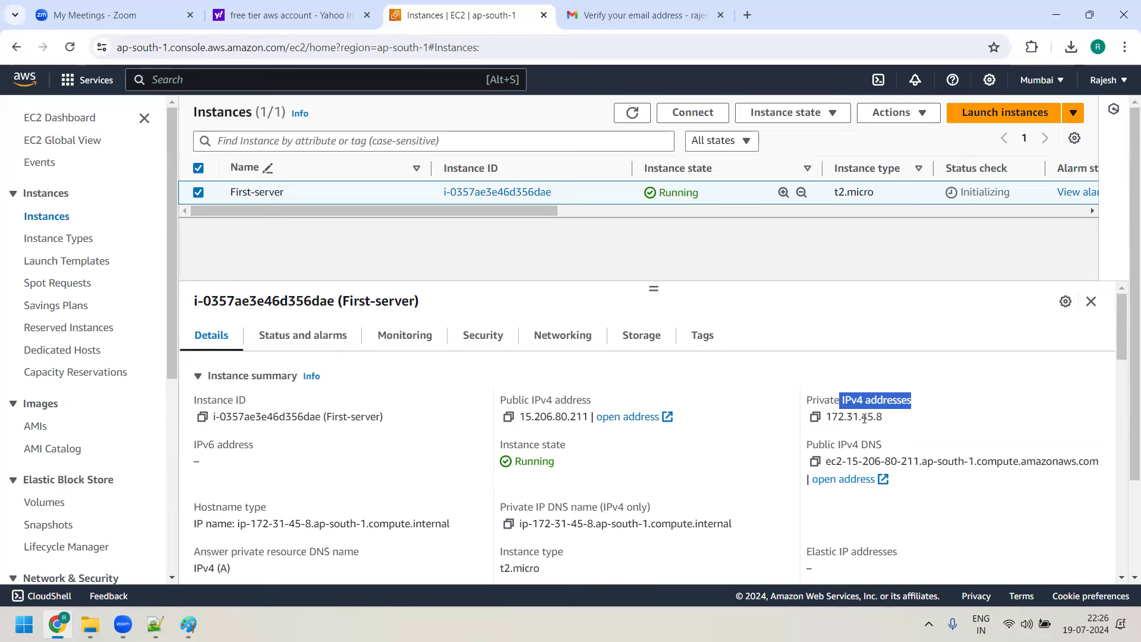
{"action": "left_click", "coordinate": [509, 417]}
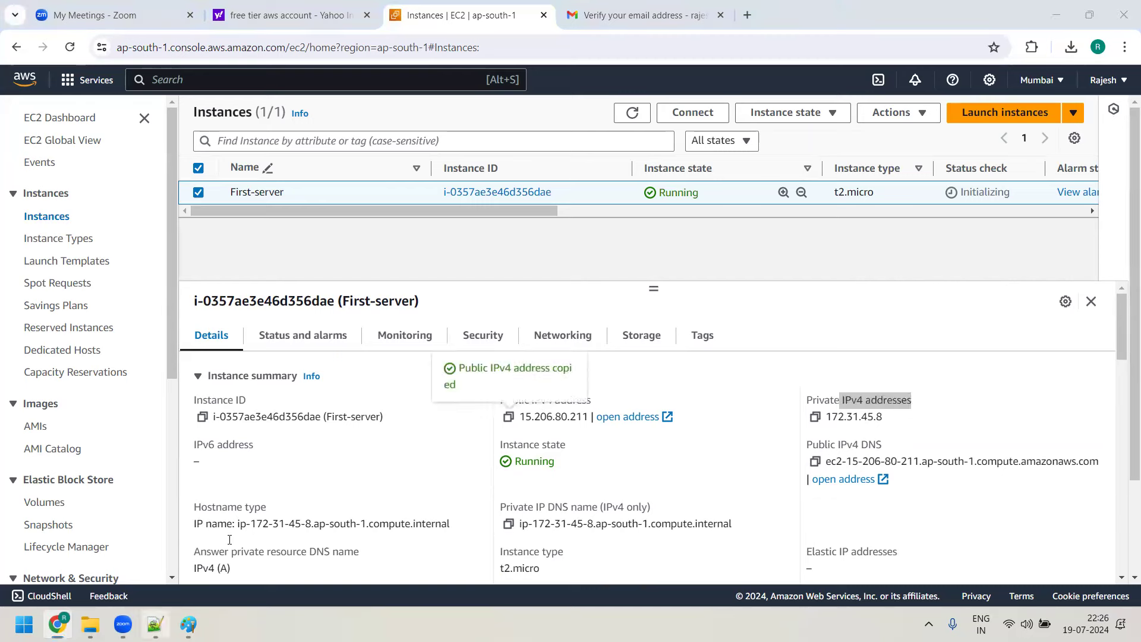
- Switch to the Paint diagram and add the line "Public ip - 15.206.80.211" beneath the username and password lines
{"action": "key", "text": "alt+Tab"}
{"action": "mouse_move", "coordinate": [208, 613]}
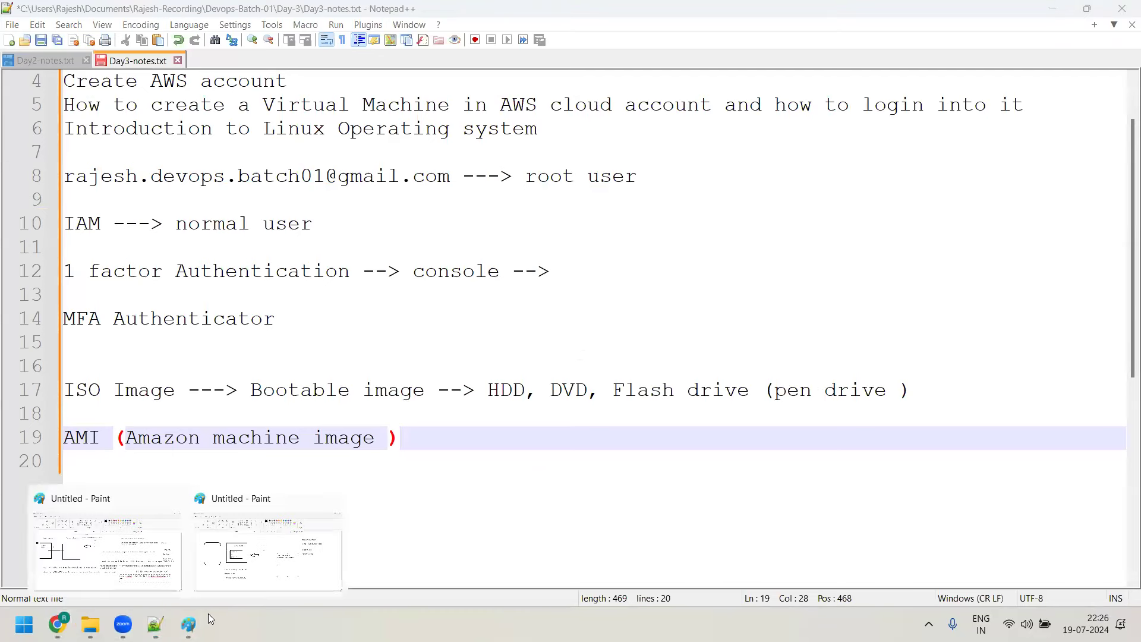
{"action": "left_click", "coordinate": [268, 544]}
{"action": "key", "text": "Return"}
{"action": "type", "text": "Public ip - 15.206.80.211"}
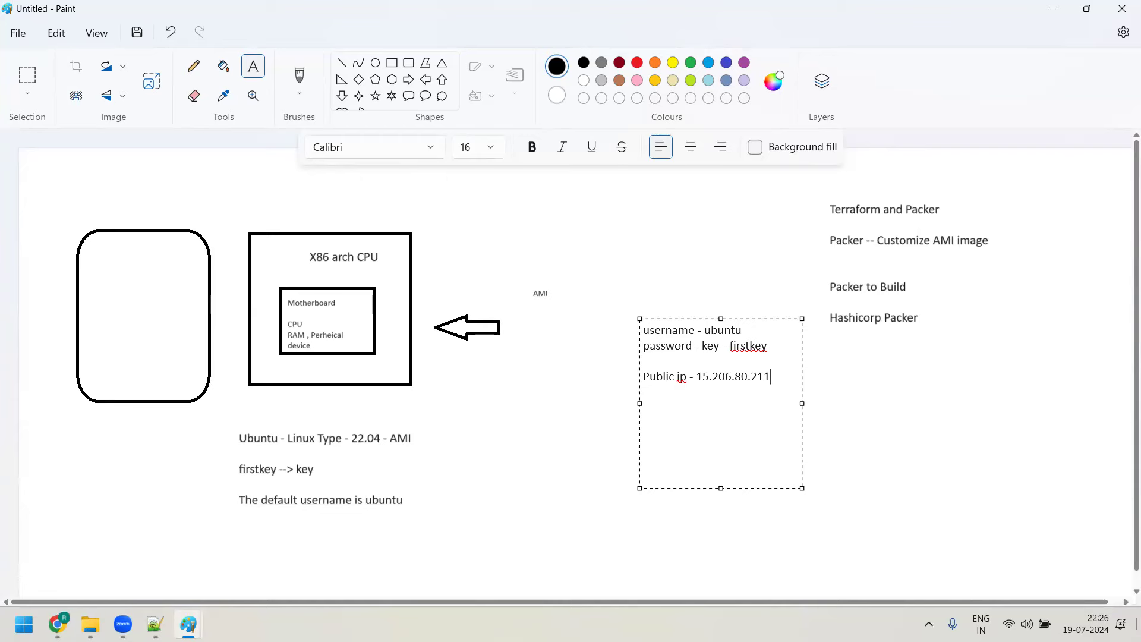
{"action": "key", "text": "super+d"}
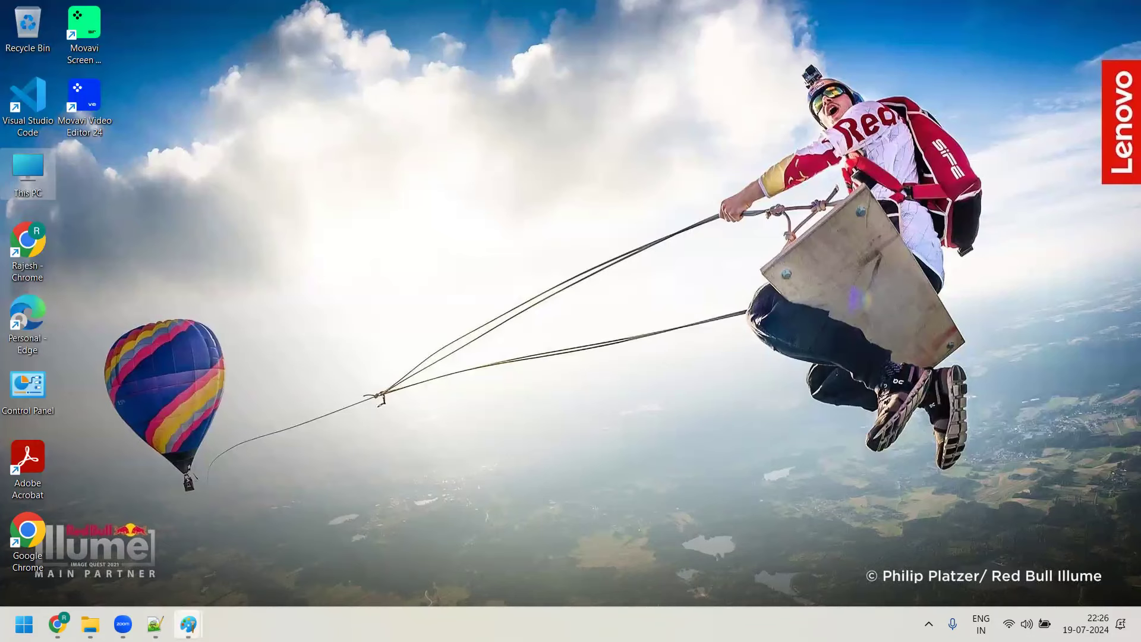
{"action": "mouse_move", "coordinate": [189, 620]}
{"action": "left_click", "coordinate": [221, 611]}
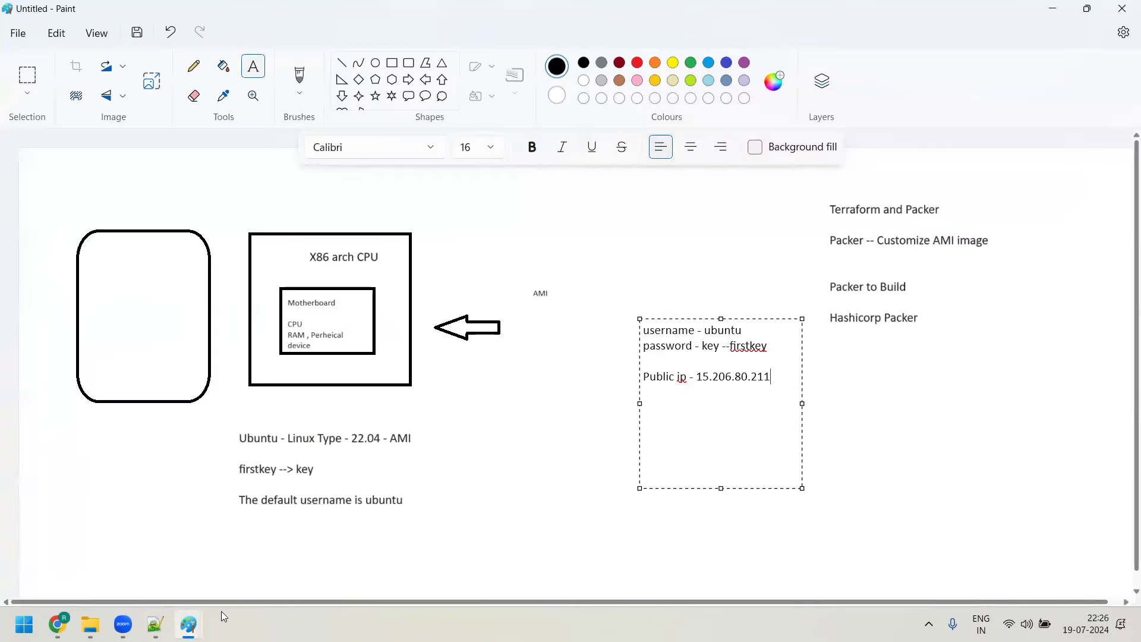
- Add the heading "Third party software -" below the public IP line in the same text box
{"action": "type", "text": "Third party softa"}
{"action": "key", "text": "BackSpace"}
{"action": "type", "text": "ware"}
{"action": "type", "text": " - "}
{"action": "type", "text": "1. "}
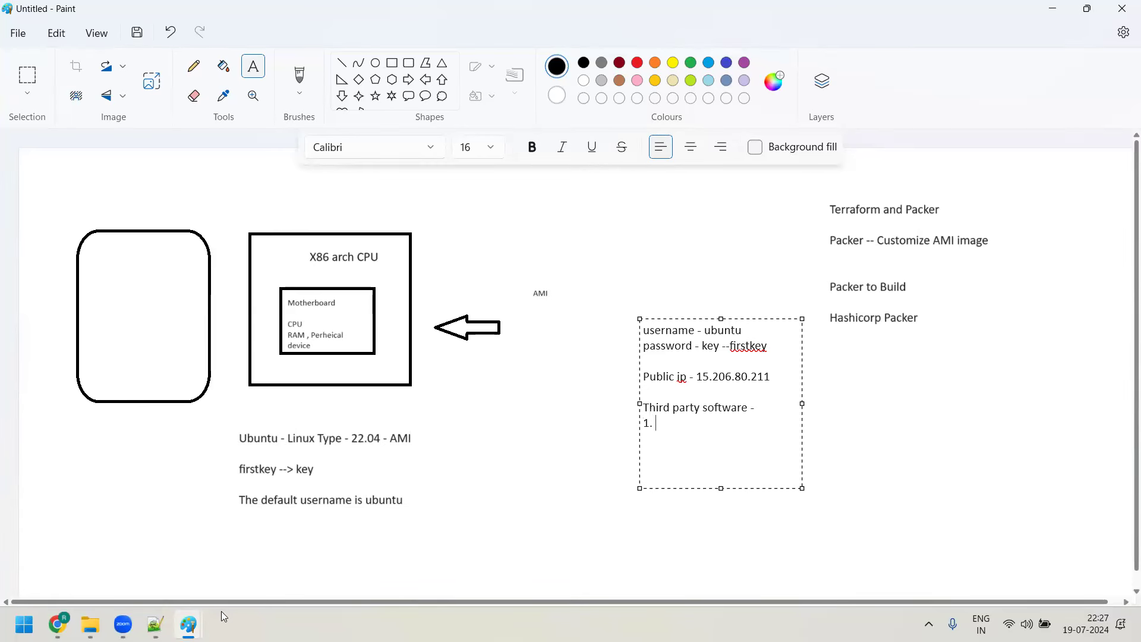
{"action": "type", "text": "putty"}
- List "putty", "superputty" and "Mobaxterm" as numbered items 1 to 3 under the third-party software heading
{"action": "key", "text": "Return"}
{"action": "type", "text": "2. superputty"}
{"action": "key", "text": "Return"}
{"action": "type", "text": "3. Mobaxterm"}
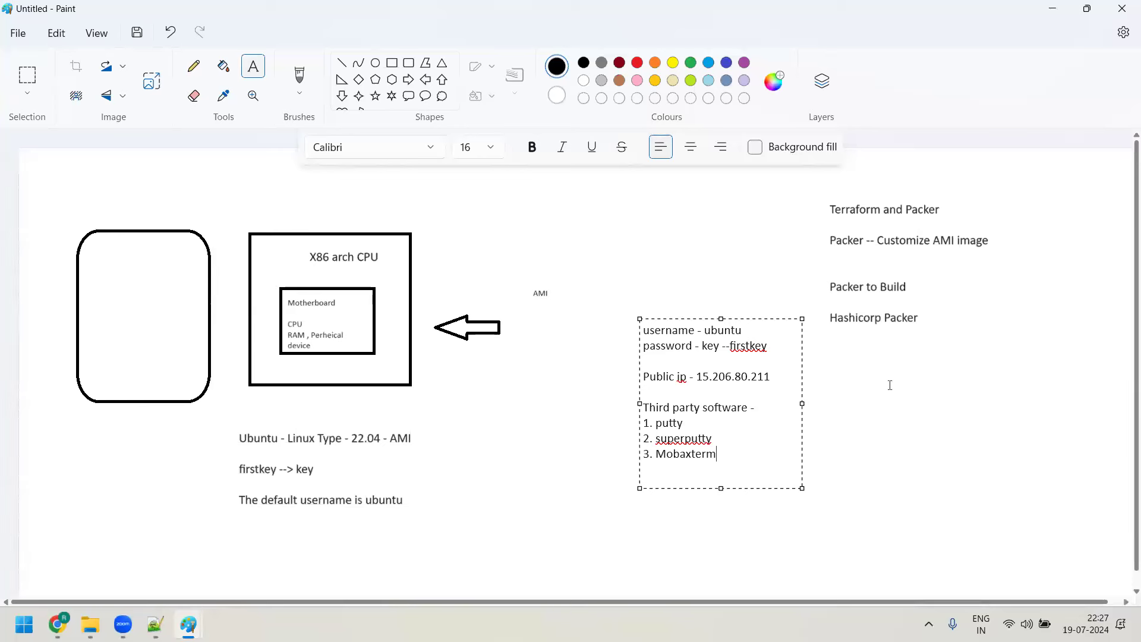
- Draw a new text box below the "Hashicorp Packer" note and enter the heading "Download and install some few softwares"
{"action": "left_click", "coordinate": [917, 378]}
{"action": "left_click_drag", "start_coordinate": [872, 356], "coordinate": [1103, 517]}
{"action": "type", "text": "Down"}
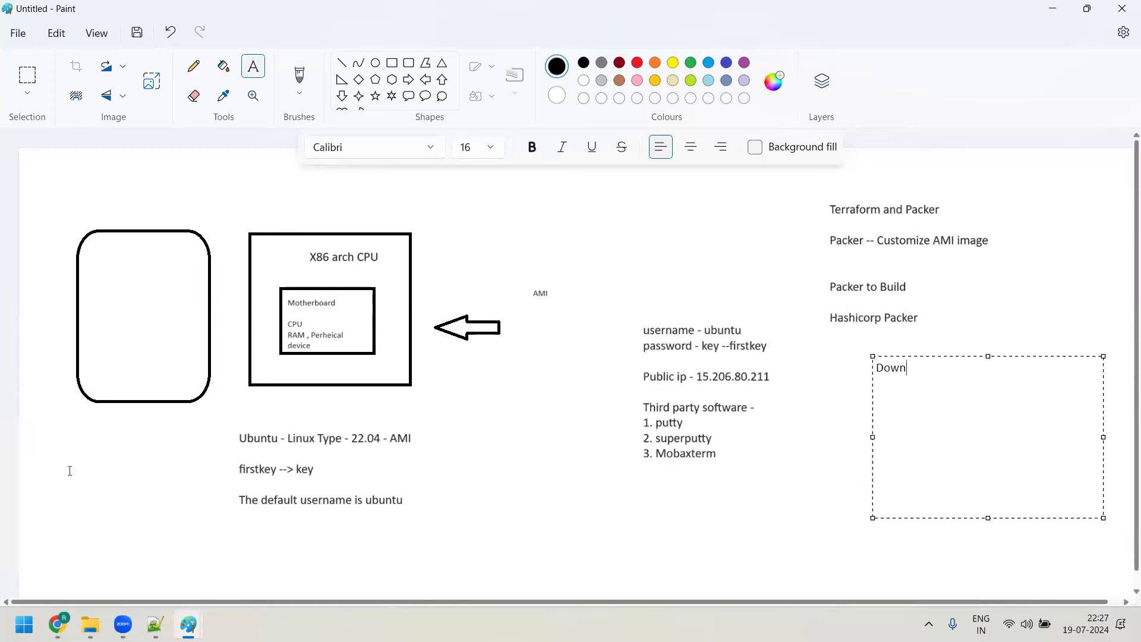
{"action": "type", "text": "load and install some few so"}
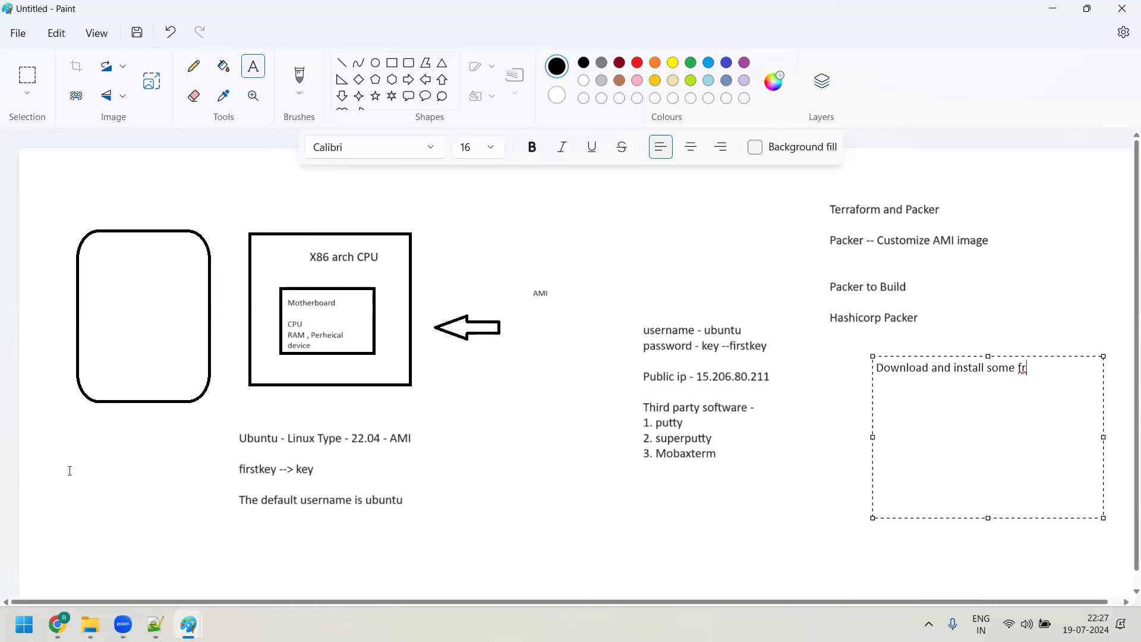
{"action": "type", "text": "ft"}
{"action": "key", "text": "BackSpace"}
{"action": "key", "text": "BackSpace"}
{"action": "type", "text": "fw"}
{"action": "key", "text": "BackSpace"}
{"action": "type", "text": "tw"}
{"action": "key", "text": "BackSpace"}
{"action": "type", "text": "wared"}
{"action": "key", "text": "BackSpace"}
{"action": "type", "text": "s"}
- List "1. Putty", "2. puttygen" and "3. Gitbash" under the download heading, leaving a blank line before the list
{"action": "key", "text": "Return"}
{"action": "type", "text": "1. Putty"}
{"action": "key", "text": "Return"}
{"action": "type", "text": "2. putty"}
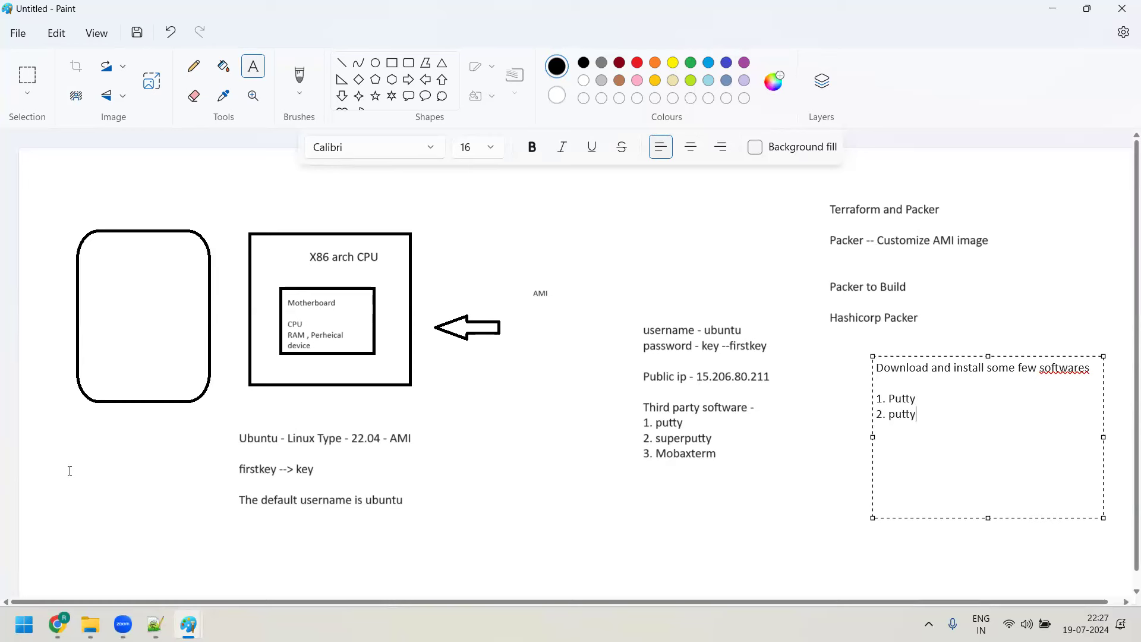
{"action": "type", "text": "gen"}
{"action": "key", "text": "Return"}
{"action": "type", "text": "3. Gitbash"}
- Continue the download list with "4. Visual studio code", "5. Terminus" and "6. chocolatey"
{"action": "key", "text": "Return"}
{"action": "type", "text": "4. Visual sy"}
{"action": "key", "text": "BackSpace"}
{"action": "type", "text": "tudio c"}
{"action": "type", "text": "ode "}
{"action": "type", "text": "5."}
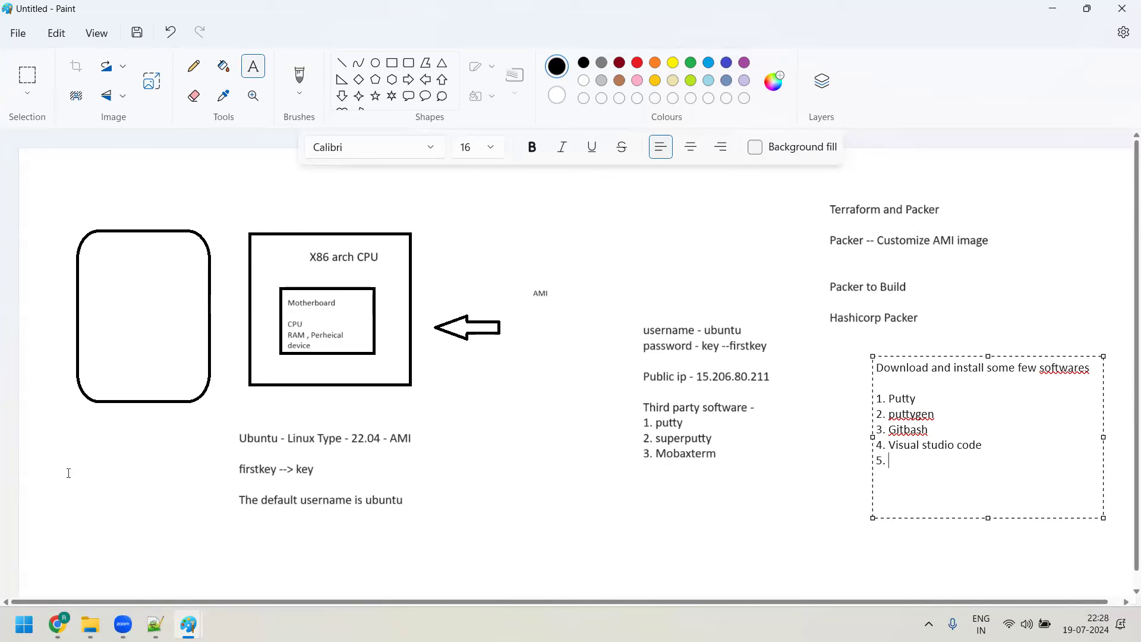
{"action": "type", "text": "Termini"}
{"action": "key", "text": "BackSpace"}
{"action": "type", "text": "us"}
{"action": "key", "text": "Return"}
{"action": "type", "text": "6. chocolatey"}
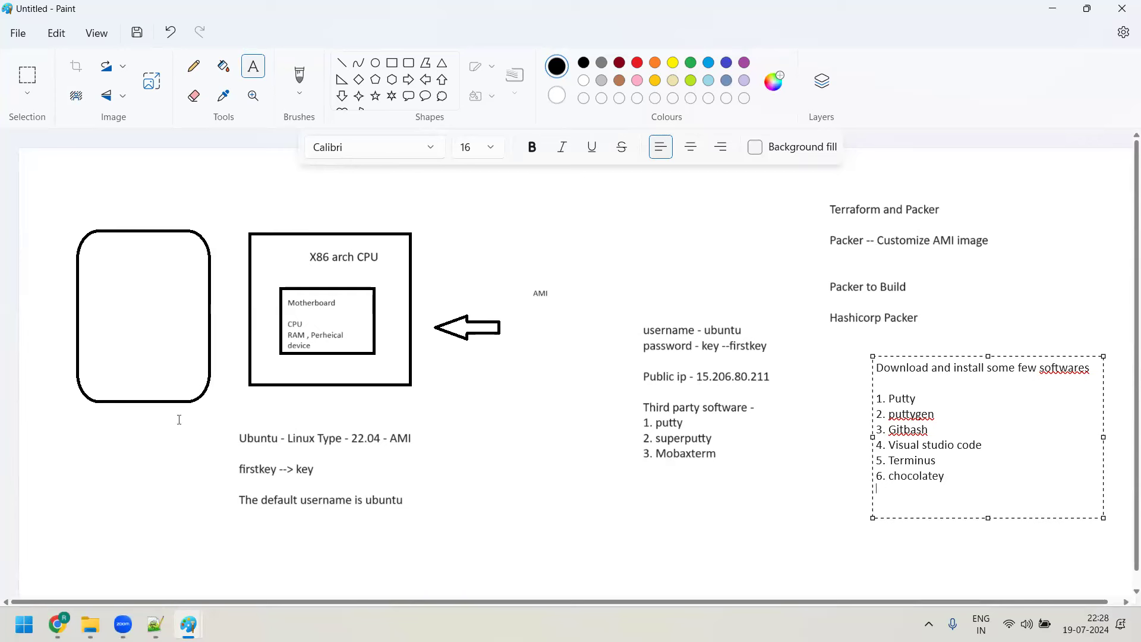
- Switch to Chrome and search the web for "putty download" in a new tab
{"action": "mouse_move", "coordinate": [90, 623]}
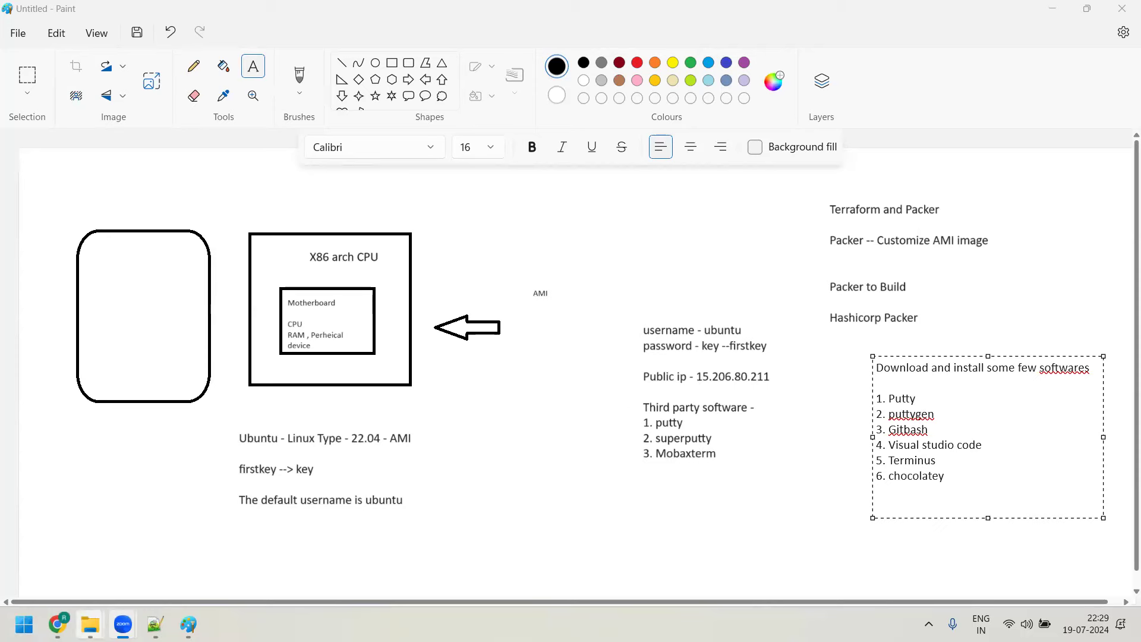
{"action": "key", "text": "alt+Tab"}
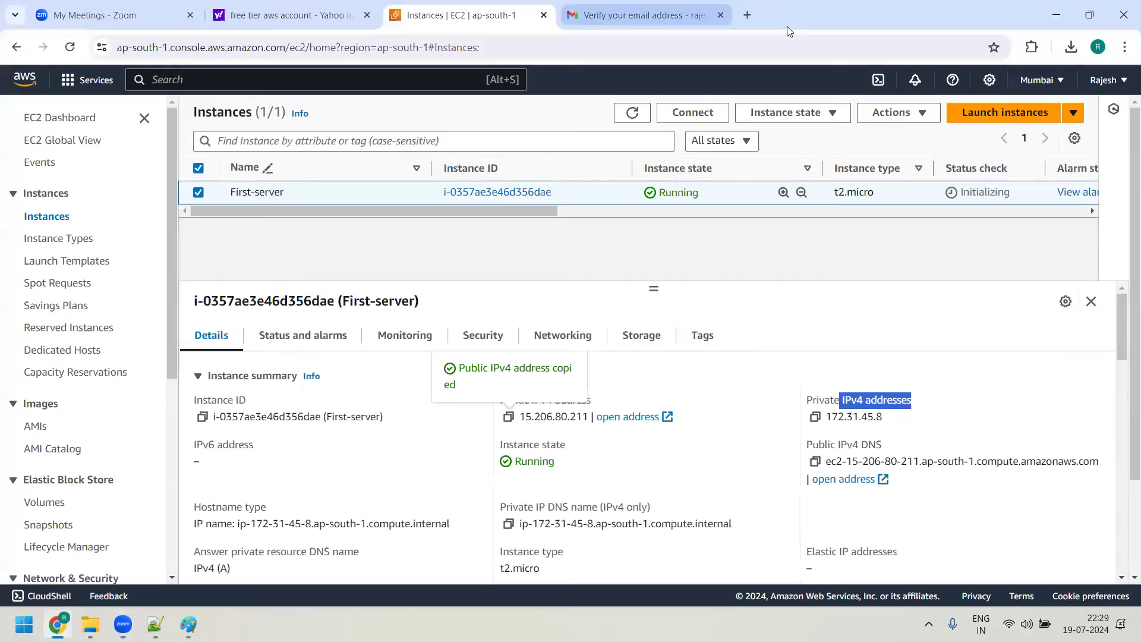
{"action": "left_click", "coordinate": [747, 19]}
{"action": "type", "text": "putty own"}
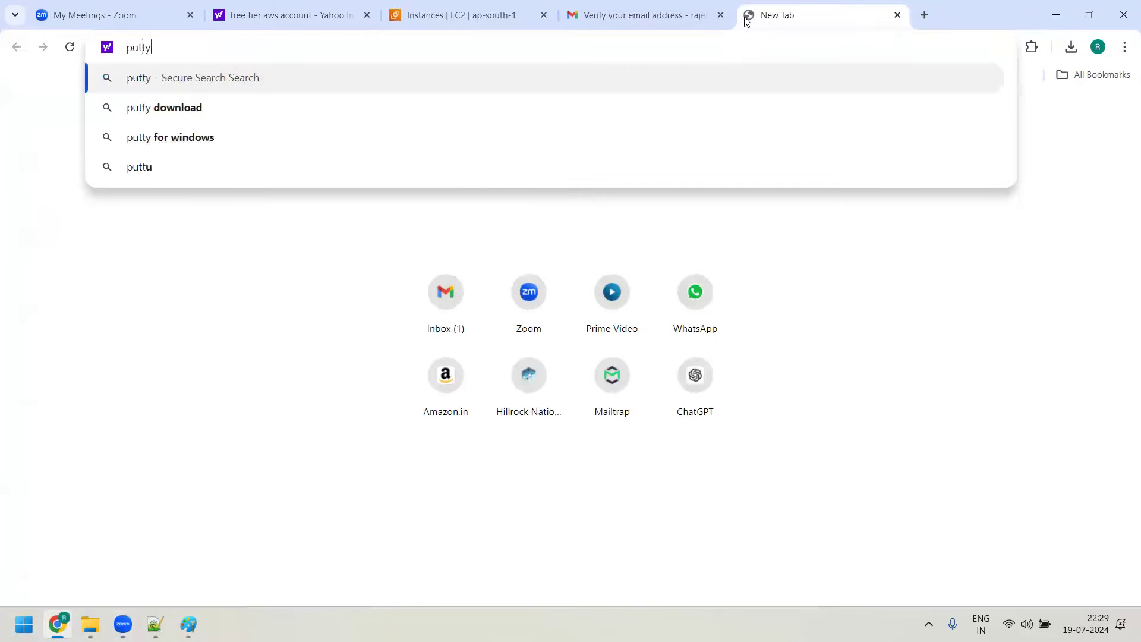
{"action": "key", "text": "BackSpace"}
{"action": "key", "text": "BackSpace"}
{"action": "key", "text": "BackSpace"}
{"action": "type", "text": "download"}
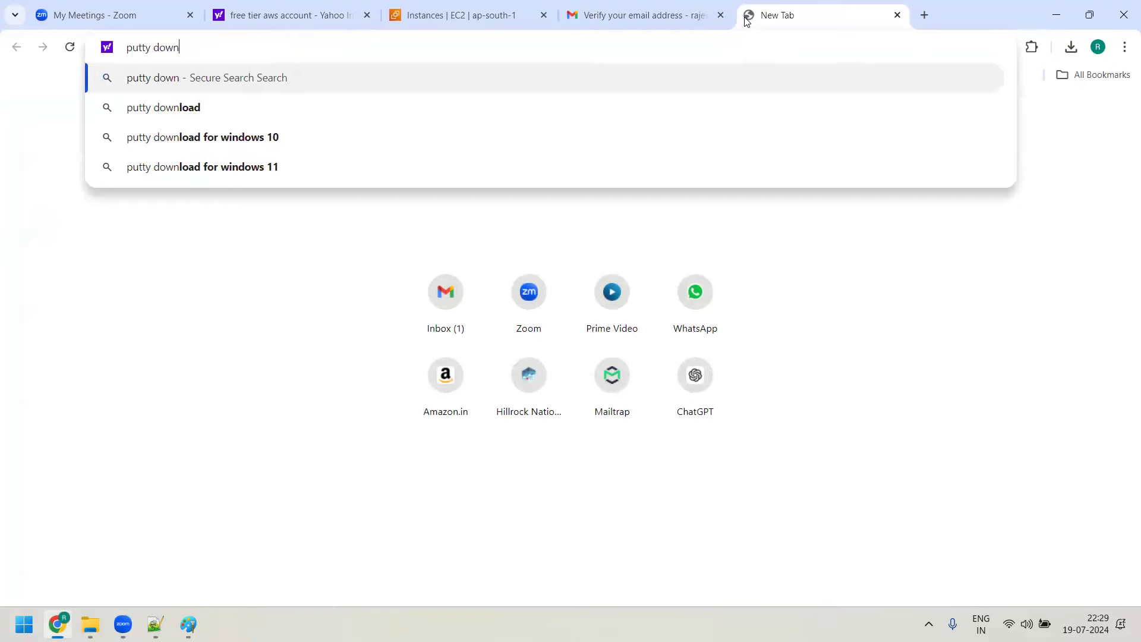
{"action": "key", "text": "Return"}
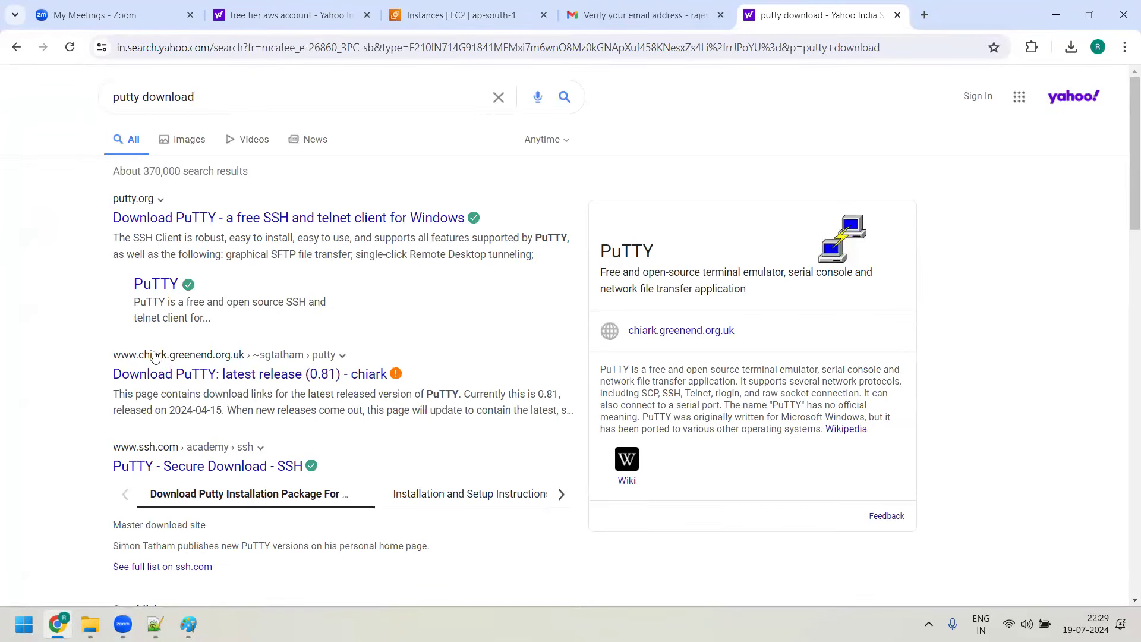
- Open the chiark PuTTY latest release page despite the McAfee site block, and select its web address for copying
{"action": "left_click", "coordinate": [200, 375]}
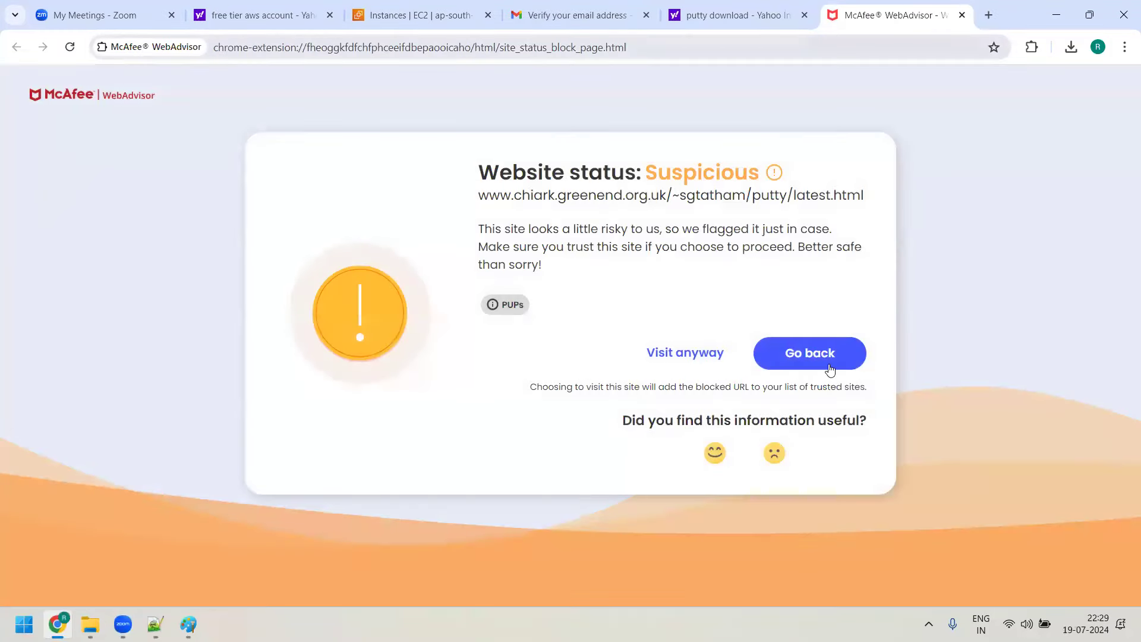
{"action": "left_click", "coordinate": [721, 354]}
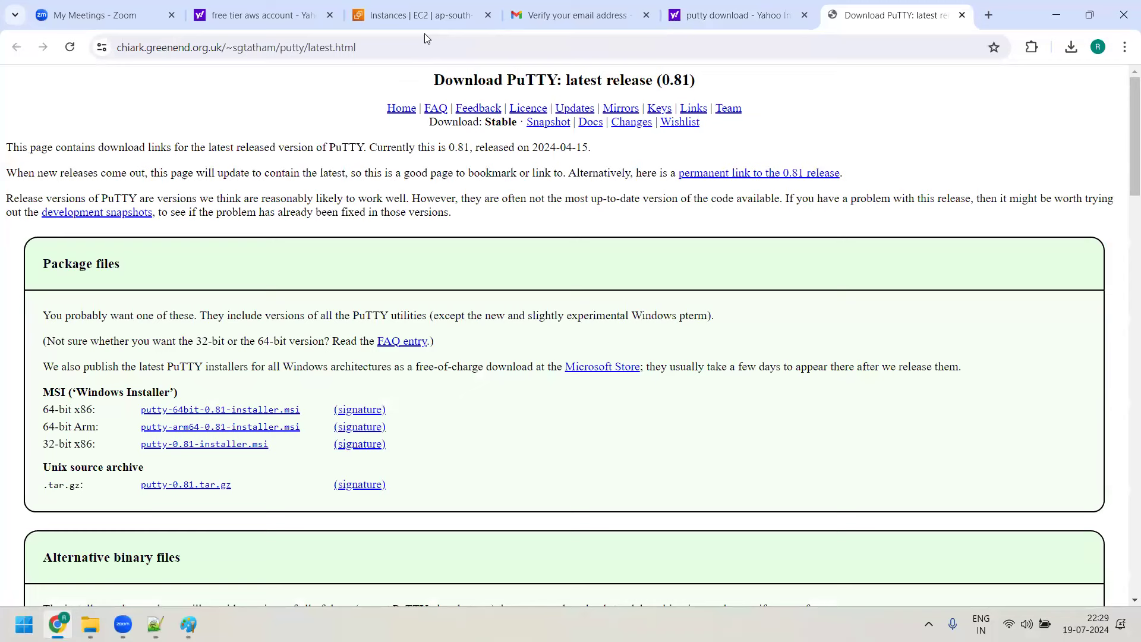
{"action": "left_click", "coordinate": [425, 44]}
{"action": "key", "text": "ctrl+c"}
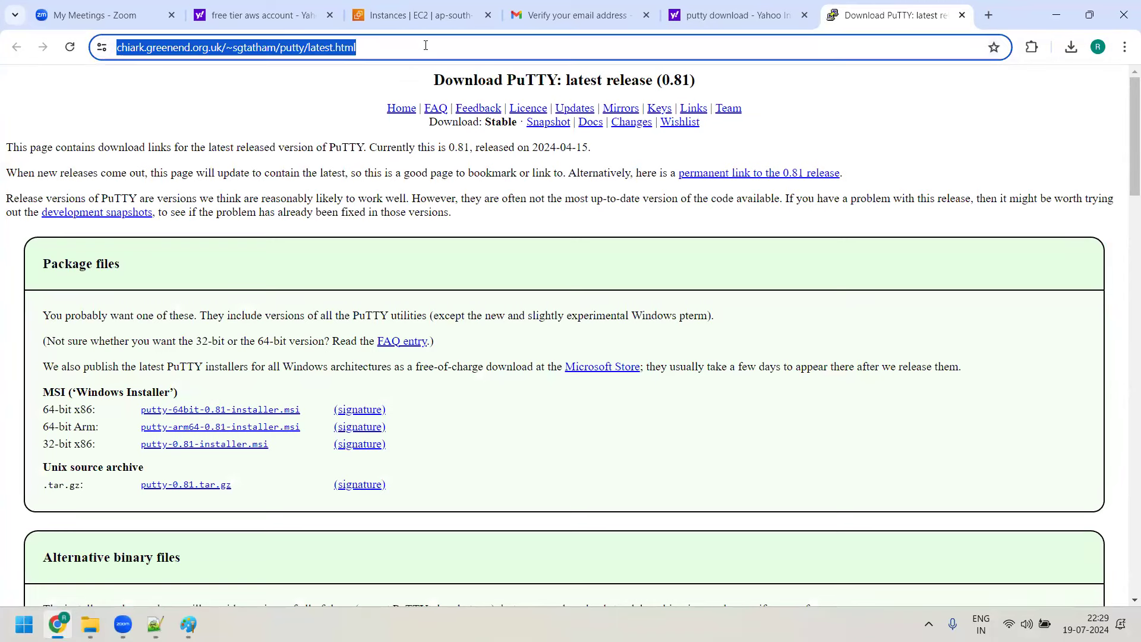
- Paste the PuTTY download page address into Day3-notes.txt in Notepad++, two blank lines below the AMI line
{"action": "left_click", "coordinate": [155, 624]}
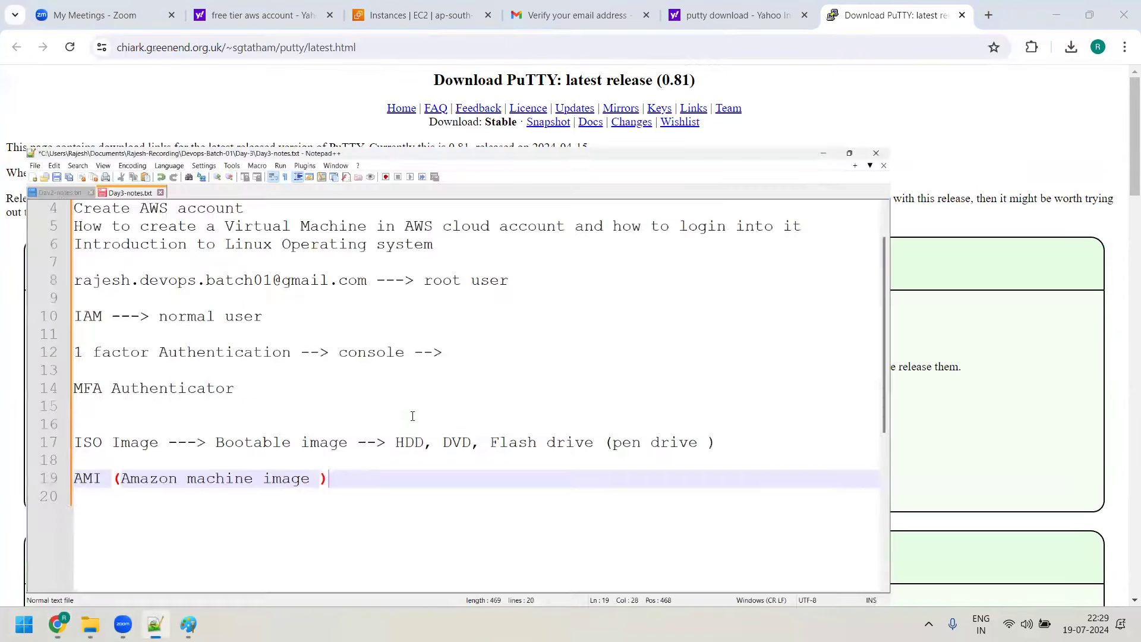
{"action": "key", "text": "Return"}
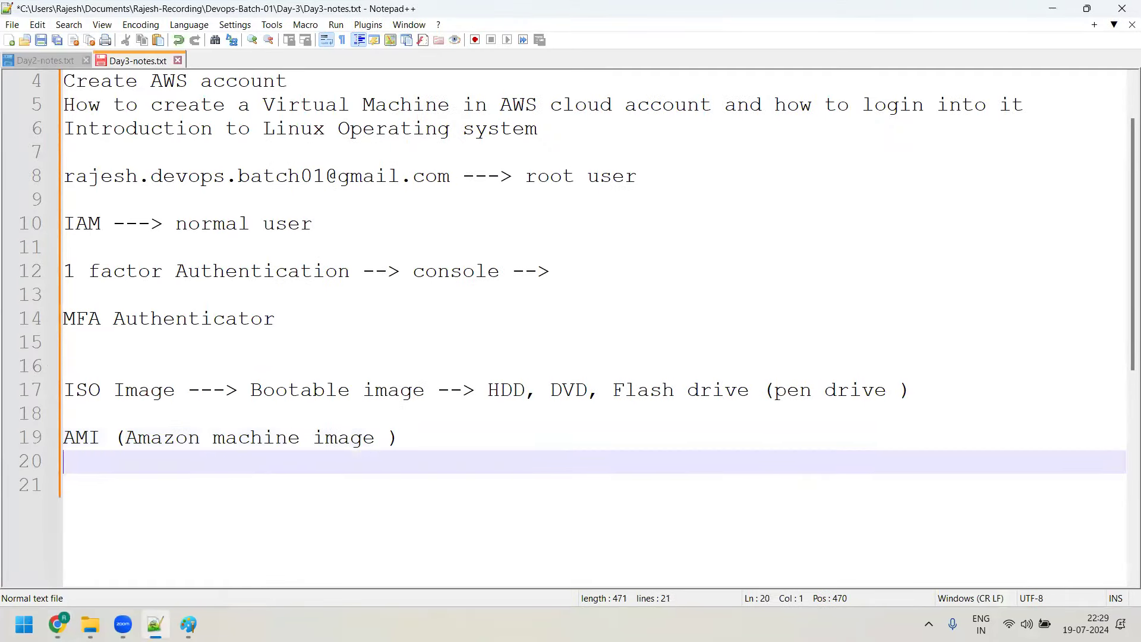
{"action": "key", "text": "Return"}
{"action": "key", "text": "Return"}
{"action": "key", "text": "ctrl+v"}
{"action": "key", "text": "Return"}
{"action": "key", "text": "Return"}
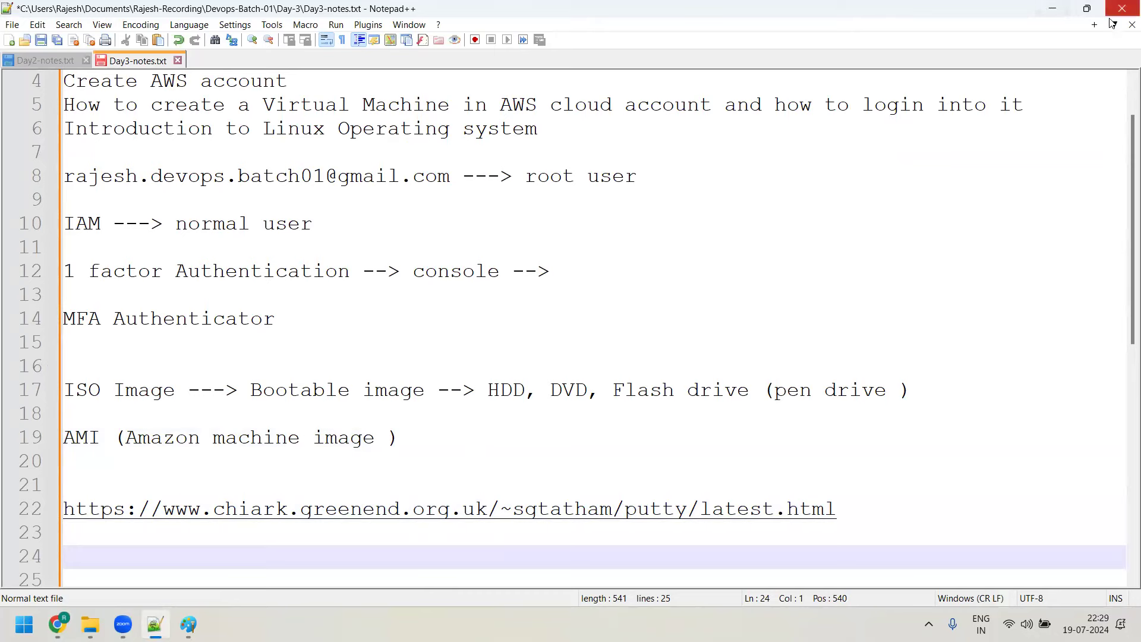
- Return to the PuTTY download page and highlight the 64-bit x86 entries for putty.exe and puttygen.exe
{"action": "left_click", "coordinate": [1052, 8]}
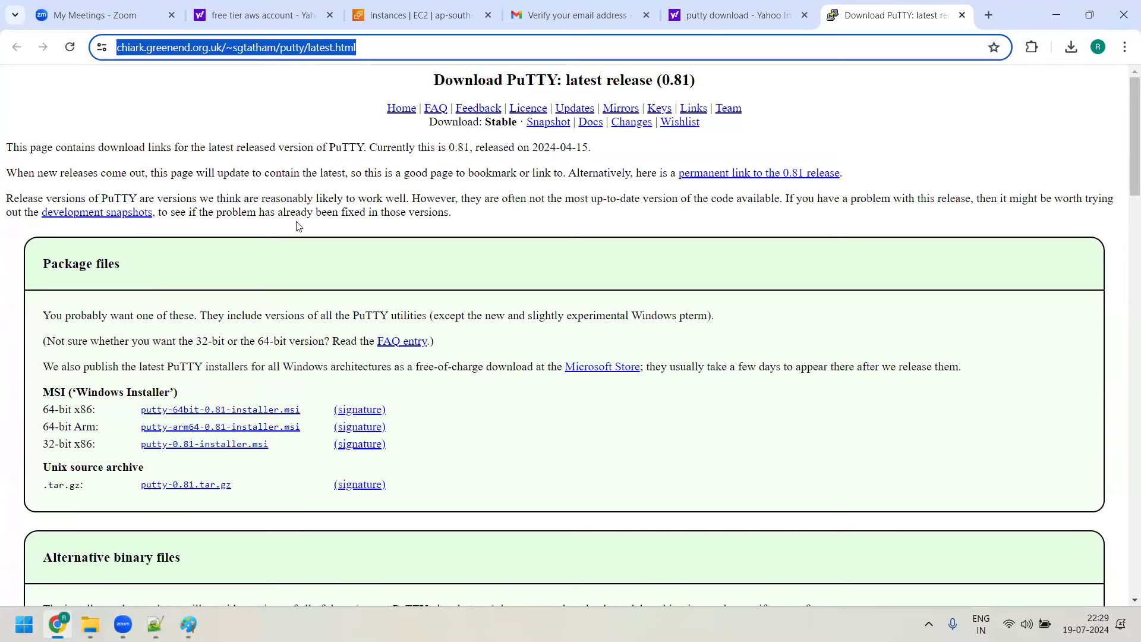
{"action": "left_click", "coordinate": [373, 280]}
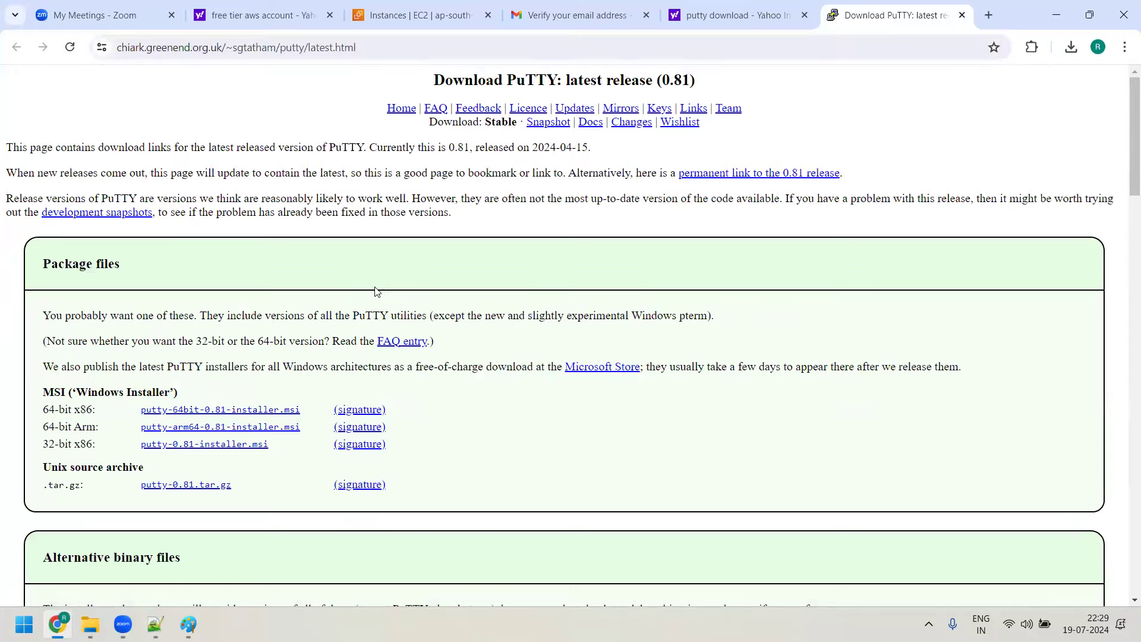
{"action": "scroll", "coordinate": [374, 282], "scroll_direction": "down", "scroll_amount": 3}
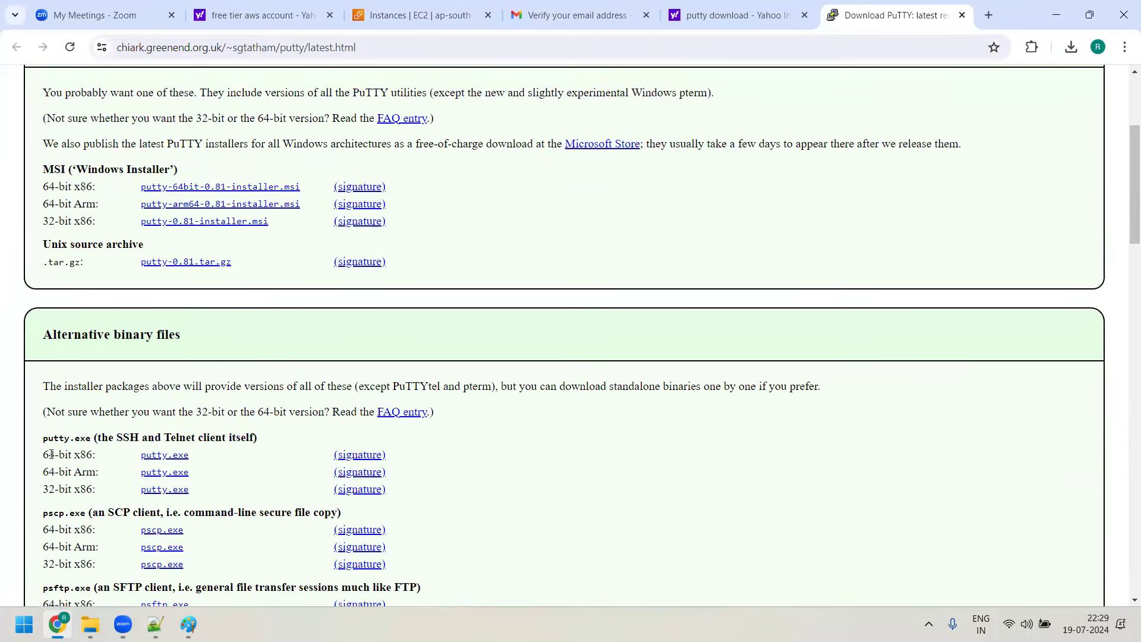
{"action": "left_click_drag", "start_coordinate": [45, 455], "coordinate": [87, 456]}
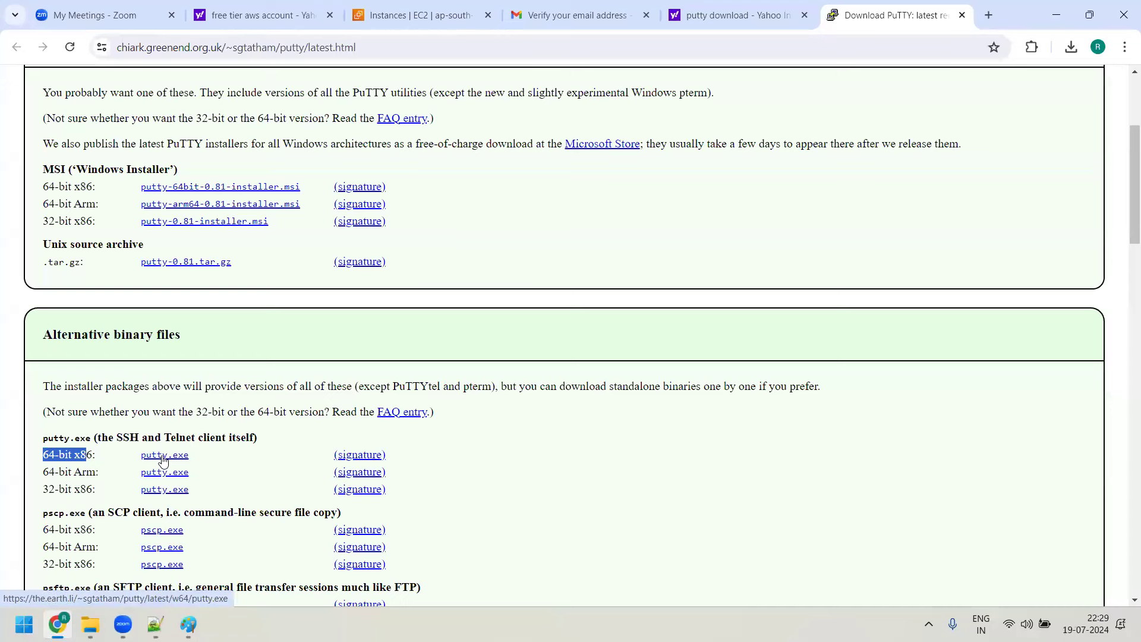
{"action": "scroll", "coordinate": [163, 460], "scroll_direction": "down", "scroll_amount": 3}
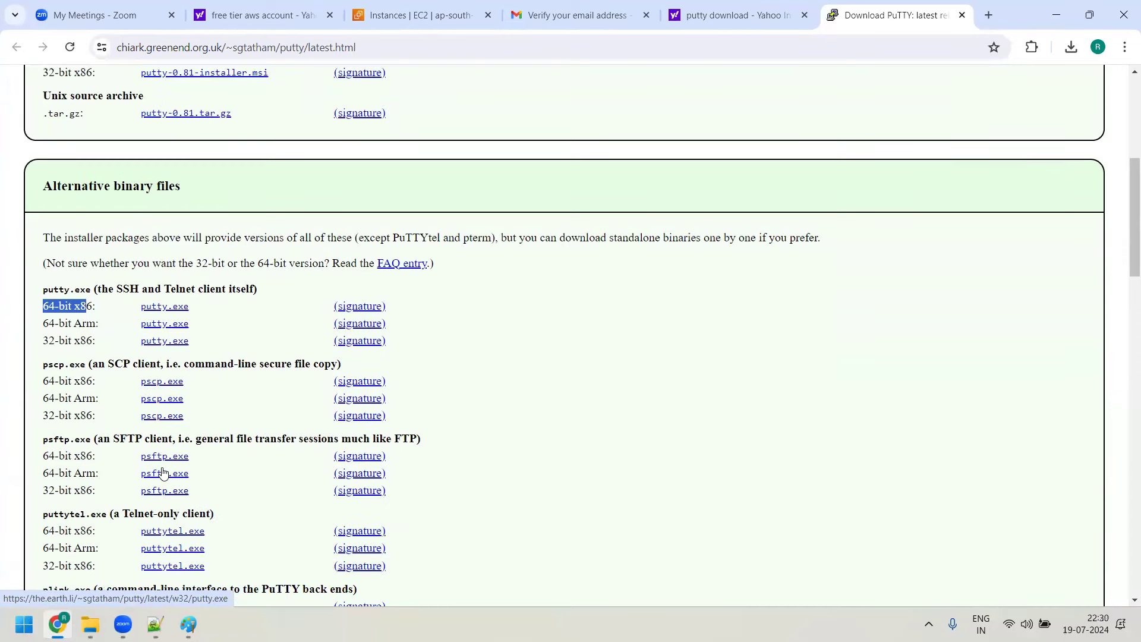
{"action": "scroll", "coordinate": [163, 472], "scroll_direction": "down", "scroll_amount": 3}
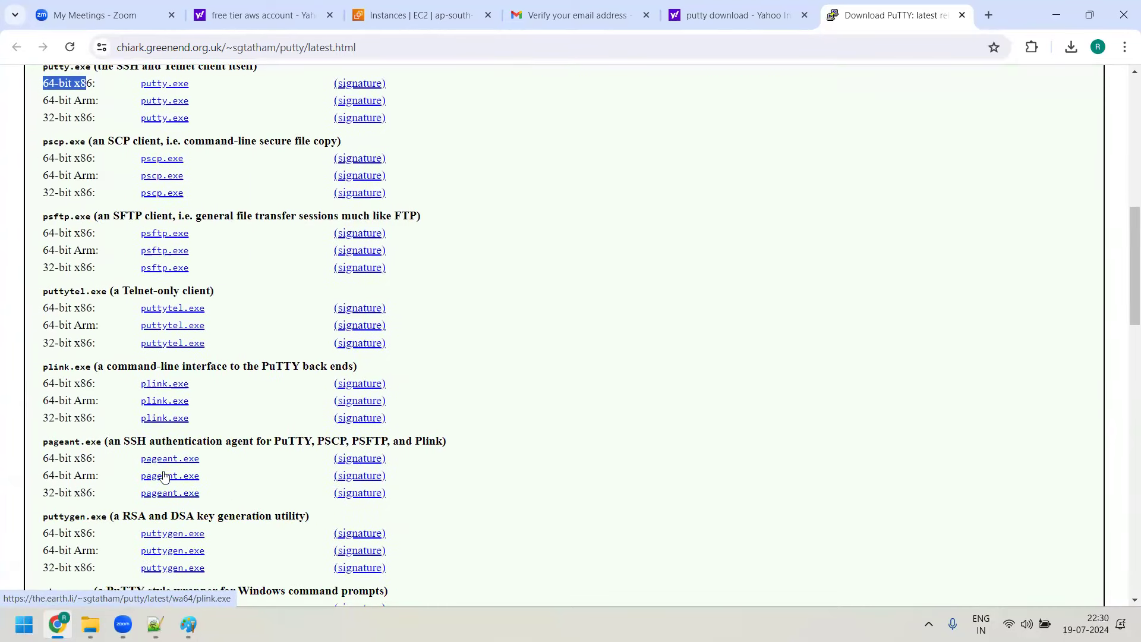
{"action": "left_click_drag", "start_coordinate": [44, 443], "coordinate": [117, 443]}
{"action": "left_click", "coordinate": [45, 457]}
{"action": "left_click_drag", "start_coordinate": [45, 458], "coordinate": [92, 459]}
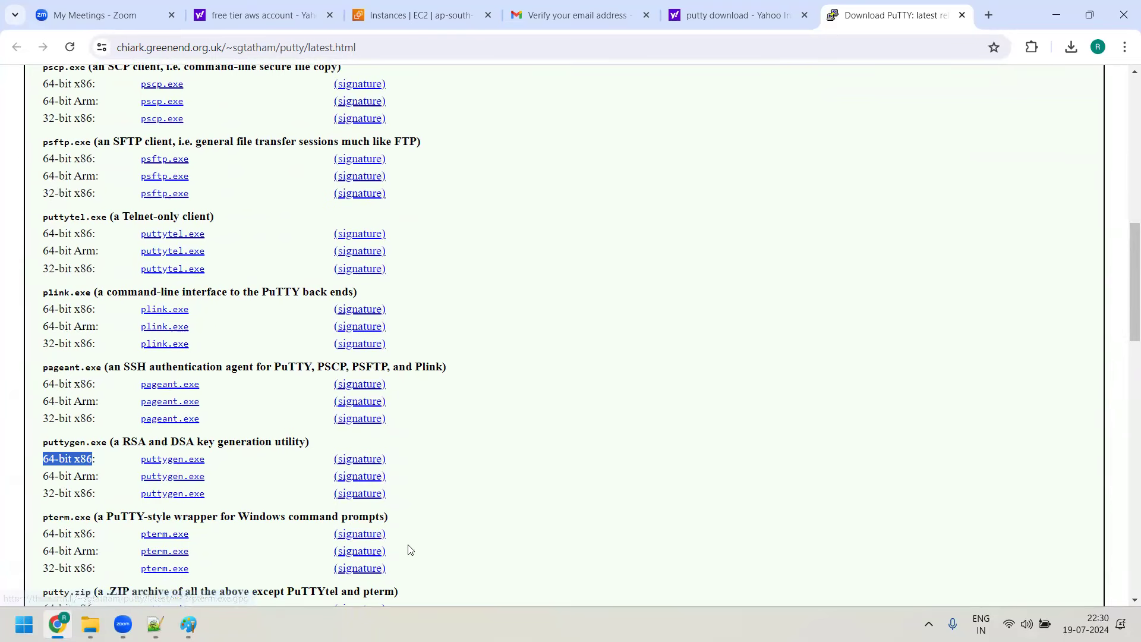
- Check the Downloads folder in File Explorer for the PuTTY programs and key files, and return to Chrome
{"action": "mouse_move", "coordinate": [89, 624]}
{"action": "left_click", "coordinate": [309, 545]}
{"action": "left_click", "coordinate": [569, 45]}
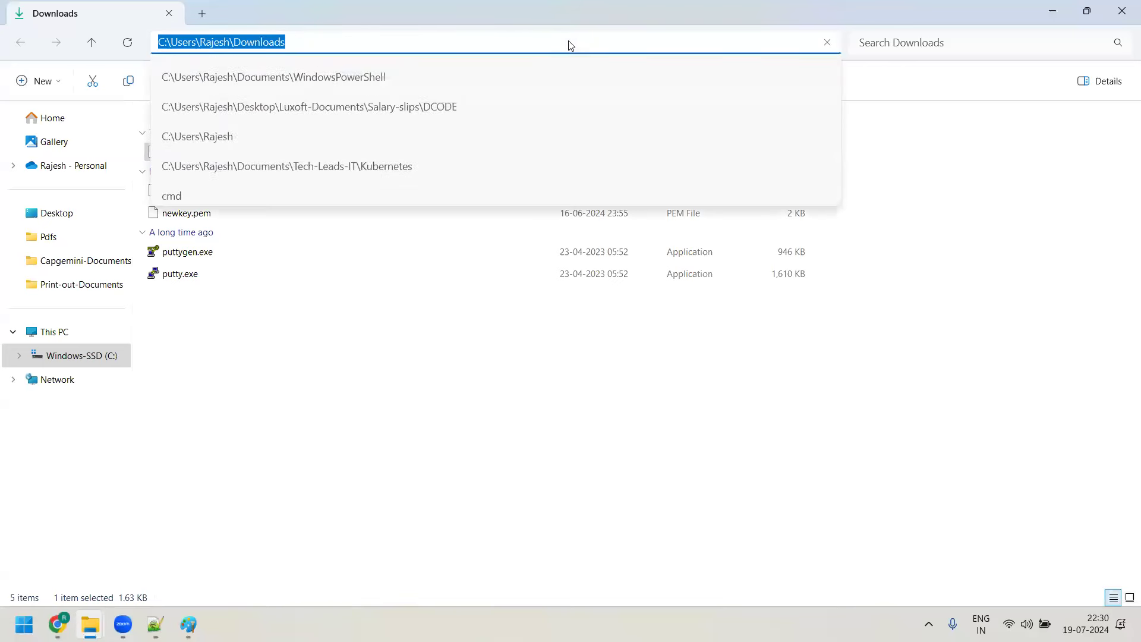
{"action": "left_click", "coordinate": [315, 351]}
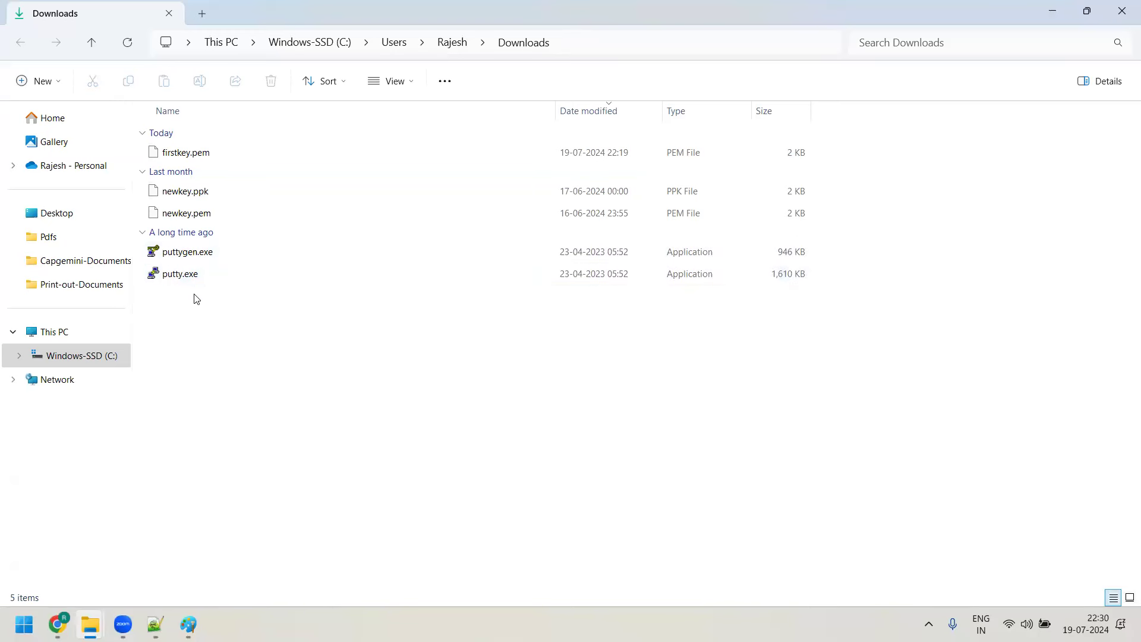
{"action": "left_click", "coordinate": [55, 616]}
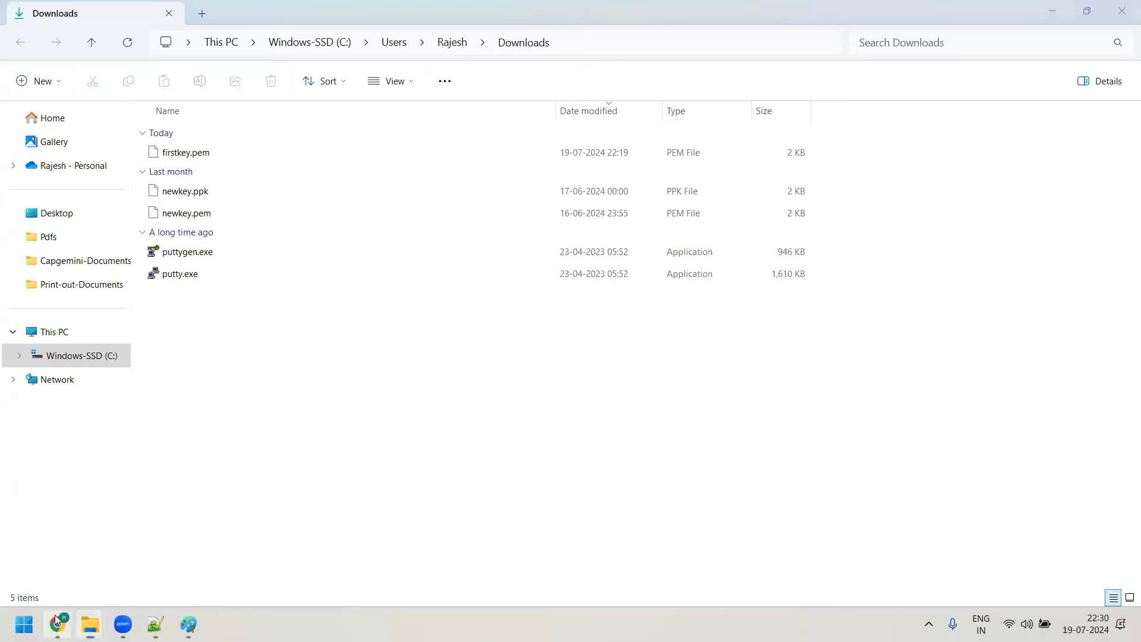
- Review the standalone binaries on the PuTTY download page, highlight the 64-bit x86 label for putty.exe, and look through to puttygen.exe
{"action": "scroll", "coordinate": [318, 537], "scroll_direction": "up", "scroll_amount": 15}
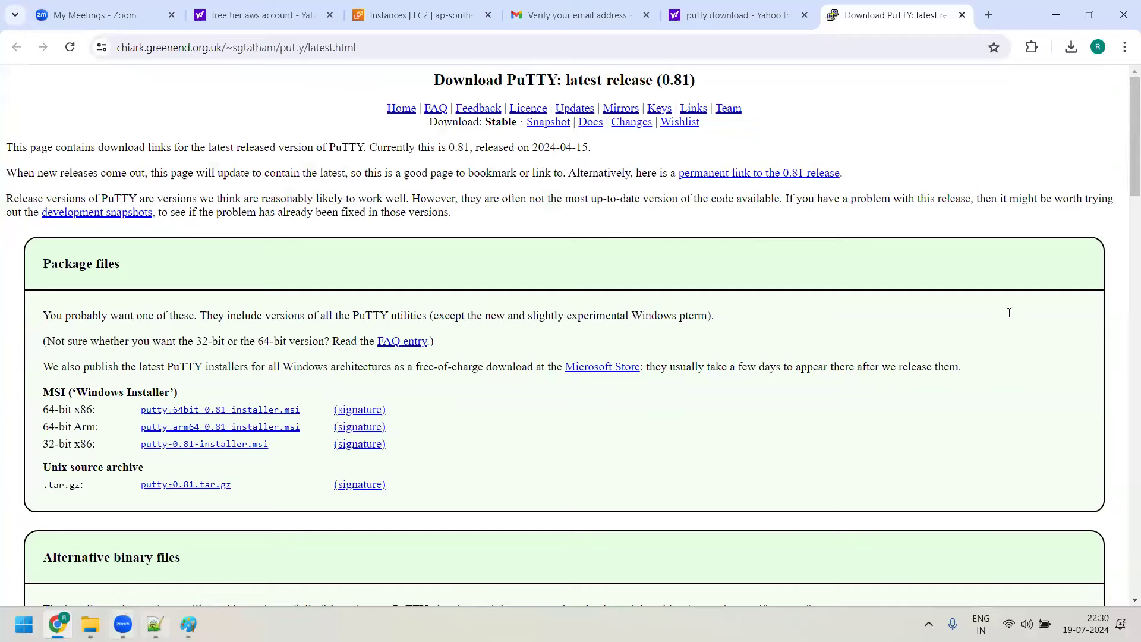
{"action": "left_click", "coordinate": [155, 624]}
{"action": "left_click", "coordinate": [1046, 6]}
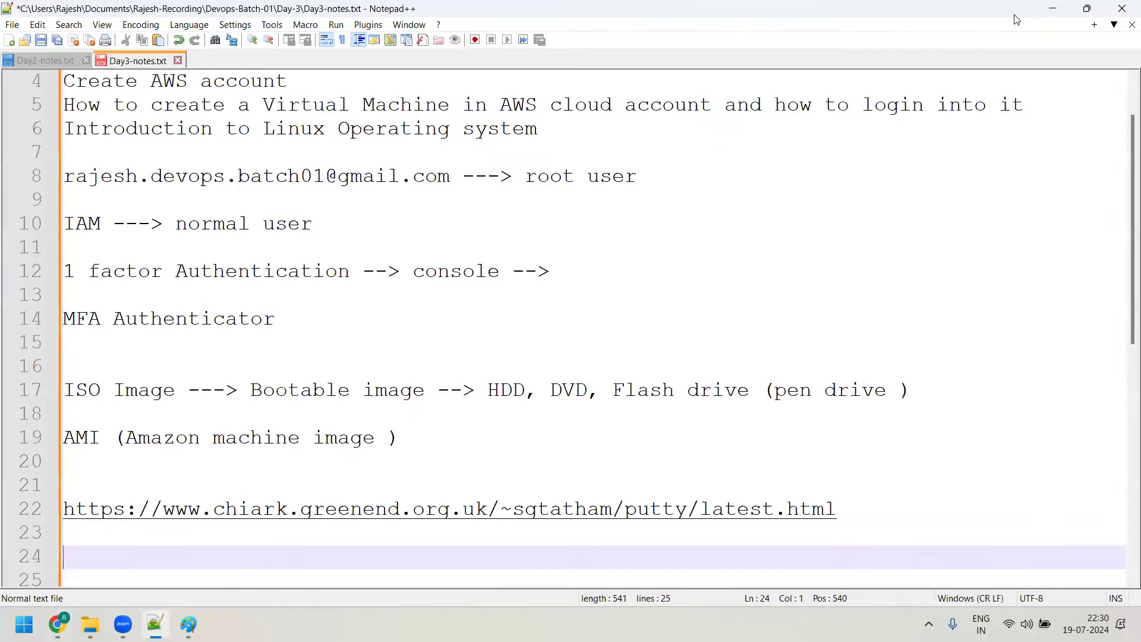
{"action": "scroll", "coordinate": [178, 424], "scroll_direction": "down", "scroll_amount": 5}
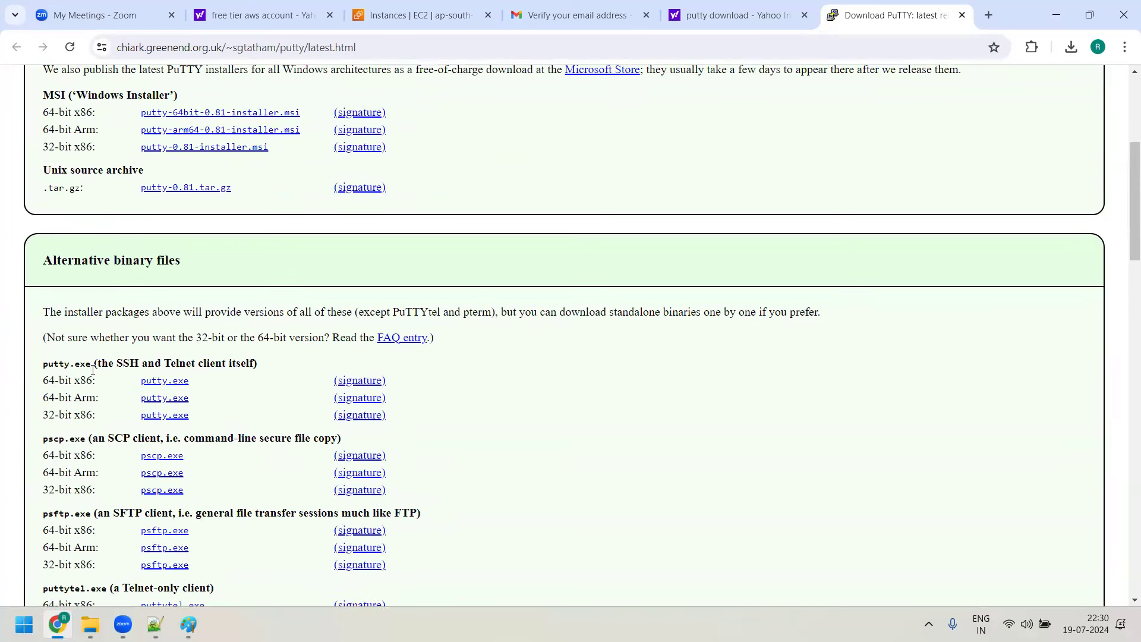
{"action": "left_click_drag", "start_coordinate": [44, 380], "coordinate": [98, 383]}
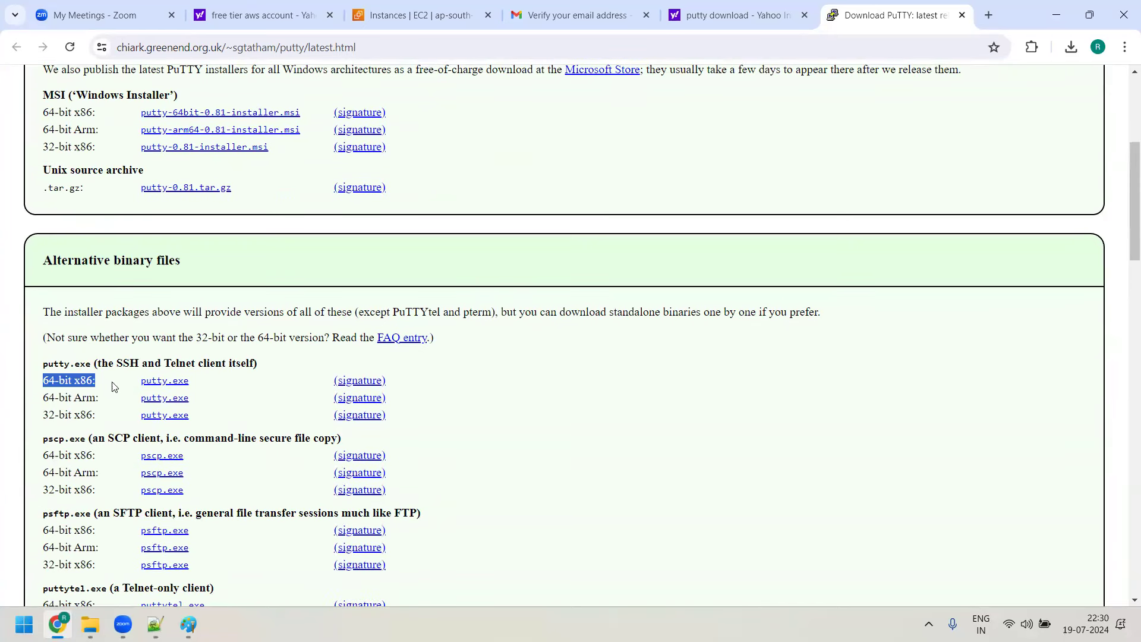
{"action": "scroll", "coordinate": [151, 404], "scroll_direction": "down", "scroll_amount": 6}
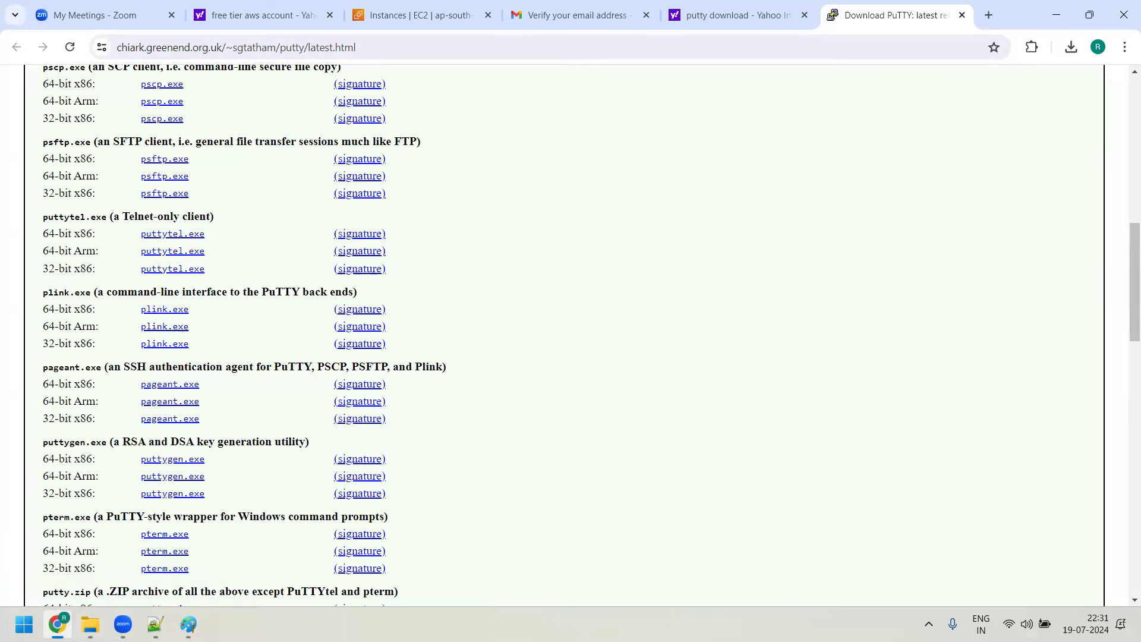
- Launch putty.exe from the Downloads folder to show the PuTTY Configuration window, and close it without connecting
{"action": "left_click", "coordinate": [89, 624]}
{"action": "left_click", "coordinate": [196, 277]}
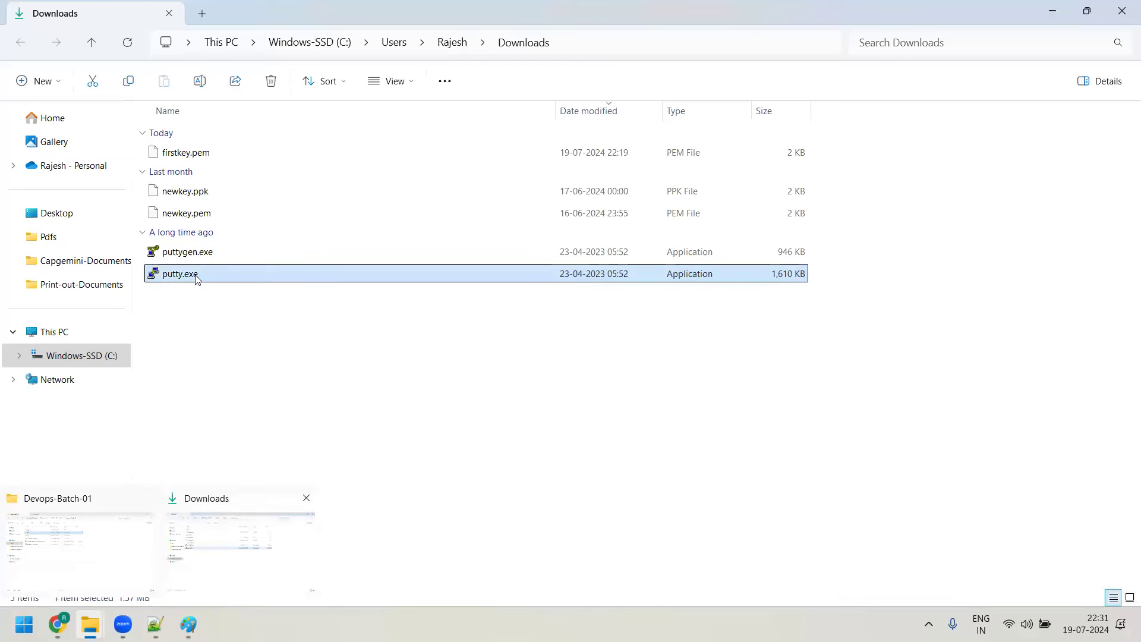
{"action": "double_click", "coordinate": [196, 274]}
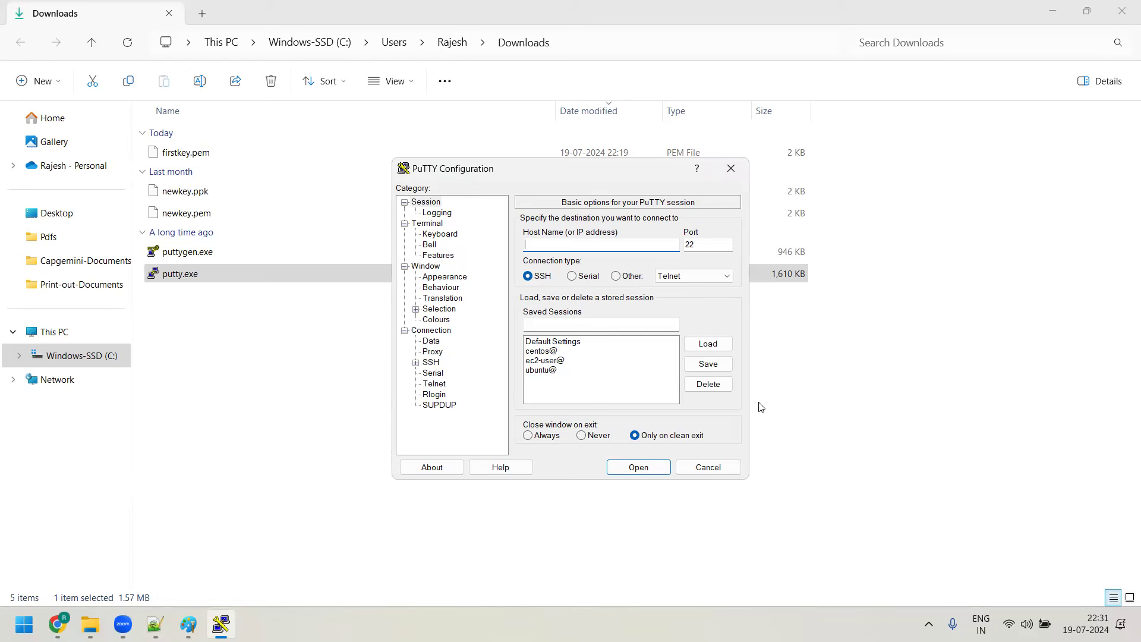
{"action": "left_click", "coordinate": [718, 471]}
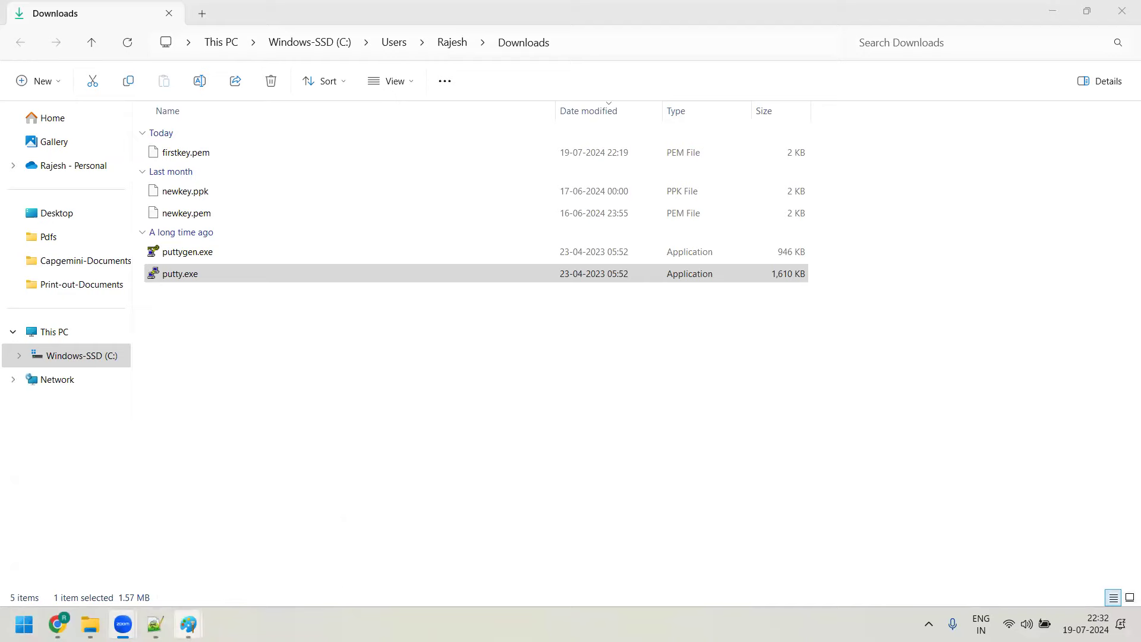
- Switch to the Paint drawing with the login notes, commit the software list text box, and show the desktop
{"action": "mouse_move", "coordinate": [122, 624]}
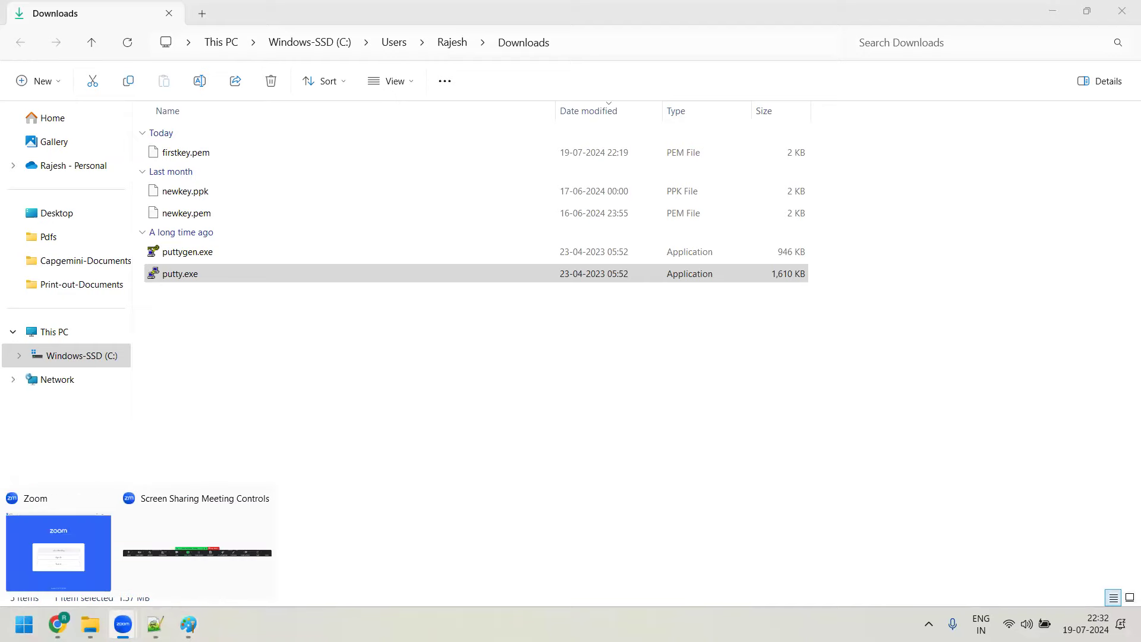
{"action": "left_click", "coordinate": [155, 623]}
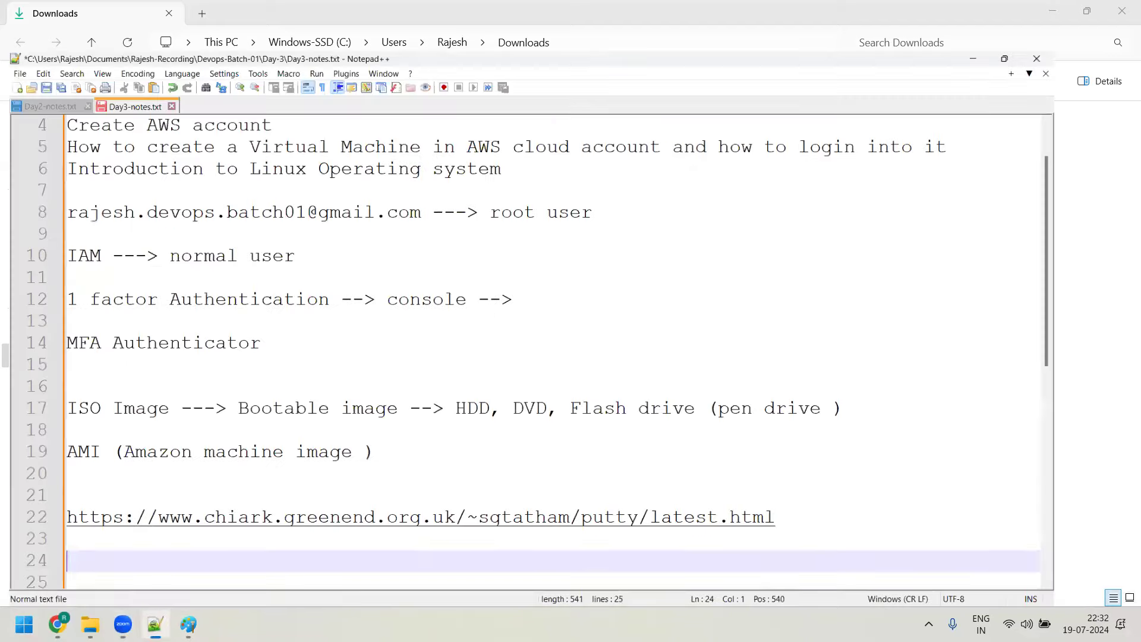
{"action": "left_click", "coordinate": [189, 624]}
{"action": "left_click", "coordinate": [267, 550]}
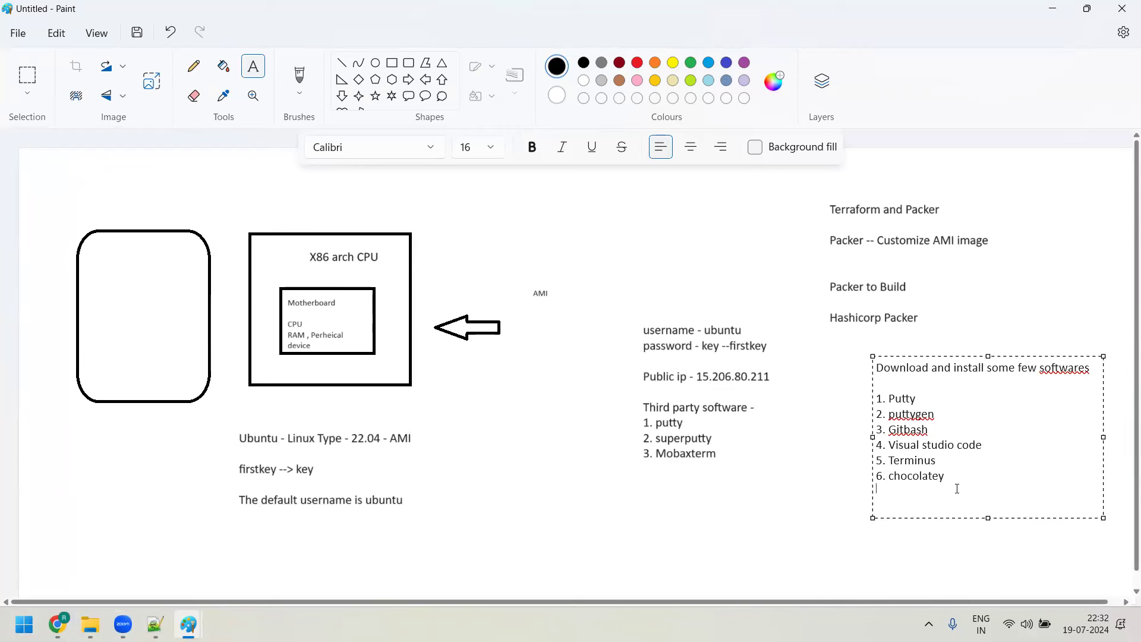
{"action": "left_click", "coordinate": [843, 485]}
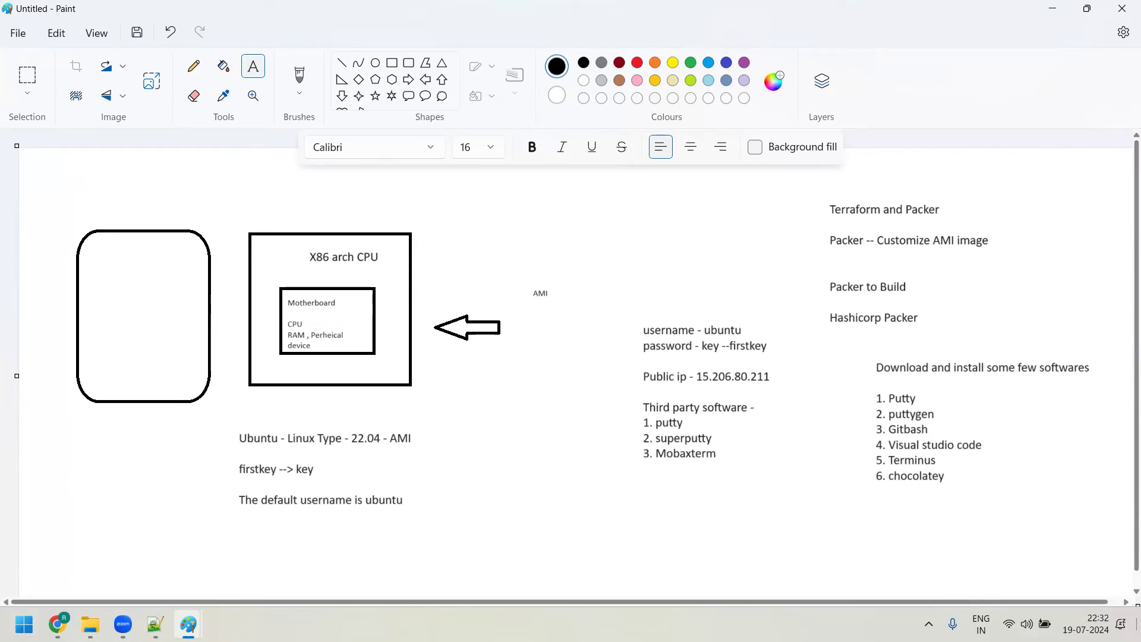
{"action": "left_click", "coordinate": [1138, 631]}
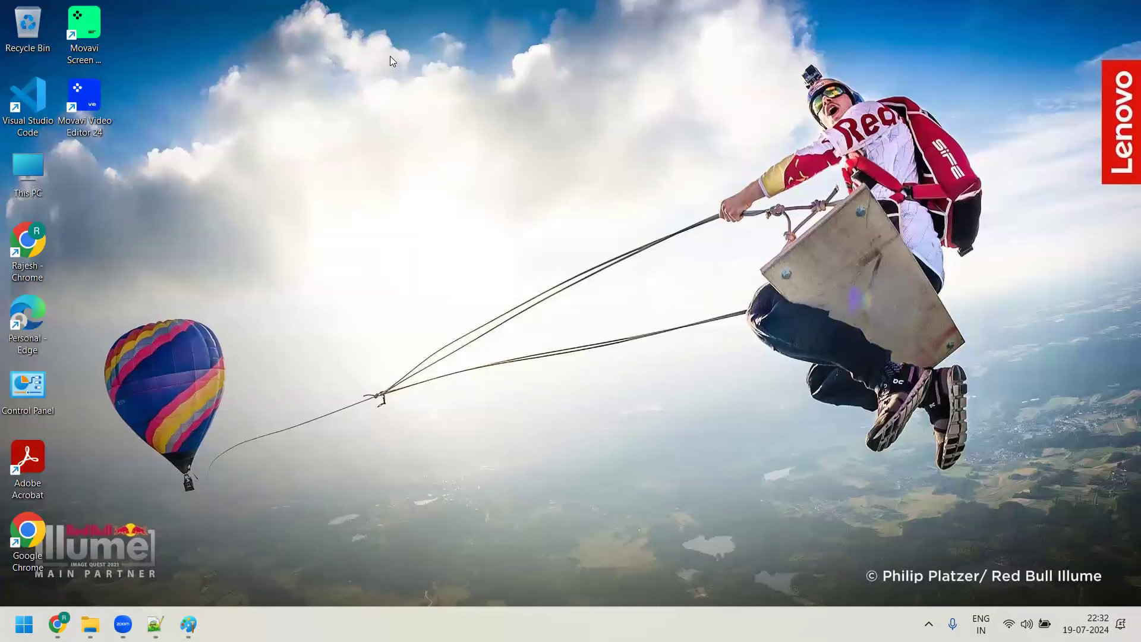
- Open Git Bash in the desktop folder to demonstrate it, and close its window
{"action": "right_click", "coordinate": [391, 59]}
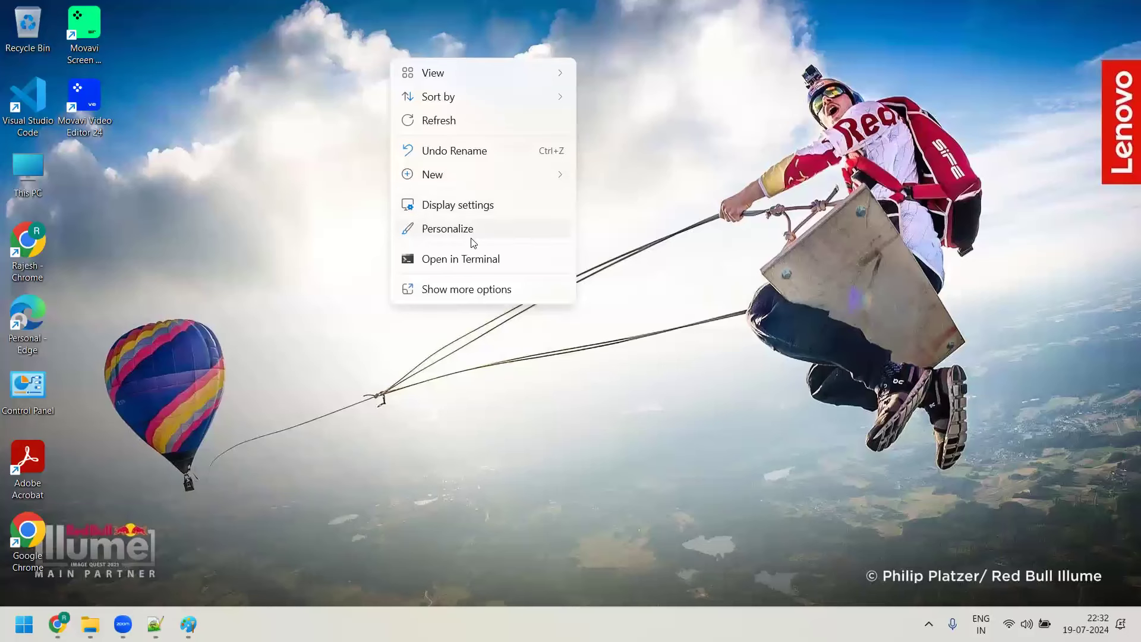
{"action": "left_click", "coordinate": [485, 291]}
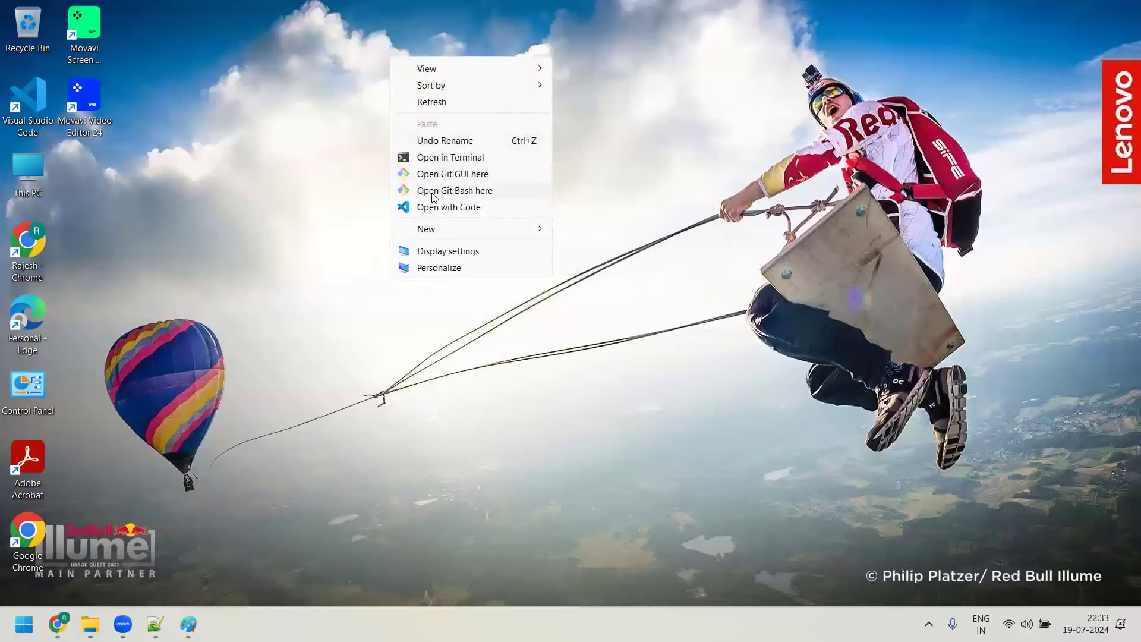
{"action": "left_click", "coordinate": [482, 191]}
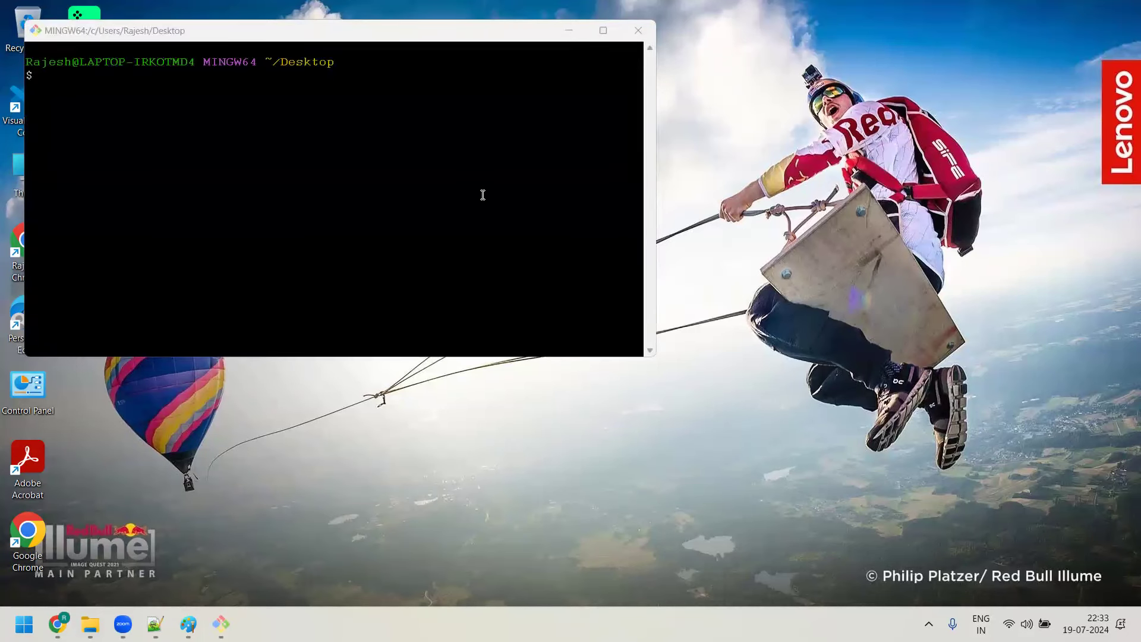
{"action": "left_click", "coordinate": [650, 31]}
- Open the desktop folder in Visual Studio Code to demonstrate it, and close the editor without answering the trust question
{"action": "right_click", "coordinate": [538, 79]}
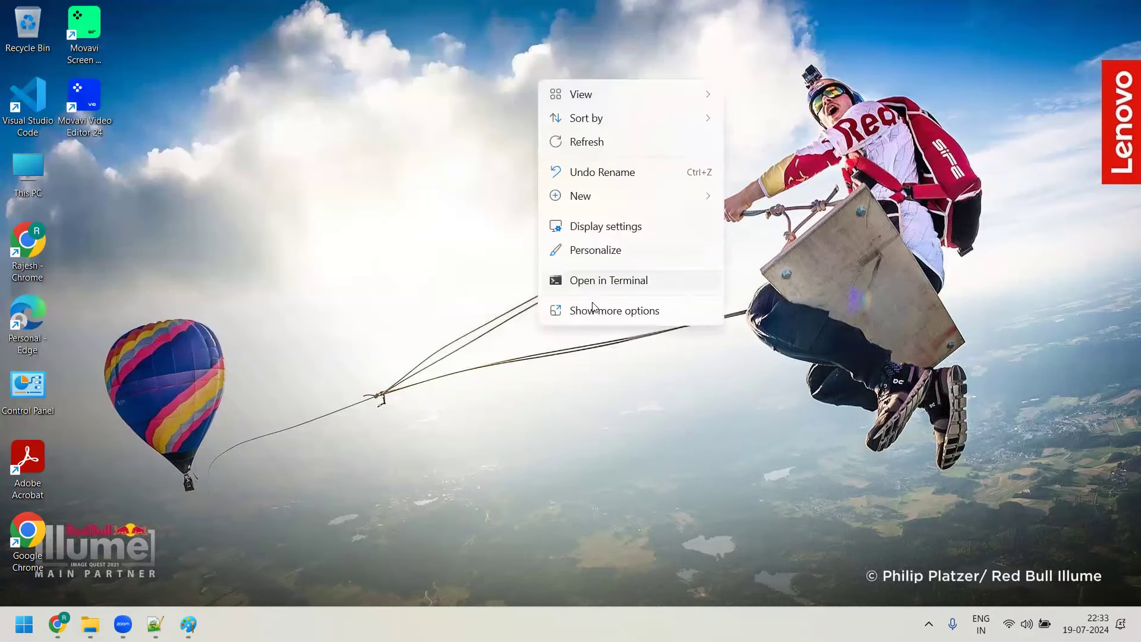
{"action": "left_click", "coordinate": [646, 315]}
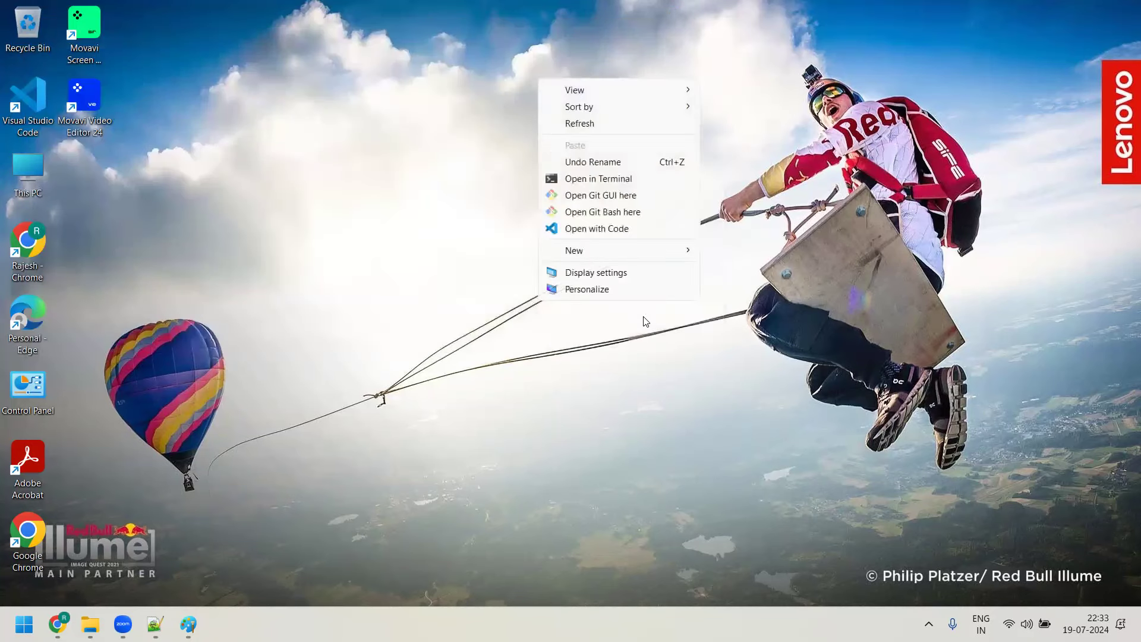
{"action": "left_click", "coordinate": [625, 231]}
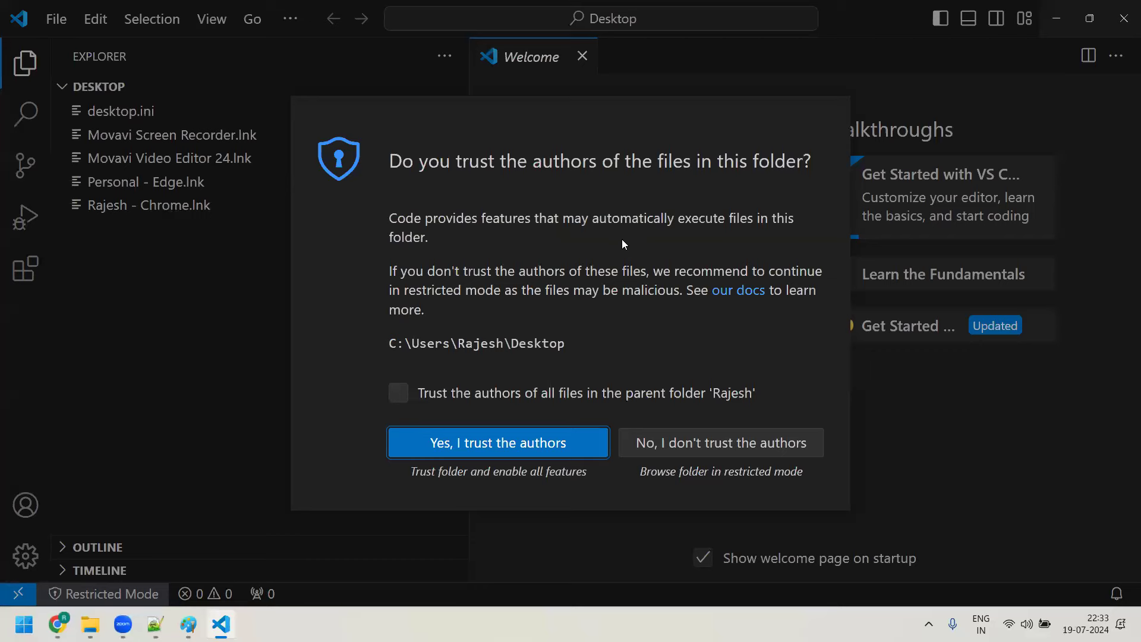
{"action": "left_click", "coordinate": [1124, 8]}
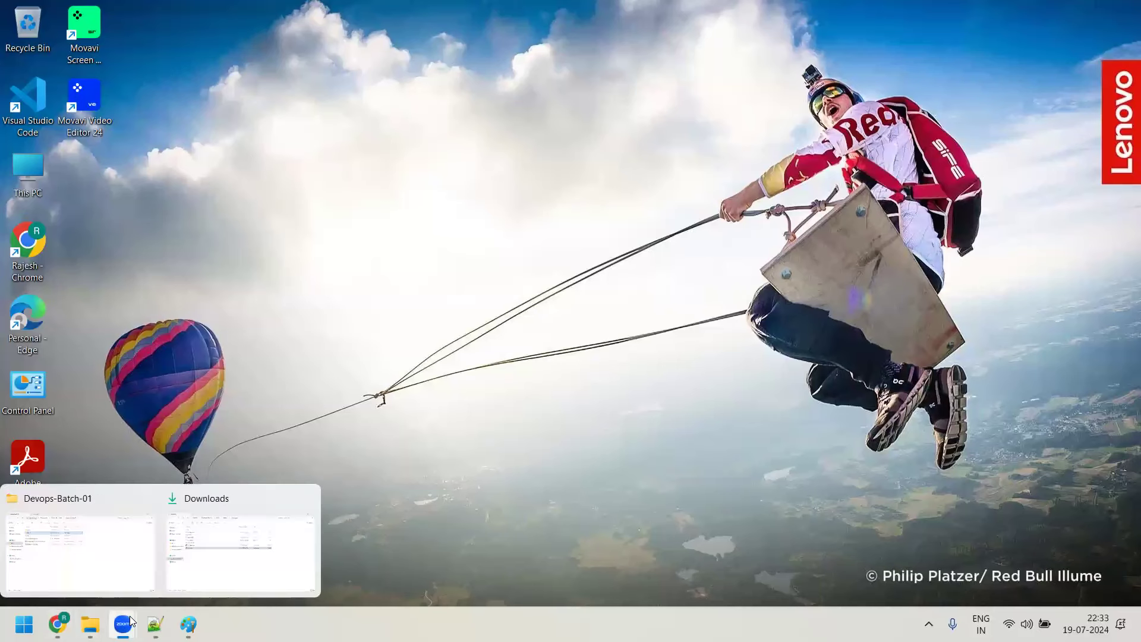
- Revisit the software list in the Paint drawing and minimize the drawing
{"action": "mouse_move", "coordinate": [188, 624]}
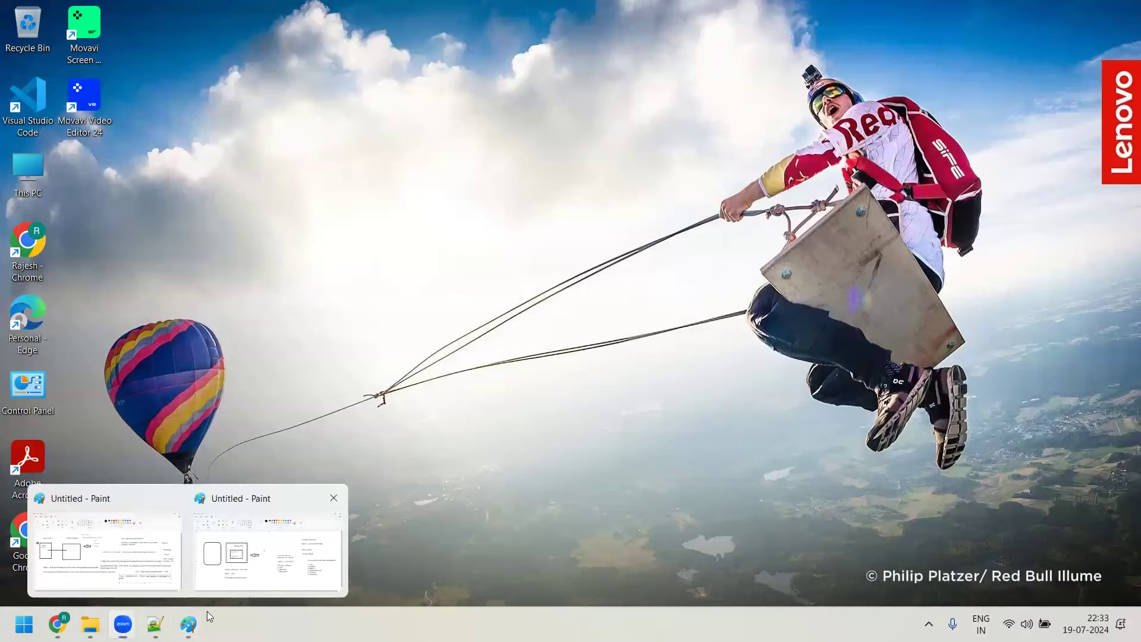
{"action": "left_click", "coordinate": [268, 552]}
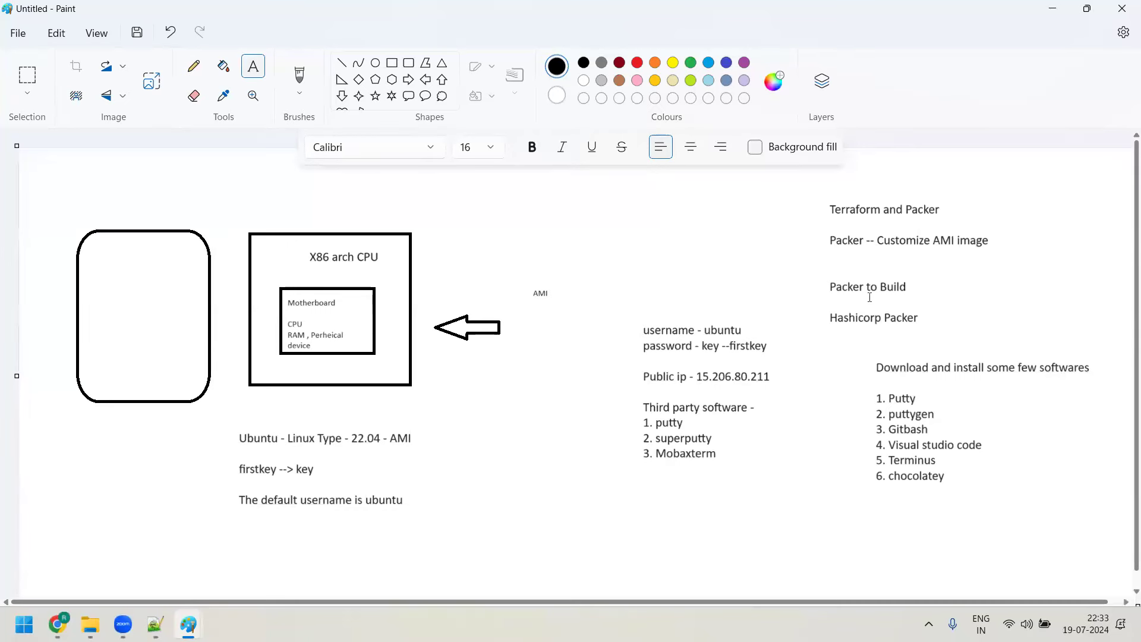
{"action": "left_click", "coordinate": [1048, 10]}
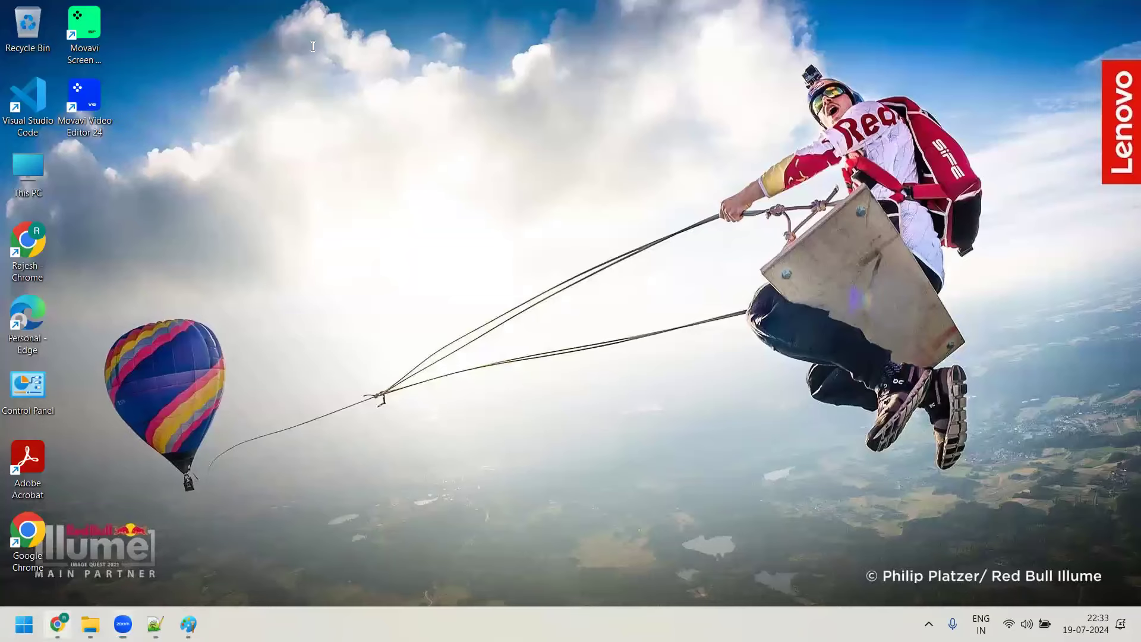
- Check First-server's instance details in the EC2 console in Chrome, and locate firstkey.pem in the Downloads folder
{"action": "left_click", "coordinate": [57, 624]}
{"action": "left_click", "coordinate": [420, 17]}
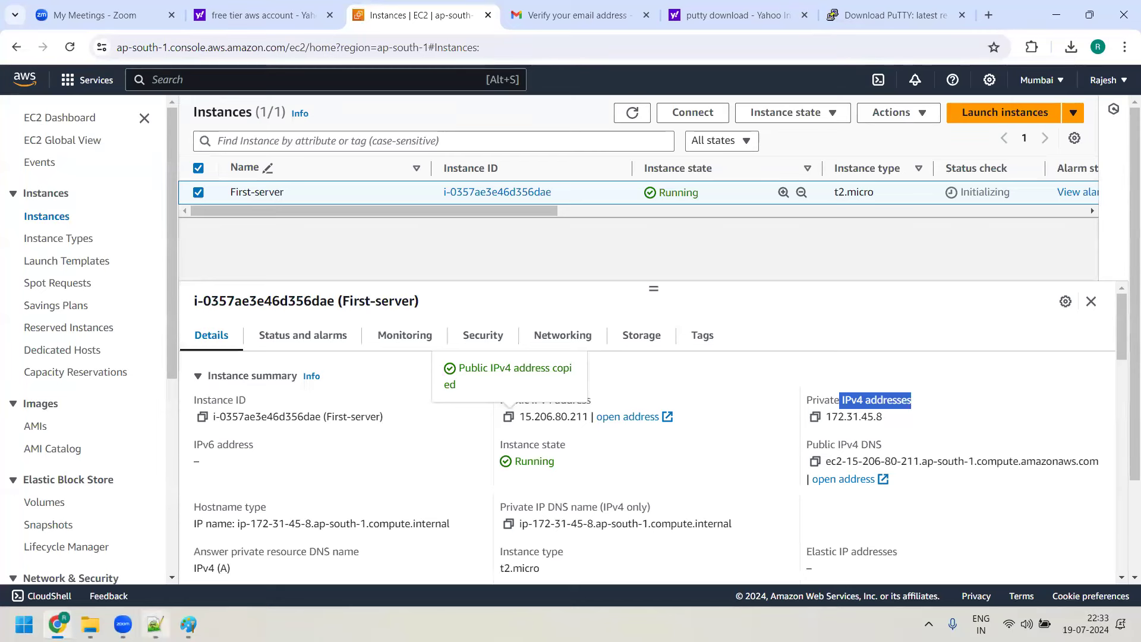
{"action": "mouse_move", "coordinate": [188, 624]}
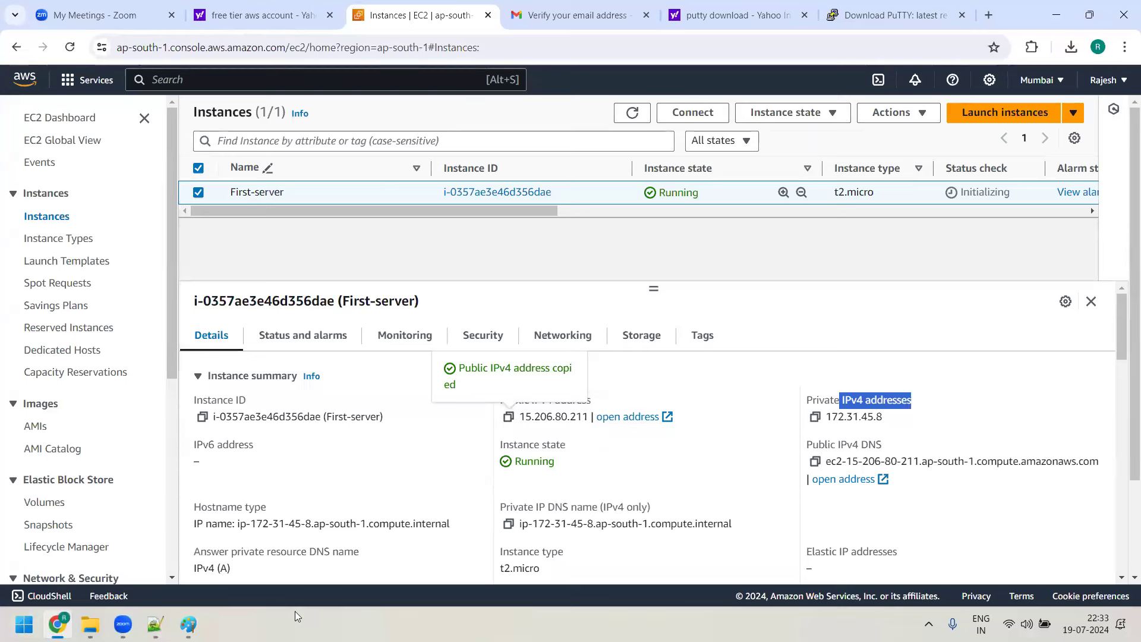
{"action": "left_click", "coordinate": [89, 624]}
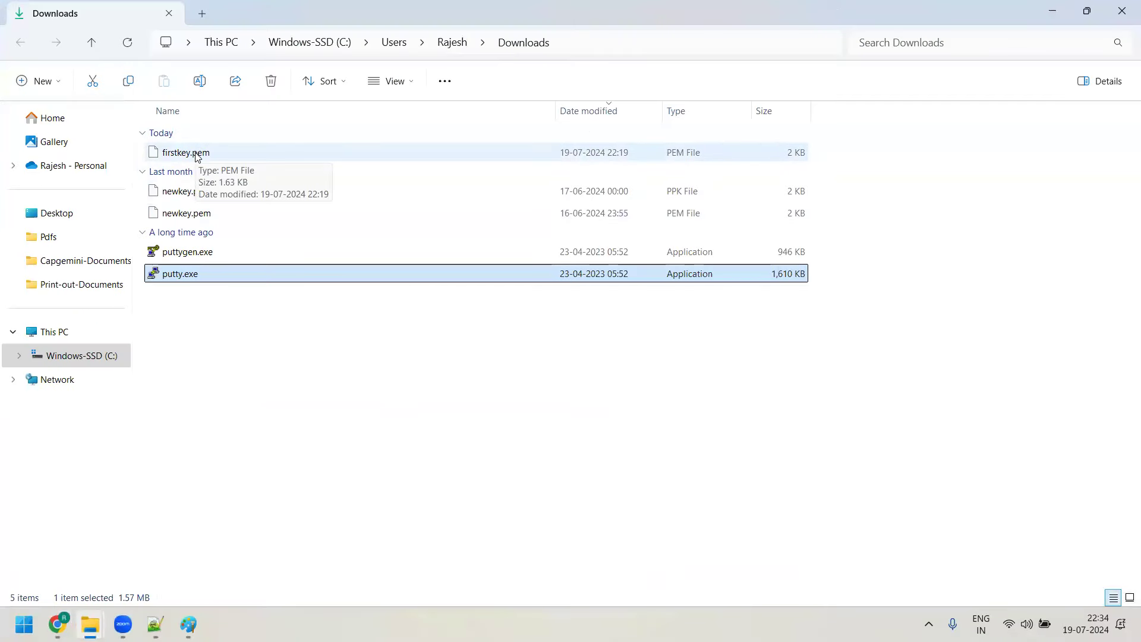
- Add the line "You can login into this first-server linux ---> firstkey.pem" below the PuTTY address in Day3-notes.txt in Notepad++
{"action": "mouse_move", "coordinate": [155, 624]}
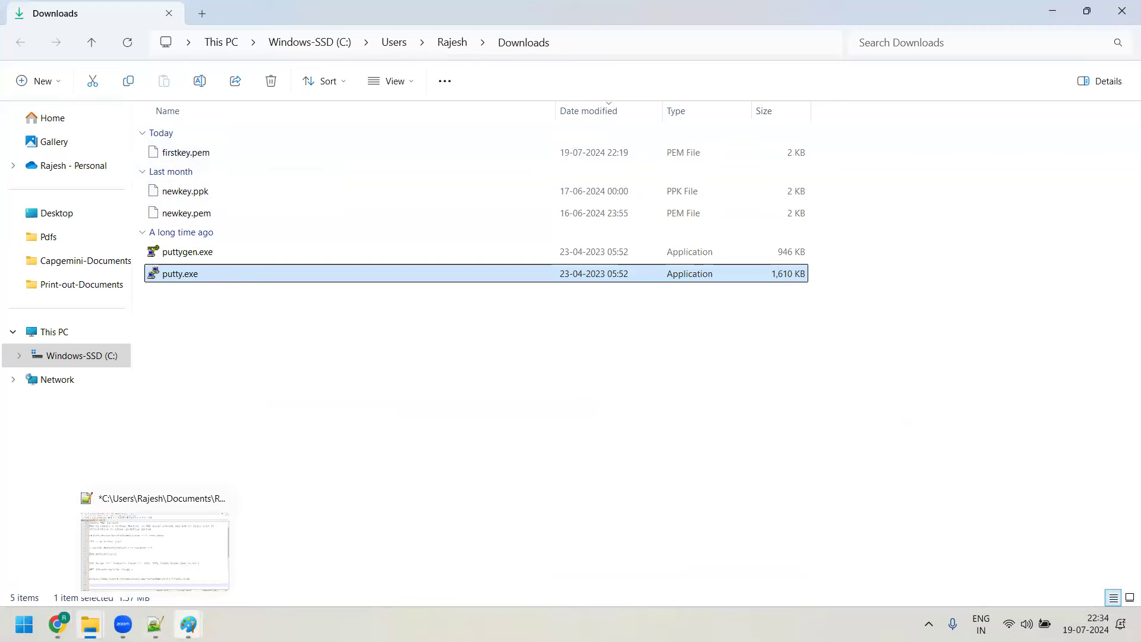
{"action": "left_click", "coordinate": [155, 550]}
{"action": "scroll", "coordinate": [903, 221], "scroll_direction": "down", "scroll_amount": 5}
{"action": "left_click", "coordinate": [901, 221]}
{"action": "key", "text": "Return"}
{"action": "key", "text": "Return"}
{"action": "type", "text": "o"}
{"action": "key", "text": "BackSpace"}
{"action": "type", "text": "You can ligin"}
{"action": "key", "text": "BackSpace"}
{"action": "key", "text": "BackSpace"}
{"action": "key", "text": "BackSpace"}
{"action": "key", "text": "BackSpace"}
{"action": "type", "text": "ogin in "}
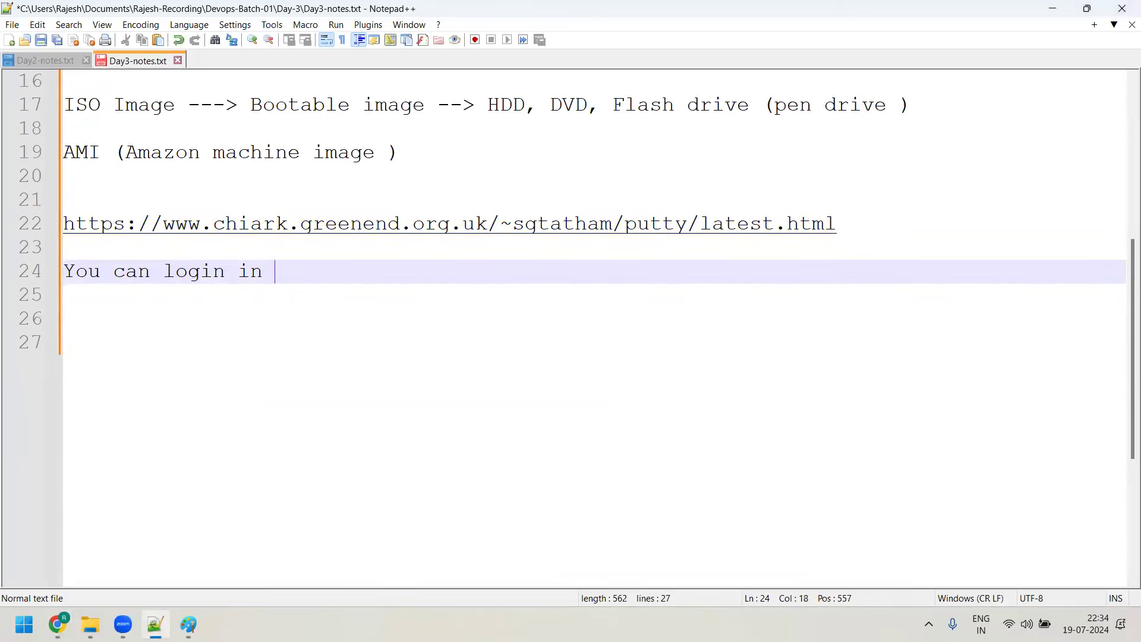
{"action": "type", "text": "any li"}
{"action": "key", "text": "BackSpace"}
{"action": "key", "text": "BackSpace"}
{"action": "type", "text": "an"}
{"action": "key", "text": "BackSpace"}
{"action": "key", "text": "BackSpace"}
{"action": "key", "text": "BackSpace"}
{"action": "key", "text": "BackSpace"}
{"action": "key", "text": "BackSpace"}
{"action": "key", "text": "BackSpace"}
{"action": "type", "text": "i"}
{"action": "key", "text": "BackSpace"}
{"action": "key", "text": "BackSpace"}
{"action": "type", "text": "ot"}
{"action": "key", "text": "BackSpace"}
{"action": "key", "text": "BackSpace"}
{"action": "type", "text": "to this first-server "}
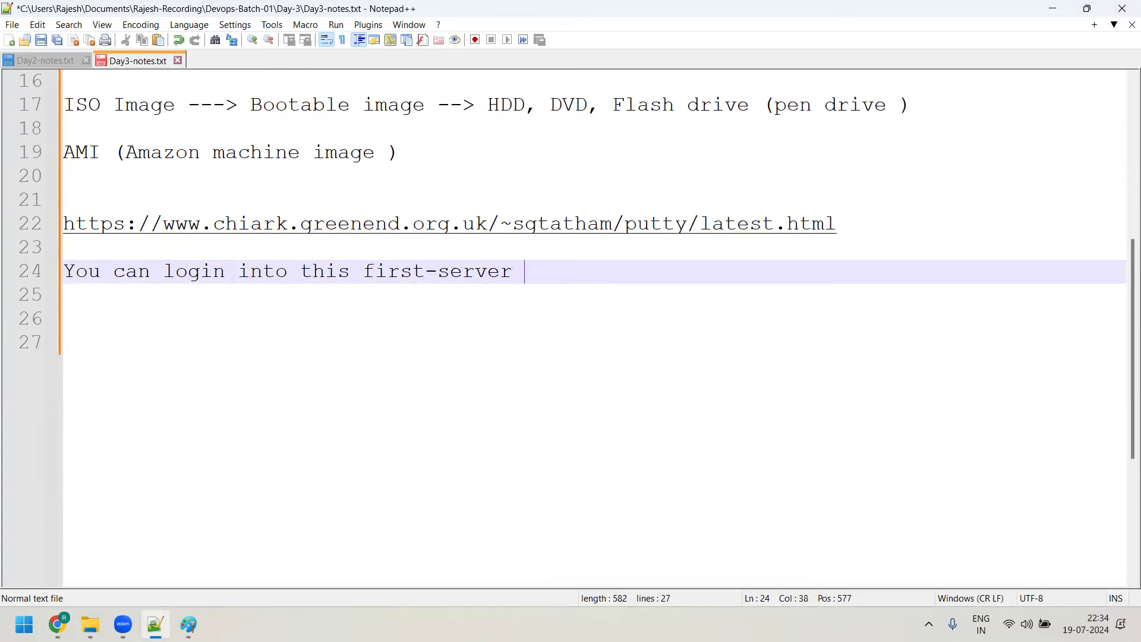
{"action": "type", "text": "linux ---"}
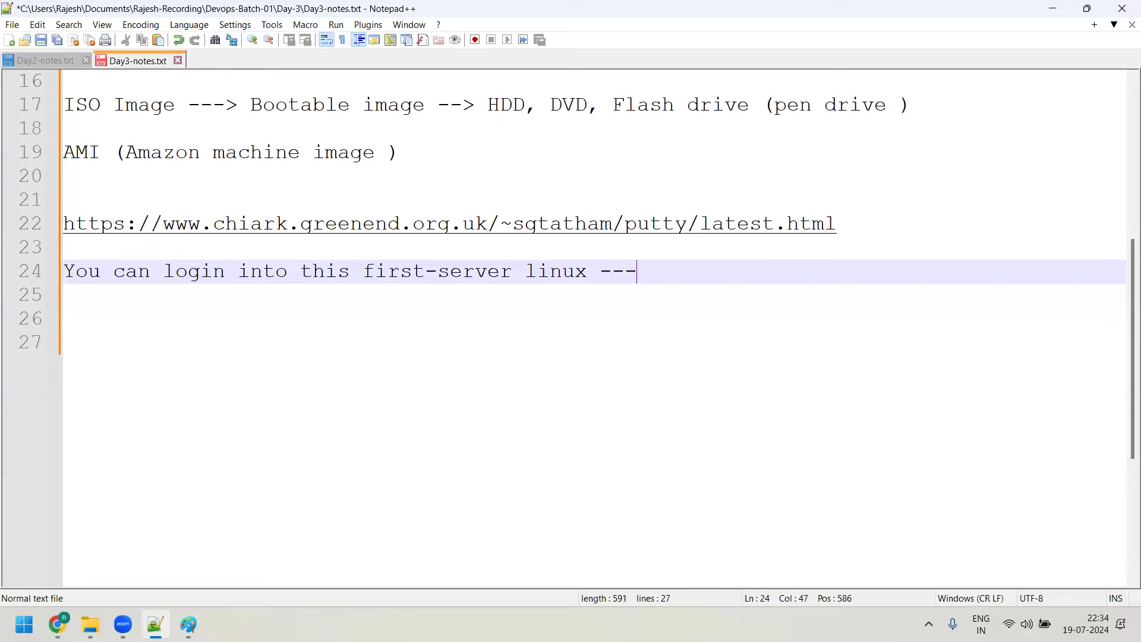
{"action": "type", "text": "> first"}
{"action": "type", "text": "key.pem"}
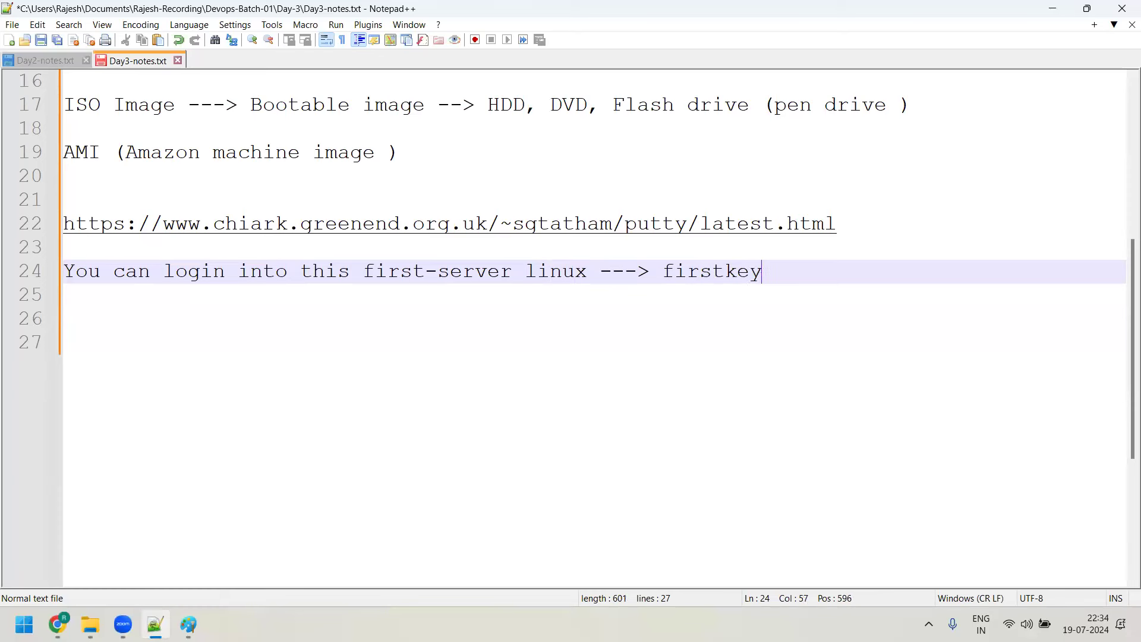
- Leave a blank line and add the login lines "username - ubuntu" and "password - firstkey.pem" to the notes
{"action": "key", "text": "Return"}
{"action": "key", "text": "Return"}
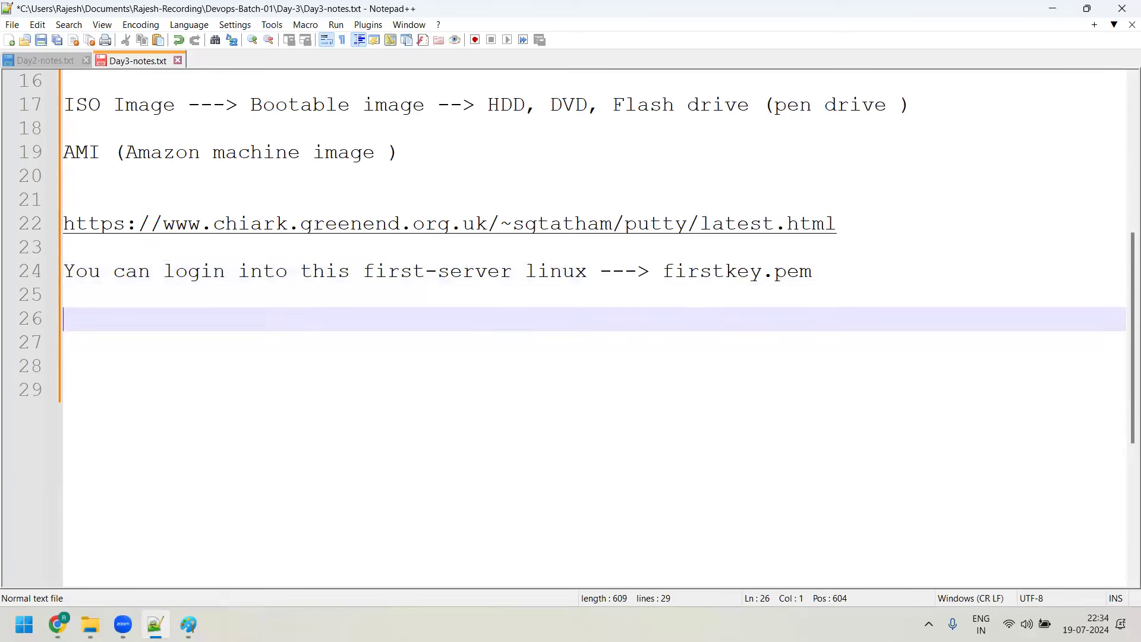
{"action": "type", "text": "u"}
{"action": "key", "text": "BackSpace"}
{"action": "type", "text": "user-"}
{"action": "key", "text": "BackSpace"}
{"action": "type", "text": "nae ="}
{"action": "key", "text": "BackSpace"}
{"action": "key", "text": "BackSpace"}
{"action": "key", "text": "BackSpace"}
{"action": "type", "text": "me - ubuntu"}
{"action": "key", "text": "Return"}
{"action": "type", "text": "passeor"}
{"action": "key", "text": "BackSpace"}
{"action": "key", "text": "BackSpace"}
{"action": "key", "text": "BackSpace"}
{"action": "type", "text": "word - firstkey.pem"}
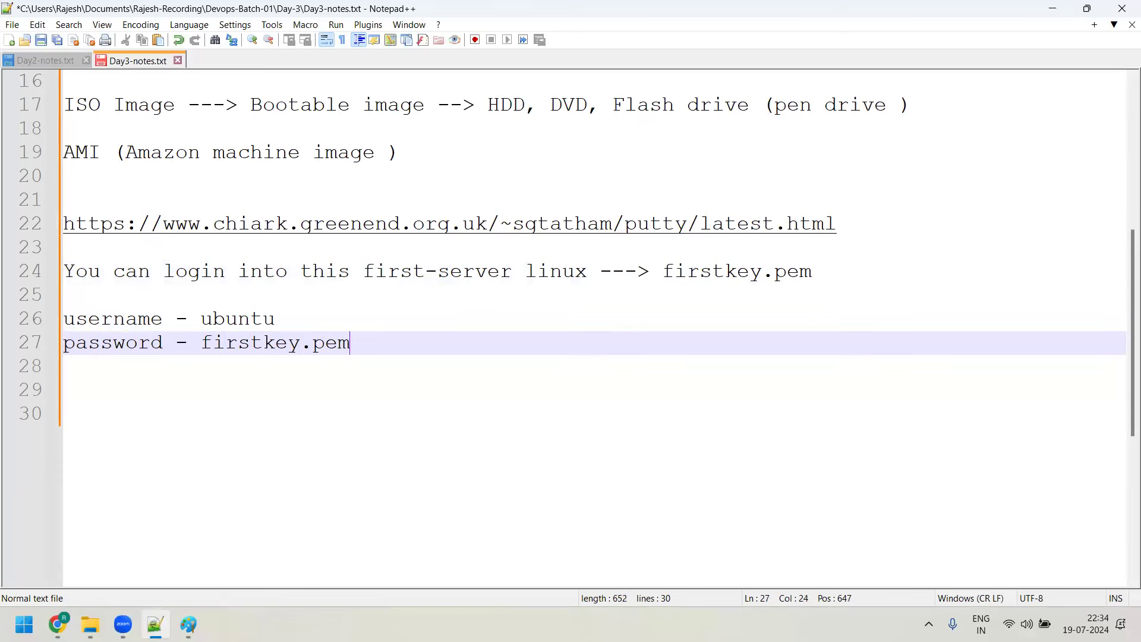
{"action": "type", "text": " ( path -- Downloads/firstkey.pem )"}
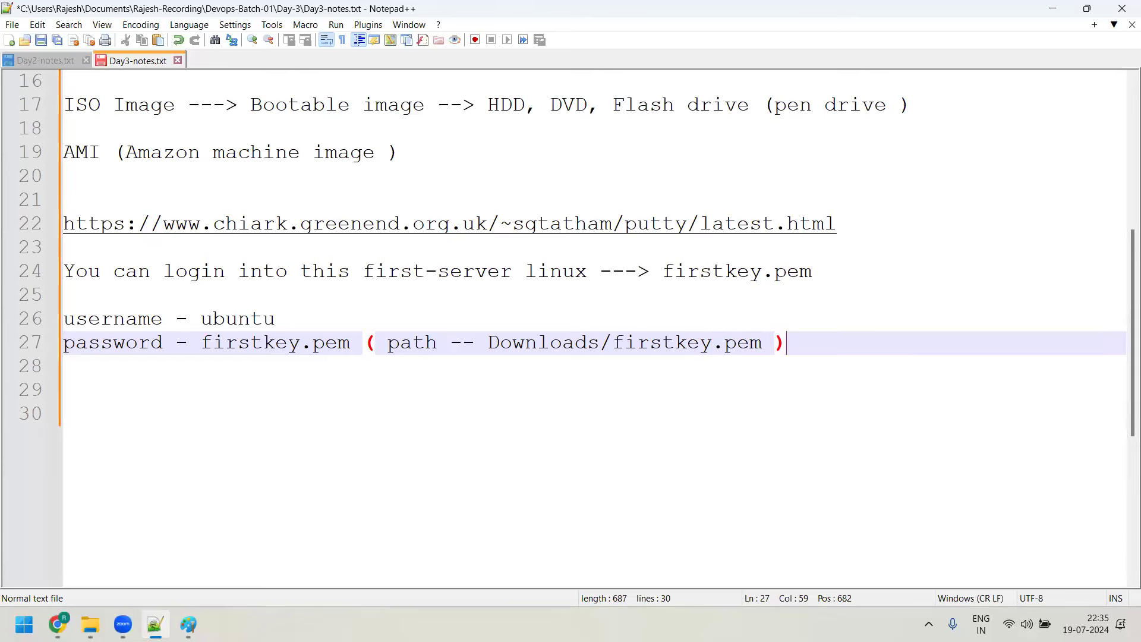
- Append "( path -- Downloads/firstkey.pem )" to the password line and add two line breaks after it
{"action": "key", "text": "Return"}
{"action": "key", "text": "Return"}
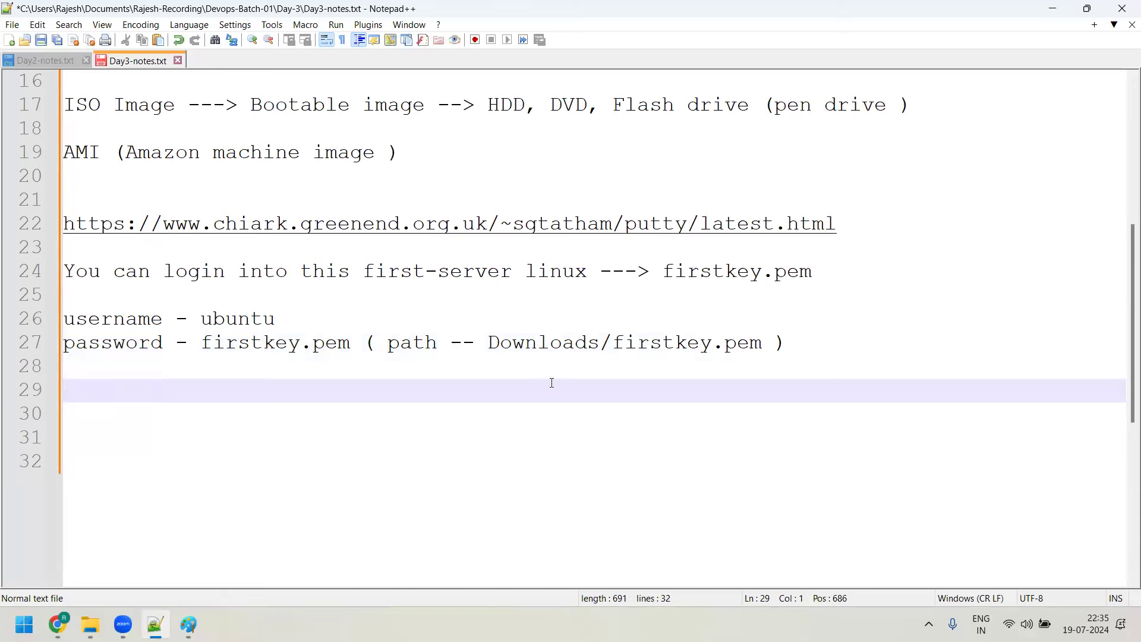
- Check putty.exe in the Downloads folder, and add "putty doesn't accept the .pem key file" a few lines below the password line in Notepad++
{"action": "mouse_move", "coordinate": [90, 624]}
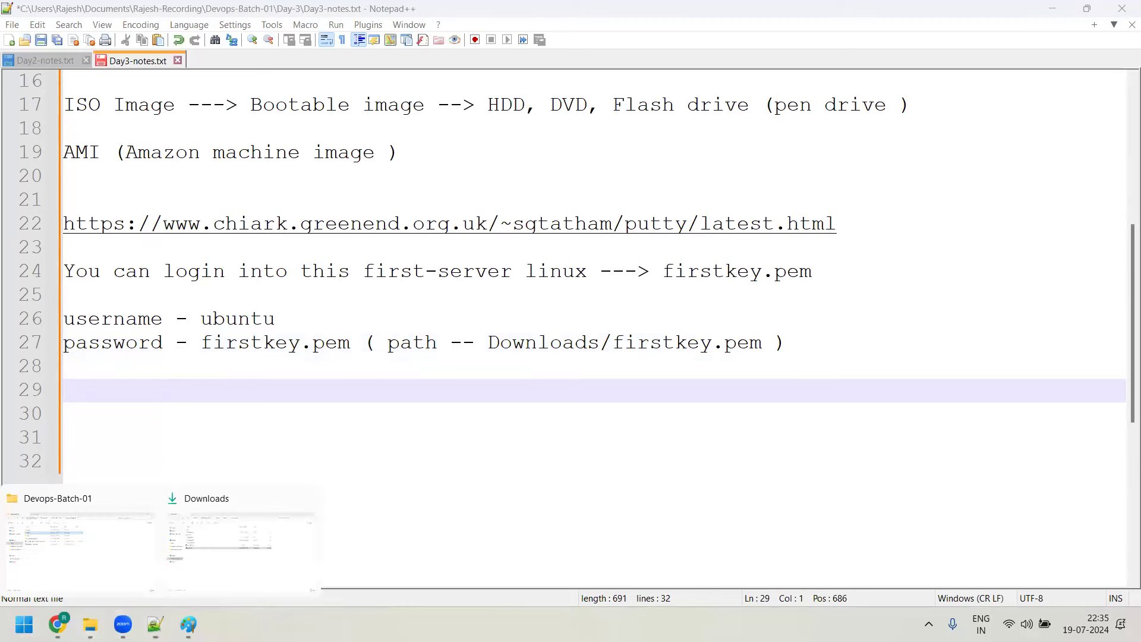
{"action": "left_click", "coordinate": [174, 573]}
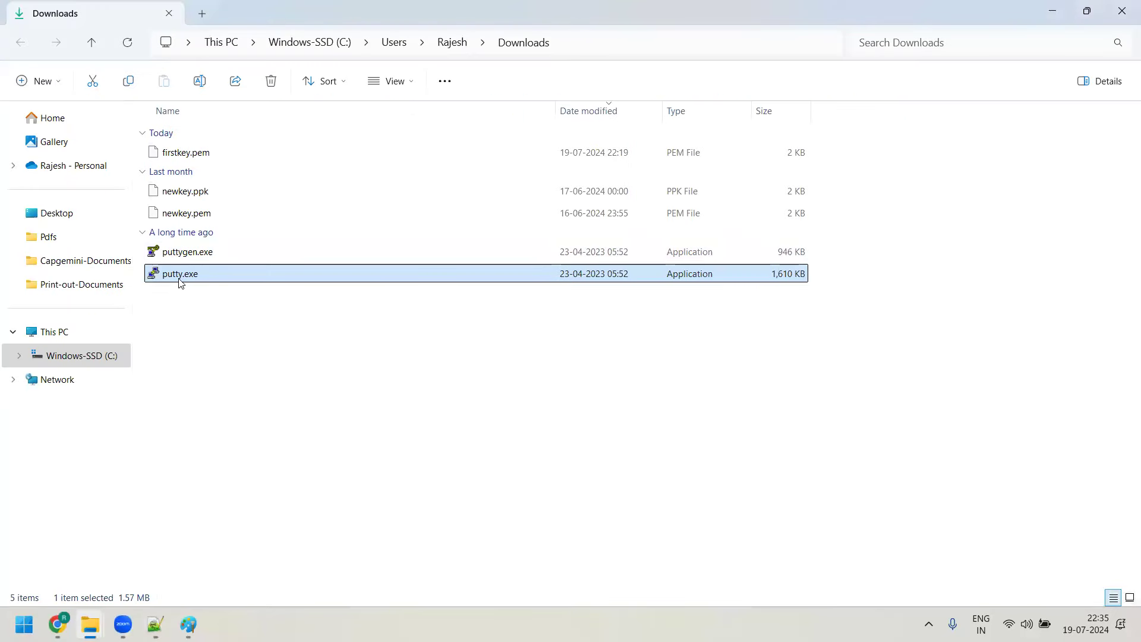
{"action": "key", "text": "alt+Tab"}
{"action": "key", "text": "Return"}
{"action": "key", "text": "Return"}
{"action": "key", "text": "Return"}
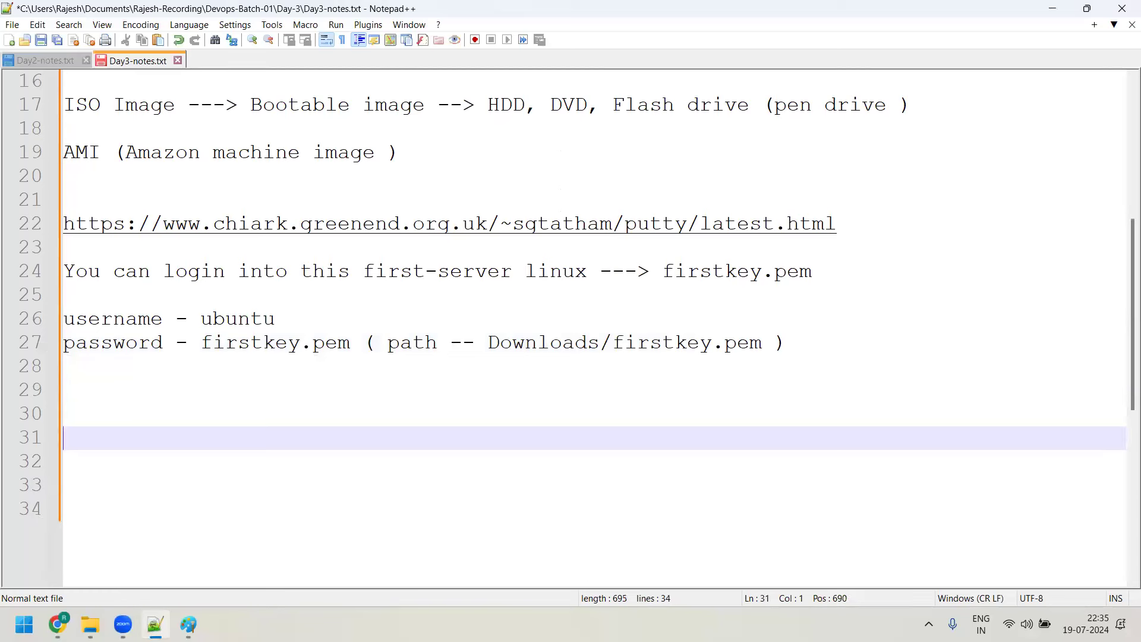
{"action": "type", "text": "putty "}
{"action": "type", "text": "foe"}
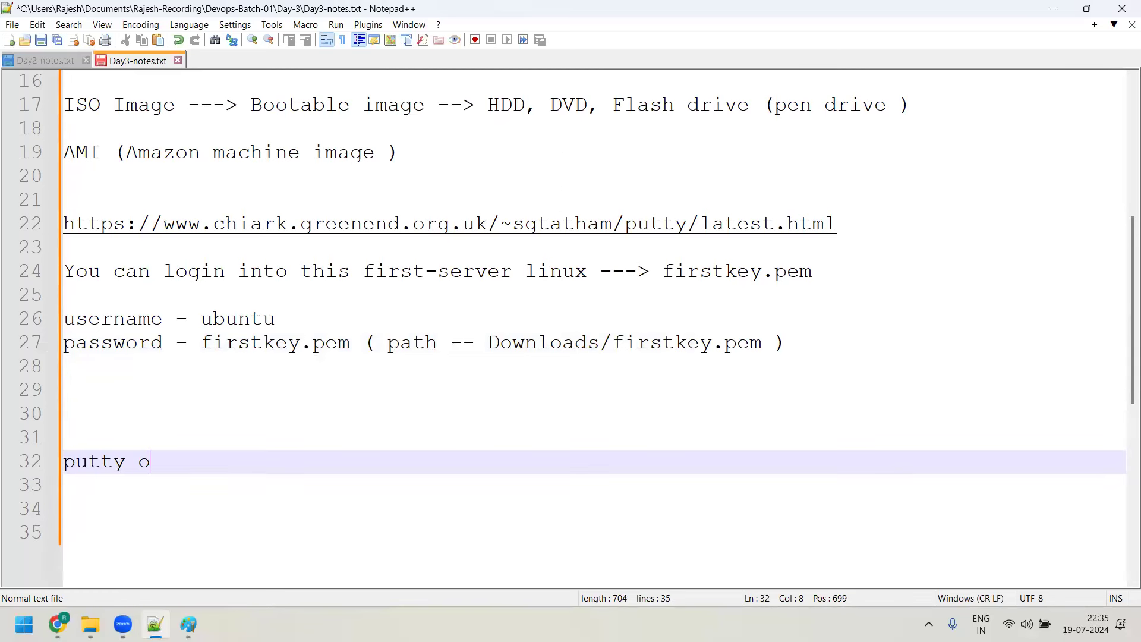
{"action": "key", "text": "BackSpace"}
{"action": "key", "text": "BackSpace"}
{"action": "key", "text": "BackSpace"}
{"action": "type", "text": "doesn't e"}
{"action": "key", "text": "BackSpace"}
{"action": "type", "text": "accept the .pem key file"}
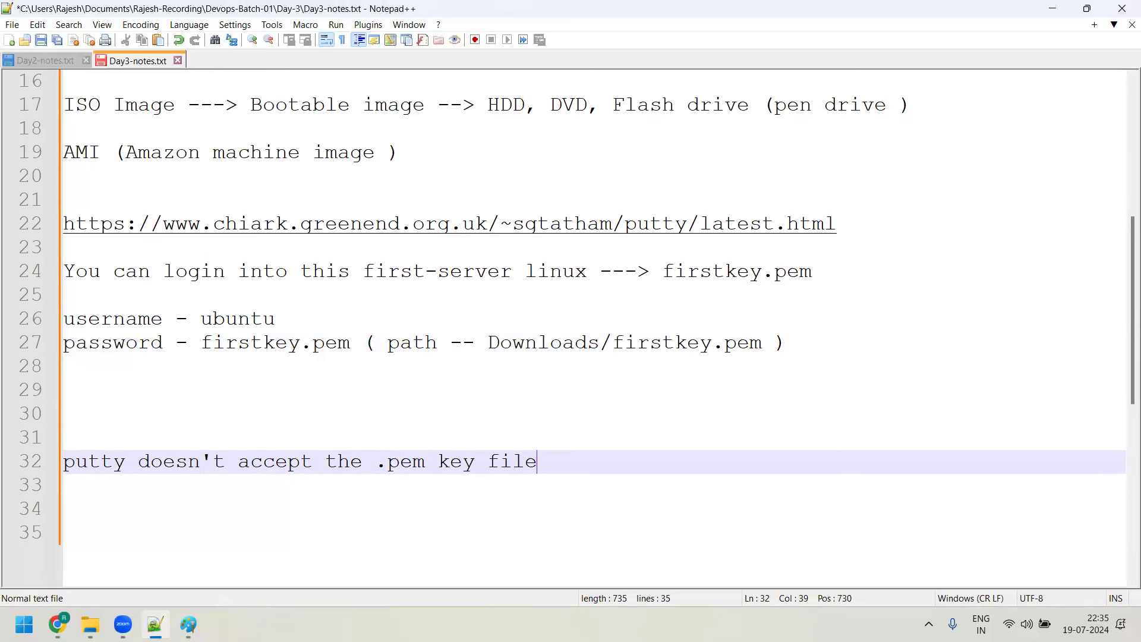
- Append ", it will accept the .ppk key file" to the putty sentence and leave a blank line below it
{"action": "left_click", "coordinate": [435, 417]}
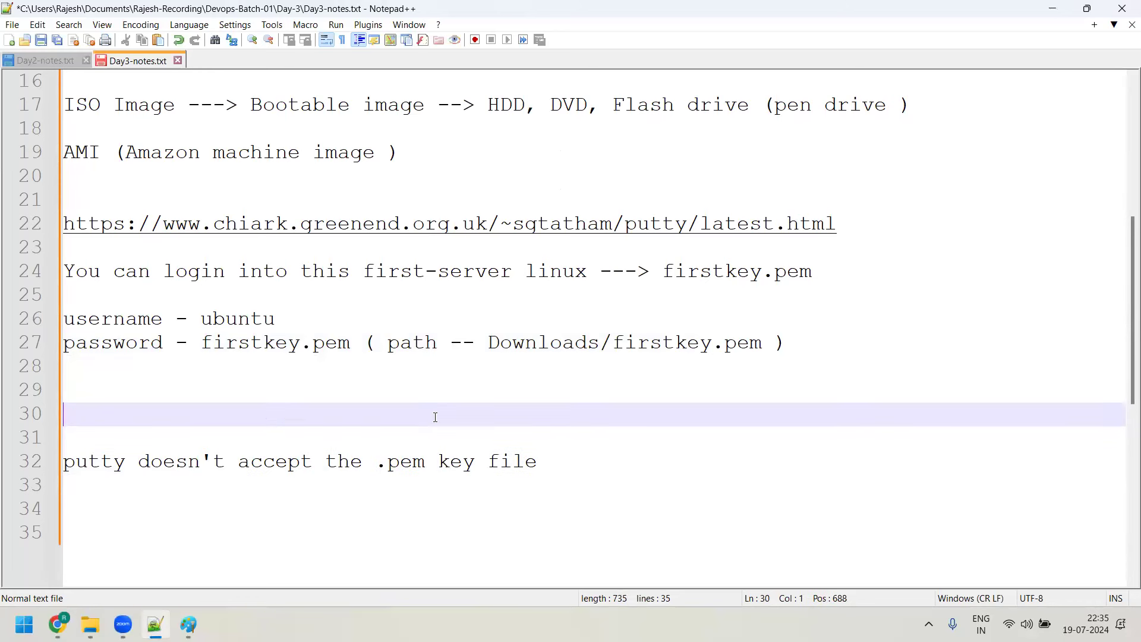
{"action": "left_click", "coordinate": [562, 459]}
{"action": "type", "text": ", it "}
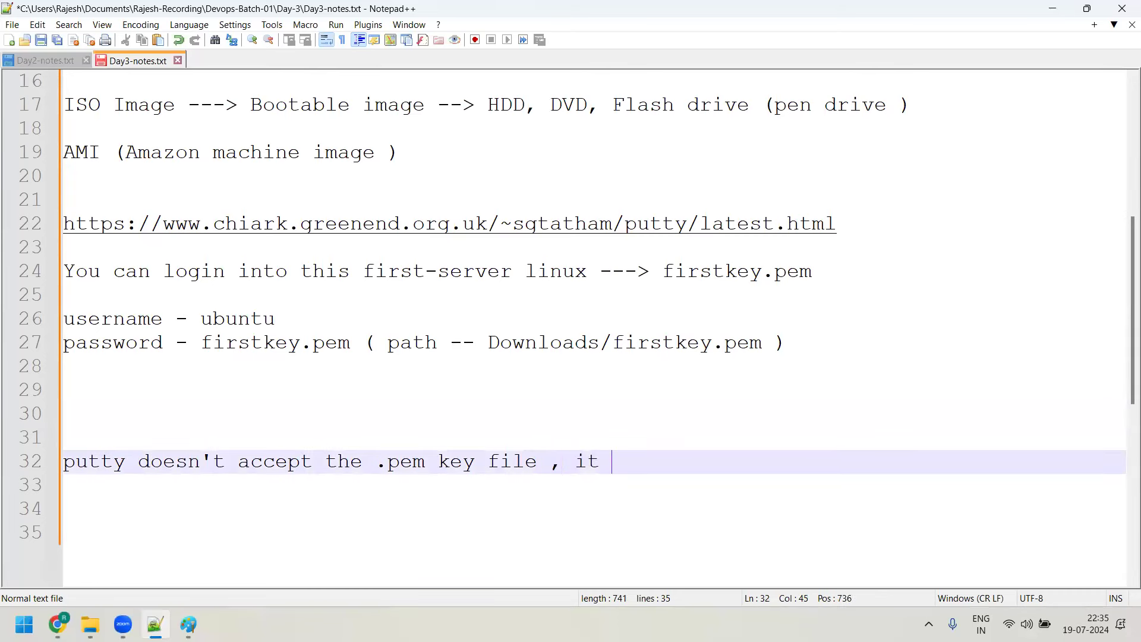
{"action": "type", "text": "will accept the "}
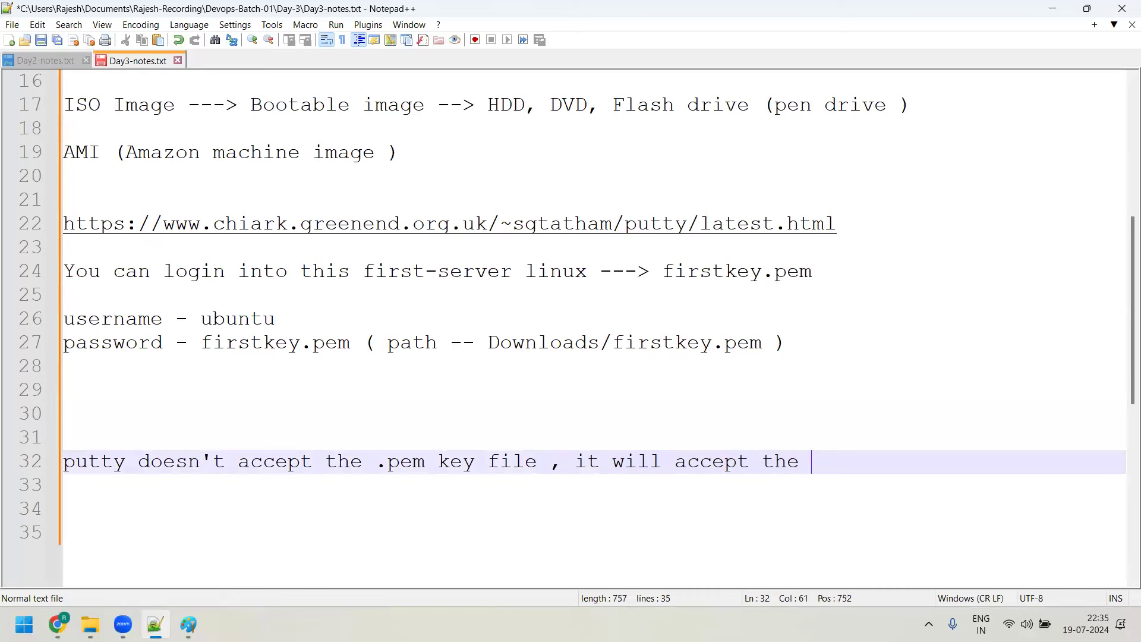
{"action": "type", "text": ".ppk key file"}
{"action": "key", "text": "Return"}
{"action": "key", "text": "Return"}
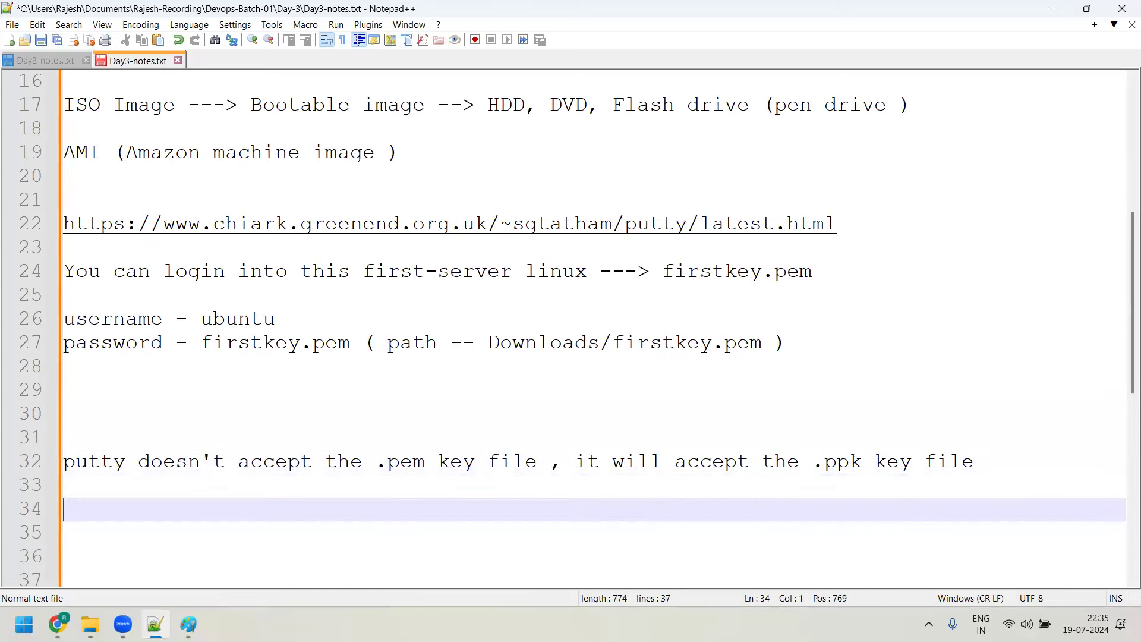
- Add the line ".pem convert to .ppk" followed by a blank line
{"action": "type", "text": ".pem --> co"}
{"action": "key", "text": "BackSpace"}
{"action": "key", "text": "BackSpace"}
{"action": "key", "text": "BackSpace"}
{"action": "key", "text": "BackSpace"}
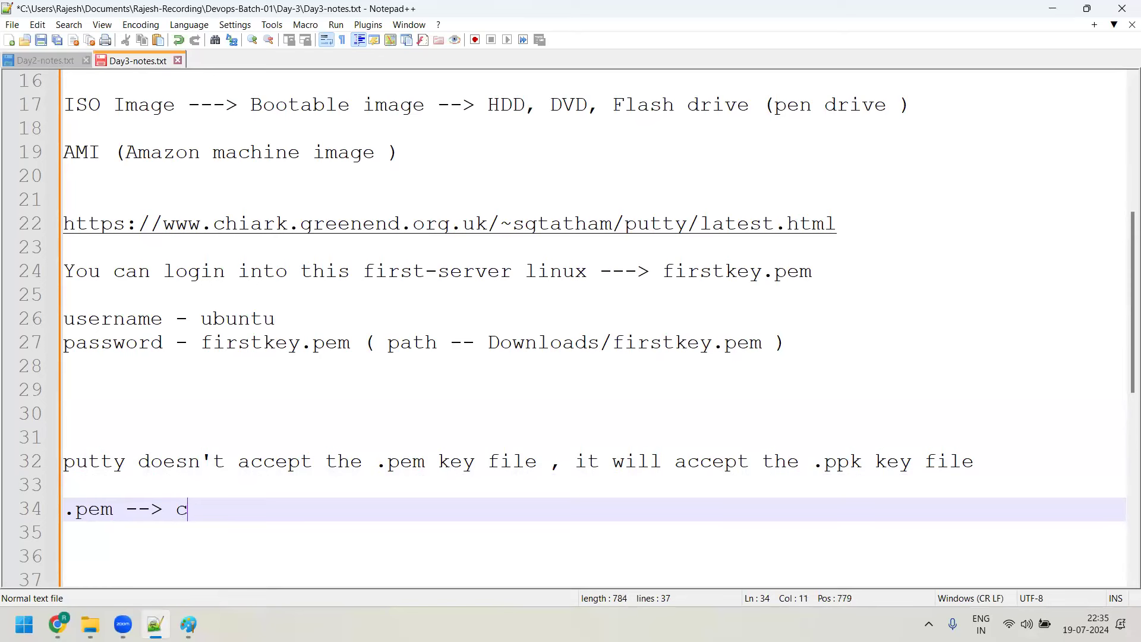
{"action": "type", "text": "onvert to .pp"}
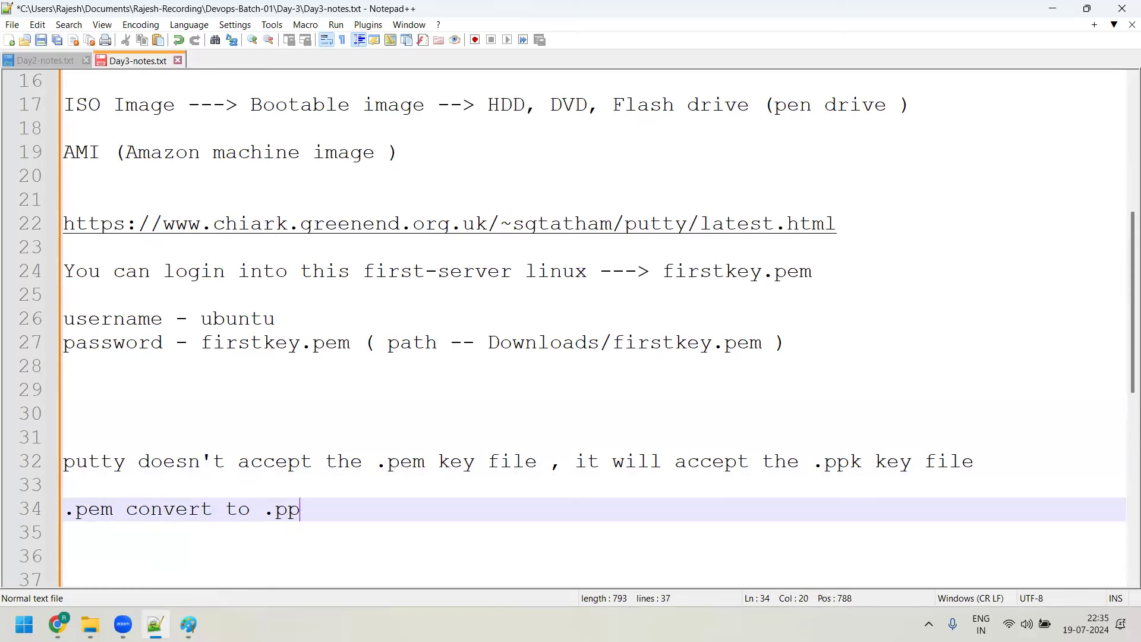
{"action": "type", "text": "k"}
{"action": "key", "text": "Return"}
{"action": "key", "text": "Return"}
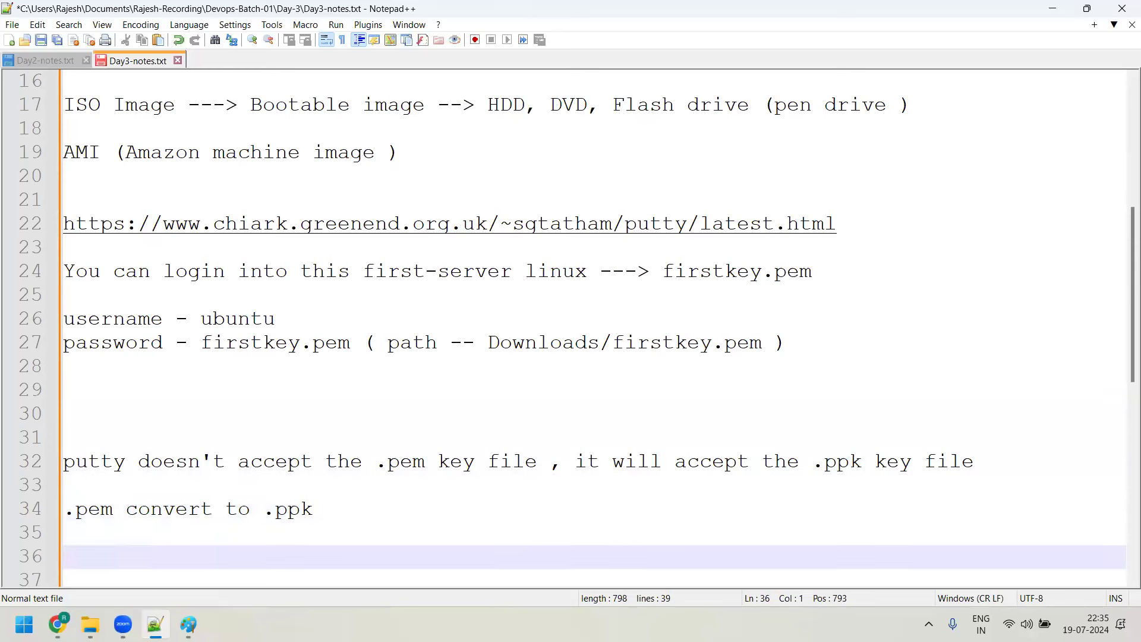
- Add a line with the tool name "puttygen" and leave a blank line after it
{"action": "type", "text": "puttygen"}
{"action": "key", "text": "Return"}
{"action": "key", "text": "Return"}
- Add the line "puttygen software will convert from .pem format to .ppk format" below the puttygen line, followed by a blank line
{"action": "type", "text": "putth"}
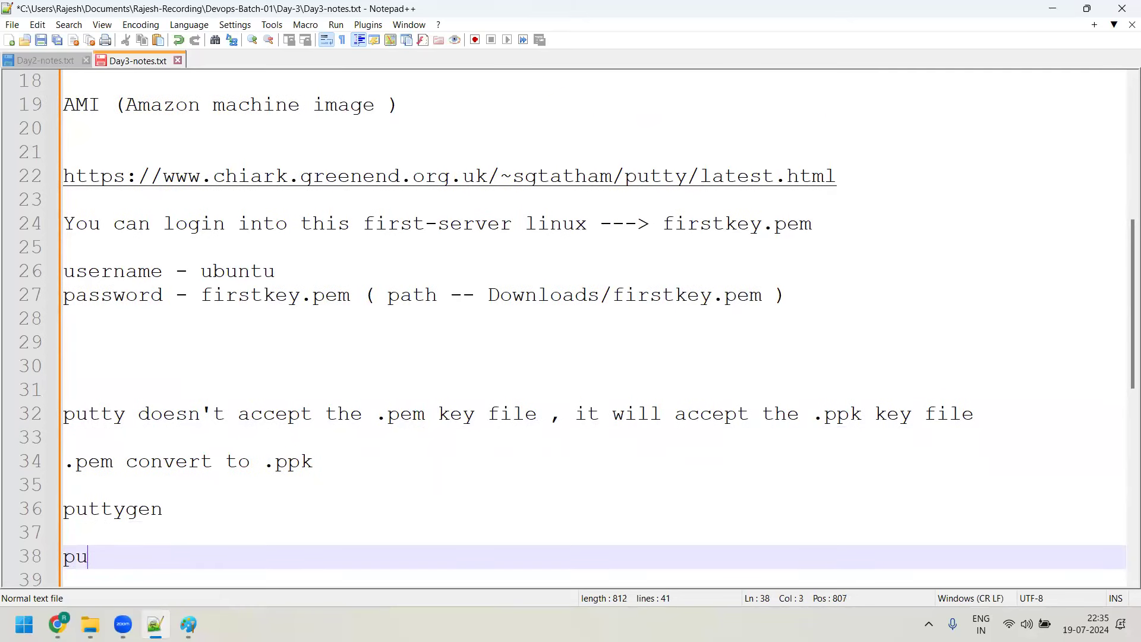
{"action": "key", "text": "BackSpace"}
{"action": "type", "text": "yhen"}
{"action": "key", "text": "BackSpace"}
{"action": "type", "text": "n"}
{"action": "key", "text": "BackSpace"}
{"action": "key", "text": "BackSpace"}
{"action": "left_click", "coordinate": [565, 463]}
{"action": "key", "text": "BackSpace"}
{"action": "type", "text": "g"}
{"action": "key", "text": "BackSpace"}
{"action": "type", "text": "k"}
{"action": "scroll", "coordinate": [563, 456], "scroll_direction": "down", "scroll_amount": 4}
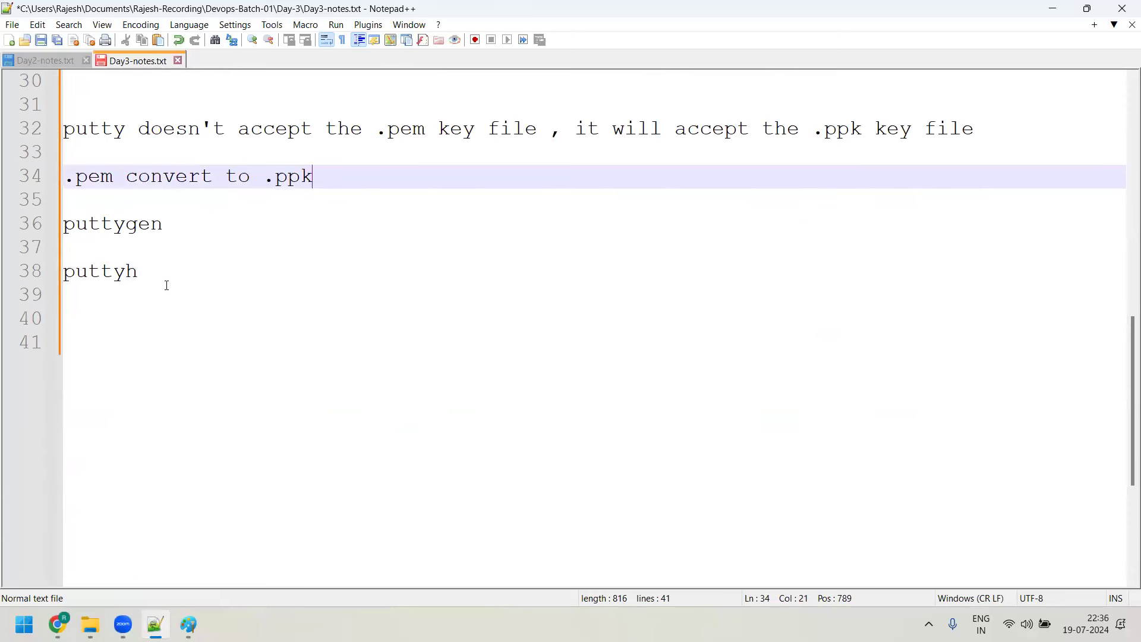
{"action": "left_click", "coordinate": [167, 274]}
{"action": "key", "text": "BackSpace"}
{"action": "type", "text": "gen osf"}
{"action": "key", "text": "BackSpace"}
{"action": "key", "text": "BackSpace"}
{"action": "key", "text": "BackSpace"}
{"action": "type", "text": "so"}
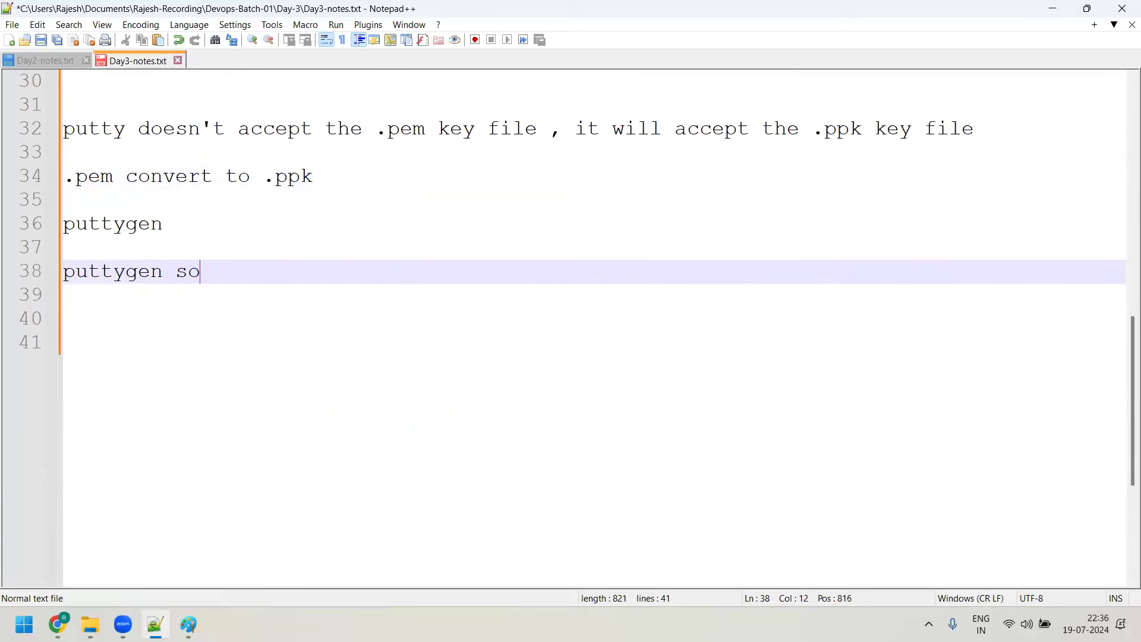
{"action": "type", "text": "ftware will convert fro"}
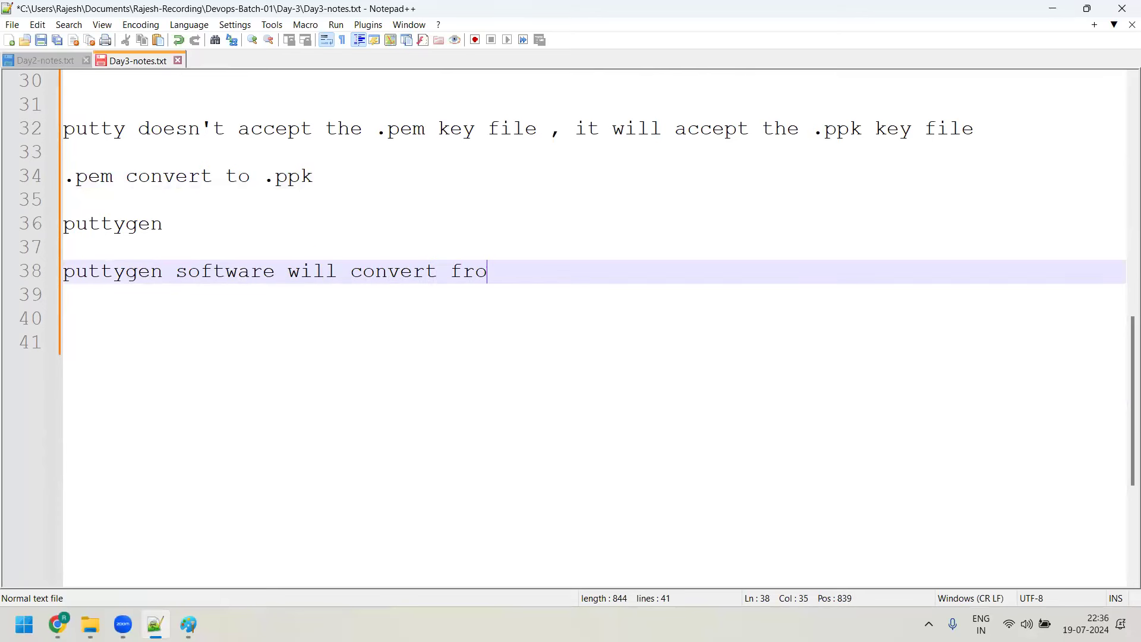
{"action": "type", "text": "m .pem form"}
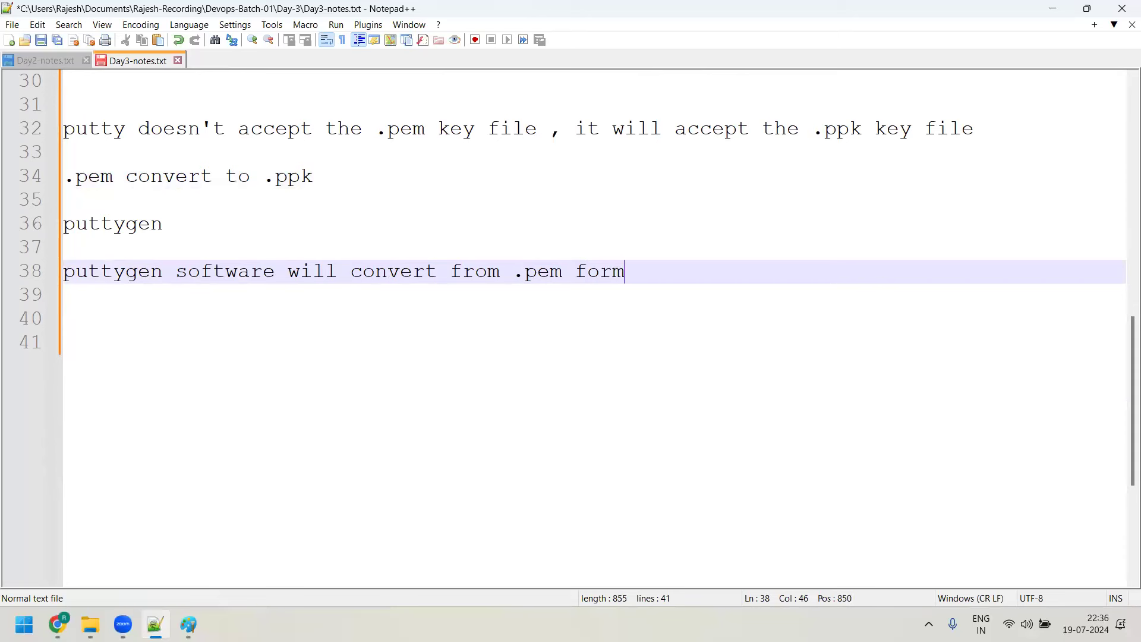
{"action": "type", "text": "at to .ppk format"}
{"action": "key", "text": "Return"}
{"action": "key", "text": "Return"}
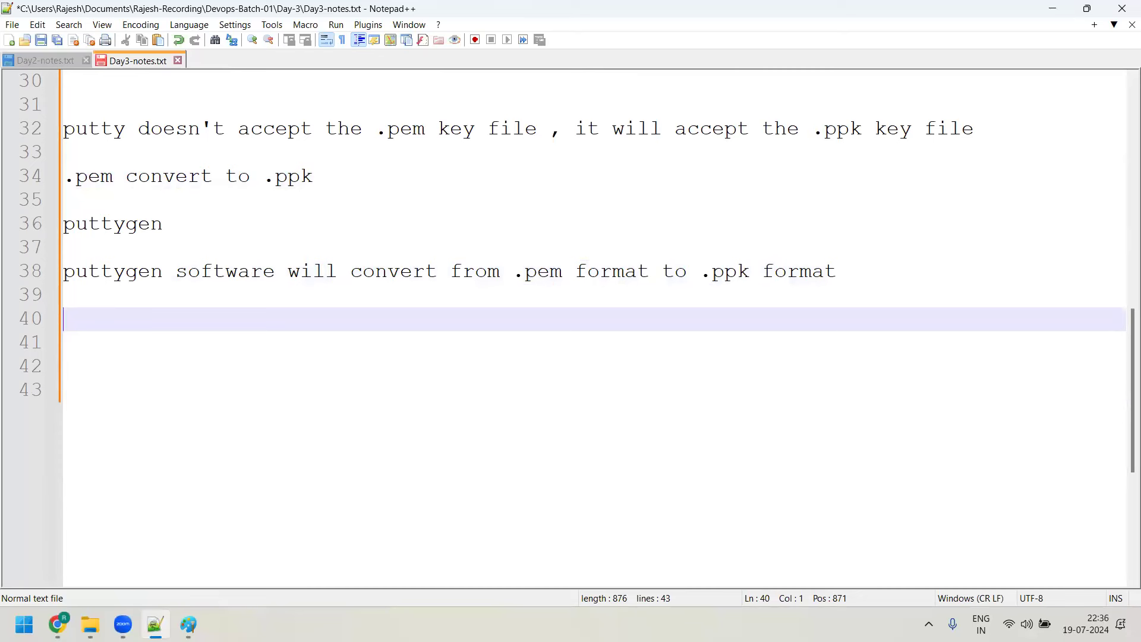
- Switch to the Downloads folder in File Explorer, launch puttygen.exe and move its window higher on the desktop
{"action": "mouse_move", "coordinate": [90, 623]}
{"action": "left_click", "coordinate": [177, 574]}
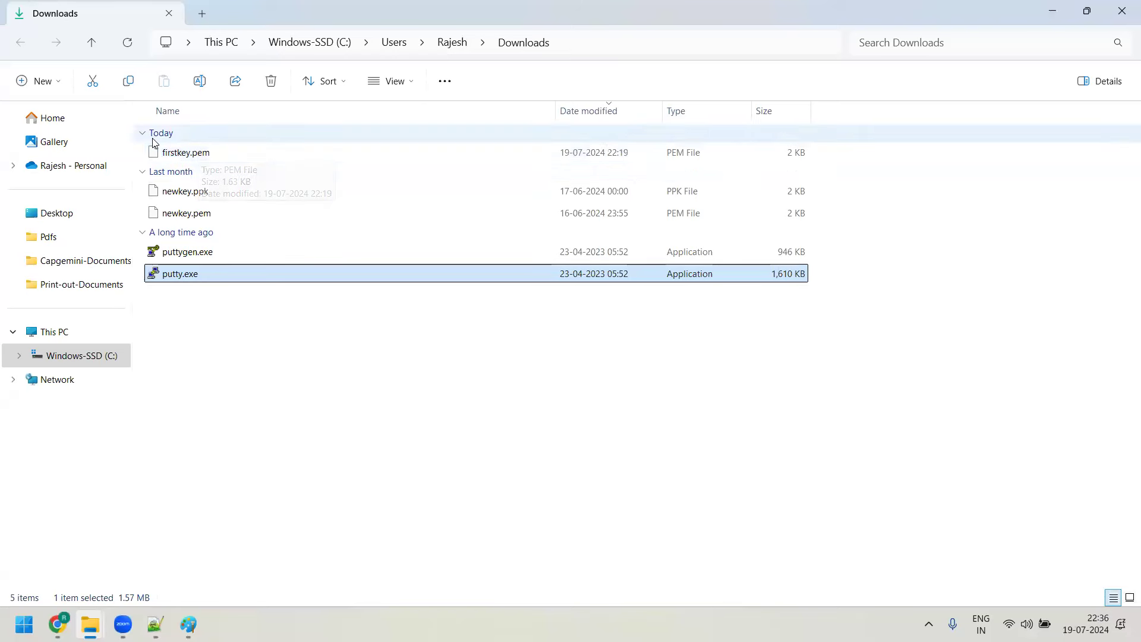
{"action": "left_click", "coordinate": [184, 254]}
{"action": "double_click", "coordinate": [184, 255]}
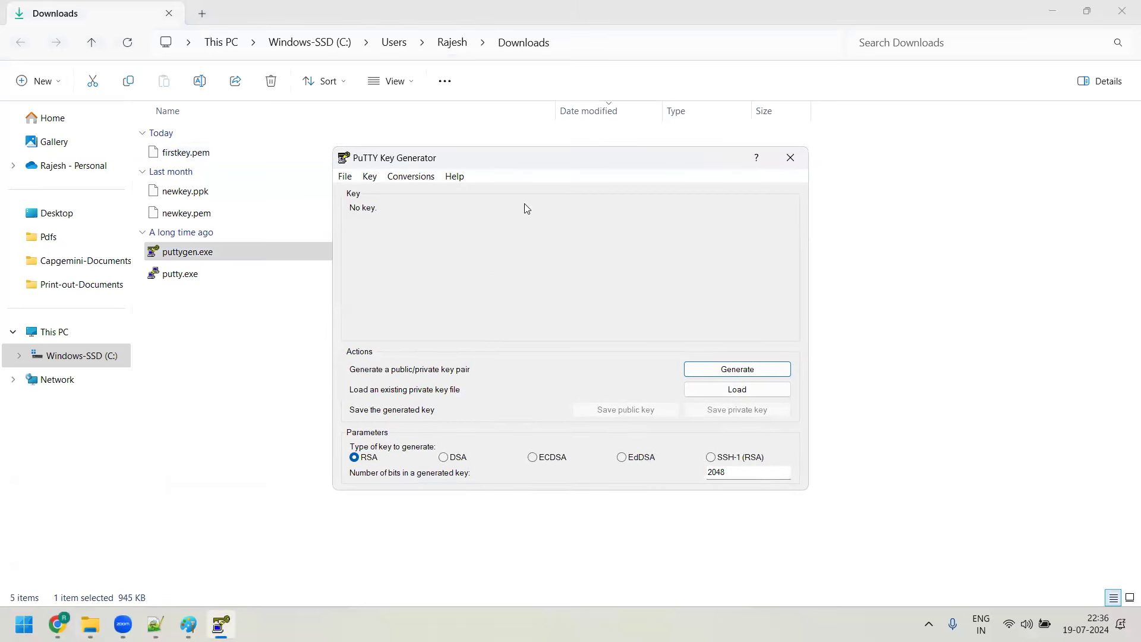
{"action": "left_click_drag", "start_coordinate": [536, 157], "coordinate": [595, 73]}
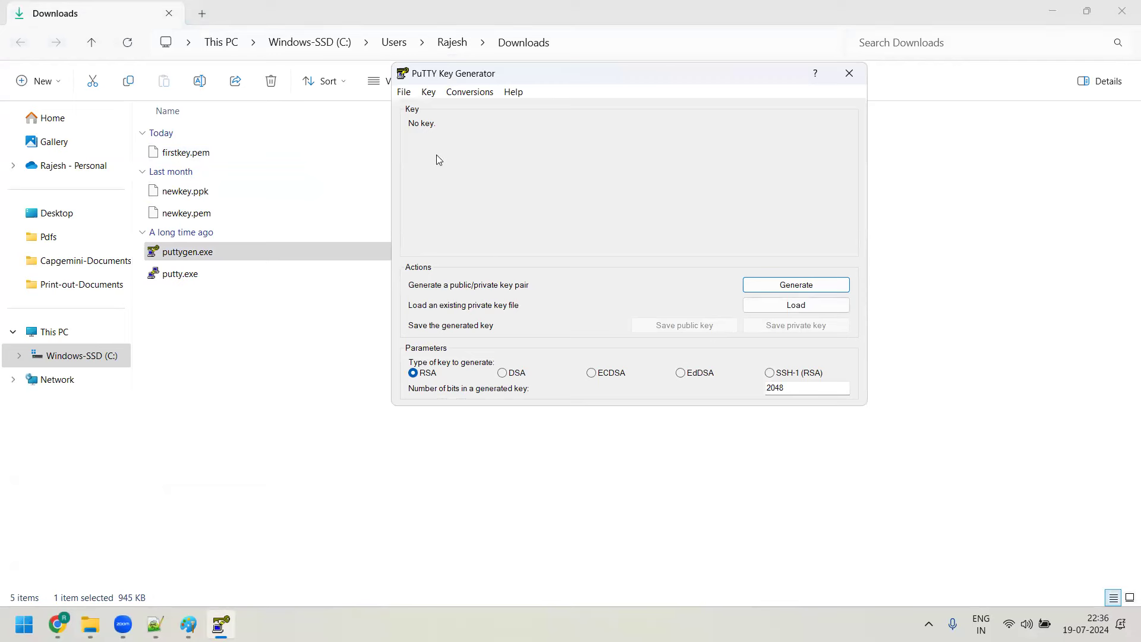
- Set the PPK file version to 2 in PuTTYgen's parameters for saving key files
{"action": "left_click", "coordinate": [432, 94]}
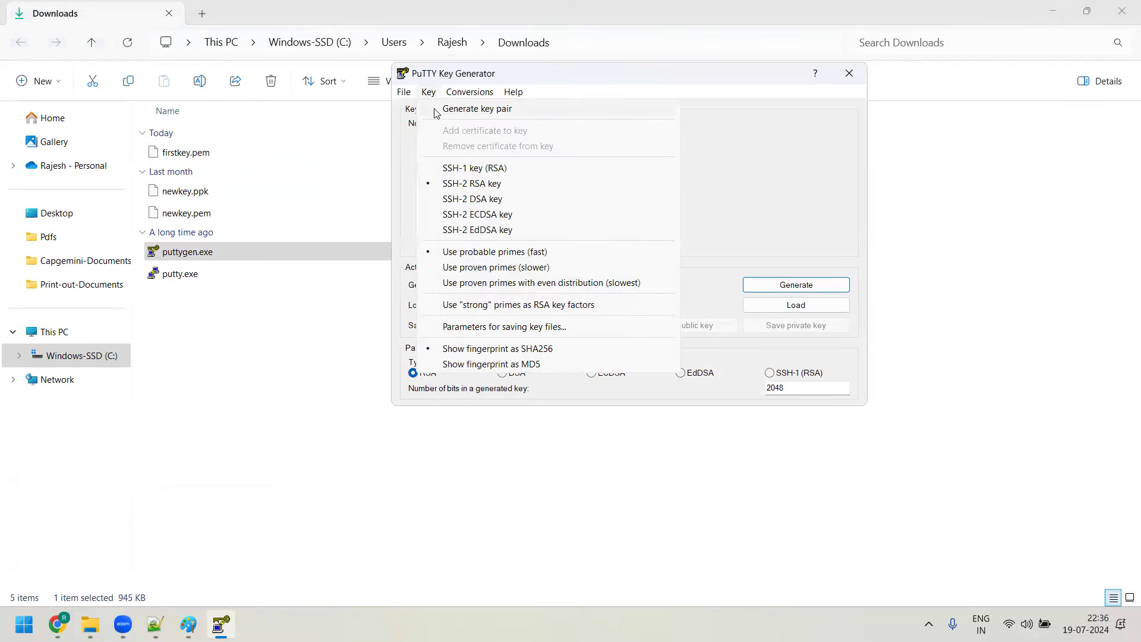
{"action": "left_click", "coordinate": [531, 332]}
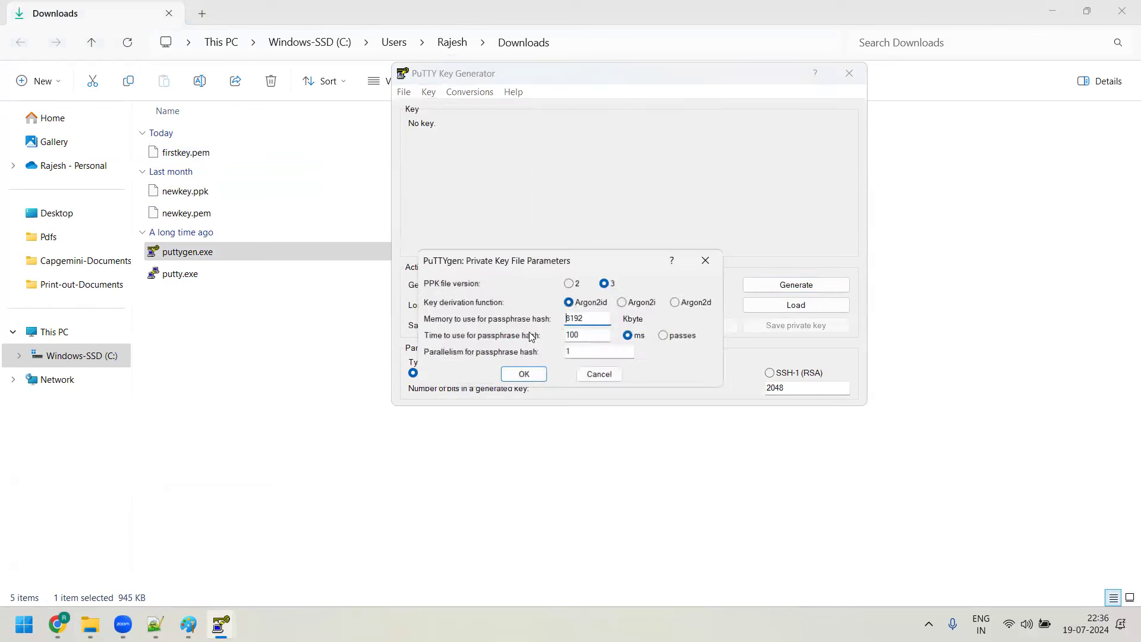
{"action": "left_click", "coordinate": [570, 284]}
{"action": "left_click", "coordinate": [533, 376]}
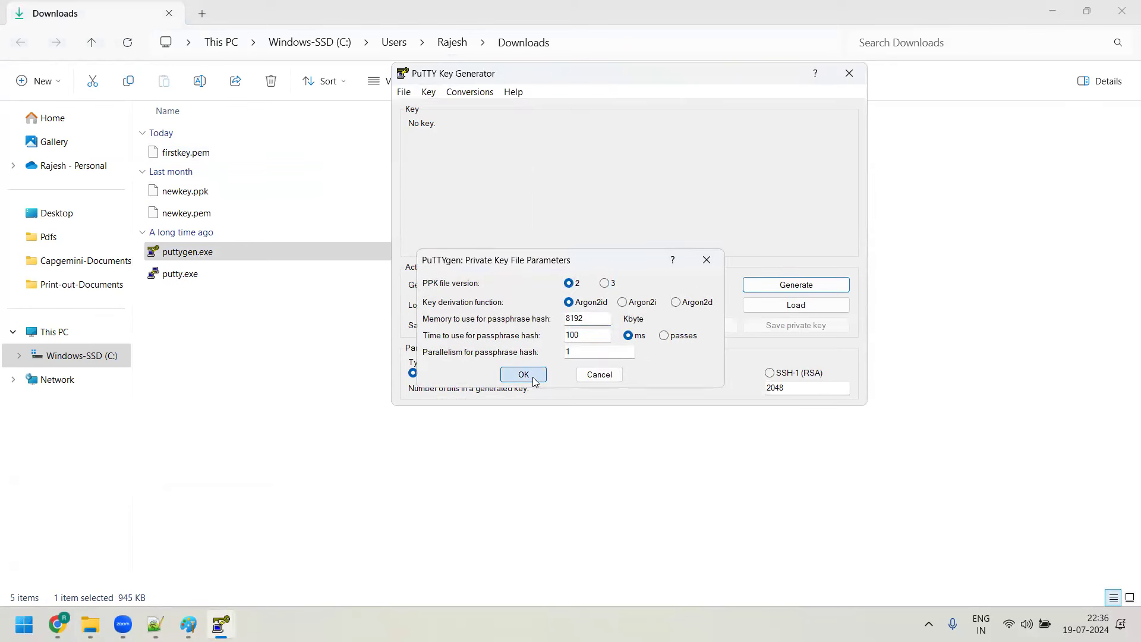
- Reopen the private key file parameters, switch the PPK file version to 3 and back to 2, and accept
{"action": "left_click", "coordinate": [430, 93]}
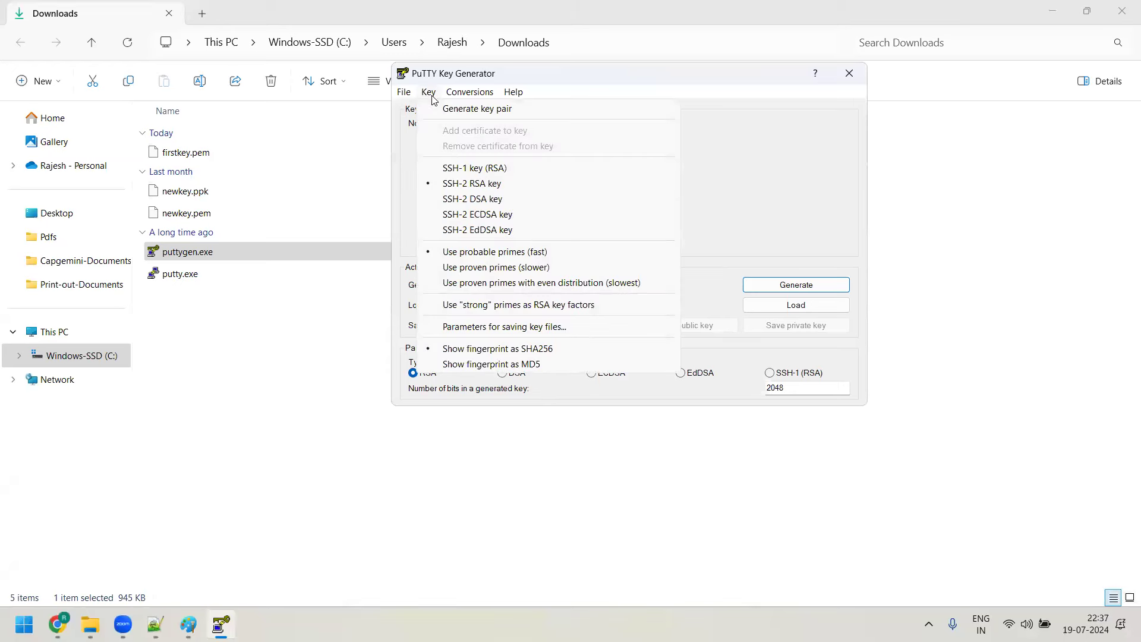
{"action": "left_click", "coordinate": [502, 327]}
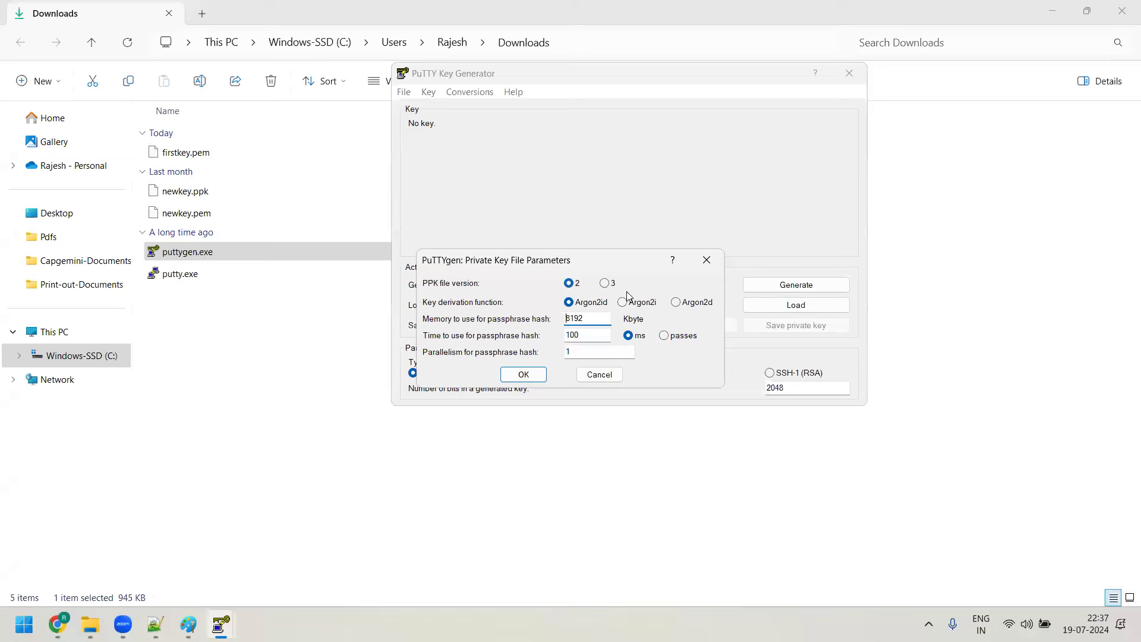
{"action": "left_click", "coordinate": [605, 284]}
{"action": "left_click", "coordinate": [569, 284]}
{"action": "left_click", "coordinate": [533, 374]}
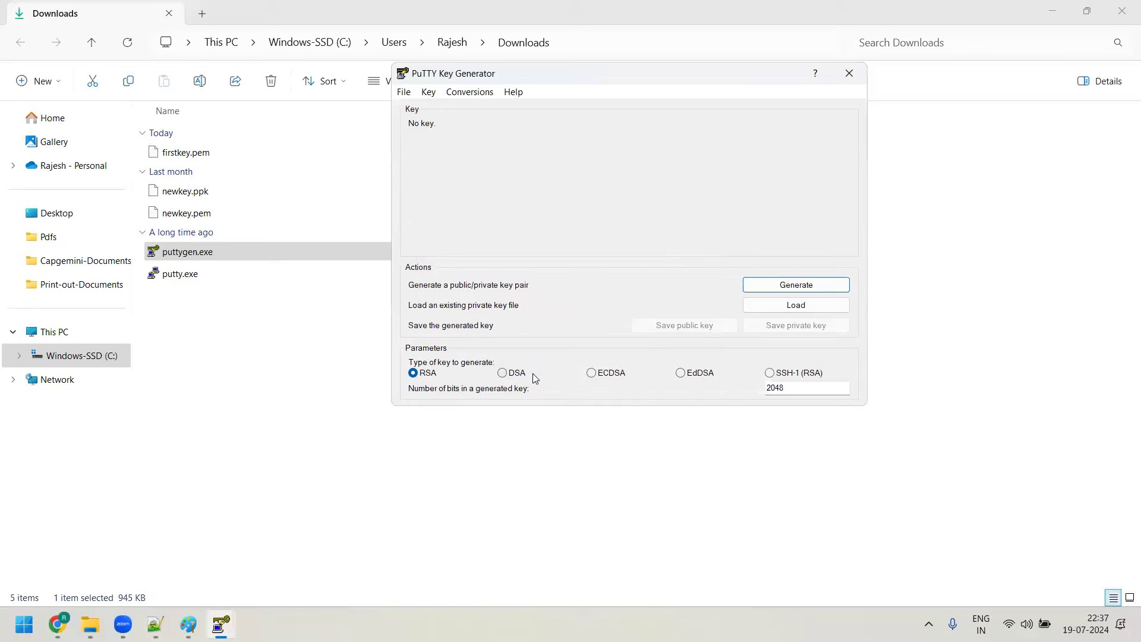
- Restart PuTTYgen and set the PPK file version to 2 in the private key file parameters
{"action": "left_click", "coordinate": [848, 80]}
{"action": "double_click", "coordinate": [216, 253]}
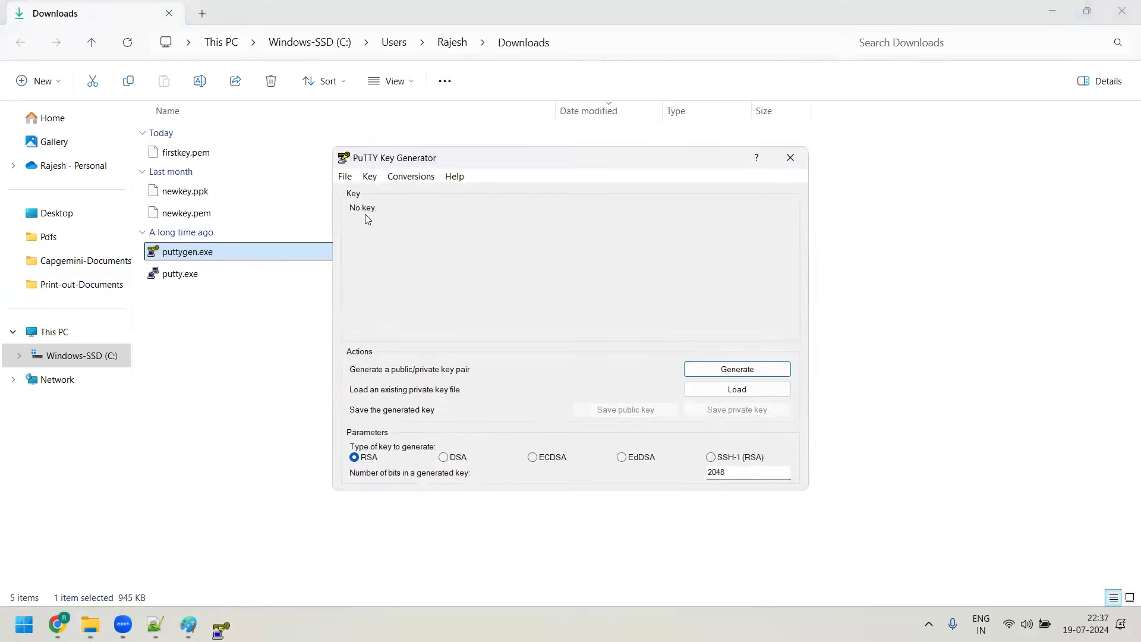
{"action": "left_click", "coordinate": [369, 176]}
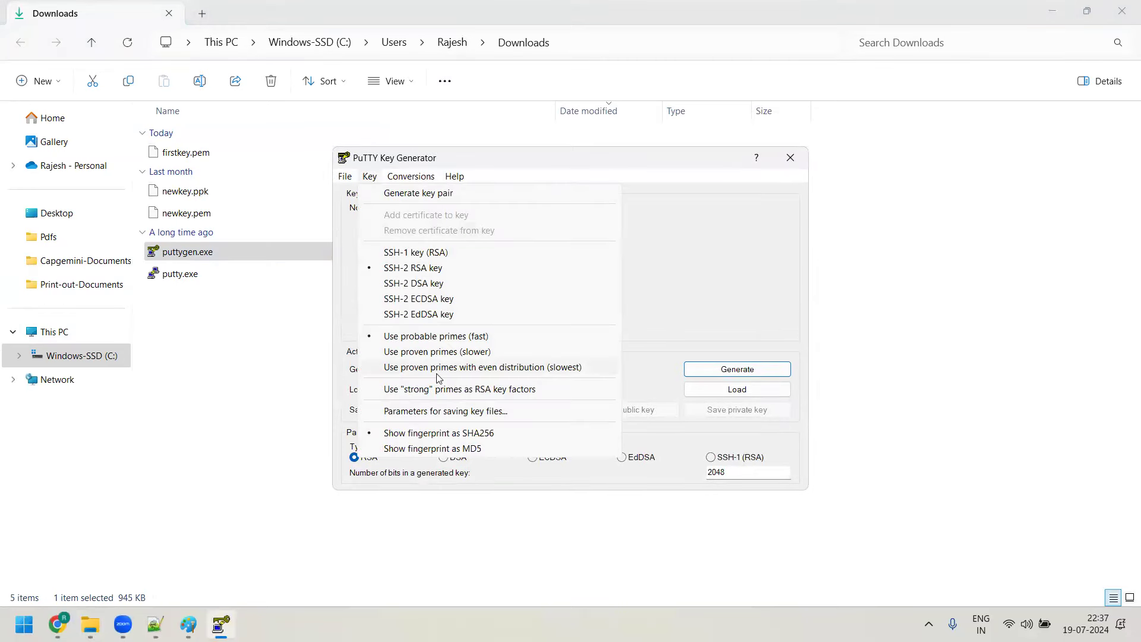
{"action": "left_click", "coordinate": [451, 411]}
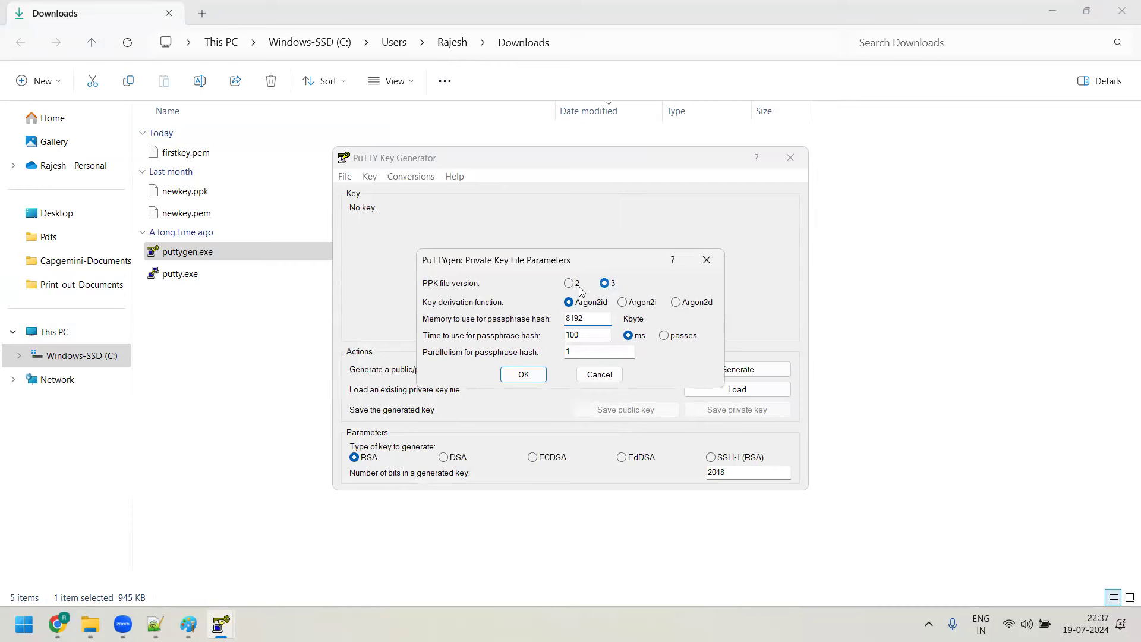
{"action": "left_click", "coordinate": [569, 283]}
{"action": "left_click", "coordinate": [524, 376]}
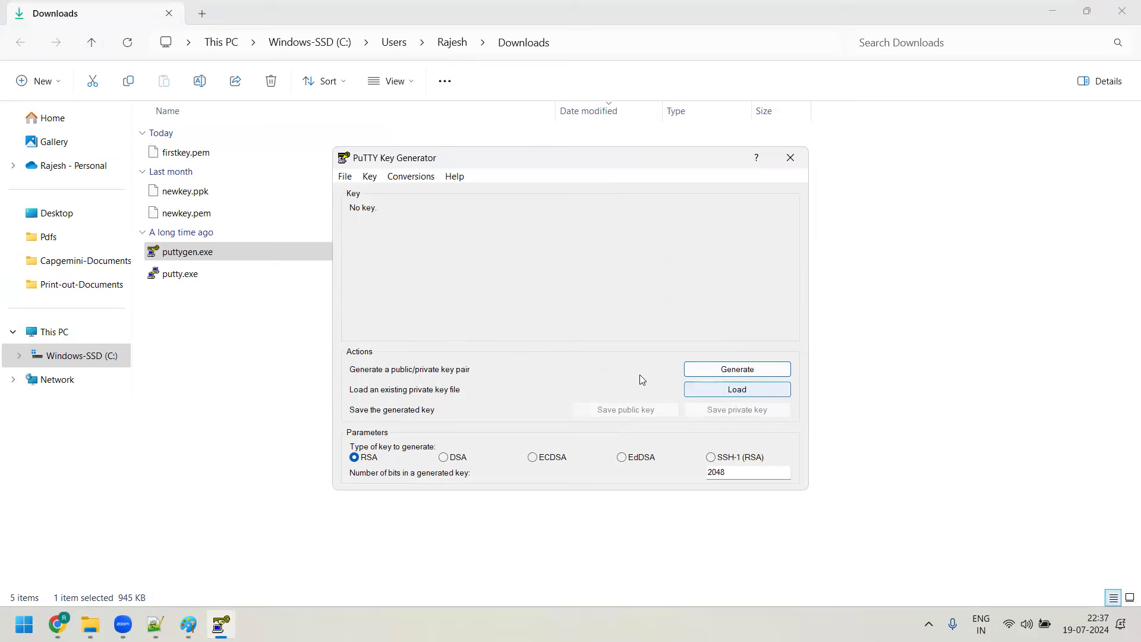
- Load the existing private key firstkey.pem from Downloads into PuTTYgen, with the file filter set to All Files (*.*)
{"action": "left_click", "coordinate": [769, 392]}
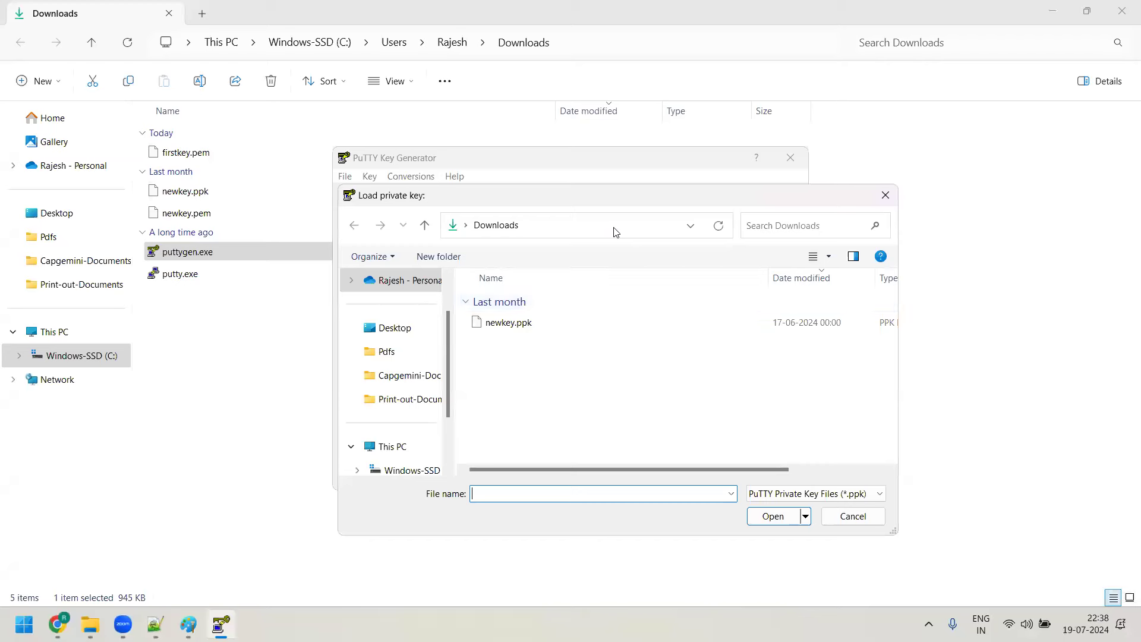
{"action": "left_click_drag", "start_coordinate": [615, 195], "coordinate": [641, 73]}
{"action": "left_click", "coordinate": [850, 371]}
{"action": "left_click", "coordinate": [832, 399]}
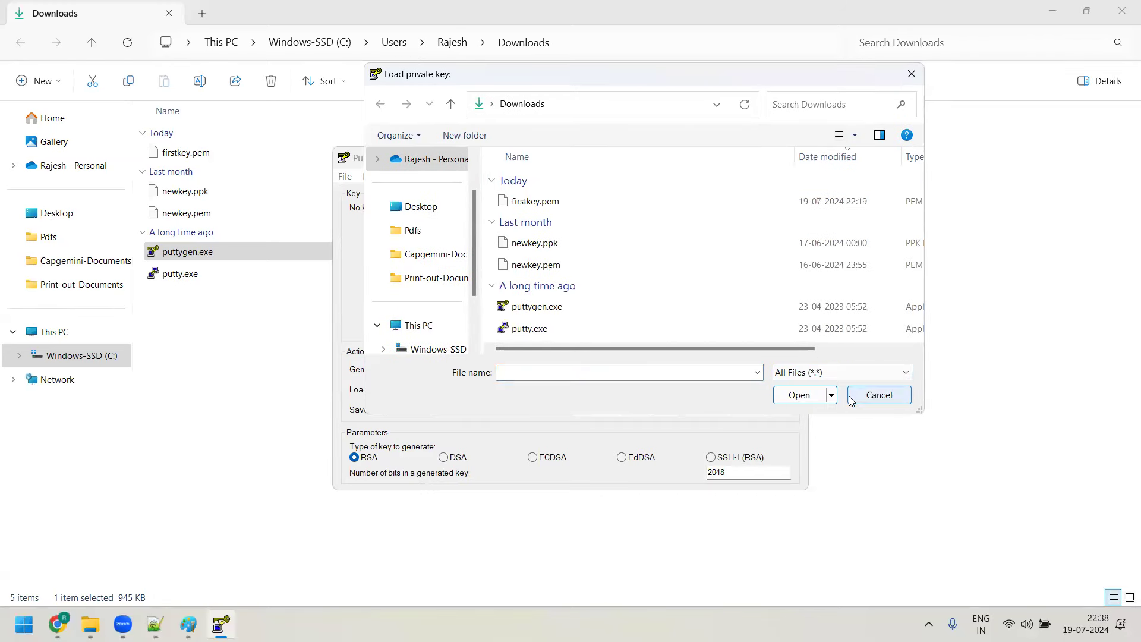
{"action": "left_click", "coordinate": [545, 201]}
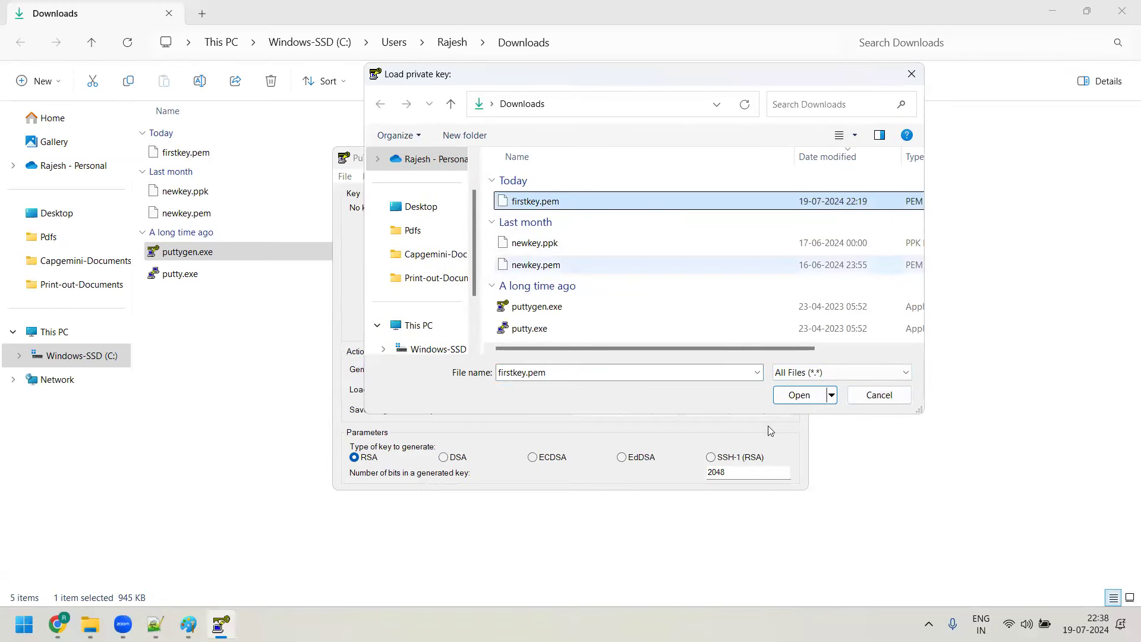
{"action": "left_click", "coordinate": [808, 399]}
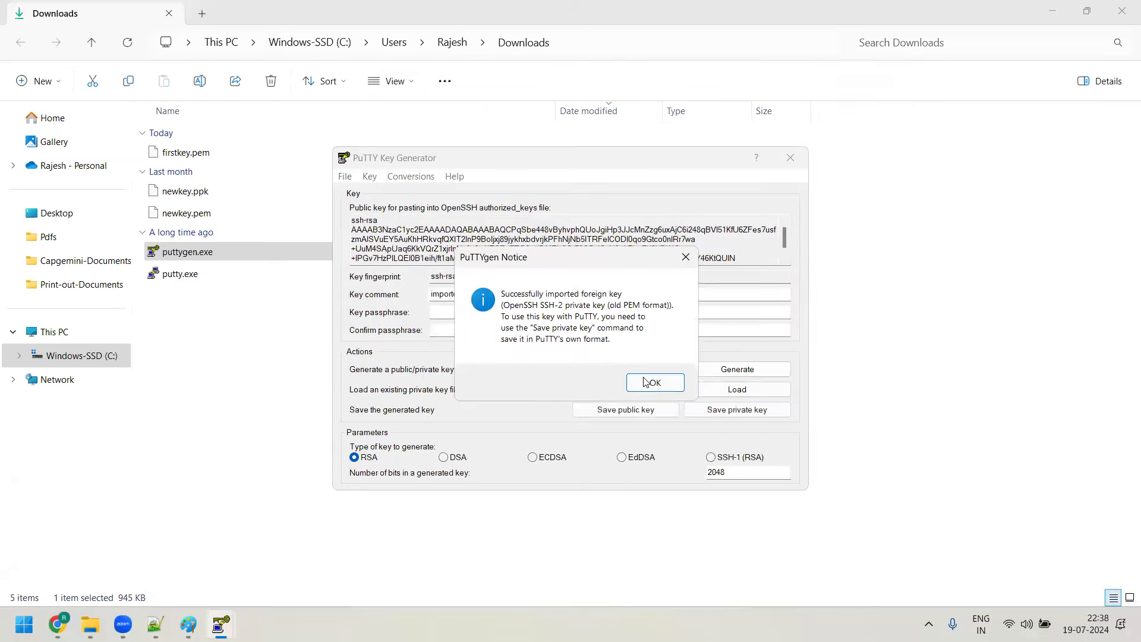
- Save the imported private key without a passphrase as firstkey.ppk in Downloads, with the save type set to All Files (*.*)
{"action": "key", "text": "Return"}
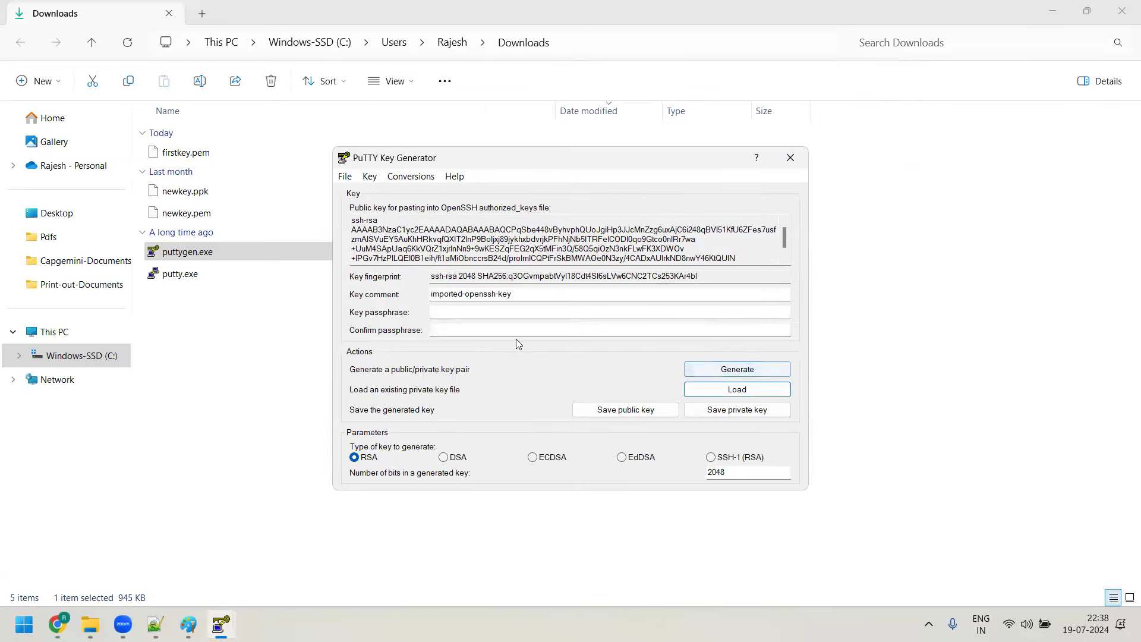
{"action": "left_click", "coordinate": [743, 416]}
{"action": "left_click", "coordinate": [574, 367]}
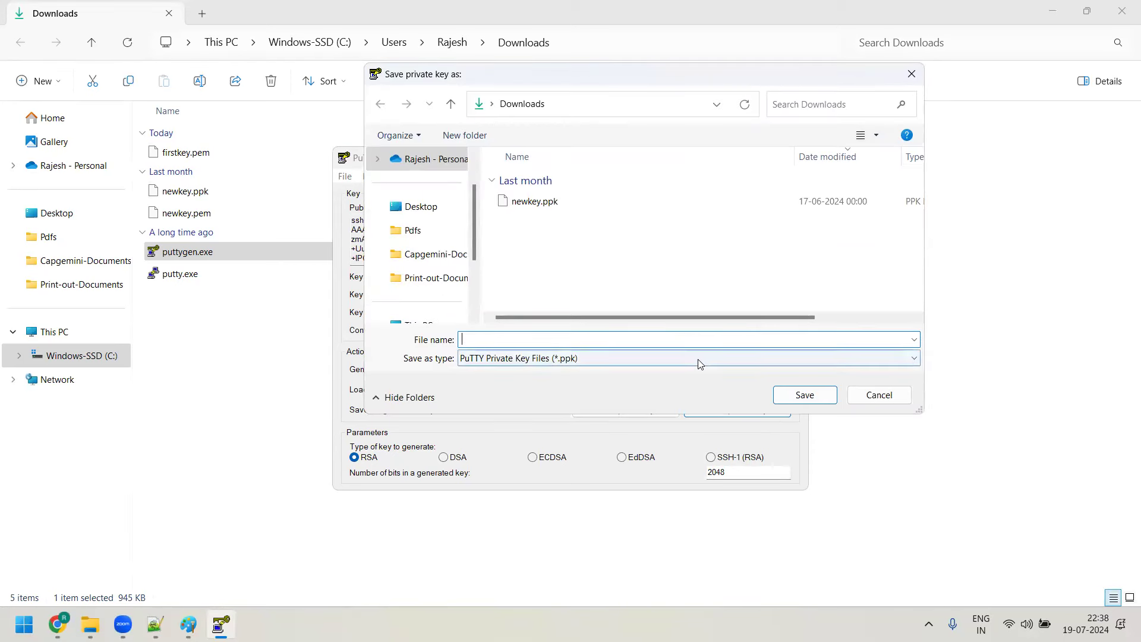
{"action": "left_click", "coordinate": [699, 359]}
{"action": "left_click", "coordinate": [663, 385]}
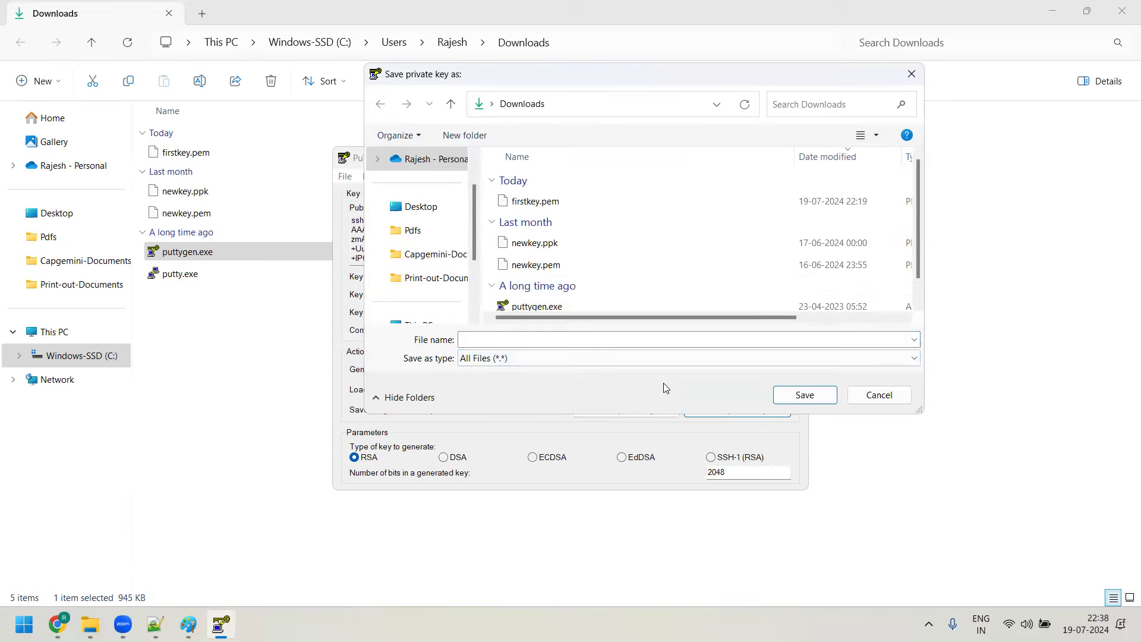
{"action": "left_click", "coordinate": [533, 203]}
{"action": "left_click", "coordinate": [530, 338]}
{"action": "left_click", "coordinate": [530, 338]}
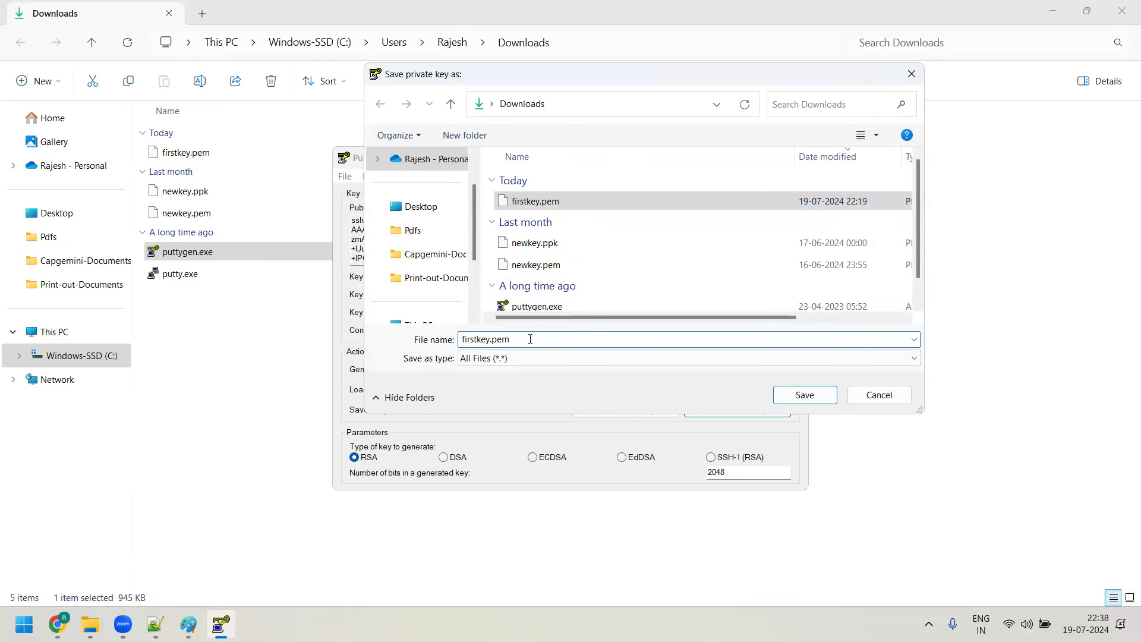
{"action": "key", "text": "BackSpace"}
{"action": "type", "text": "pk"}
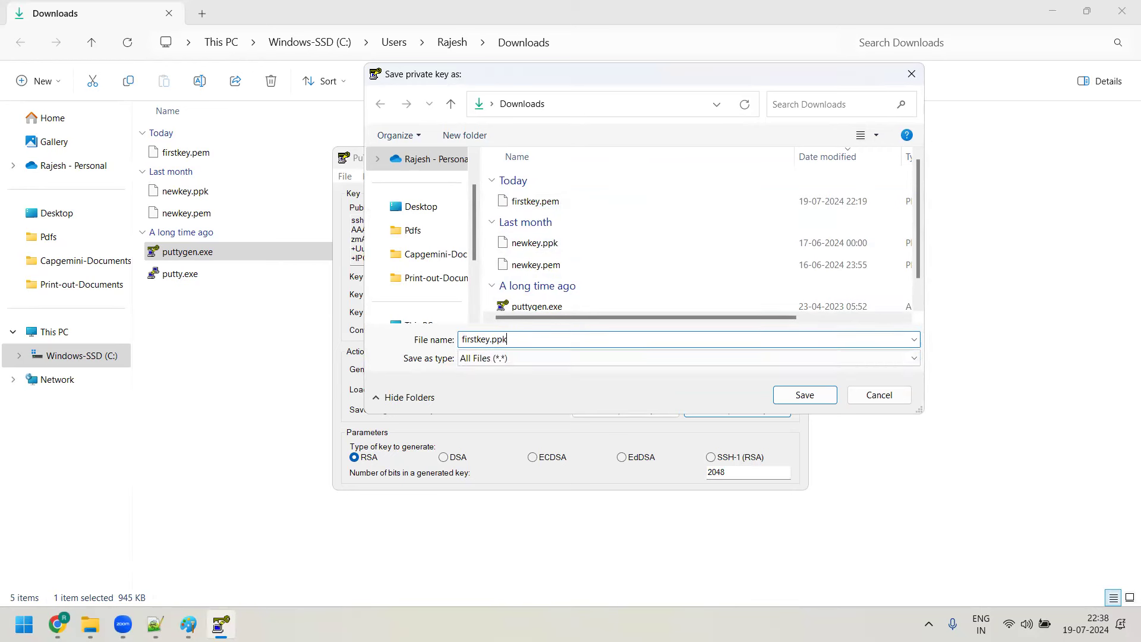
{"action": "left_click", "coordinate": [803, 395]}
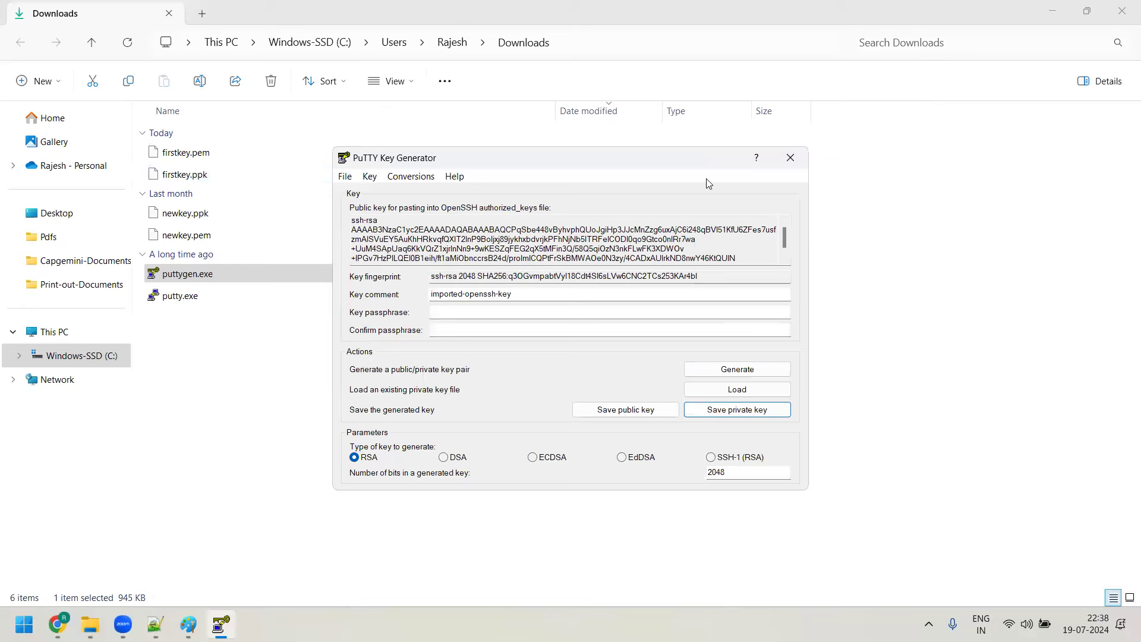
- Close PuTTYgen and delete firstkey.ppk from the Downloads folder
{"action": "left_click", "coordinate": [785, 159]}
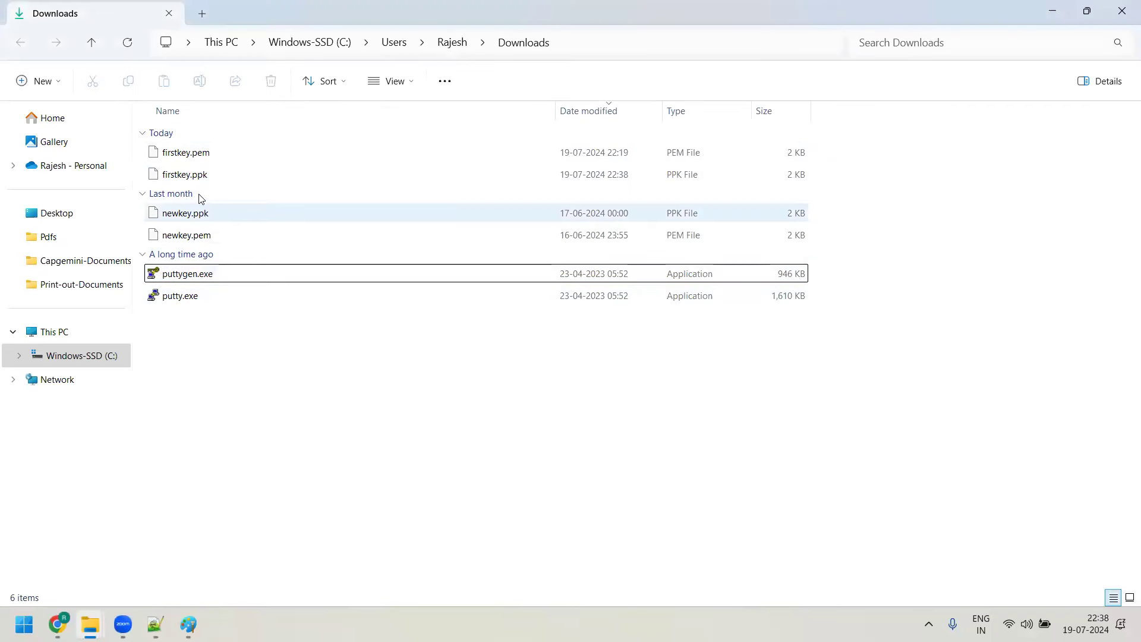
{"action": "left_click", "coordinate": [198, 179]}
{"action": "key", "text": "Delete"}
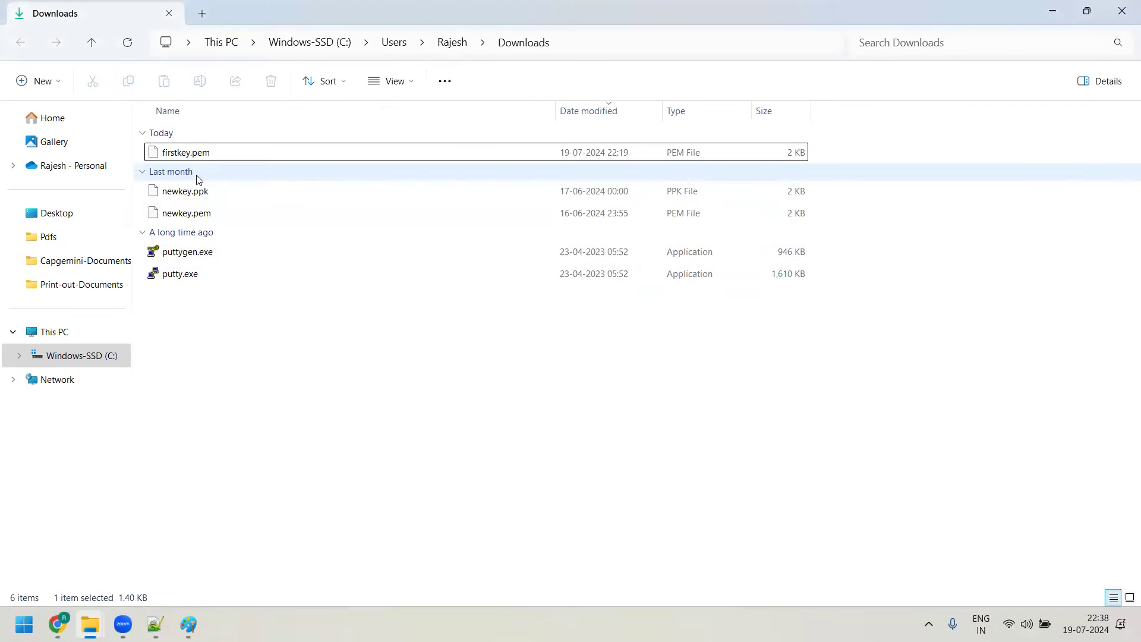
- Launch puttygen.exe from Downloads and set the PPK file version to 2 in the parameters for saving key files
{"action": "double_click", "coordinate": [211, 253]}
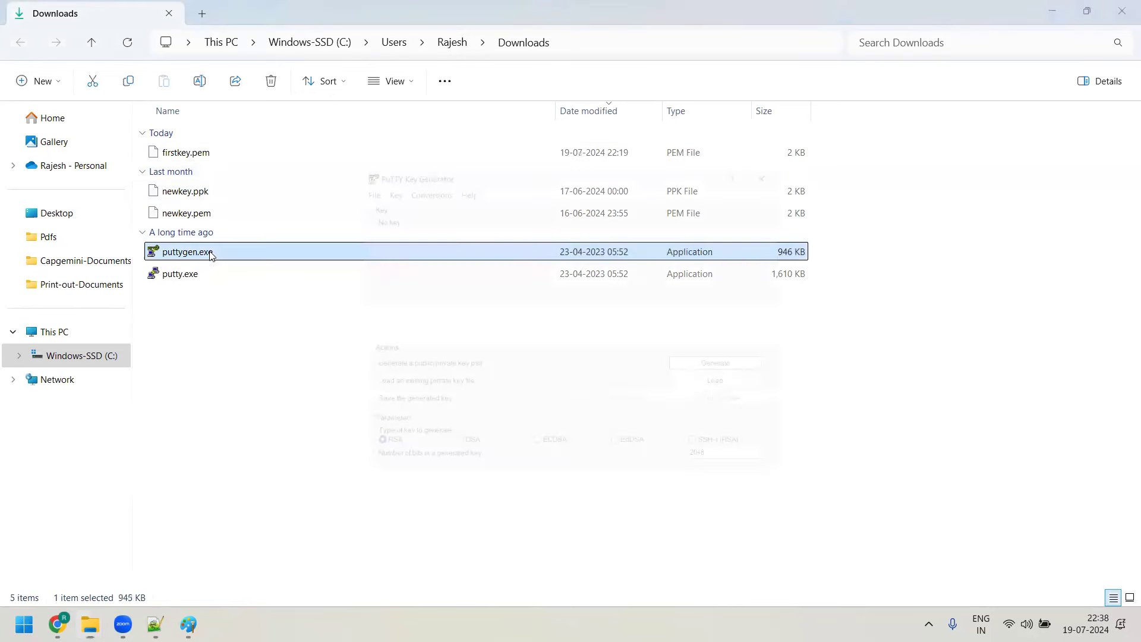
{"action": "left_click", "coordinate": [369, 176]}
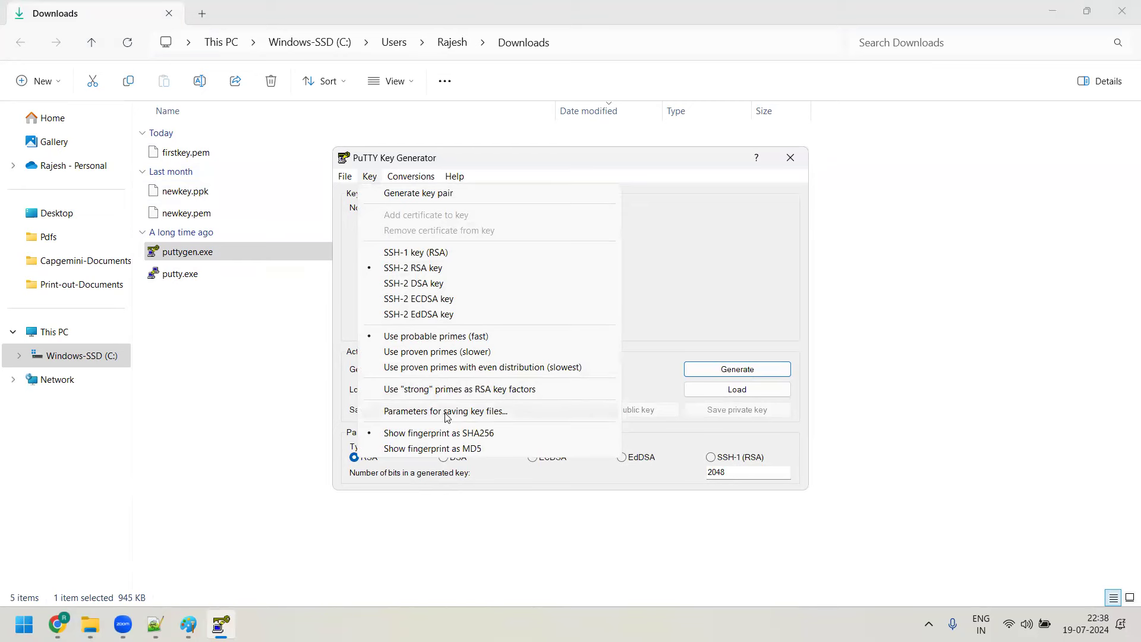
{"action": "left_click", "coordinate": [484, 411]}
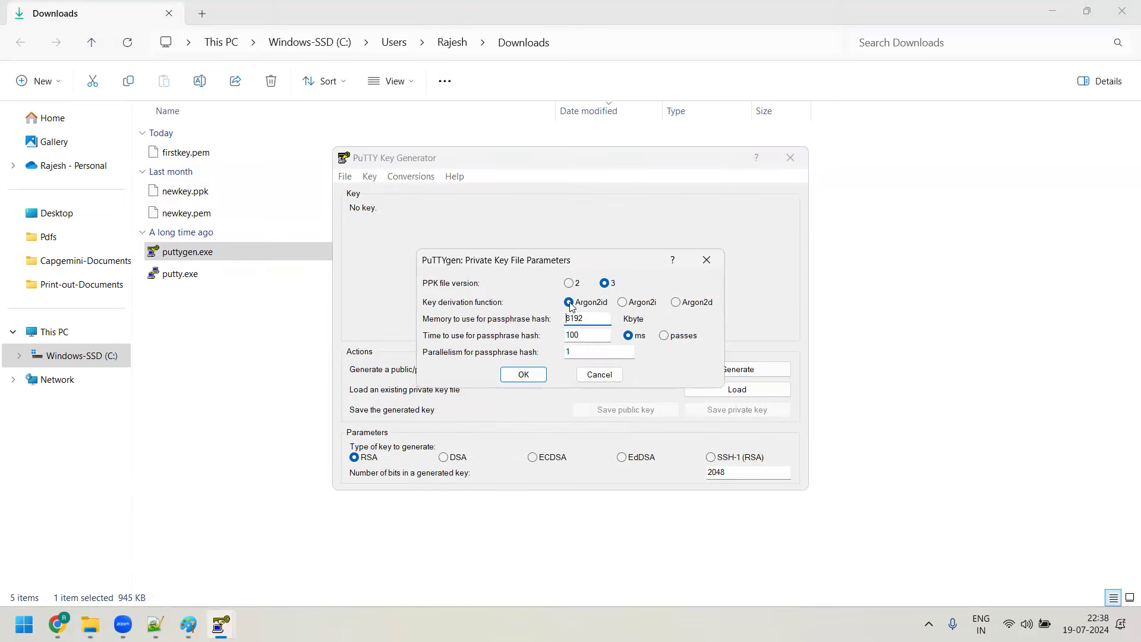
{"action": "left_click", "coordinate": [523, 373]}
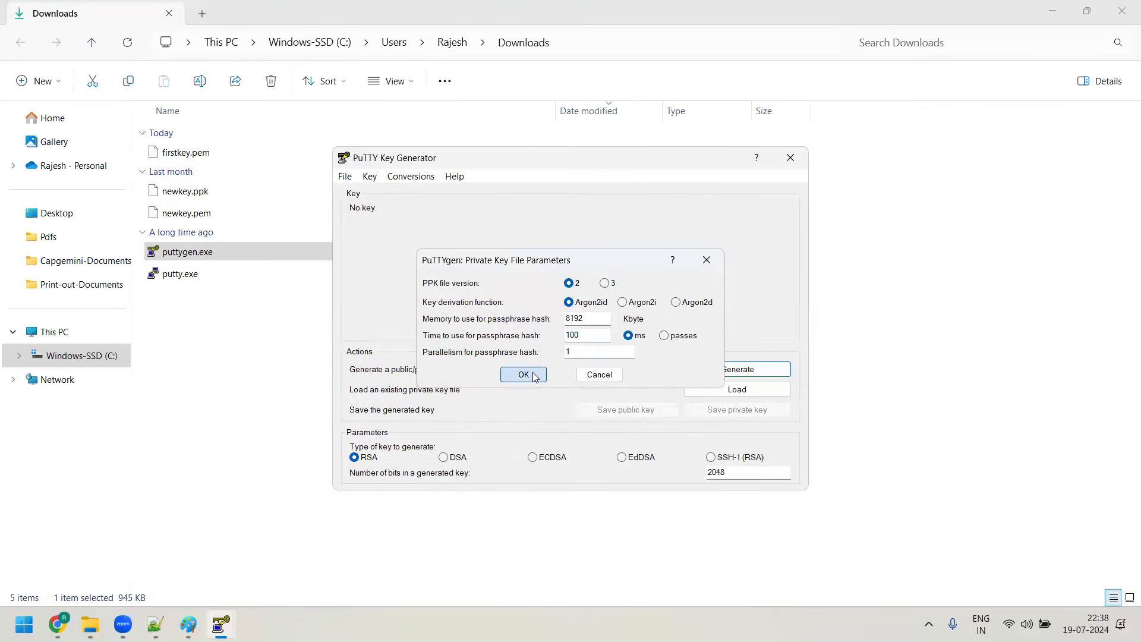
- Load firstkey.pem from Downloads as the existing private key, showing All Files (*.*), and acknowledge the import notice
{"action": "left_click", "coordinate": [746, 390]}
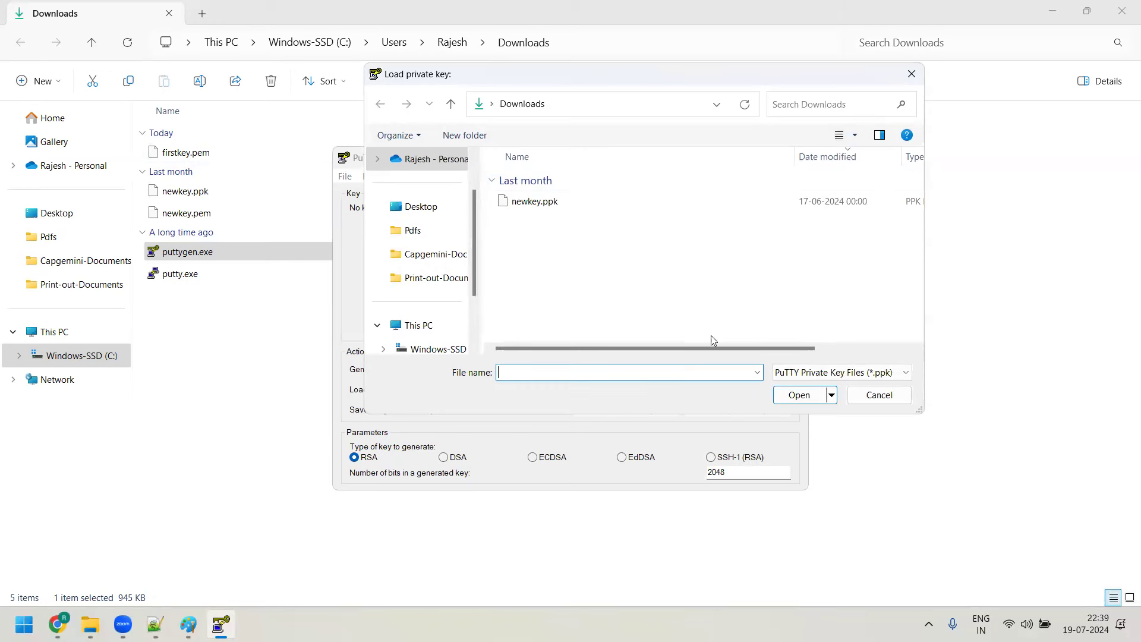
{"action": "left_click", "coordinate": [828, 374]}
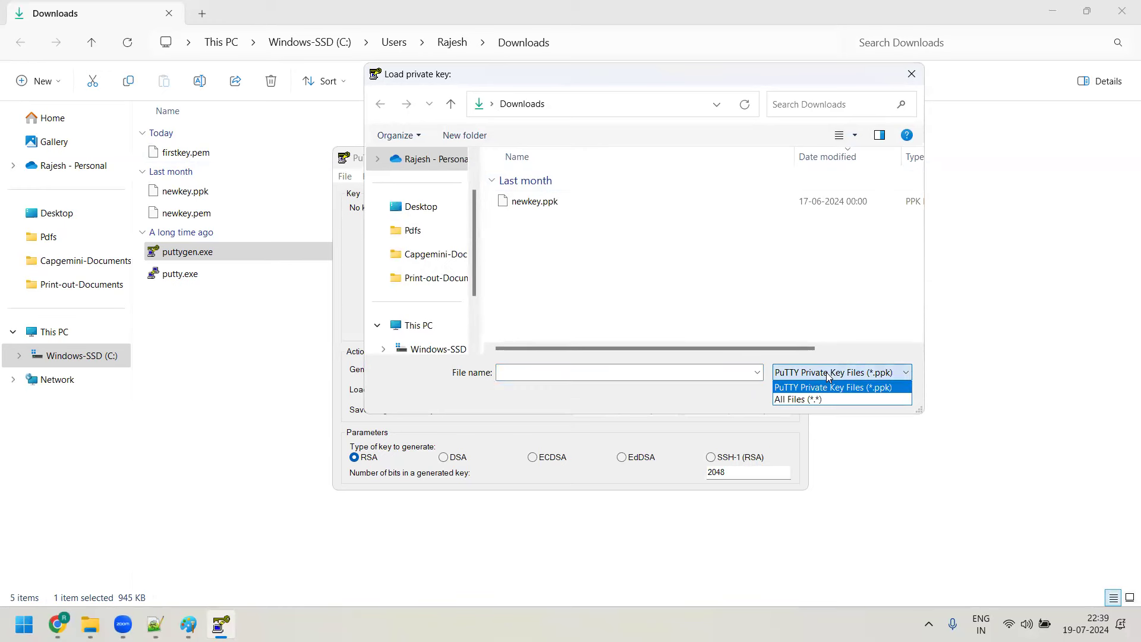
{"action": "left_click", "coordinate": [823, 399]}
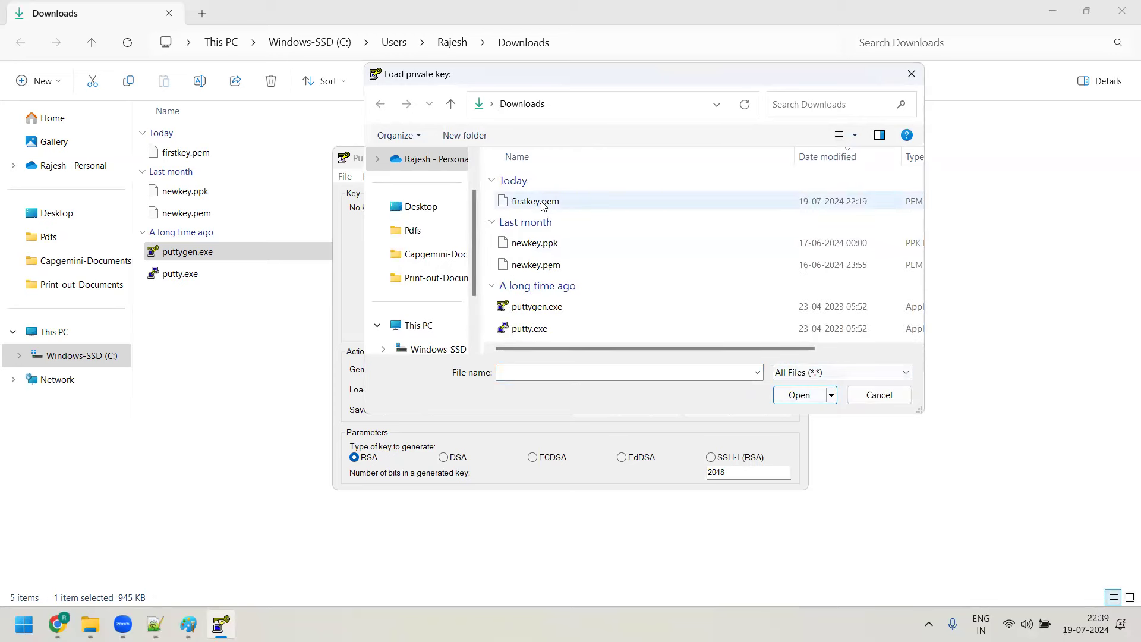
{"action": "left_click", "coordinate": [542, 202]}
{"action": "left_click", "coordinate": [825, 396]}
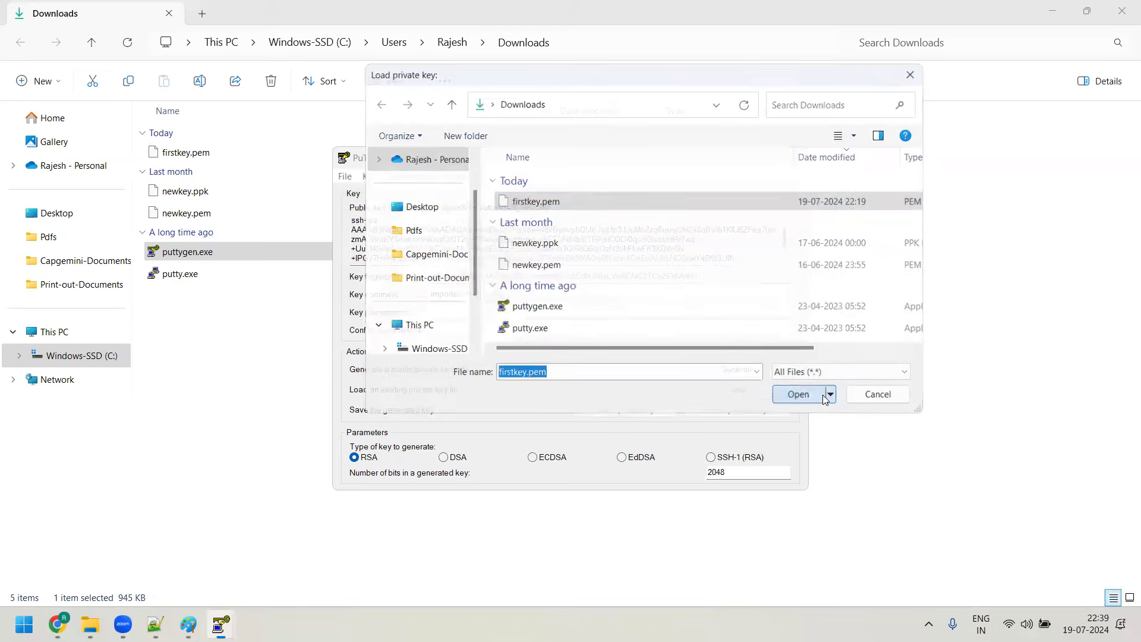
{"action": "left_click", "coordinate": [656, 385]}
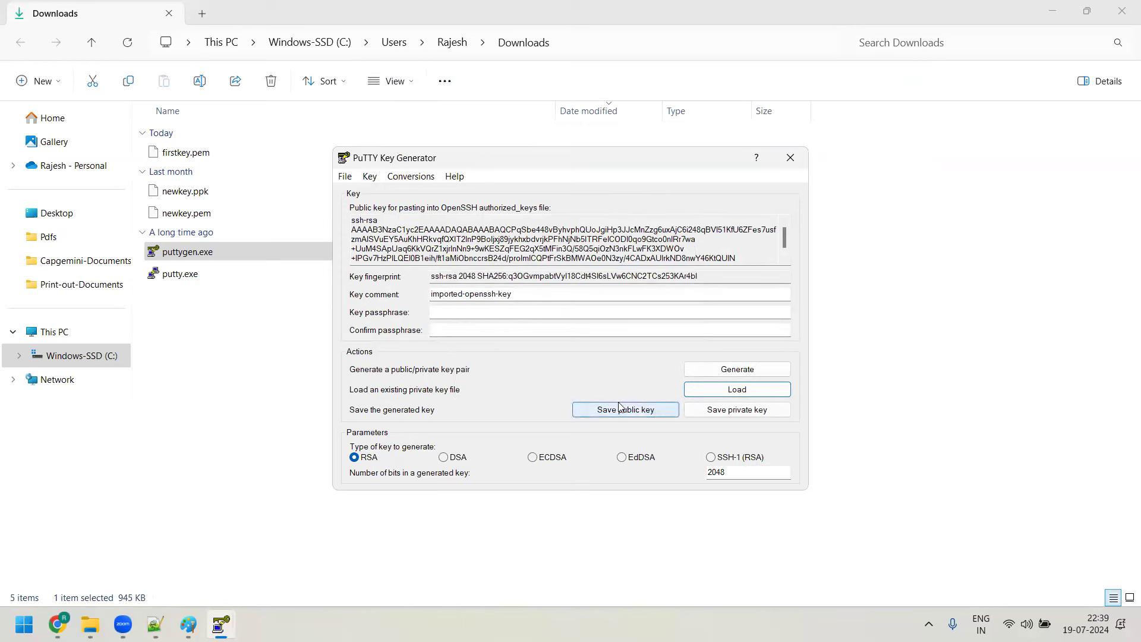
- Save the loaded private key without a passphrase as firstkey.ppk in Downloads, using the All Files (*.*) type
{"action": "left_click", "coordinate": [740, 416]}
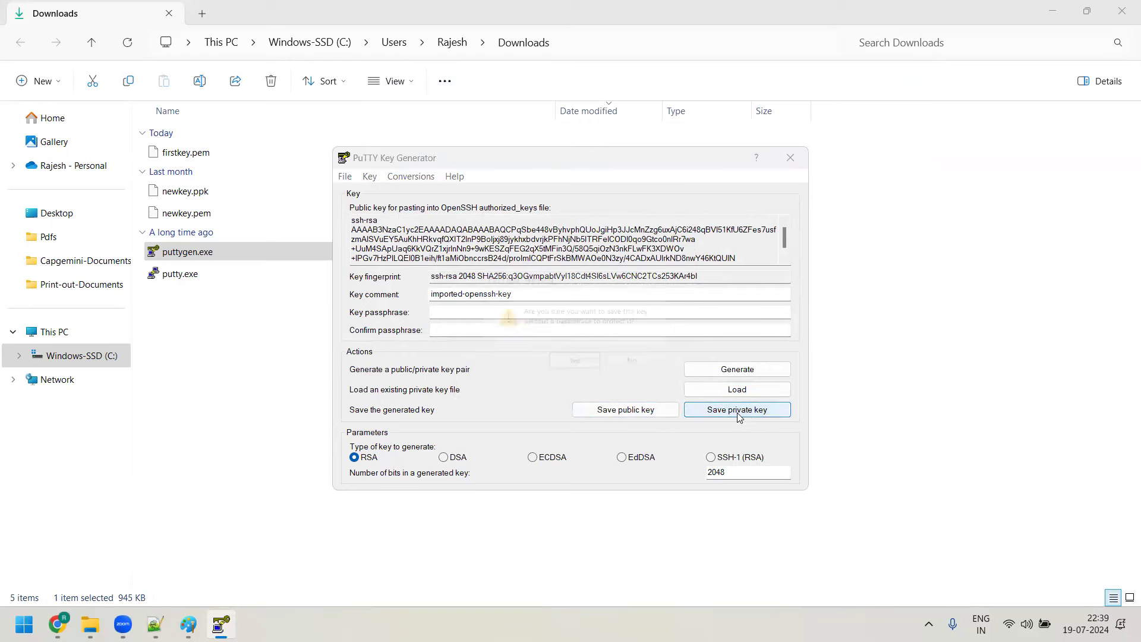
{"action": "left_click", "coordinate": [575, 360]}
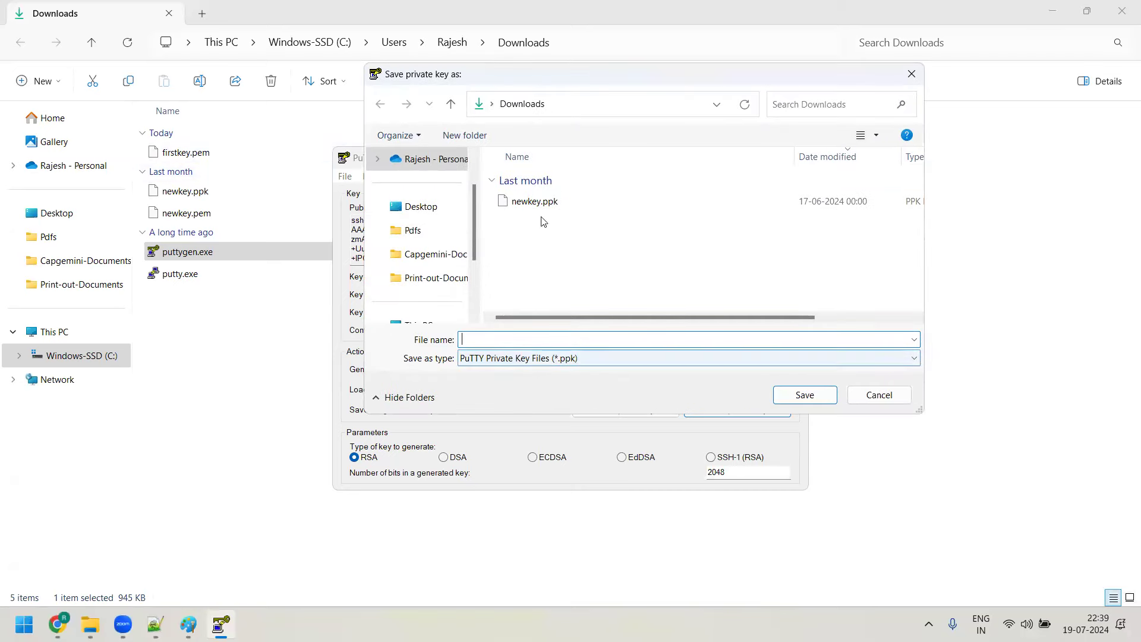
{"action": "left_click", "coordinate": [577, 363]}
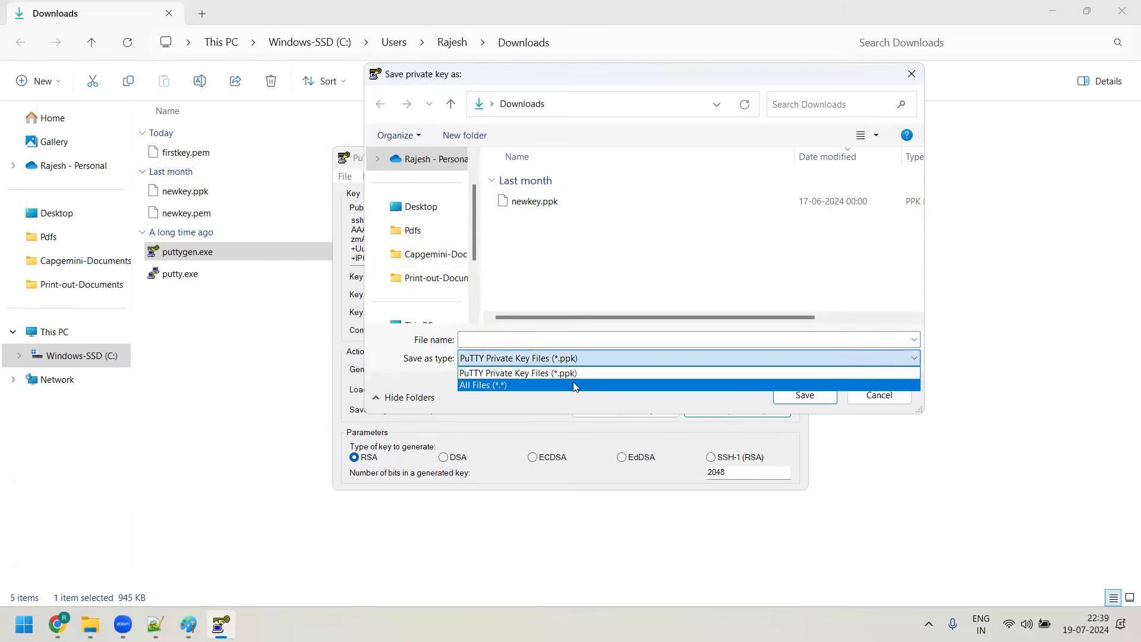
{"action": "left_click", "coordinate": [573, 381]}
{"action": "left_click", "coordinate": [538, 201]}
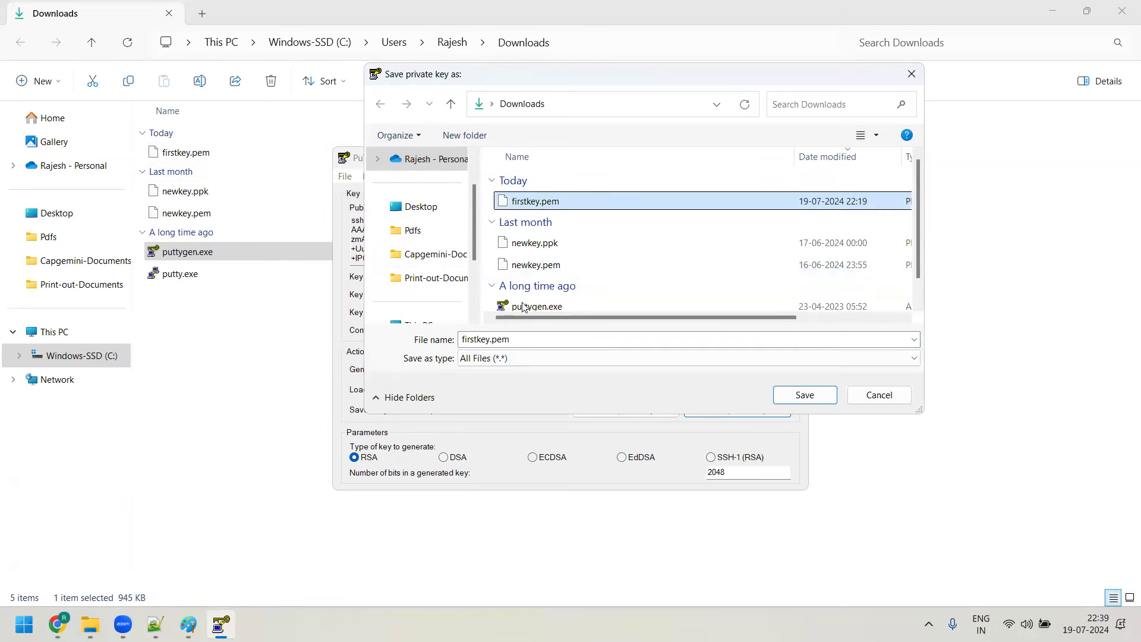
{"action": "left_click", "coordinate": [524, 340]}
{"action": "left_click", "coordinate": [524, 339]}
{"action": "key", "text": "BackSpace"}
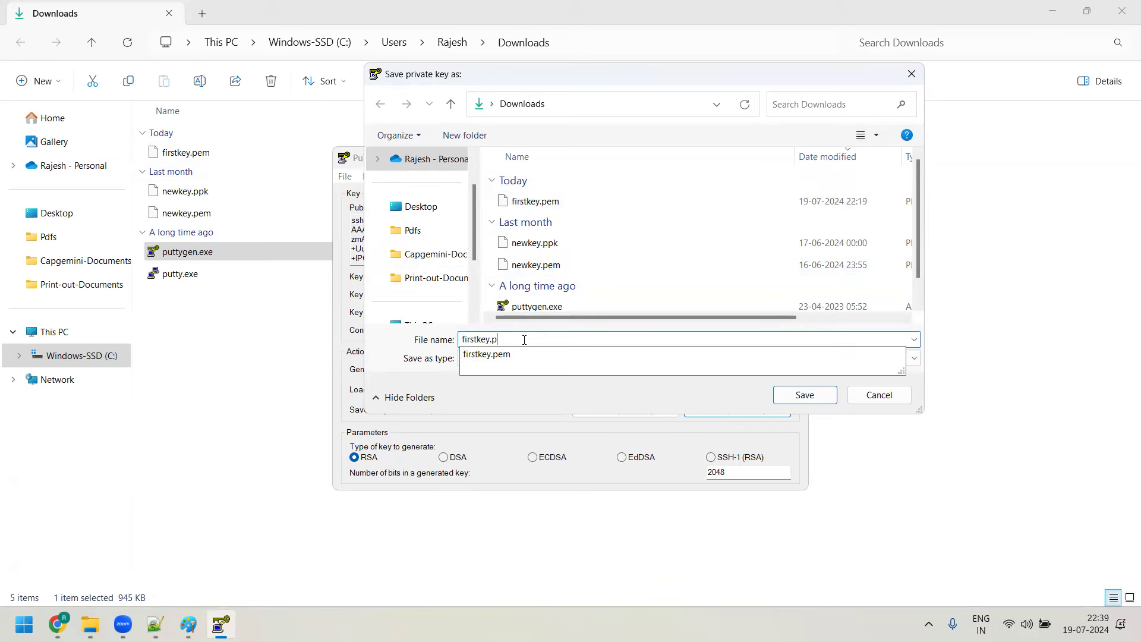
{"action": "type", "text": "pk"}
{"action": "left_click", "coordinate": [805, 394]}
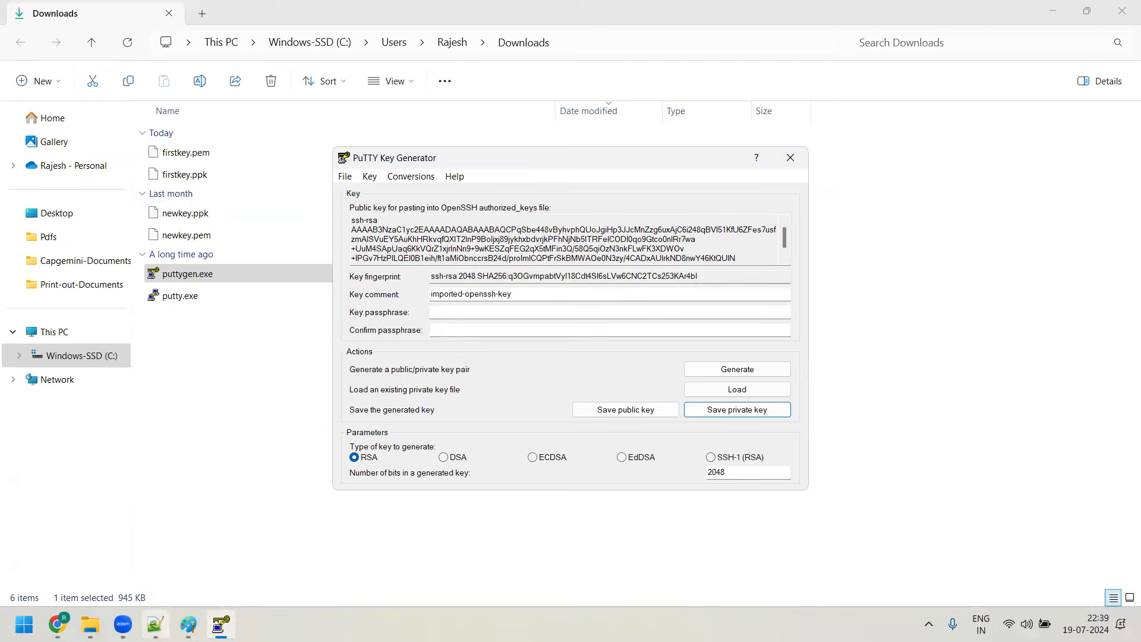
- Switch to Day3-notes.txt in Notepad++ and add the line "firstkey.pem---> firstkey.ppk" on line 40
{"action": "left_click", "coordinate": [156, 623]}
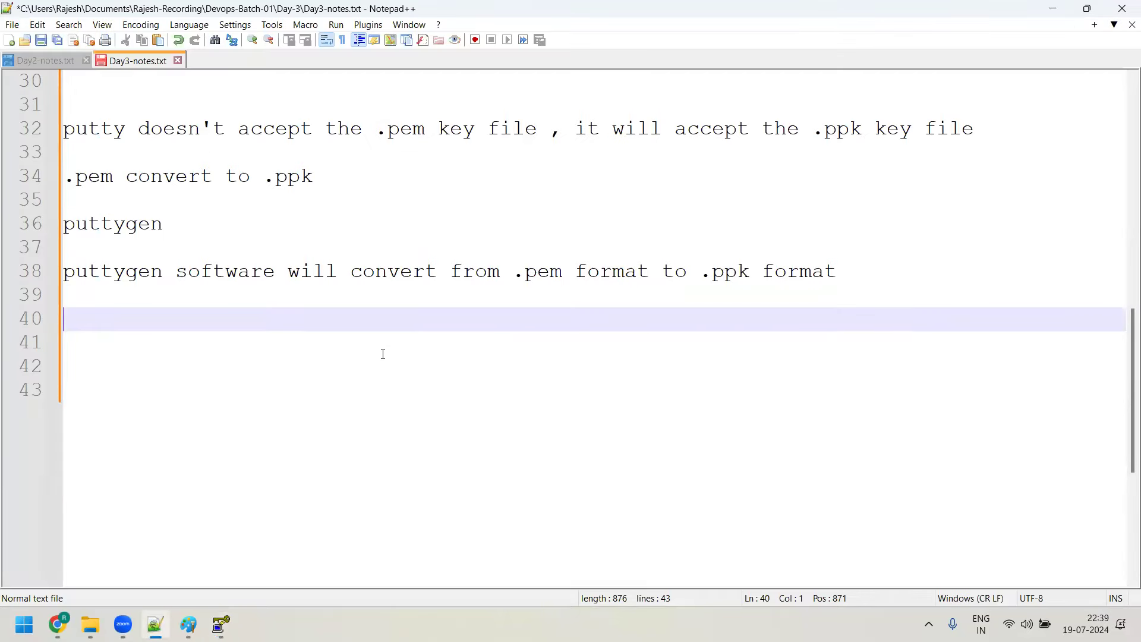
{"action": "type", "text": "firstkey.pem---> firstkey.p"}
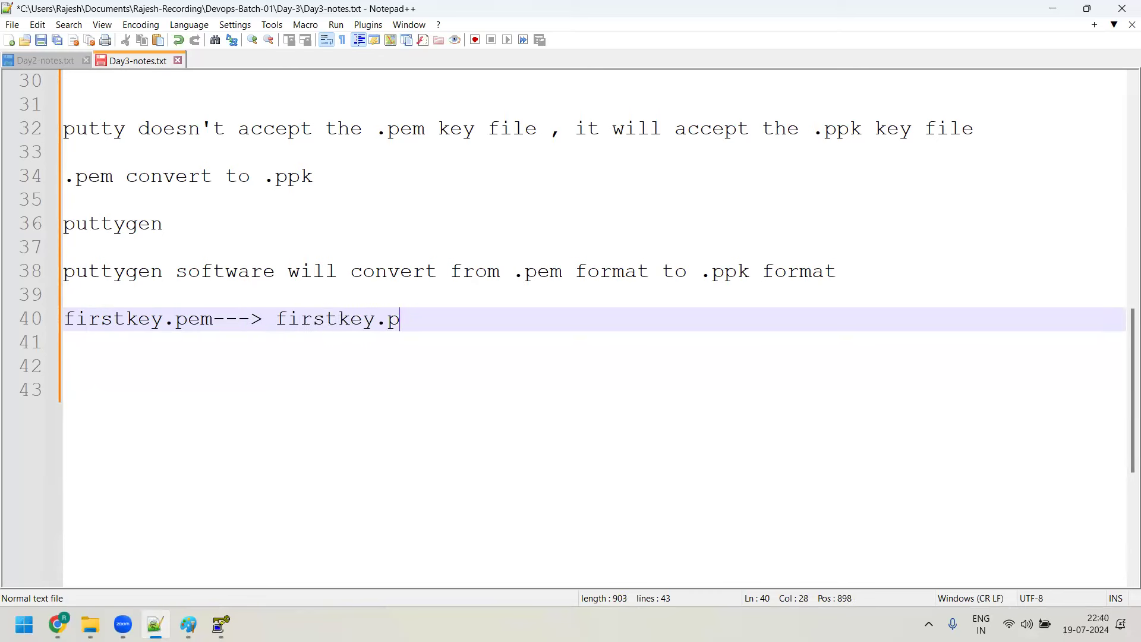
{"action": "type", "text": "pk"}
{"action": "key", "text": "Return"}
{"action": "key", "text": "Return"}
- Write the question "is there any difference between these 2 files?" on line 42, followed by a blank line
{"action": "type", "text": "is there is"}
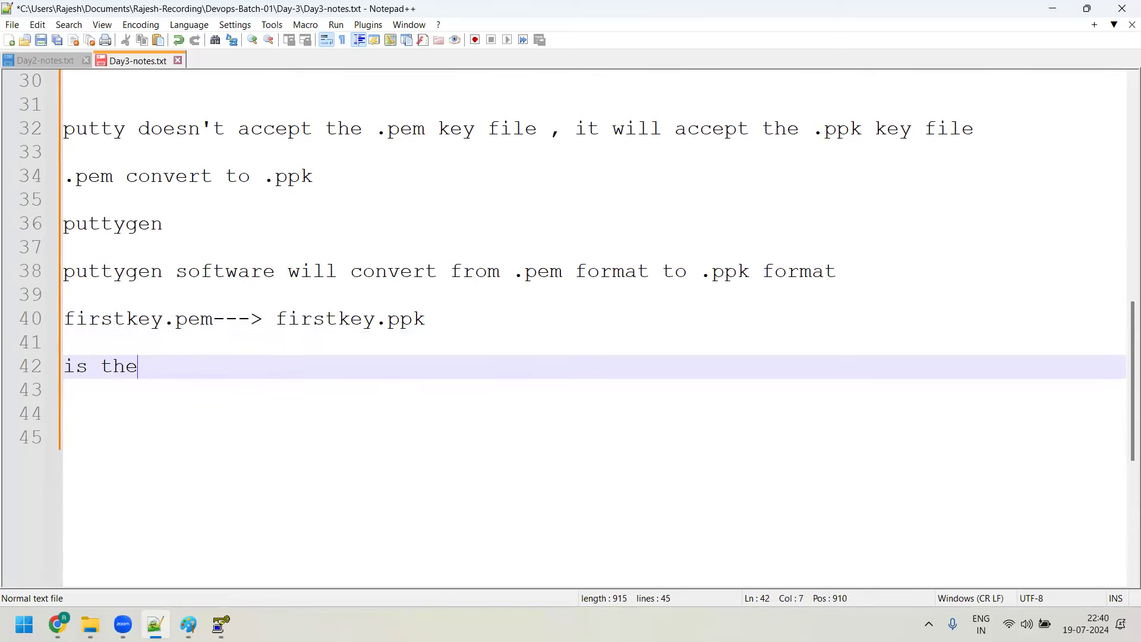
{"action": "key", "text": "BackSpace"}
{"action": "key", "text": "BackSpace"}
{"action": "type", "text": "ny difference"}
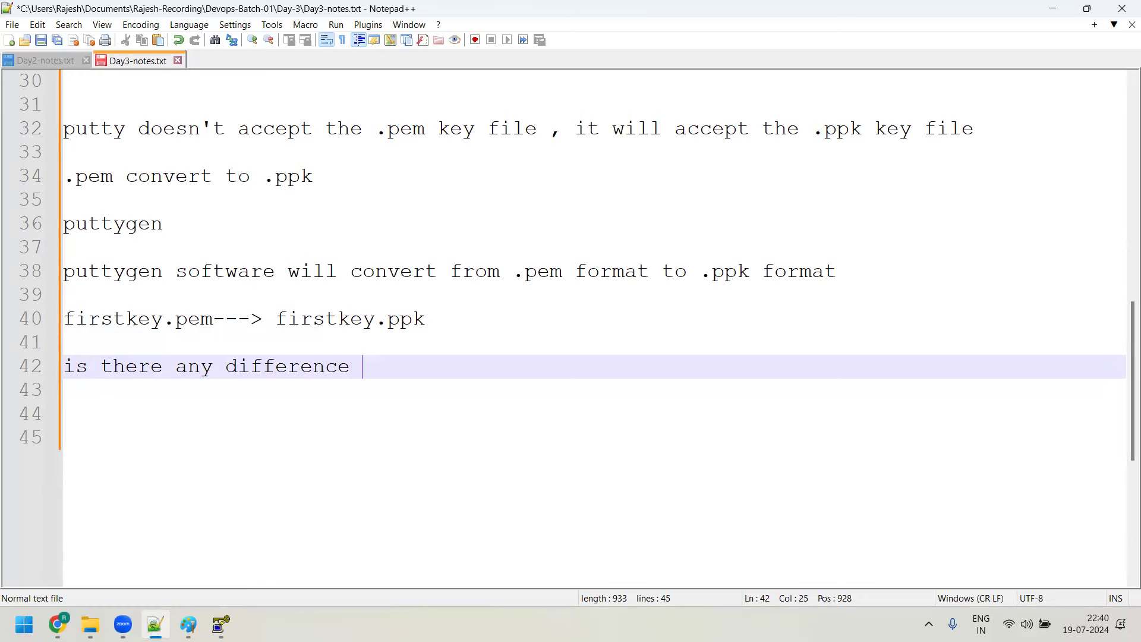
{"action": "type", "text": " between "}
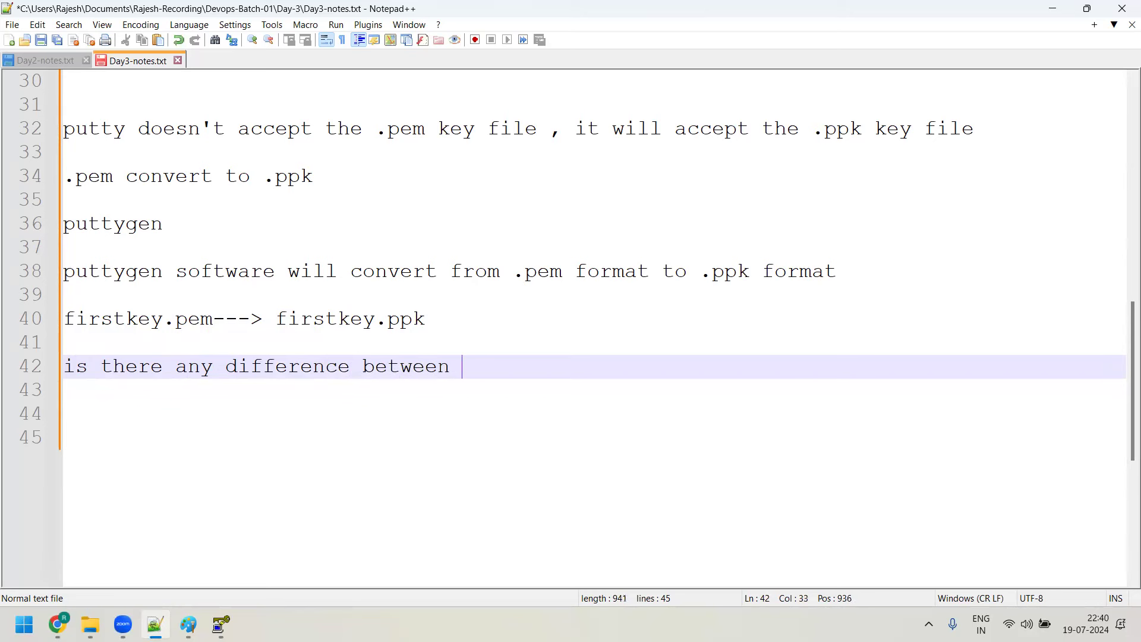
{"action": "type", "text": "these 2 files?"}
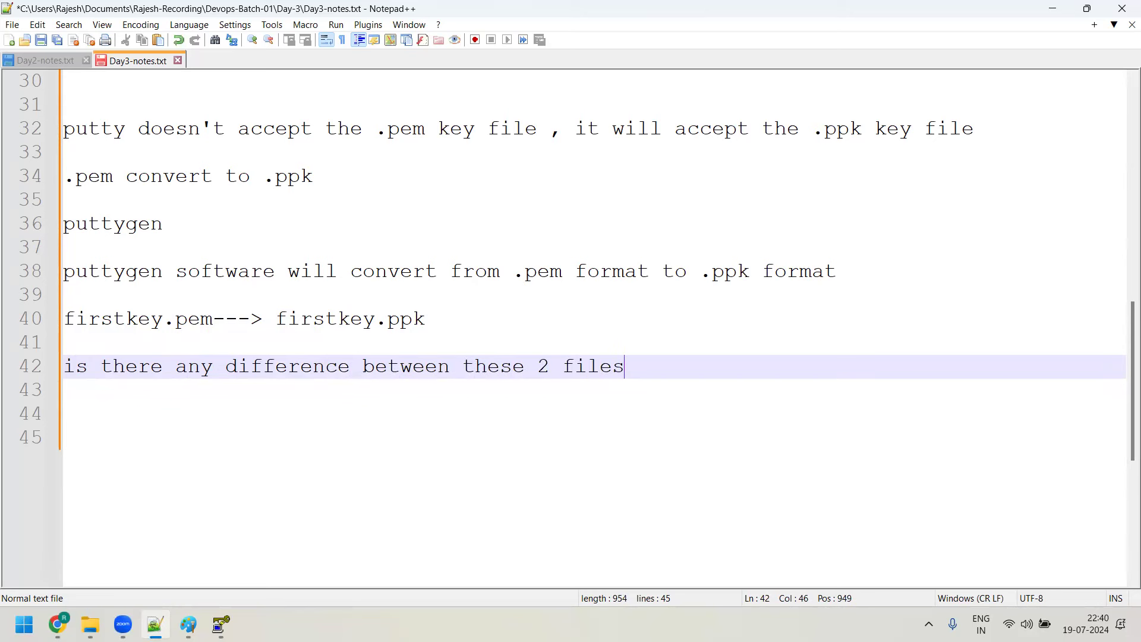
{"action": "key", "text": "Return"}
{"action": "key", "text": "Return"}
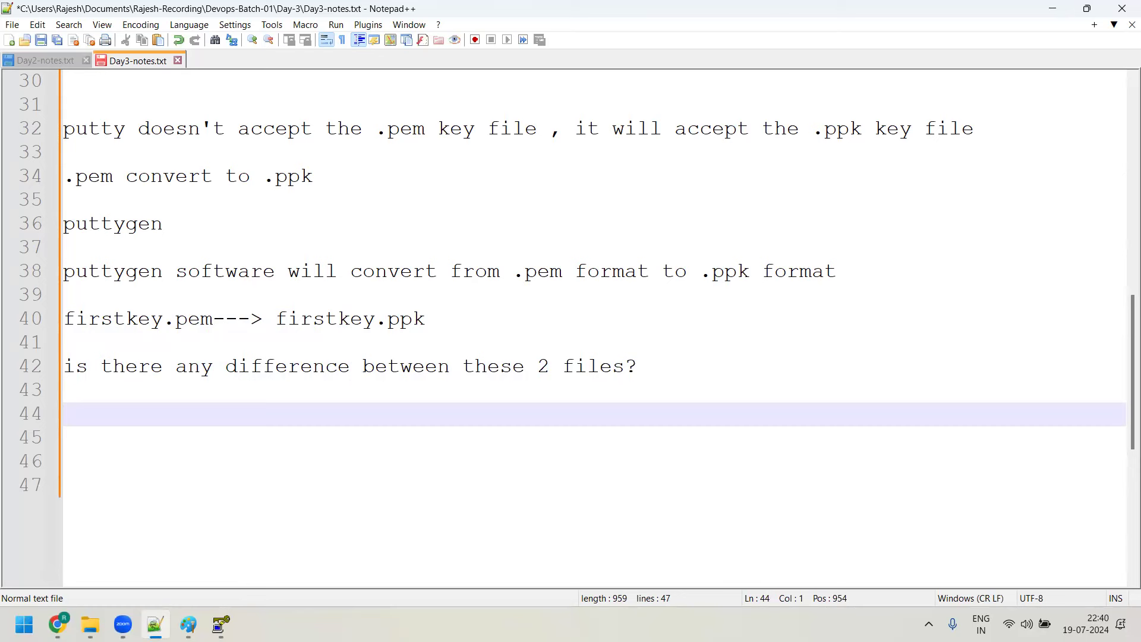
- Answer on line 44 with "No sir , both are the same , only format has been change"
{"action": "type", "text": "No sir , both "}
{"action": "type", "text": "the"}
{"action": "key", "text": "BackSpace"}
{"action": "key", "text": "BackSpace"}
{"action": "key", "text": "BackSpace"}
{"action": "type", "text": "are the same"}
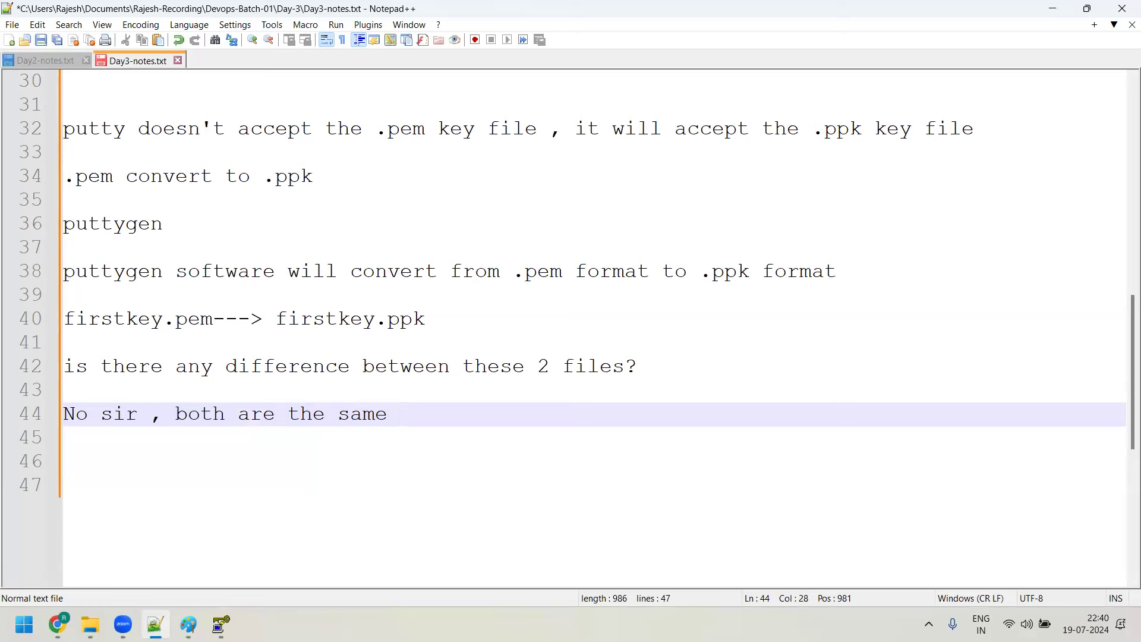
{"action": "type", "text": ", only format has bee"}
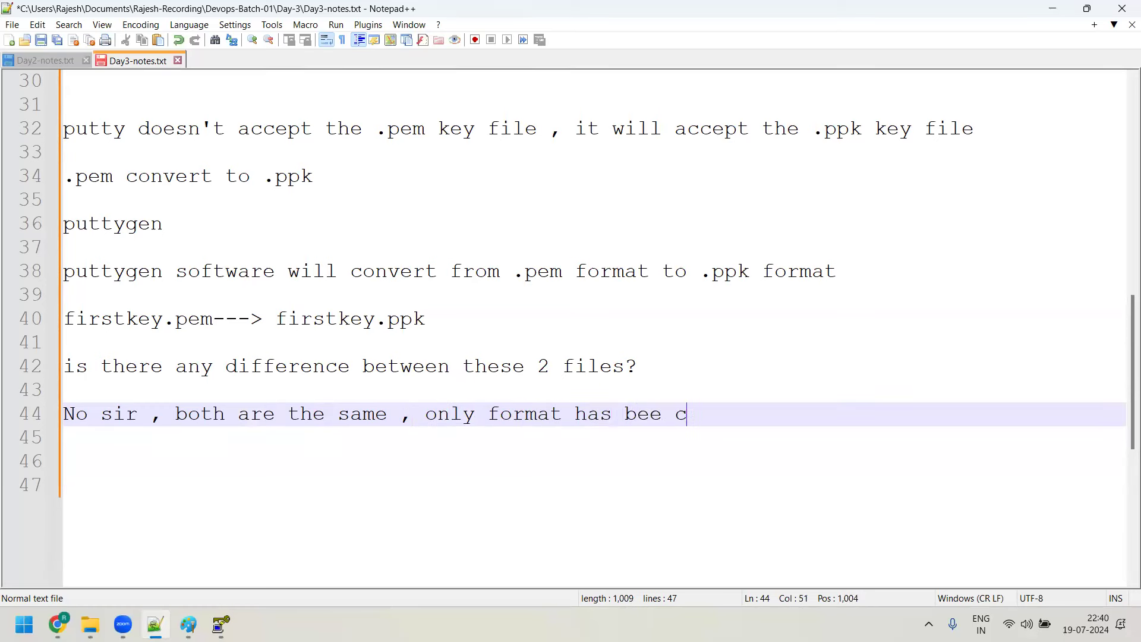
{"action": "type", "text": "n changes"}
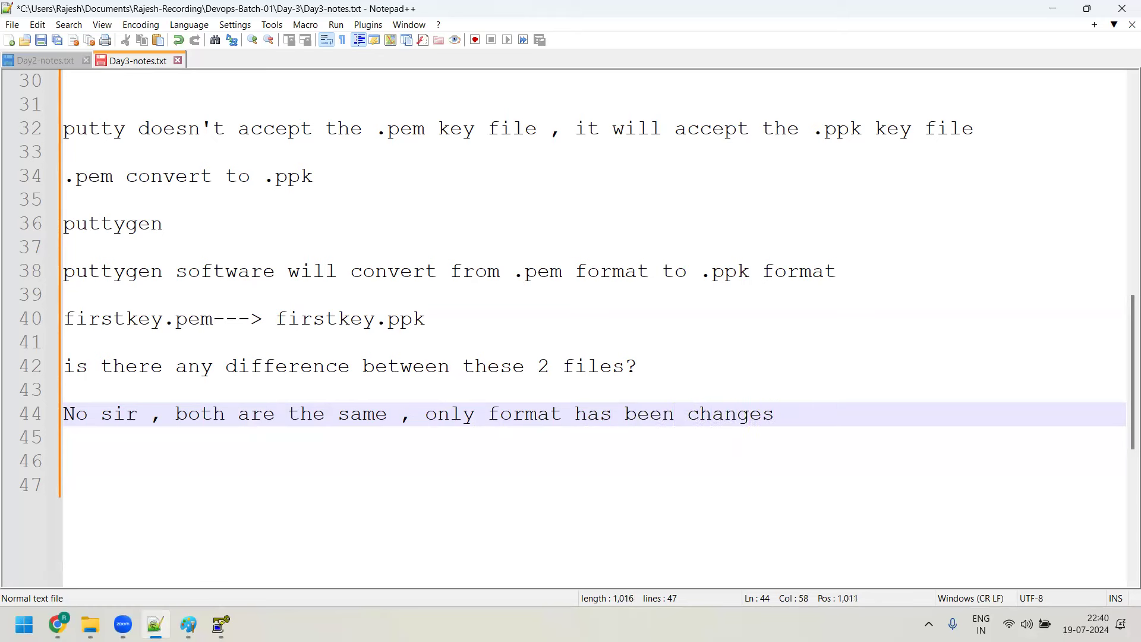
{"action": "key", "text": "BackSpace"}
- Highlight the firstkey.ppk file name on line 40 of the notes
{"action": "left_click", "coordinate": [525, 255]}
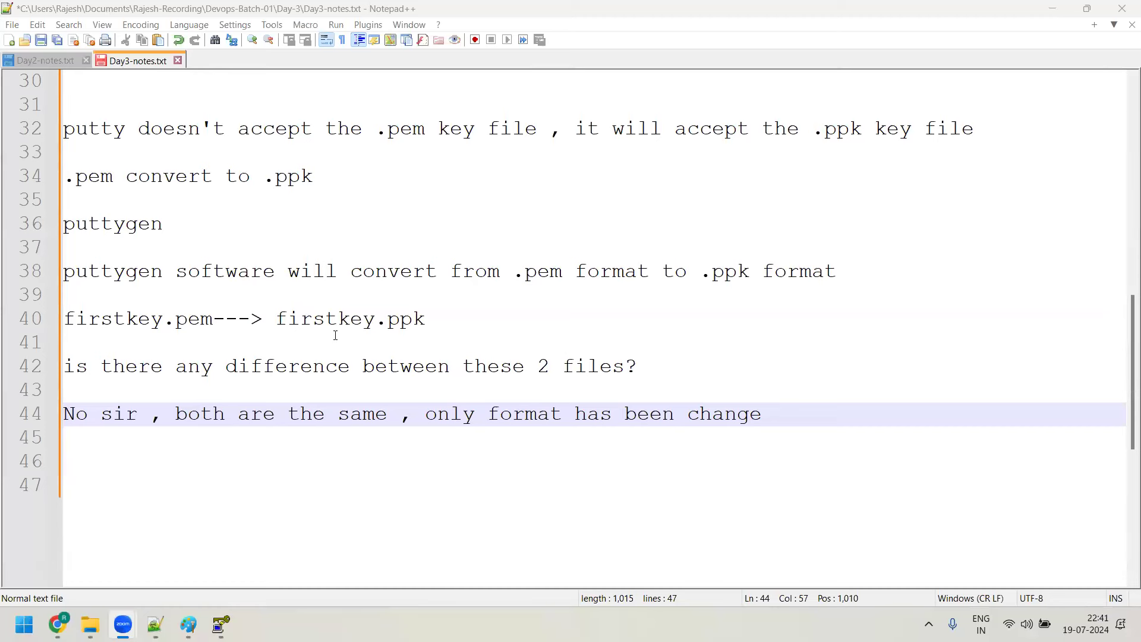
{"action": "left_click_drag", "start_coordinate": [285, 323], "coordinate": [436, 327]}
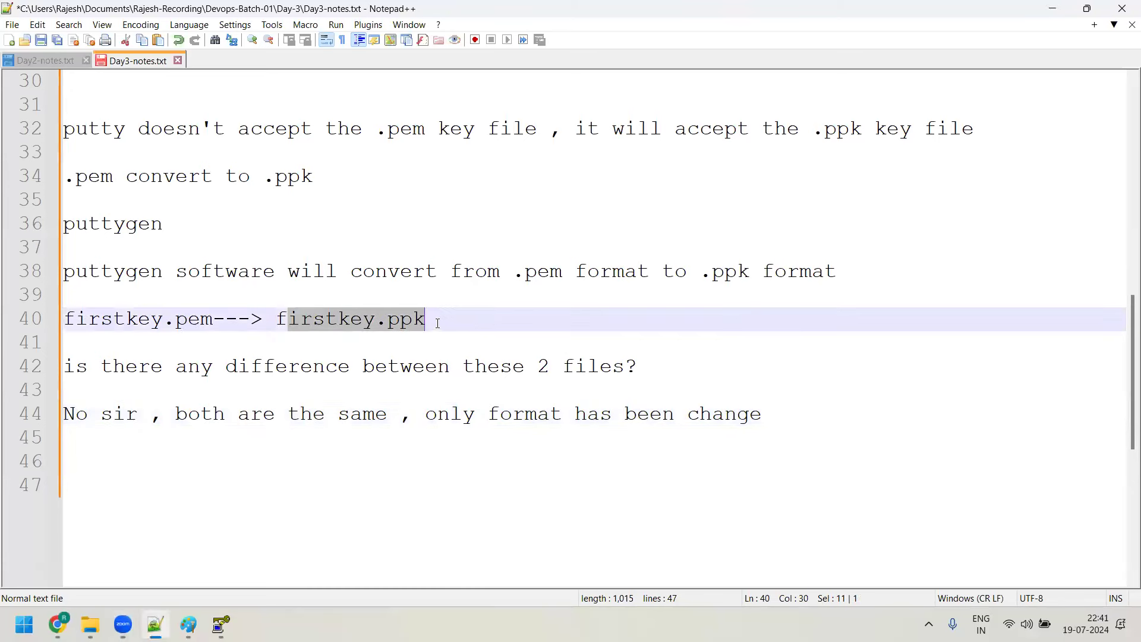
- Highlight the .pem note on line 32 and launch putty.exe from the Downloads folder in File Explorer
{"action": "left_click", "coordinate": [437, 322]}
{"action": "left_click_drag", "start_coordinate": [102, 128], "coordinate": [462, 130]}
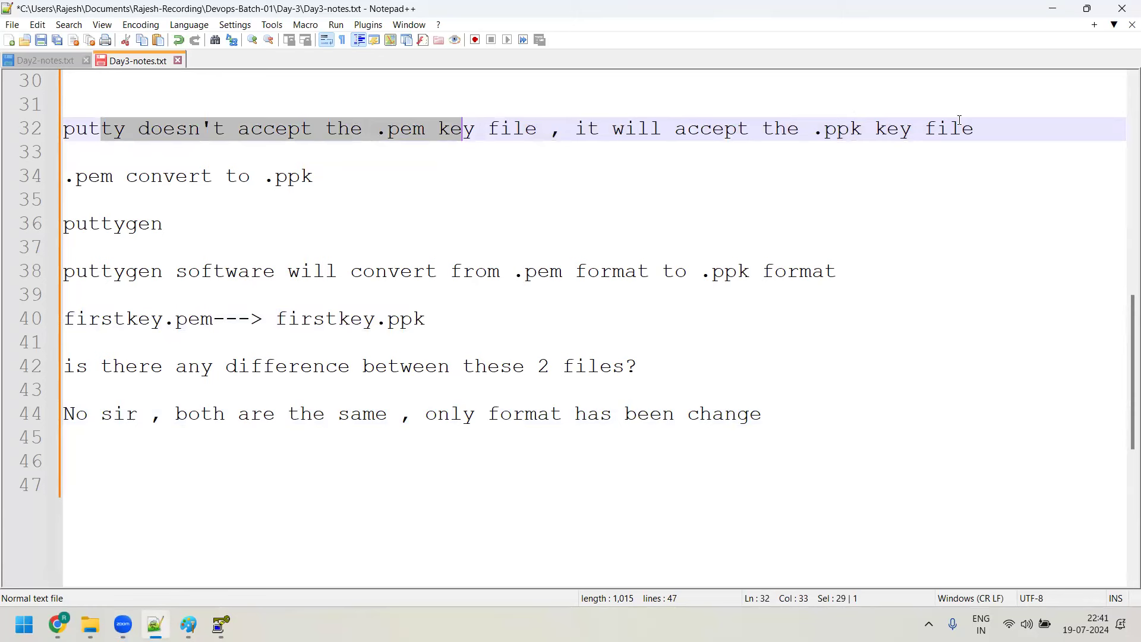
{"action": "left_click", "coordinate": [90, 623]}
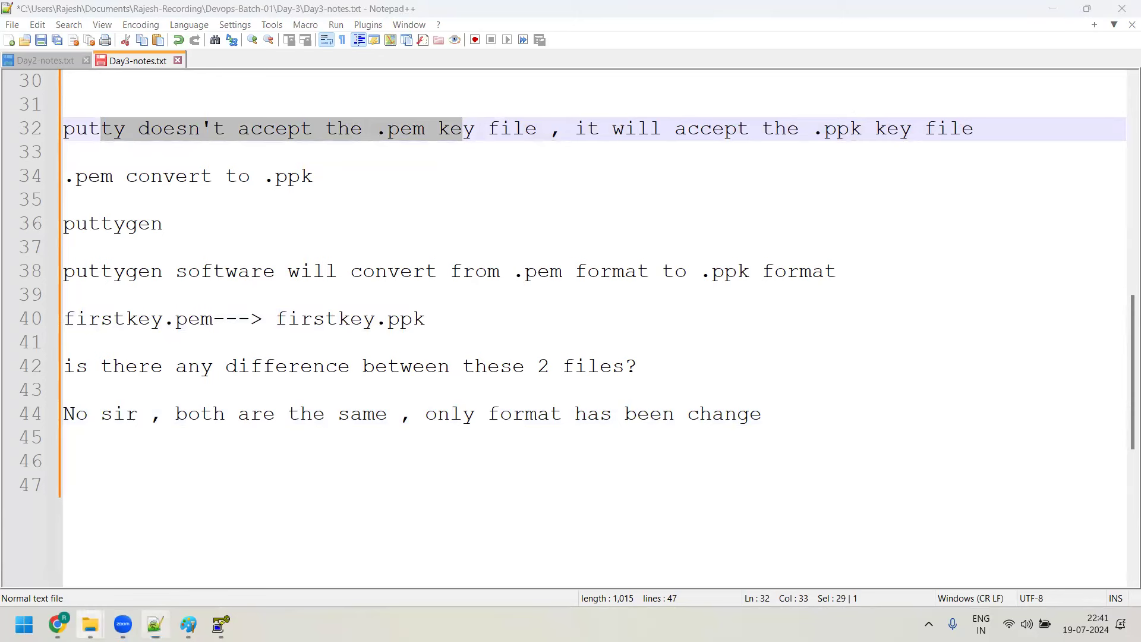
{"action": "left_click", "coordinate": [225, 551]}
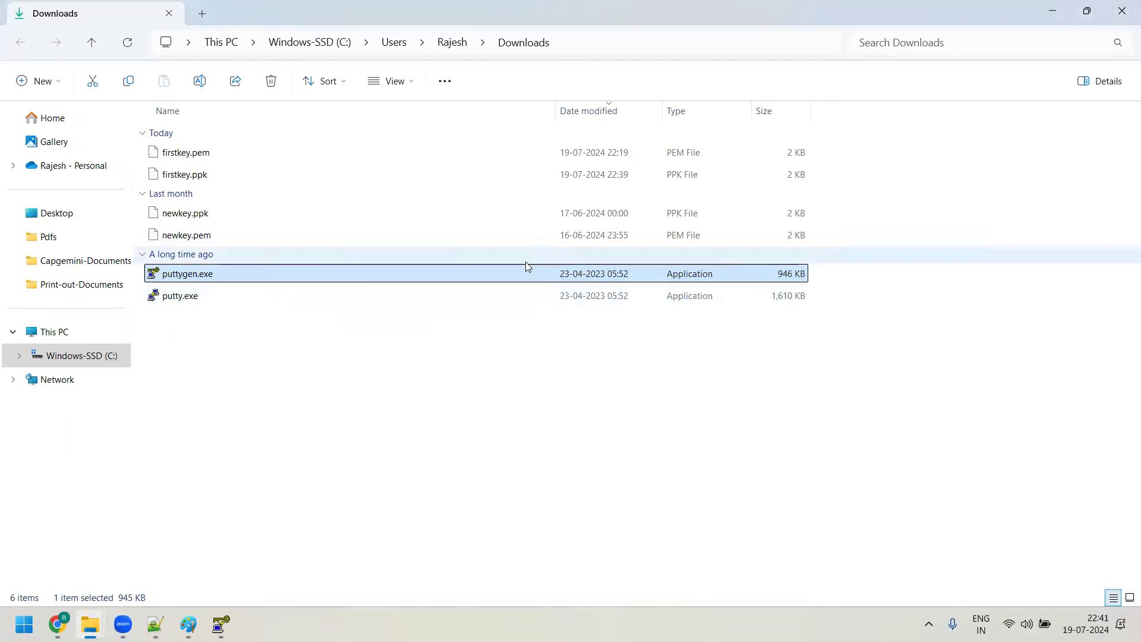
{"action": "double_click", "coordinate": [180, 300]}
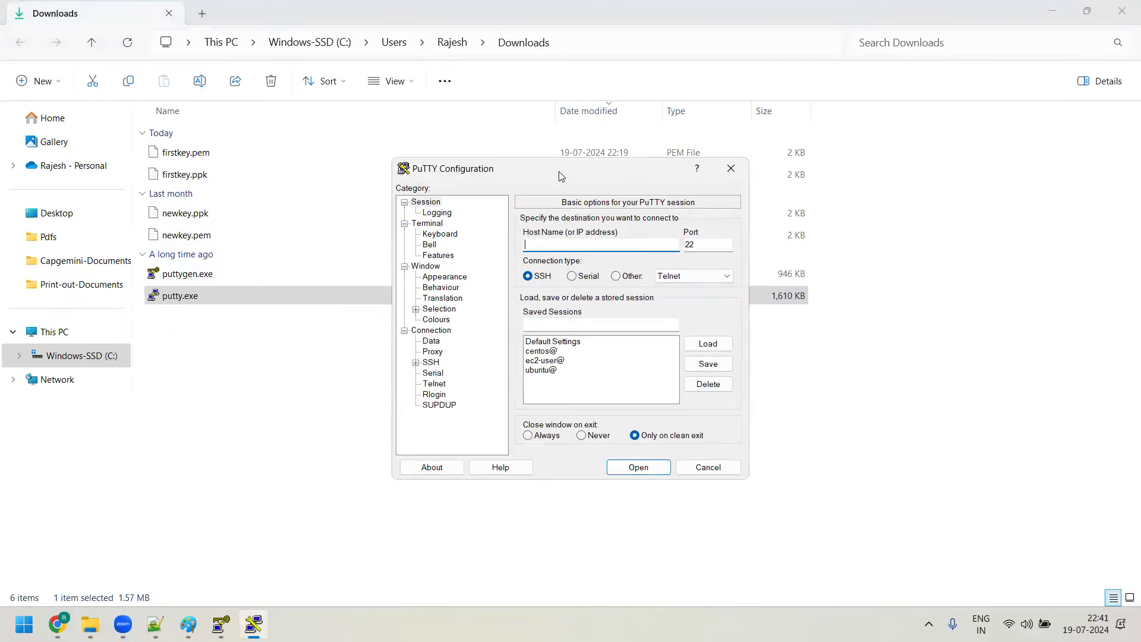
{"action": "left_click_drag", "start_coordinate": [559, 171], "coordinate": [616, 101]}
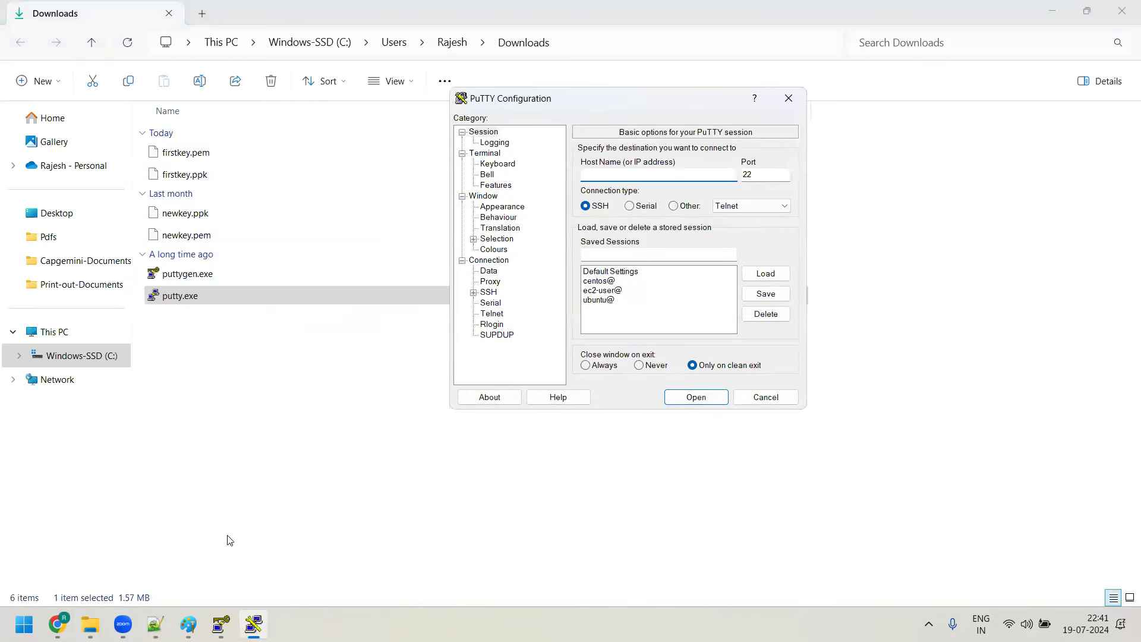
- Switch to the EC2 console in Chrome, return to PuTTY and paste the copied public IPv4 address as the host name
{"action": "left_click", "coordinate": [57, 624]}
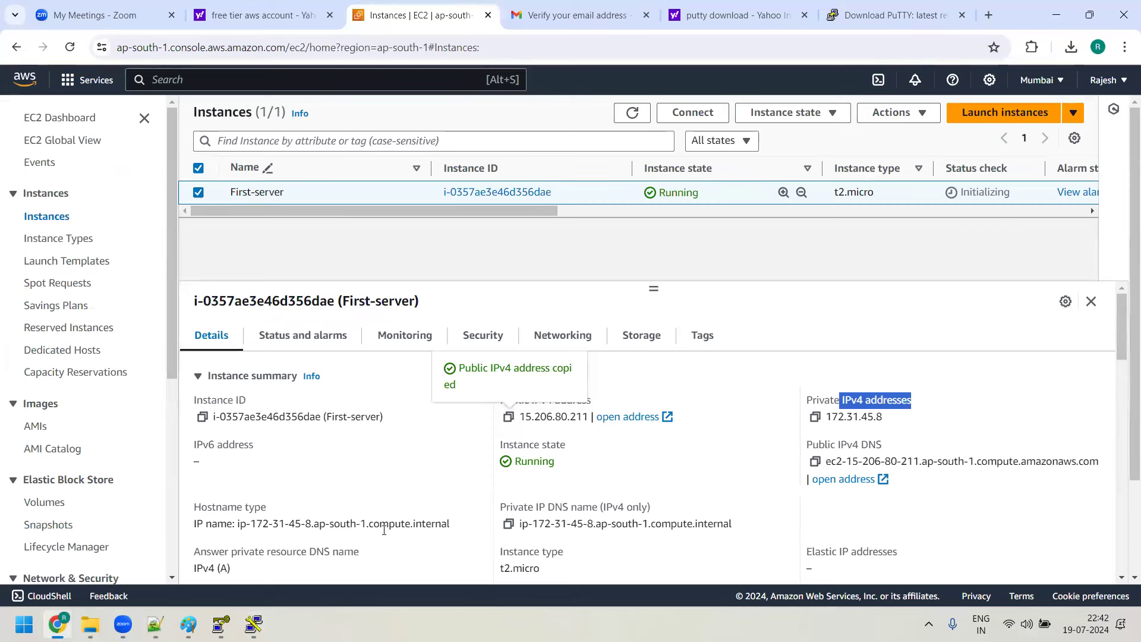
{"action": "left_click", "coordinate": [253, 624]}
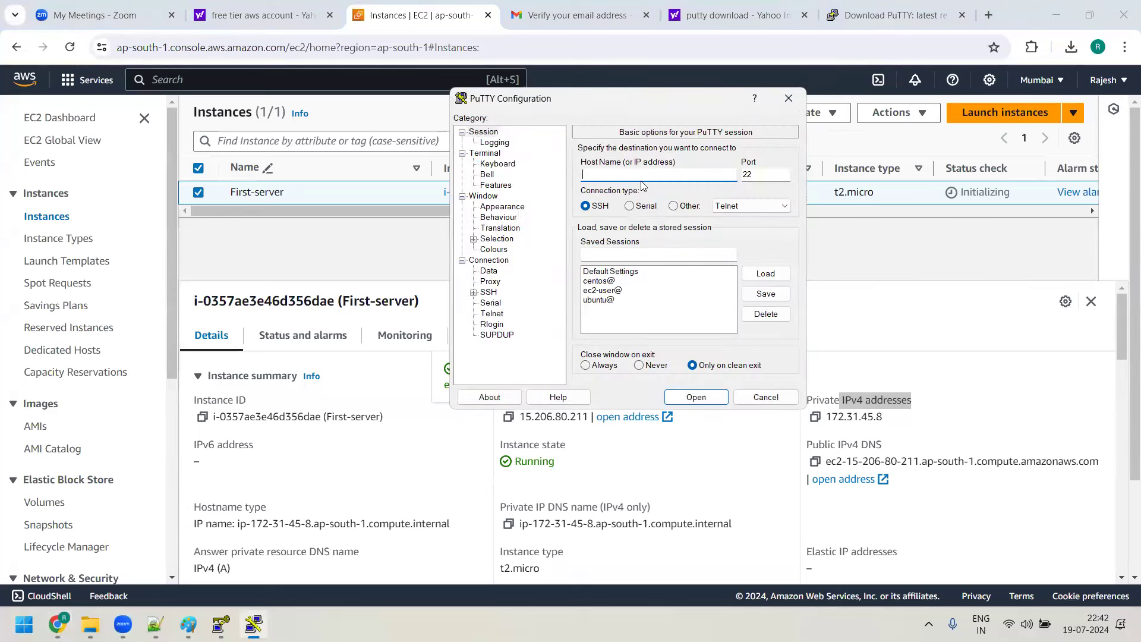
{"action": "type", "text": "15.206.80.211"}
- Copy First-server's public IPv4 DNS, ec2-15-206-80-211.ap-south-1.compute.amazonaws.com, from the EC2 console and use it as PuTTY's host name instead
{"action": "left_click", "coordinate": [966, 527]}
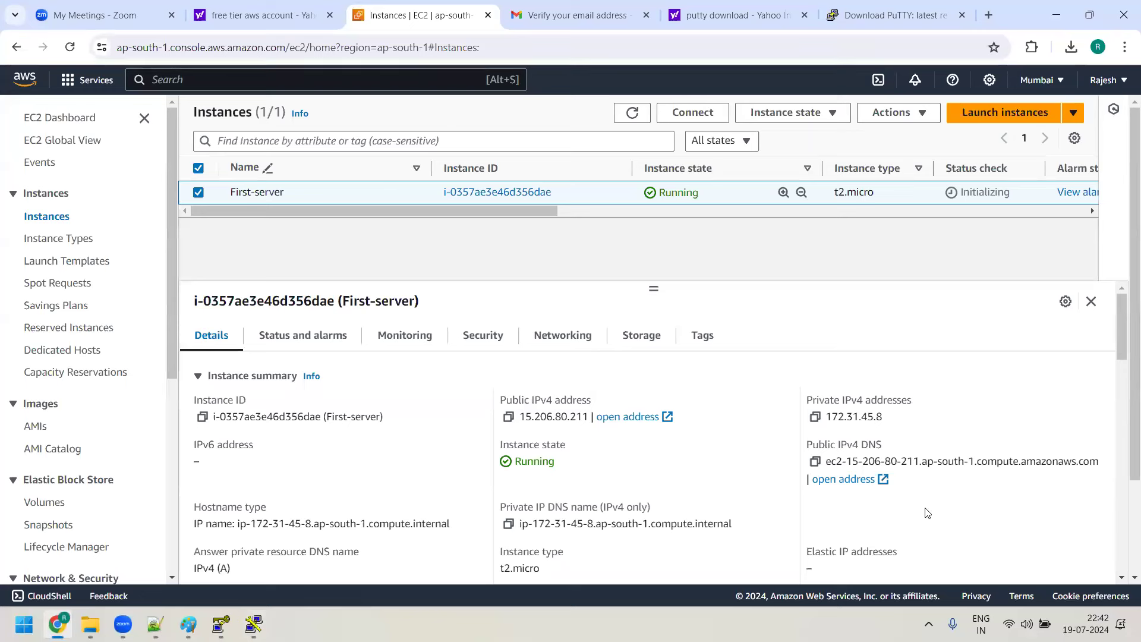
{"action": "left_click", "coordinate": [815, 463]}
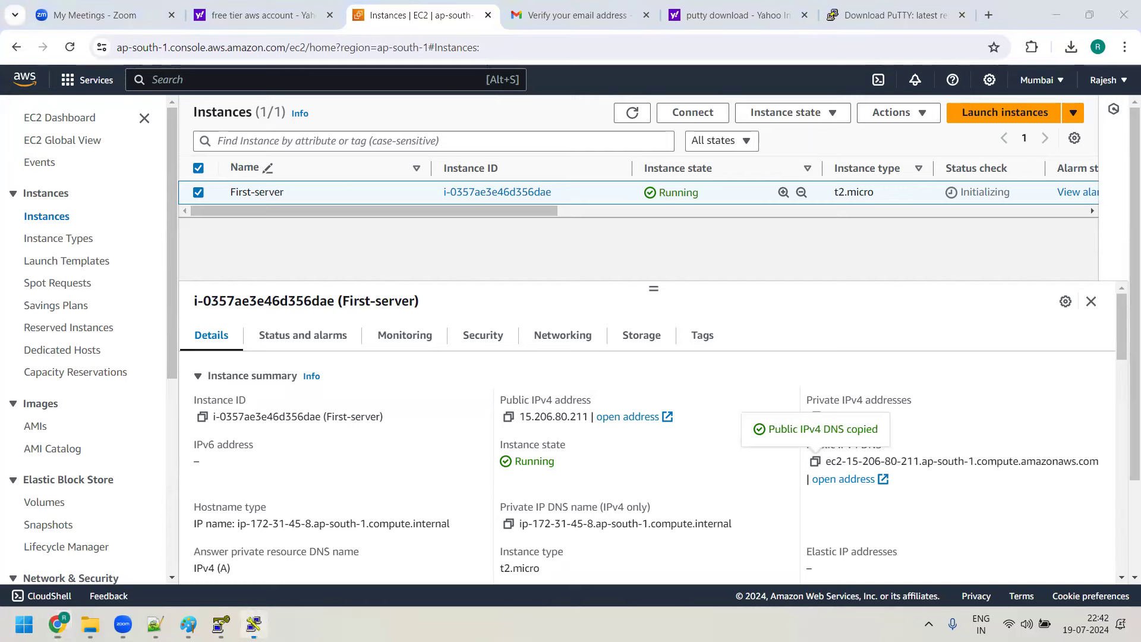
{"action": "left_click", "coordinate": [254, 624]}
{"action": "double_click", "coordinate": [692, 175]}
{"action": "key", "text": "ctrl+v"}
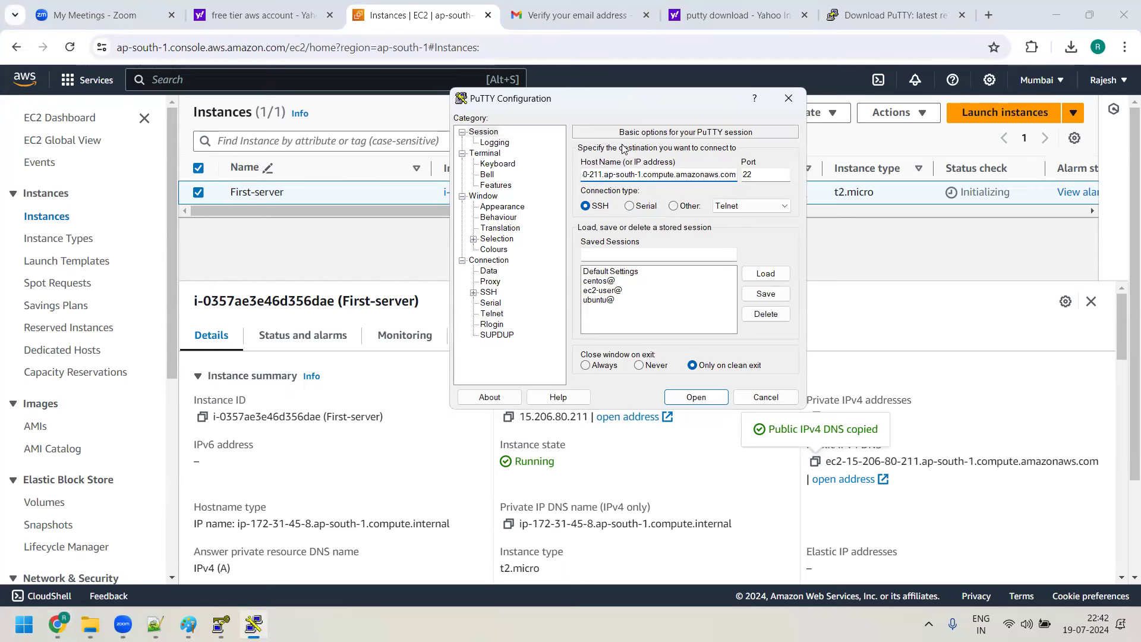
{"action": "key", "text": "Left"}
{"action": "key", "text": "Left"}
{"action": "key", "text": "Left"}
{"action": "key", "text": "Left"}
{"action": "key", "text": "Left"}
{"action": "key", "text": "Left"}
{"action": "key", "text": "Left"}
{"action": "key", "text": "Left"}
{"action": "key", "text": "Left"}
{"action": "key", "text": "Left"}
{"action": "key", "text": "Left"}
{"action": "key", "text": "Left"}
{"action": "key", "text": "Left"}
{"action": "key", "text": "Left"}
{"action": "key", "text": "Left"}
{"action": "key", "text": "Left"}
{"action": "key", "text": "Left"}
{"action": "key", "text": "Left"}
{"action": "key", "text": "Left"}
{"action": "key", "text": "Left"}
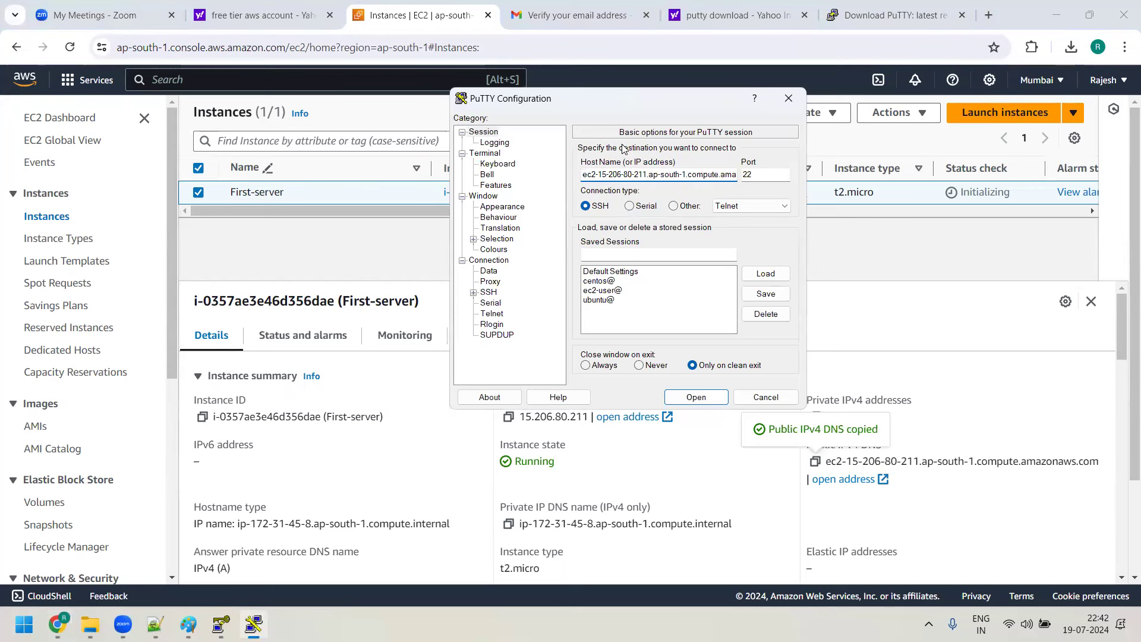
- Copy First-server's public IPv4 address 15.206.80.211 from the EC2 console and replace PuTTY's host name with it
{"action": "left_click", "coordinate": [1010, 531]}
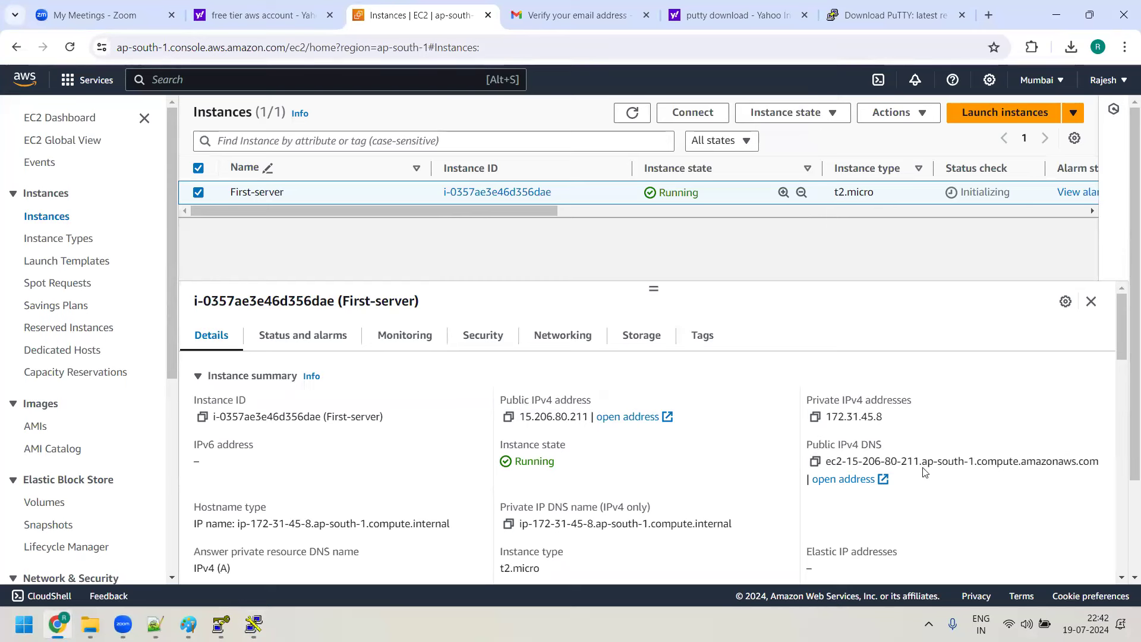
{"action": "left_click", "coordinate": [509, 418]}
{"action": "left_click", "coordinate": [253, 624]}
{"action": "double_click", "coordinate": [658, 174]}
{"action": "key", "text": "BackSpace"}
{"action": "key", "text": "ctrl+v"}
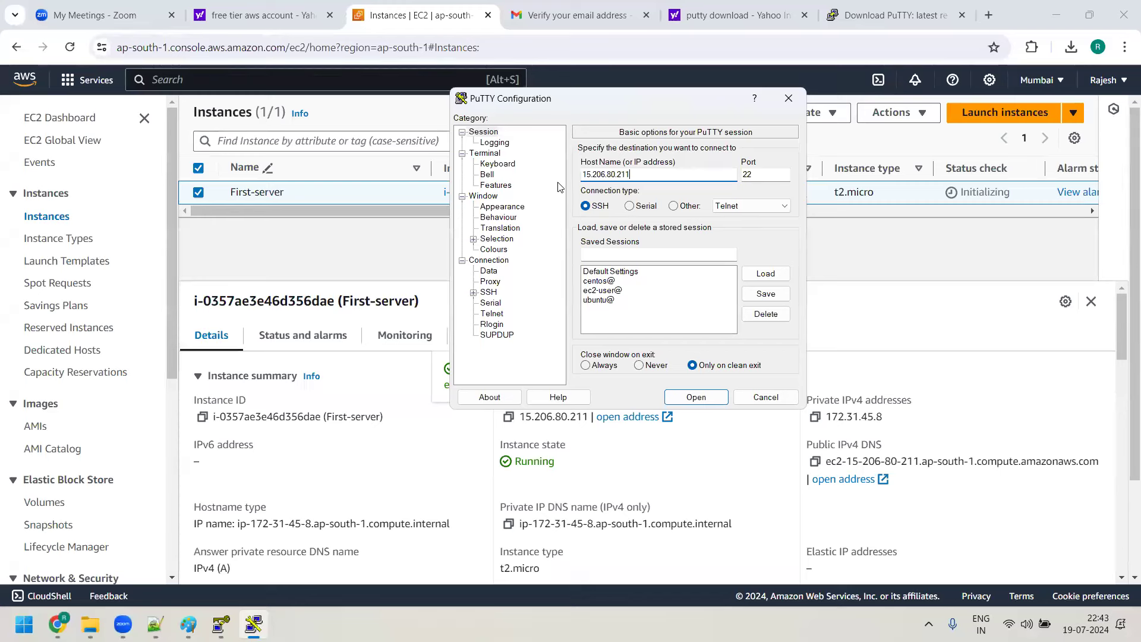
- Set firstkey.ppk from Downloads as the private key file in PuTTY's SSH authentication credentials
{"action": "left_click", "coordinate": [462, 260]}
{"action": "left_click", "coordinate": [462, 261]}
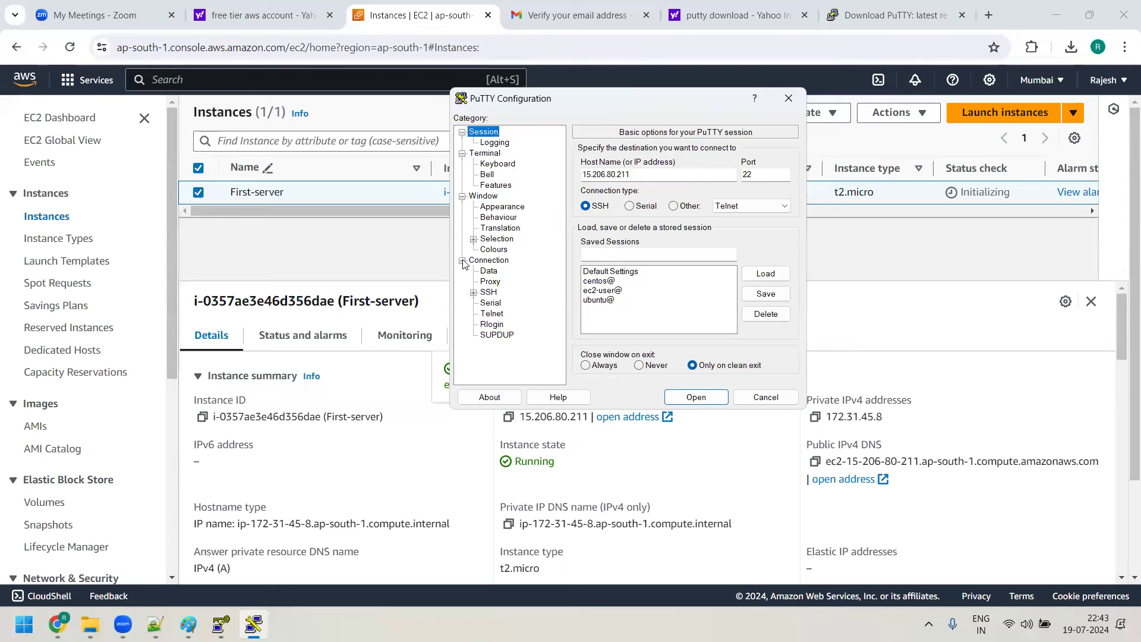
{"action": "left_click", "coordinate": [473, 292]}
{"action": "left_click", "coordinate": [484, 325]}
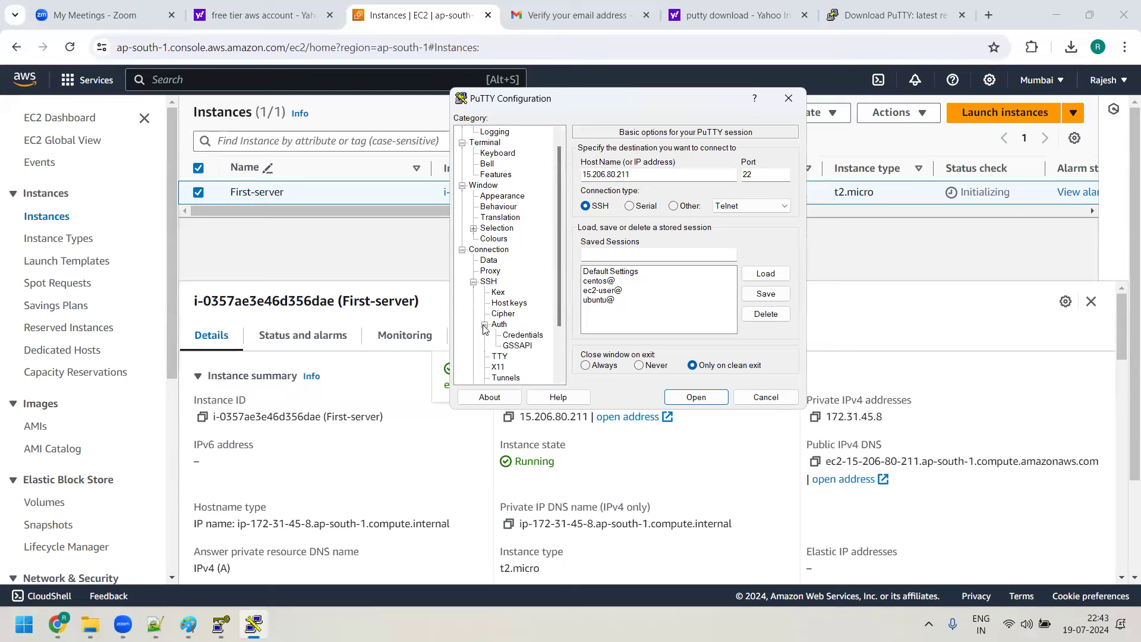
{"action": "left_click", "coordinate": [522, 336]}
{"action": "left_click", "coordinate": [762, 177]}
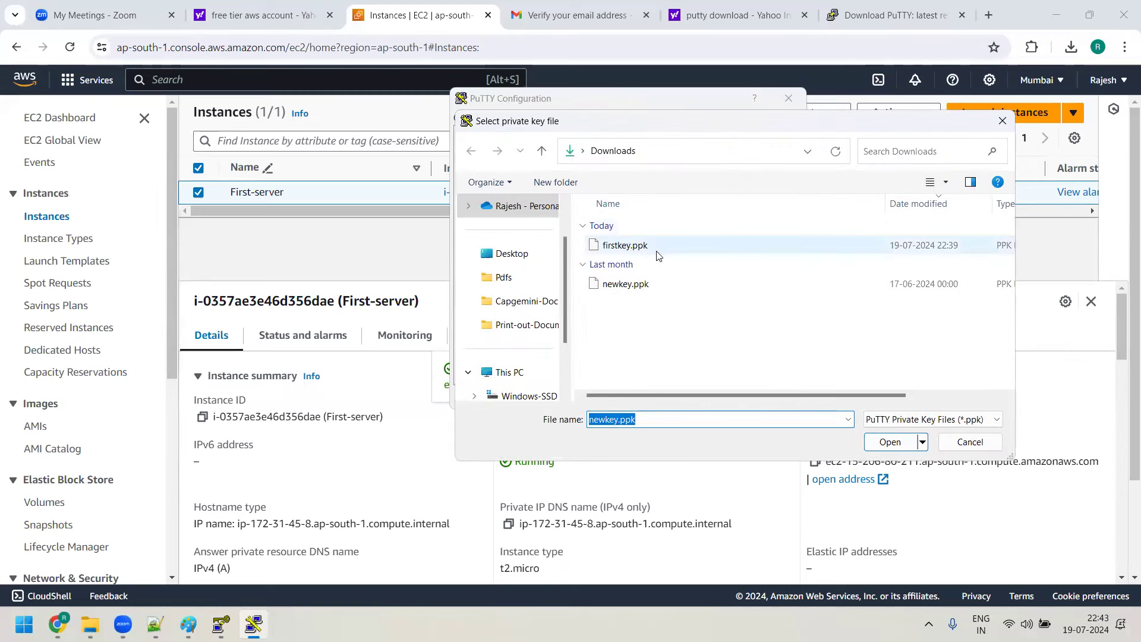
{"action": "left_click", "coordinate": [653, 248]}
{"action": "left_click", "coordinate": [890, 442]}
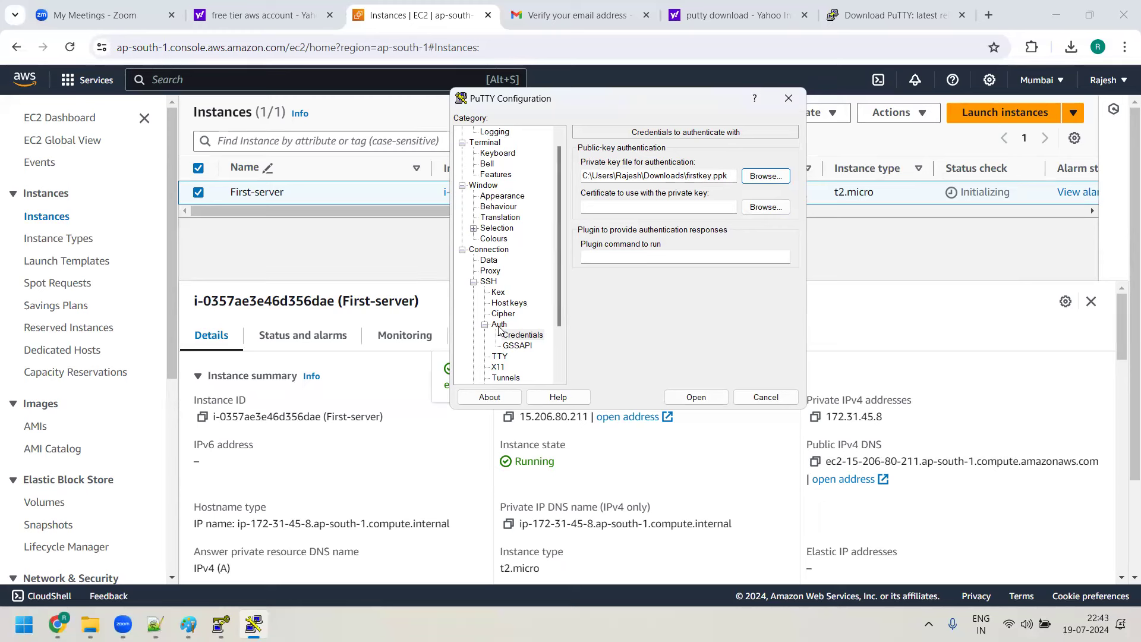
- Demonstrate the private key selection again by choosing firstkey.ppk a second time in the SSH credentials
{"action": "left_click", "coordinate": [516, 336]}
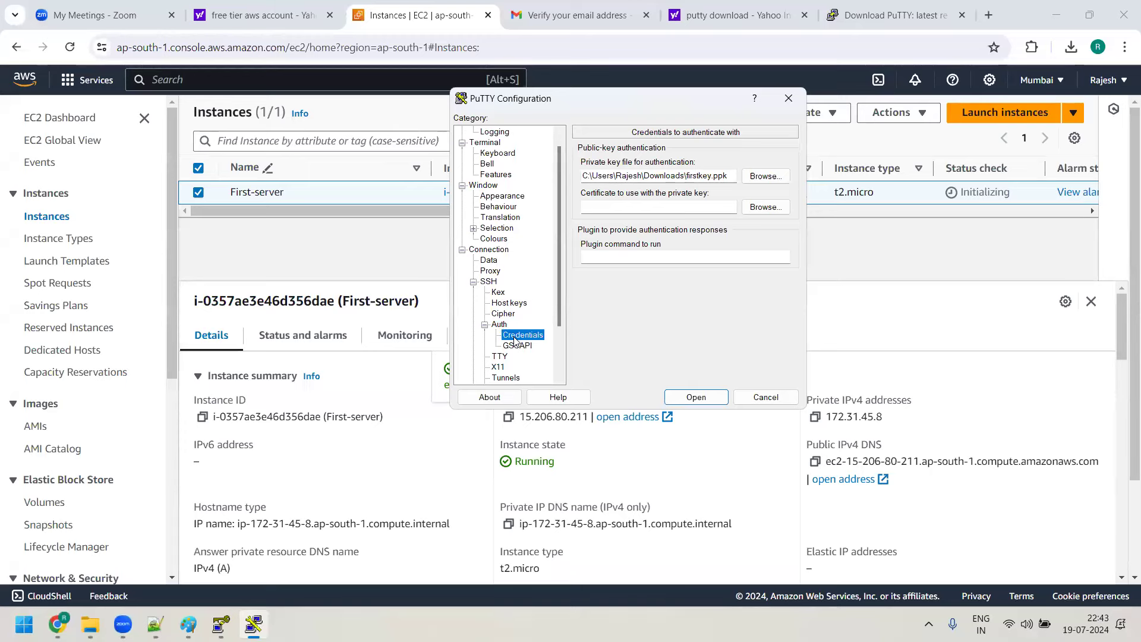
{"action": "left_click", "coordinate": [764, 176]}
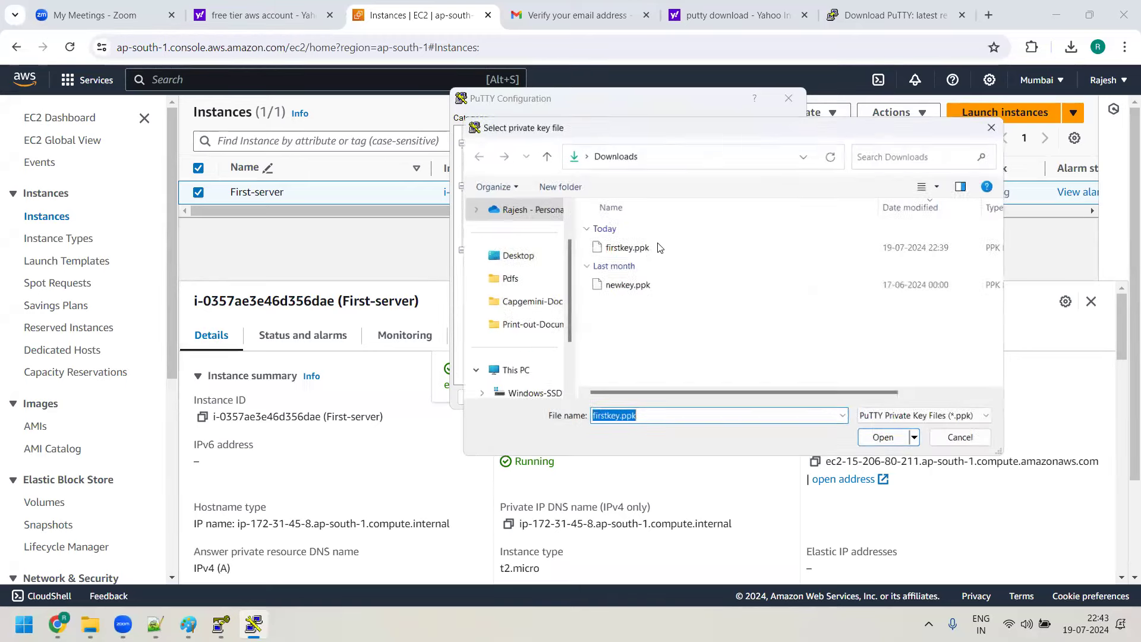
{"action": "left_click", "coordinate": [635, 246]}
{"action": "left_click", "coordinate": [891, 440]}
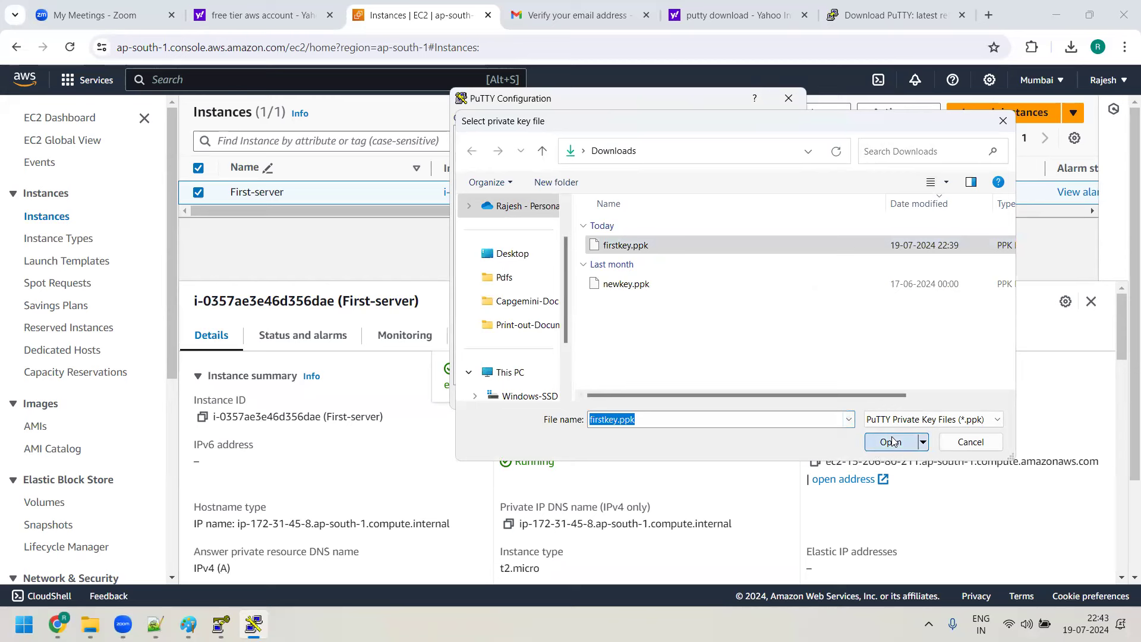
- Review the basic session settings, open the SSH connection to 15.206.80.211, maximize the terminal and log in as ubuntu
{"action": "scroll", "coordinate": [533, 339], "scroll_direction": "up", "scroll_amount": 1}
{"action": "left_click", "coordinate": [484, 133]}
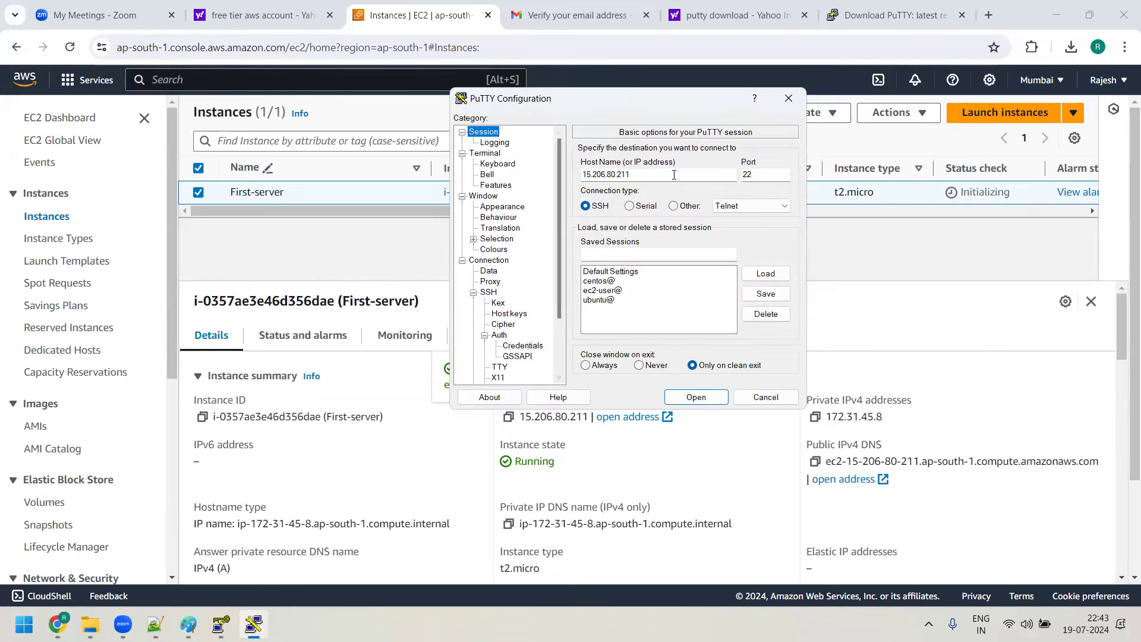
{"action": "left_click", "coordinate": [696, 397]}
{"action": "left_click", "coordinate": [389, 408]}
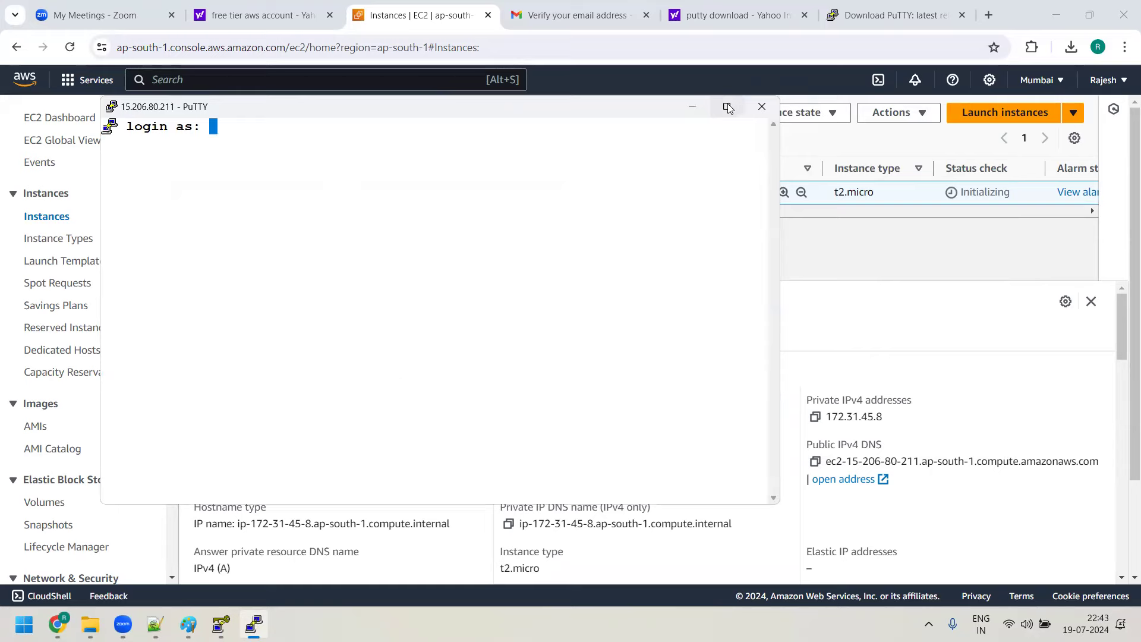
{"action": "left_click", "coordinate": [729, 108]}
{"action": "type", "text": "ubuntu"}
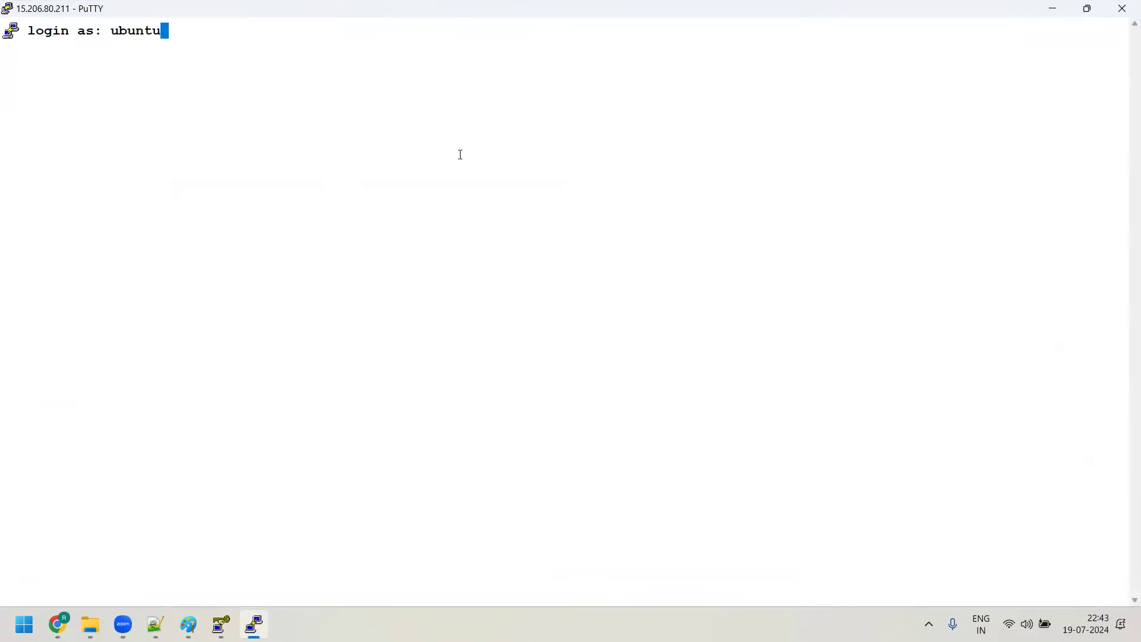
{"action": "key", "text": "Return"}
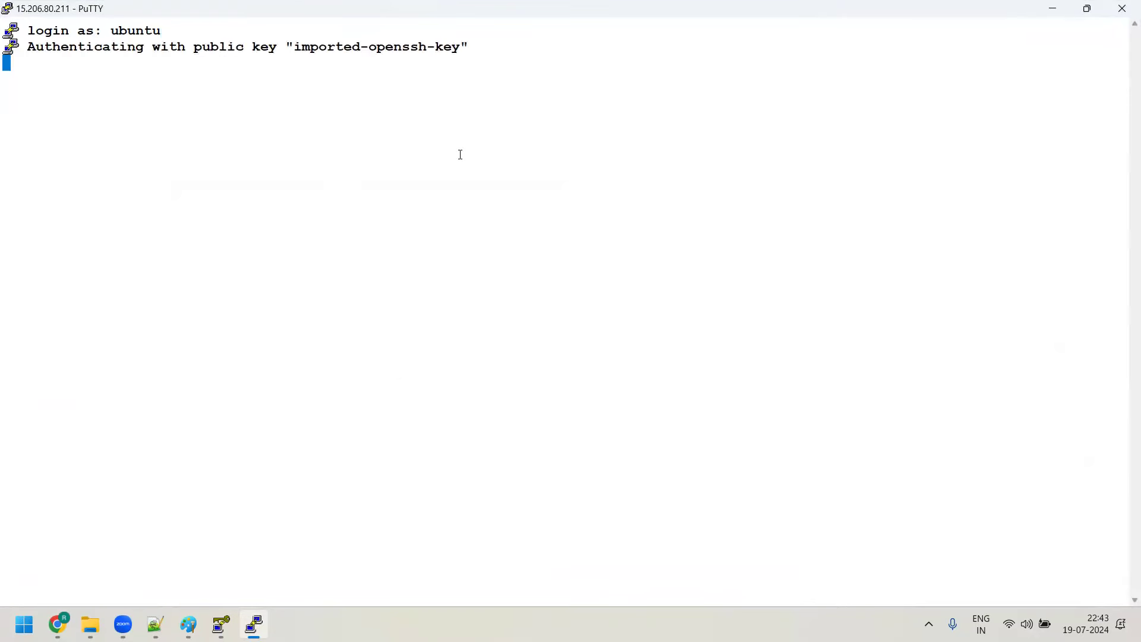
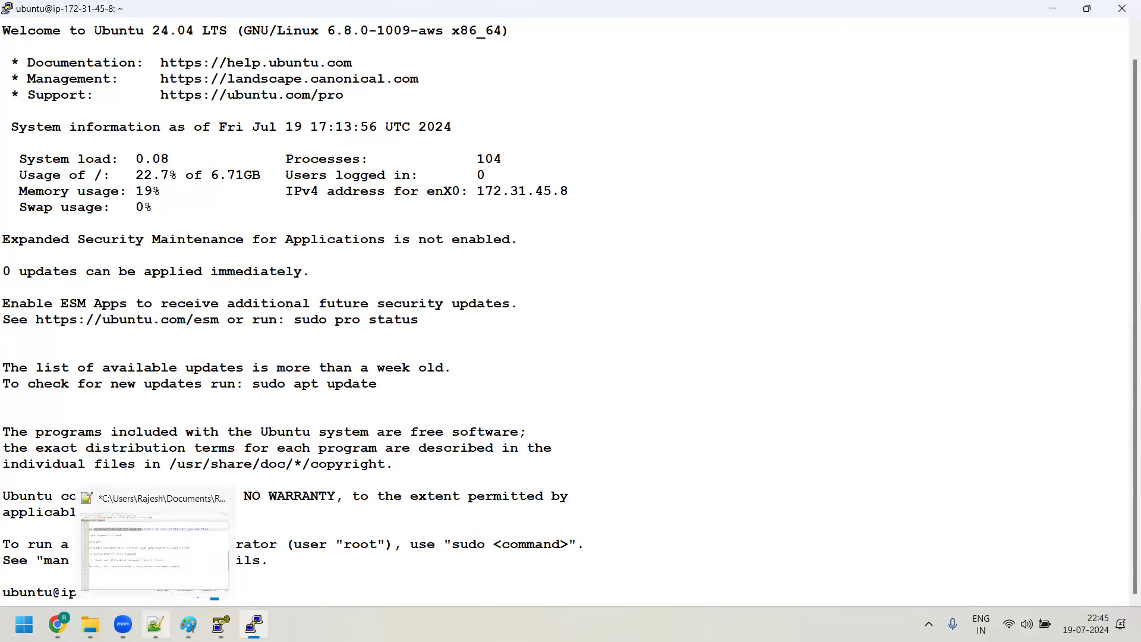
- Switch to the Day-3 notes in Notepad++ and highlight the agenda lines on creating an AWS account and a virtual machine
{"action": "key", "text": "alt+Tab"}
{"action": "scroll", "coordinate": [254, 379], "scroll_direction": "up", "scroll_amount": 5}
{"action": "scroll", "coordinate": [340, 312], "scroll_direction": "up", "scroll_amount": 5}
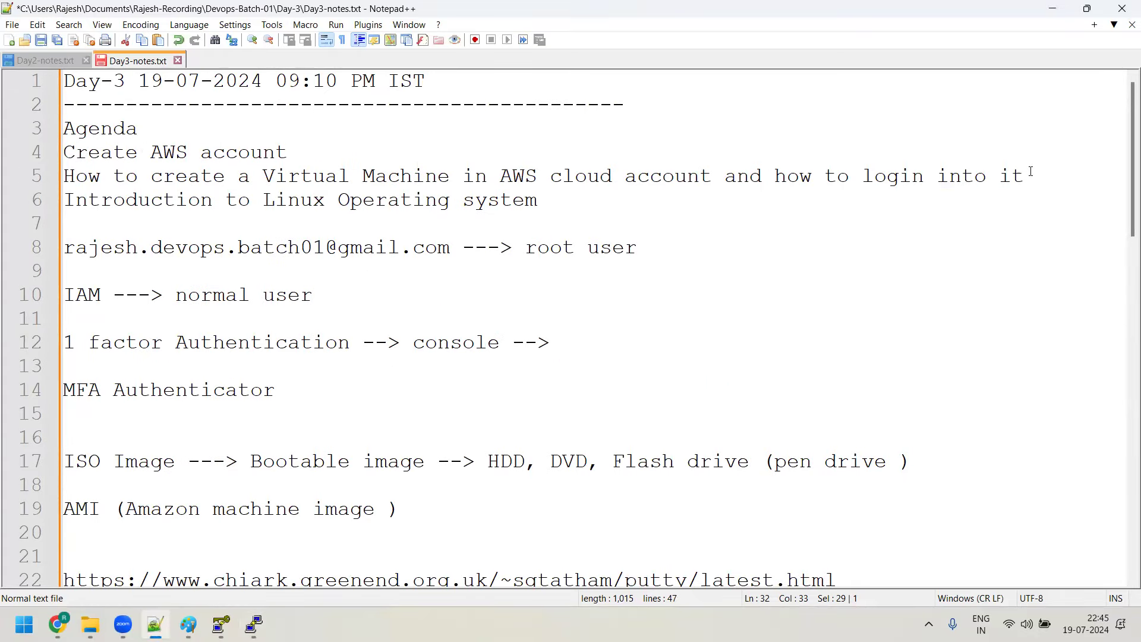
{"action": "left_click_drag", "start_coordinate": [1034, 175], "coordinate": [50, 159]}
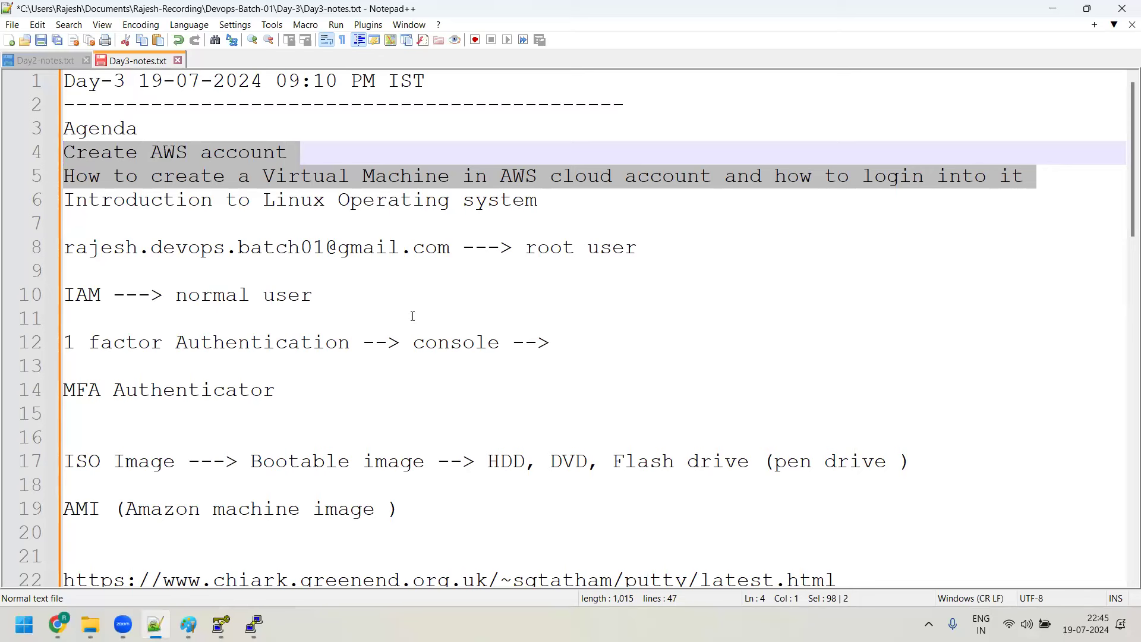
- Switch to Paint and review both lecture drawings, the Stager or Bastion login sketch and the AMI and PuTTY notes
{"action": "mouse_move", "coordinate": [198, 622]}
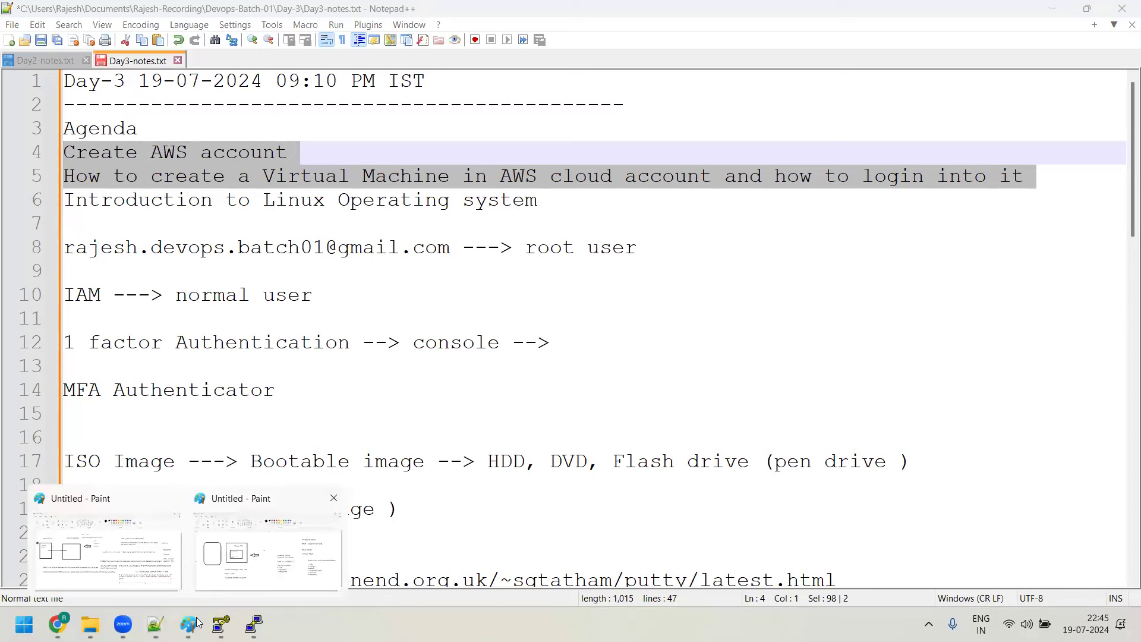
{"action": "left_click", "coordinate": [198, 622]}
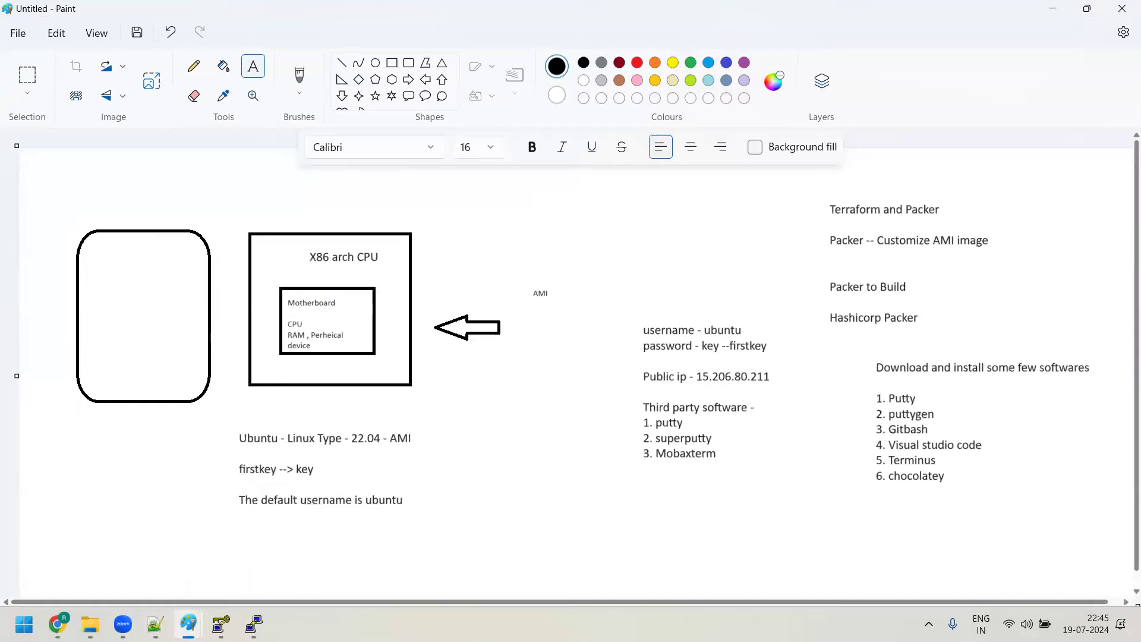
{"action": "left_click", "coordinate": [120, 570]}
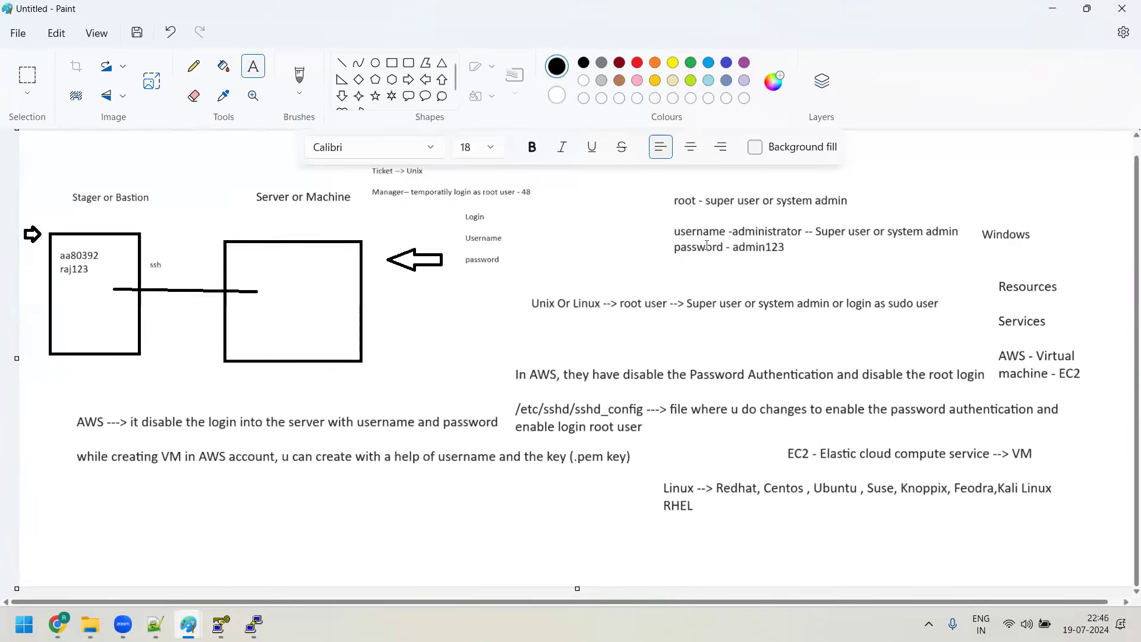
{"action": "mouse_move", "coordinate": [188, 624]}
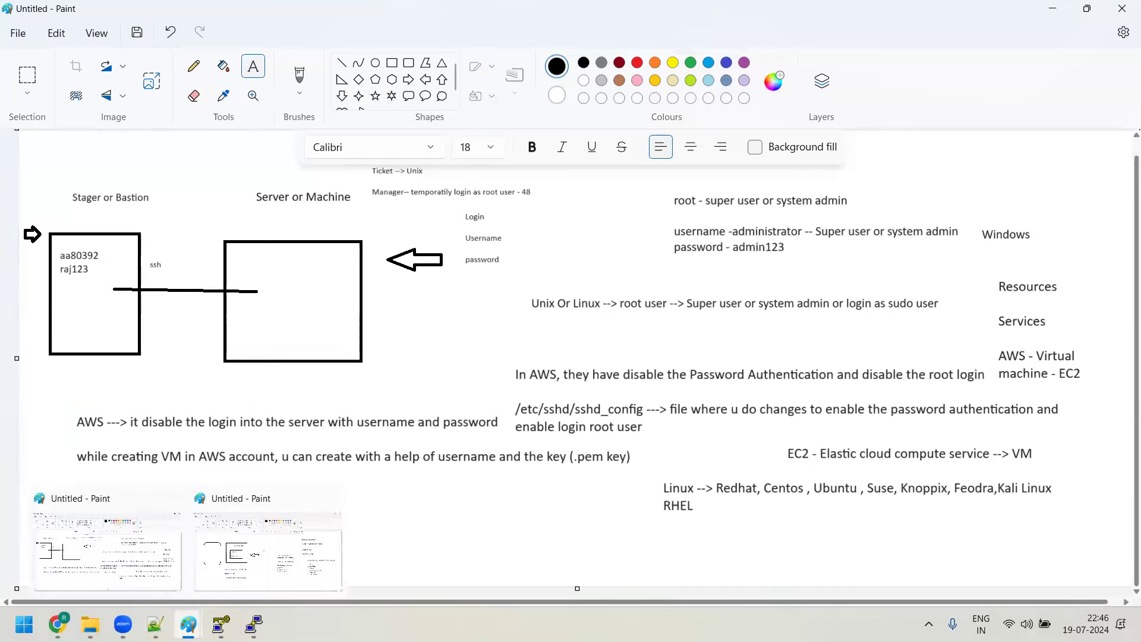
{"action": "left_click", "coordinate": [261, 543]}
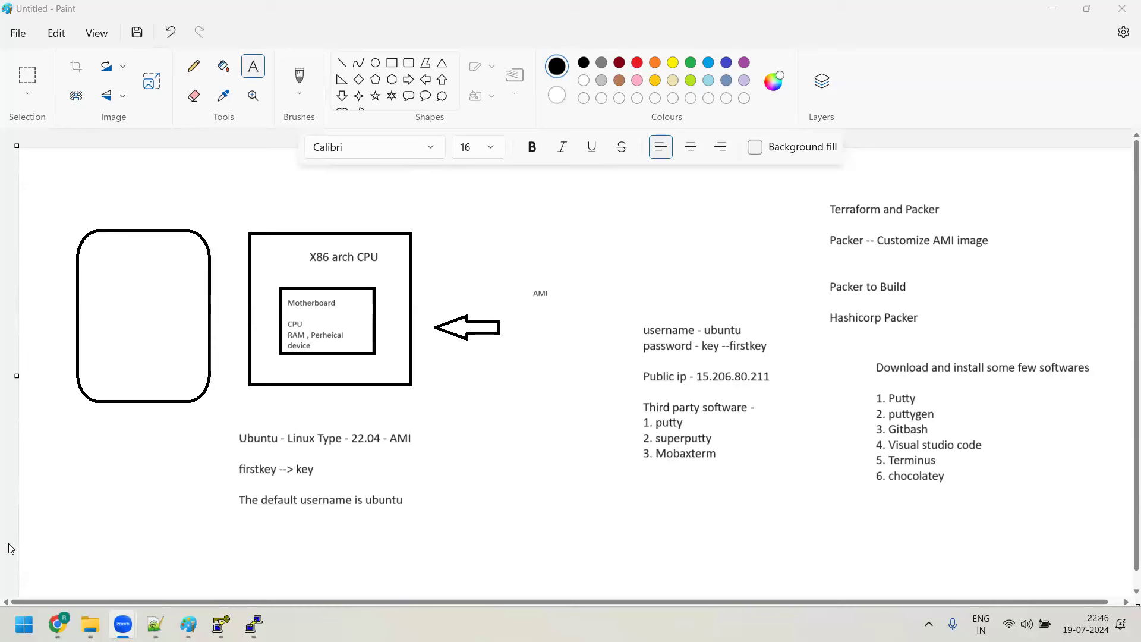
- Show the key files and PuTTY programs in the Downloads folder, and bring up First-server's instance page in Chrome
{"action": "mouse_move", "coordinate": [254, 624]}
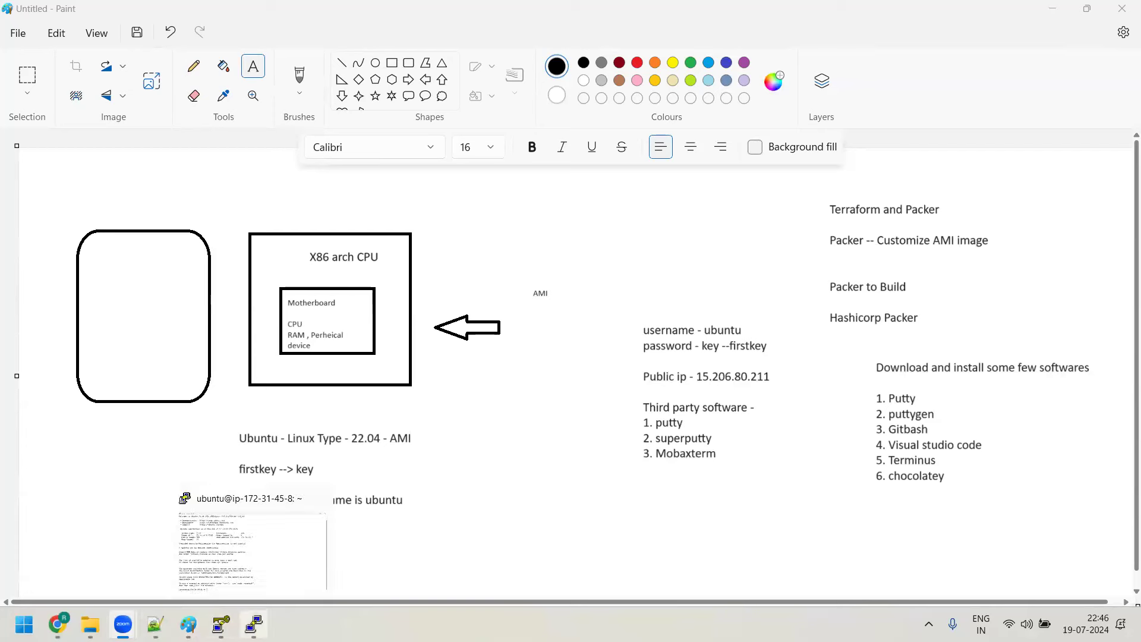
{"action": "mouse_move", "coordinate": [91, 624]}
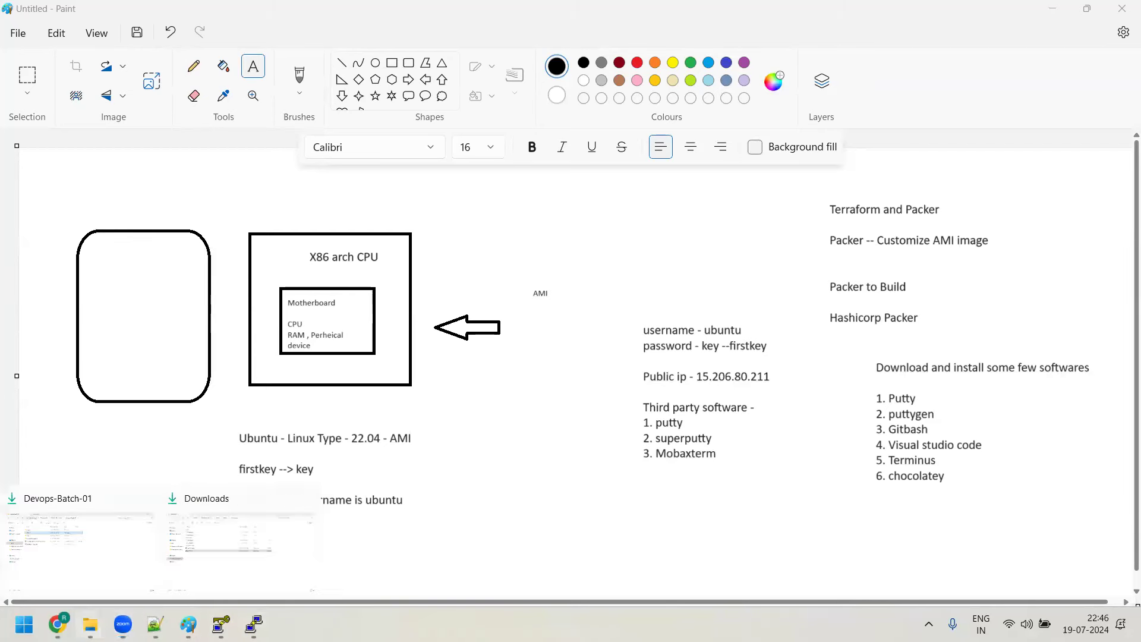
{"action": "left_click", "coordinate": [177, 602]}
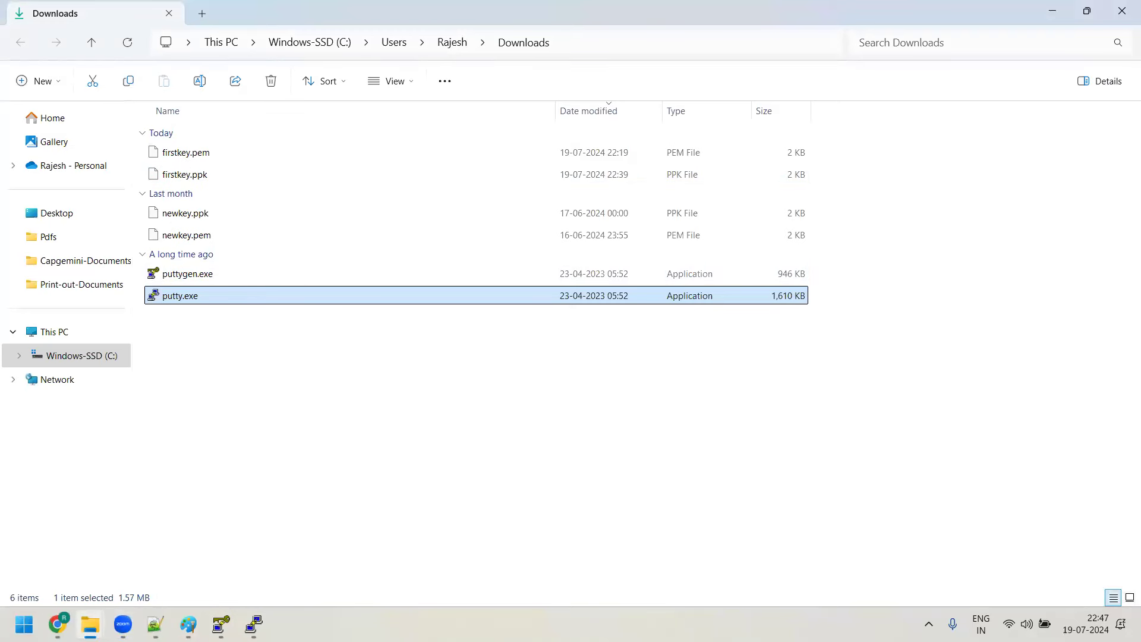
{"action": "left_click", "coordinate": [59, 623]}
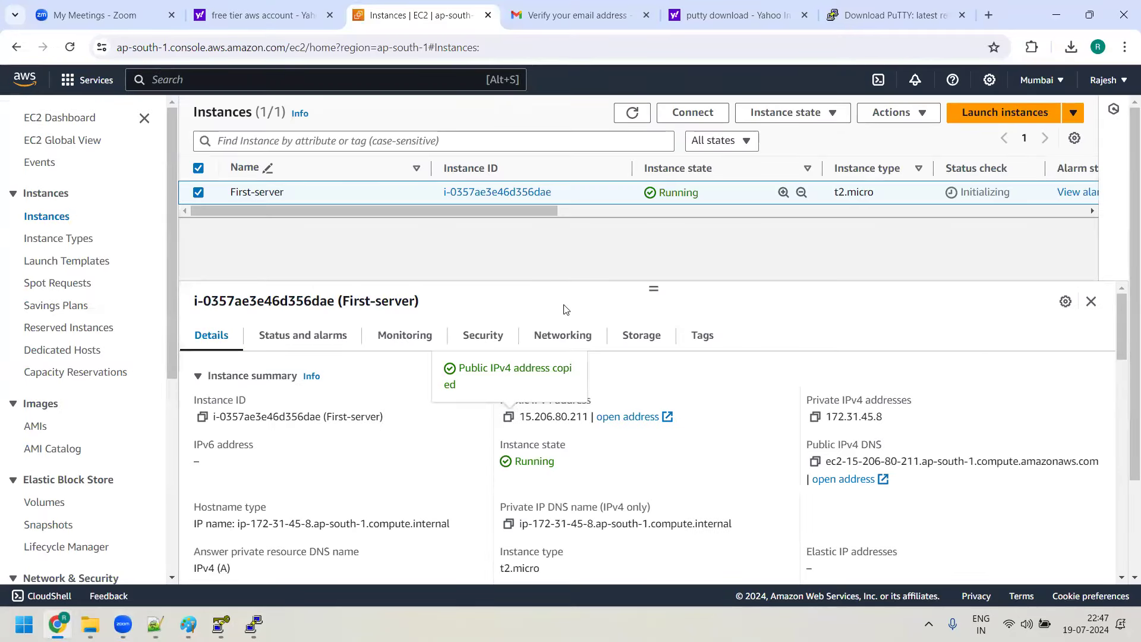
- Return to the Day-3 notes in Notepad++ and add the line ".pem ---> .ppk" below the answer about the key formats
{"action": "left_click", "coordinate": [155, 625]}
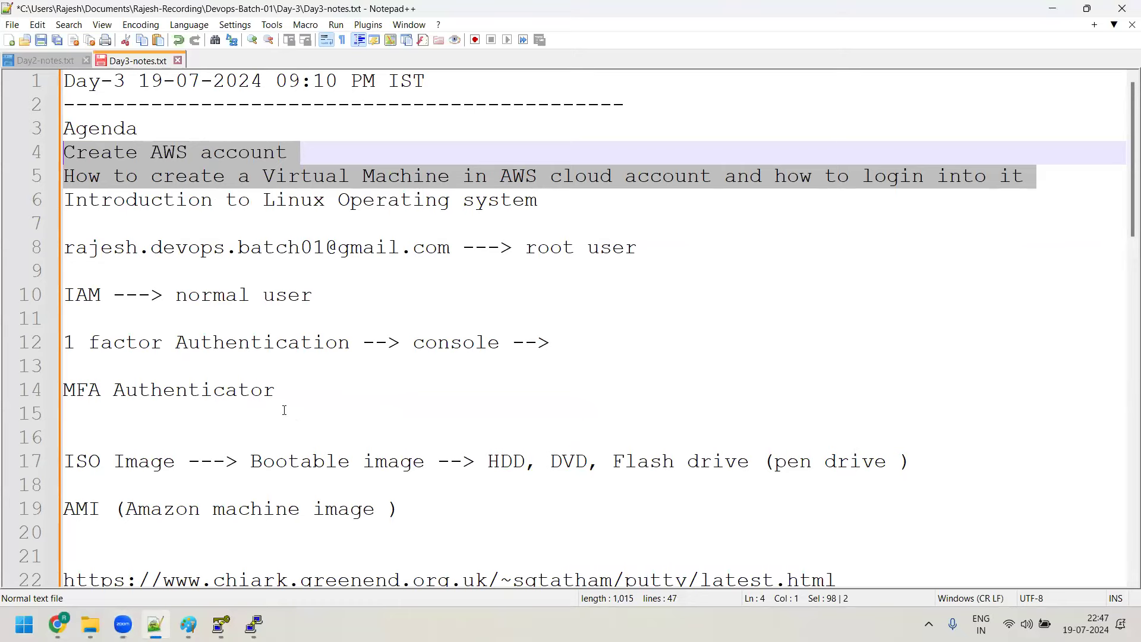
{"action": "scroll", "coordinate": [683, 288], "scroll_direction": "down", "scroll_amount": 12}
{"action": "scroll", "coordinate": [784, 297], "scroll_direction": "up", "scroll_amount": 1}
{"action": "left_click", "coordinate": [765, 292]}
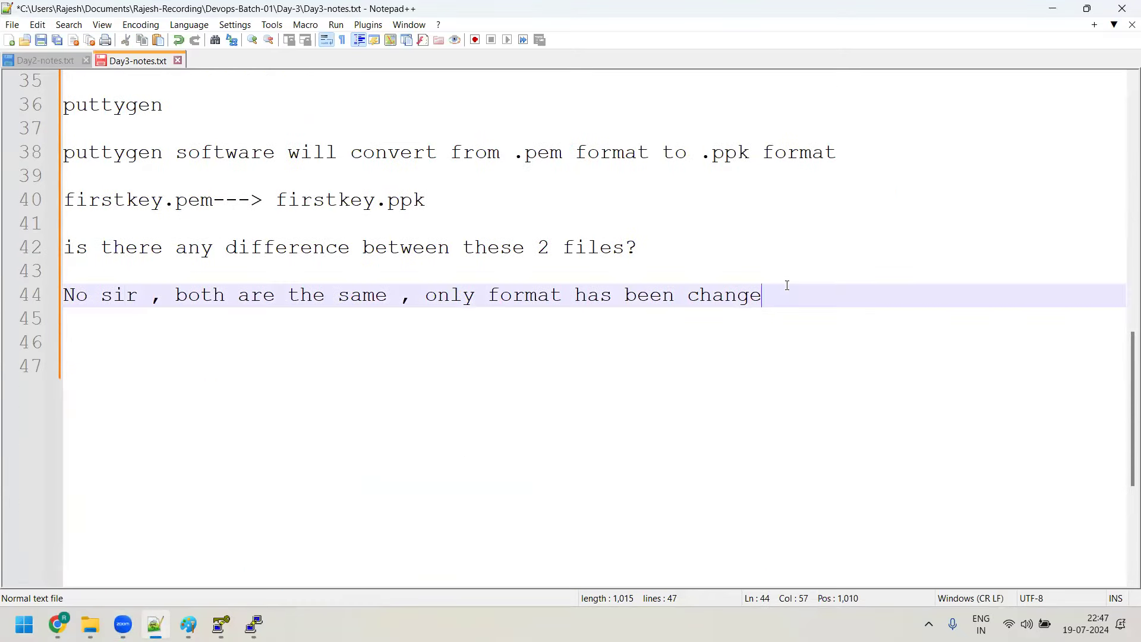
{"action": "key", "text": "Return"}
{"action": "key", "text": "Return"}
{"action": "type", "text": ".epm"}
{"action": "key", "text": "BackSpace"}
{"action": "key", "text": "BackSpace"}
{"action": "key", "text": "BackSpace"}
{"action": "type", "text": "pem ---> .p"}
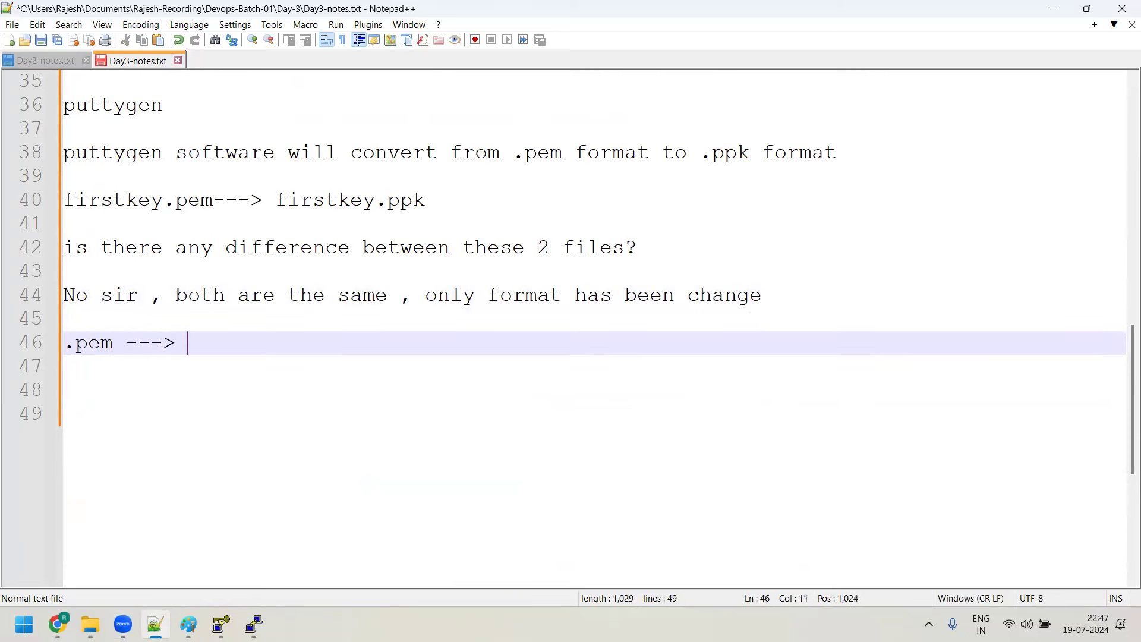
{"action": "type", "text": "pk"}
- Add the reverse conversion ".ppk ---> .pem" to the notes, with two blank lines above it
{"action": "key", "text": "Return"}
{"action": "key", "text": "Return"}
{"action": "key", "text": "Return"}
{"action": "type", "text": "."}
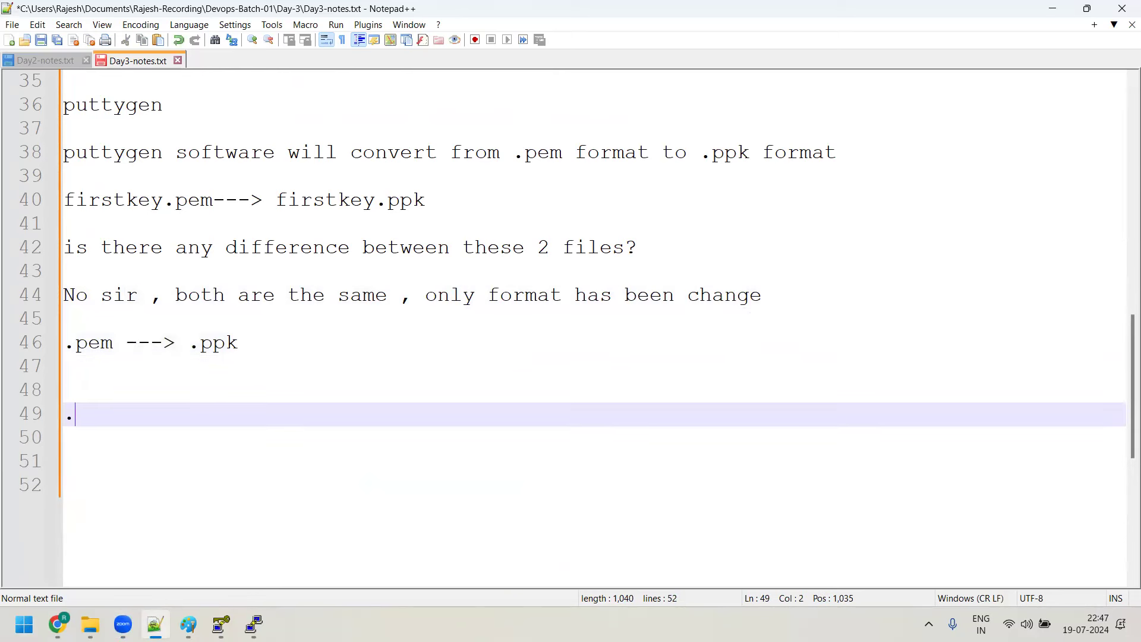
{"action": "type", "text": "ppk ---> .pem"}
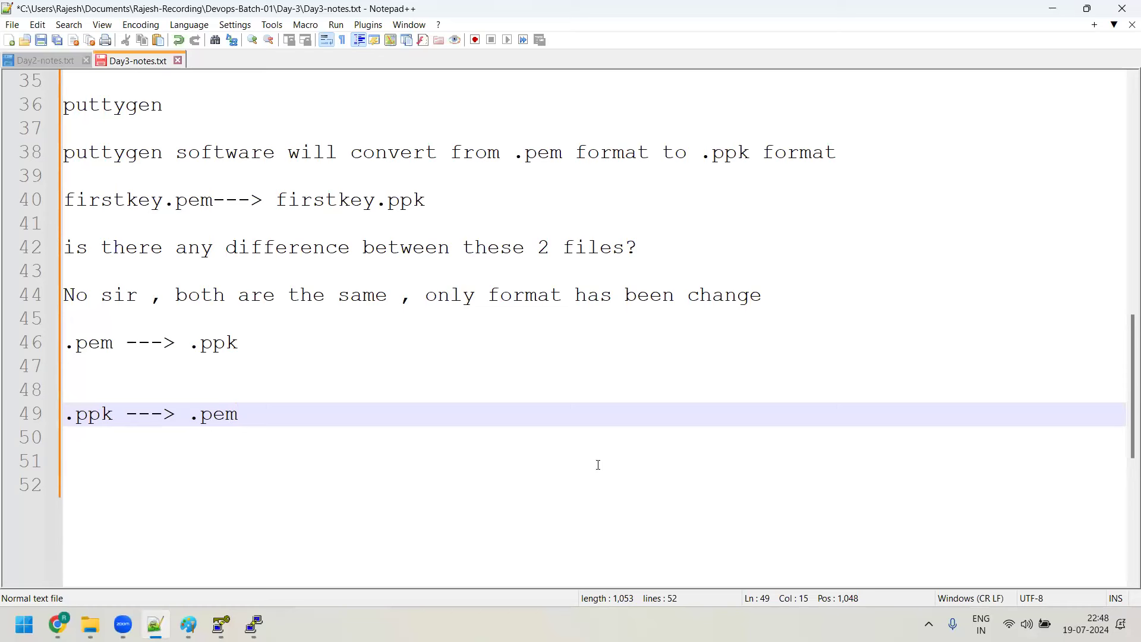
{"action": "left_click", "coordinate": [519, 547]}
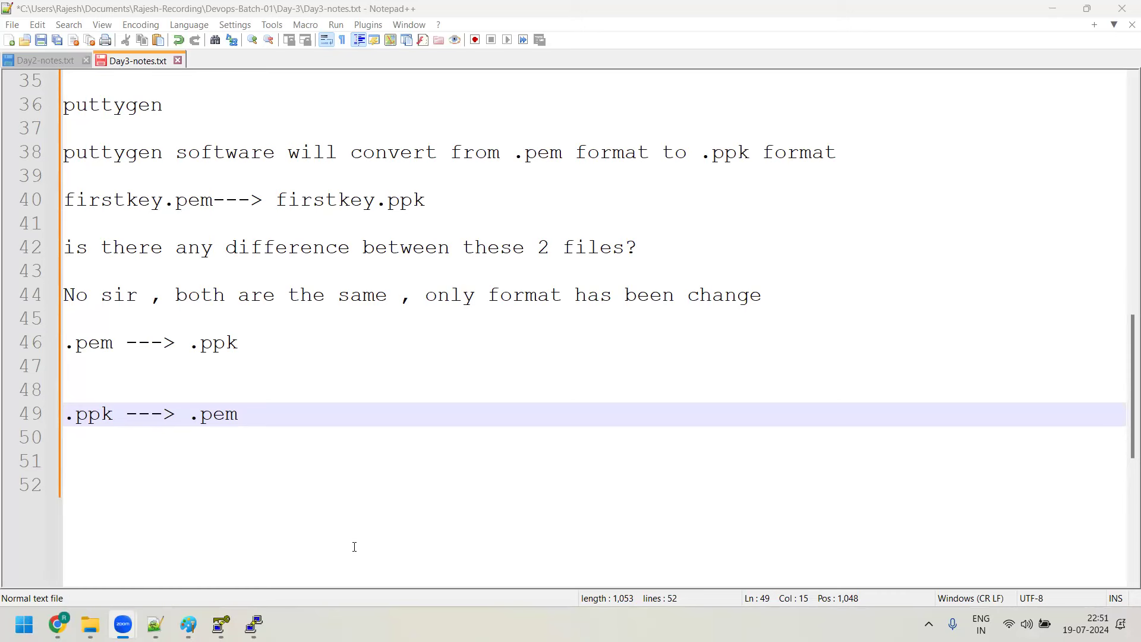
- Switch to the Paint drawing with the Stager or Bastion login sketch and the root user notes
{"action": "mouse_move", "coordinate": [188, 624]}
{"action": "left_click", "coordinate": [133, 569]}
{"action": "left_click", "coordinate": [849, 223]}
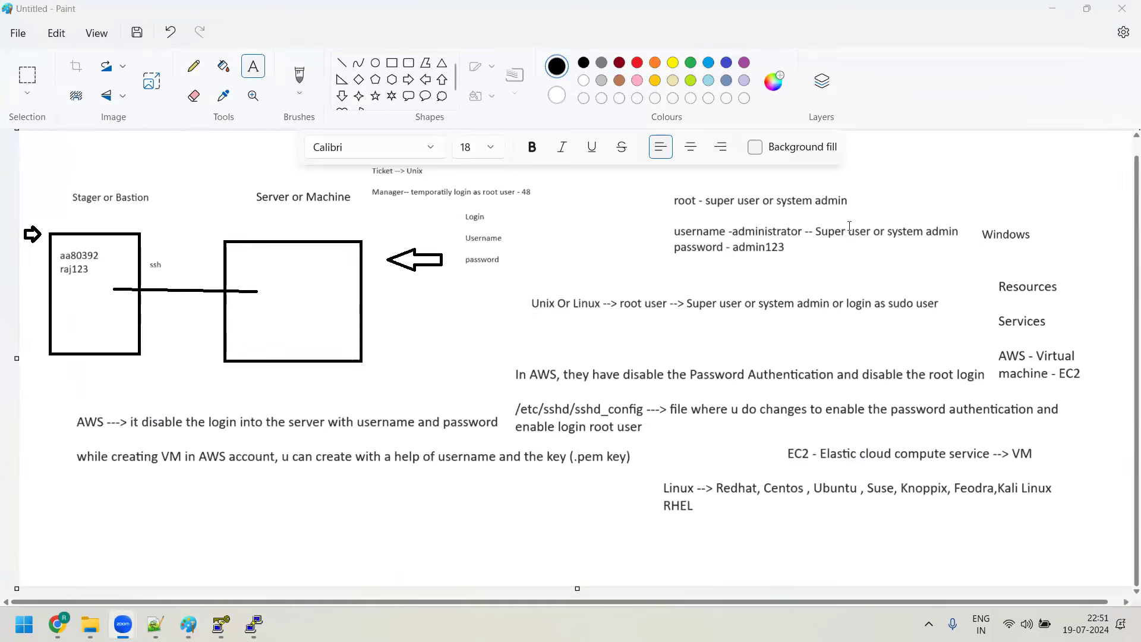